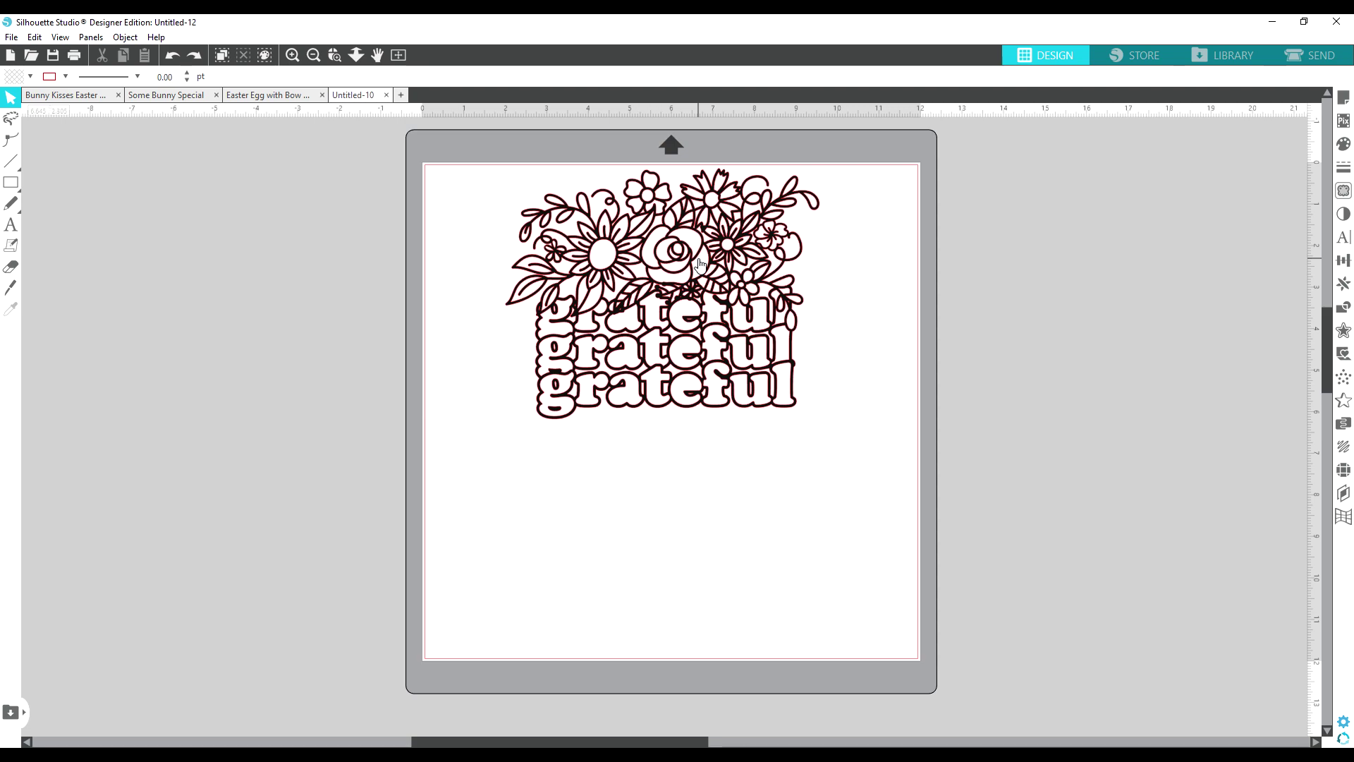
Ungroup the floral "grateful" design into its individual pieces.
scroll(700, 263, "up", 2)
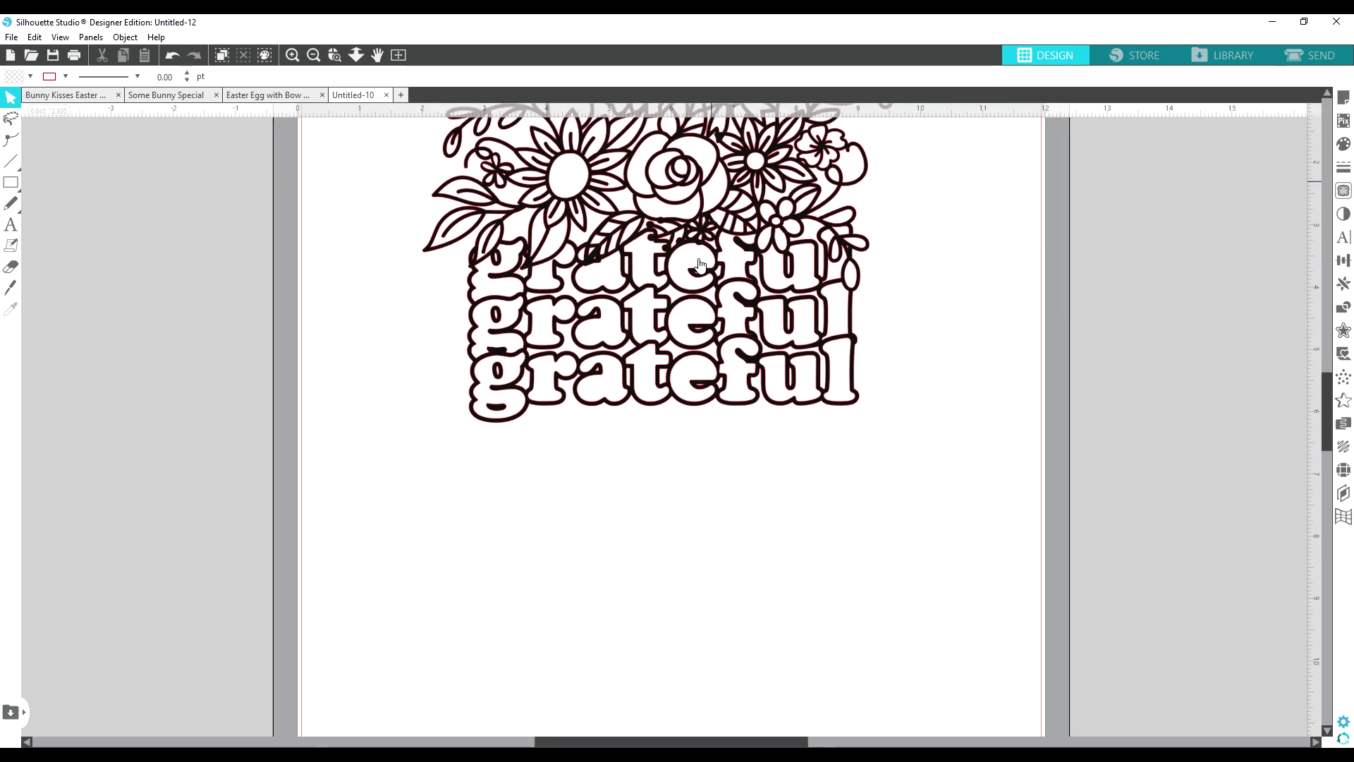
scroll(705, 279, "up", 3)
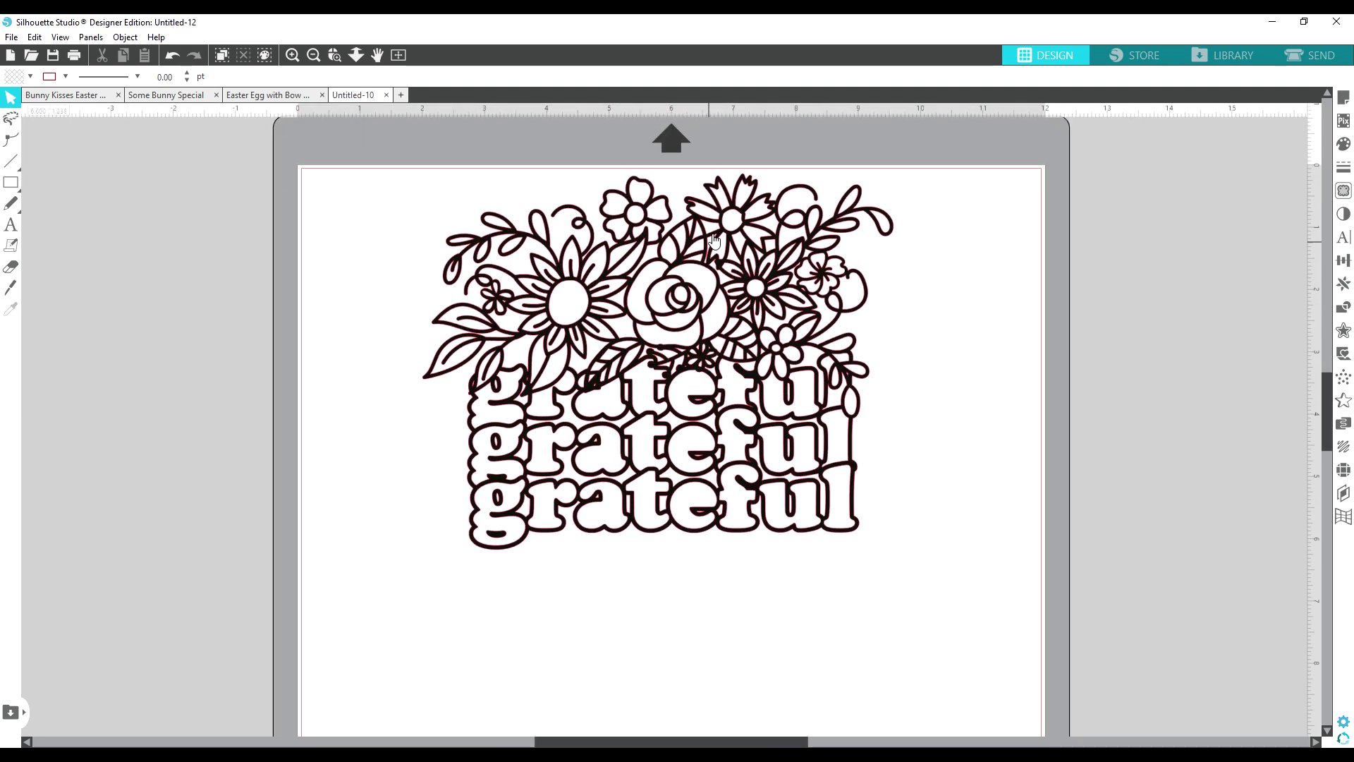
scroll(714, 240, "up", 1)
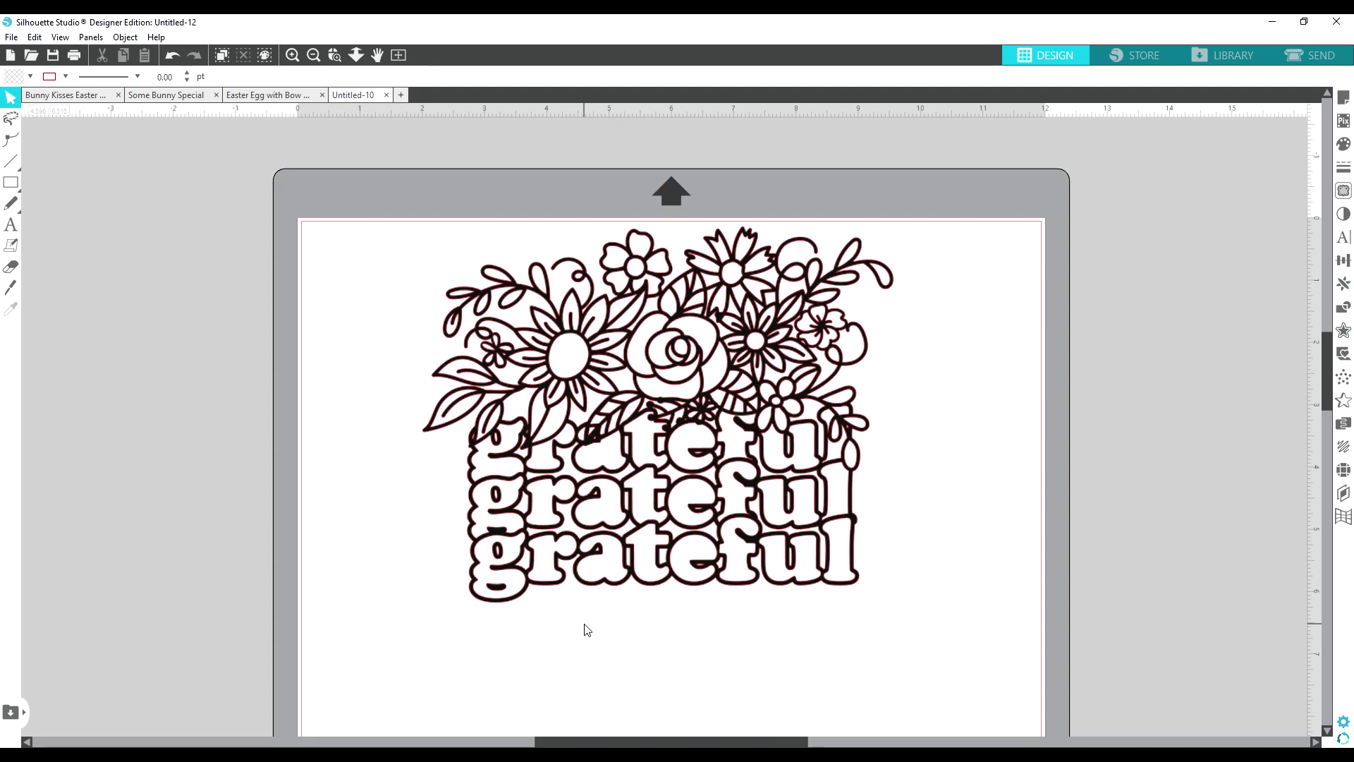
left_click(583, 590)
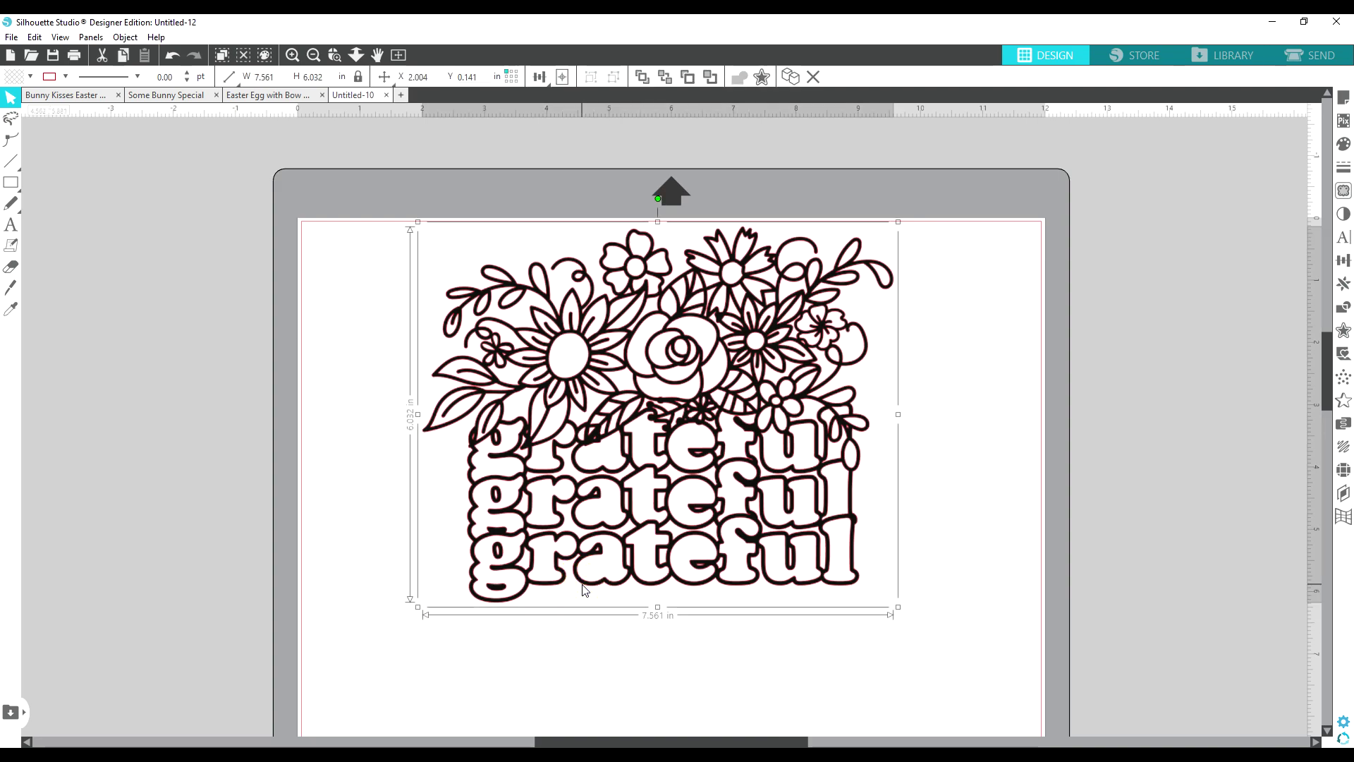
left_click(608, 451)
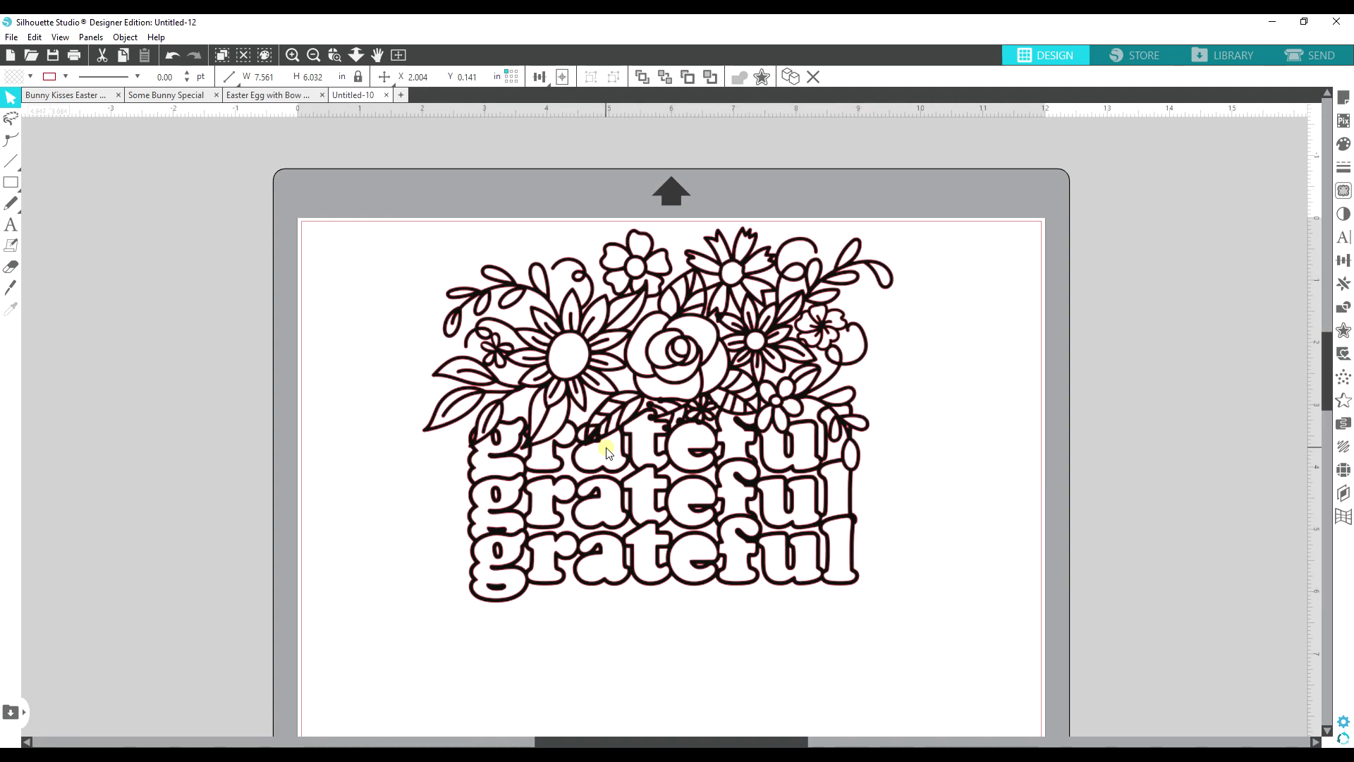
left_click(540, 502)
left_click(496, 494)
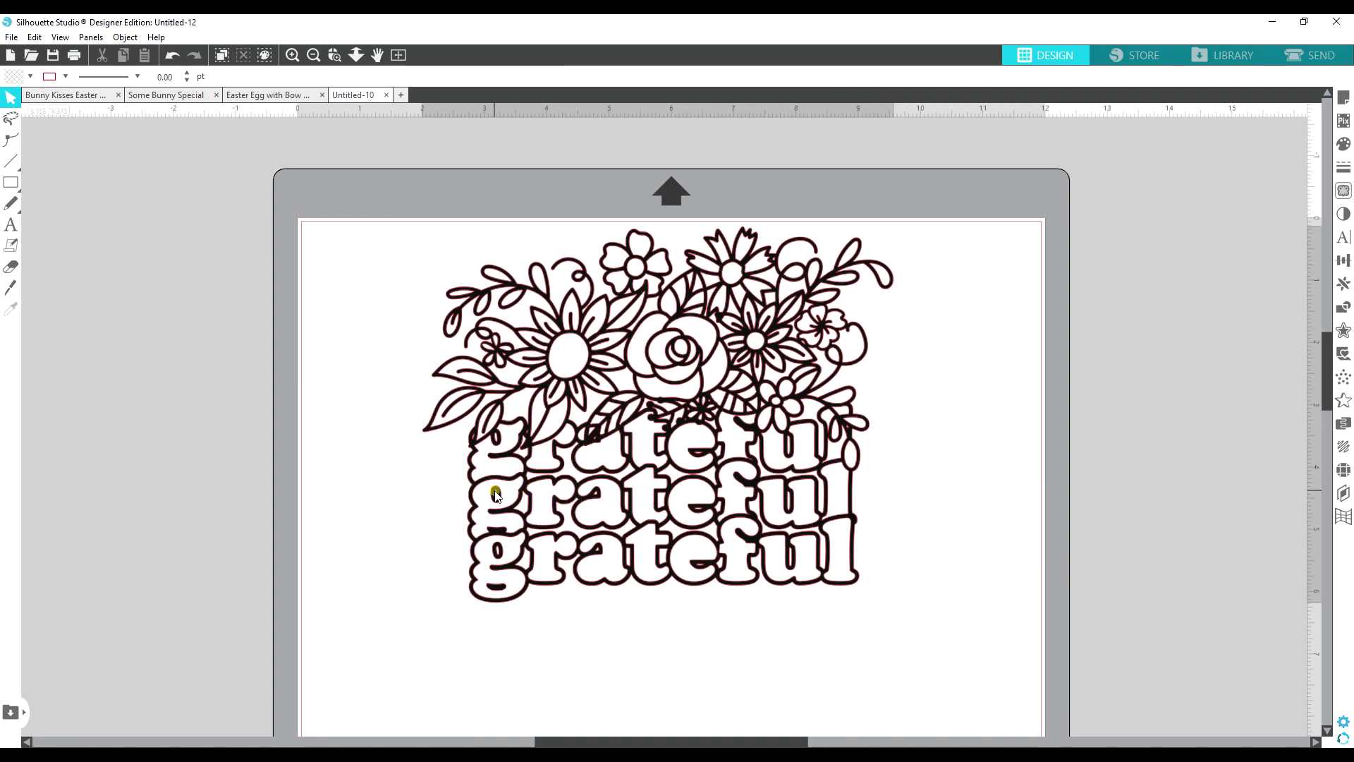
left_click(496, 494)
left_click(505, 433)
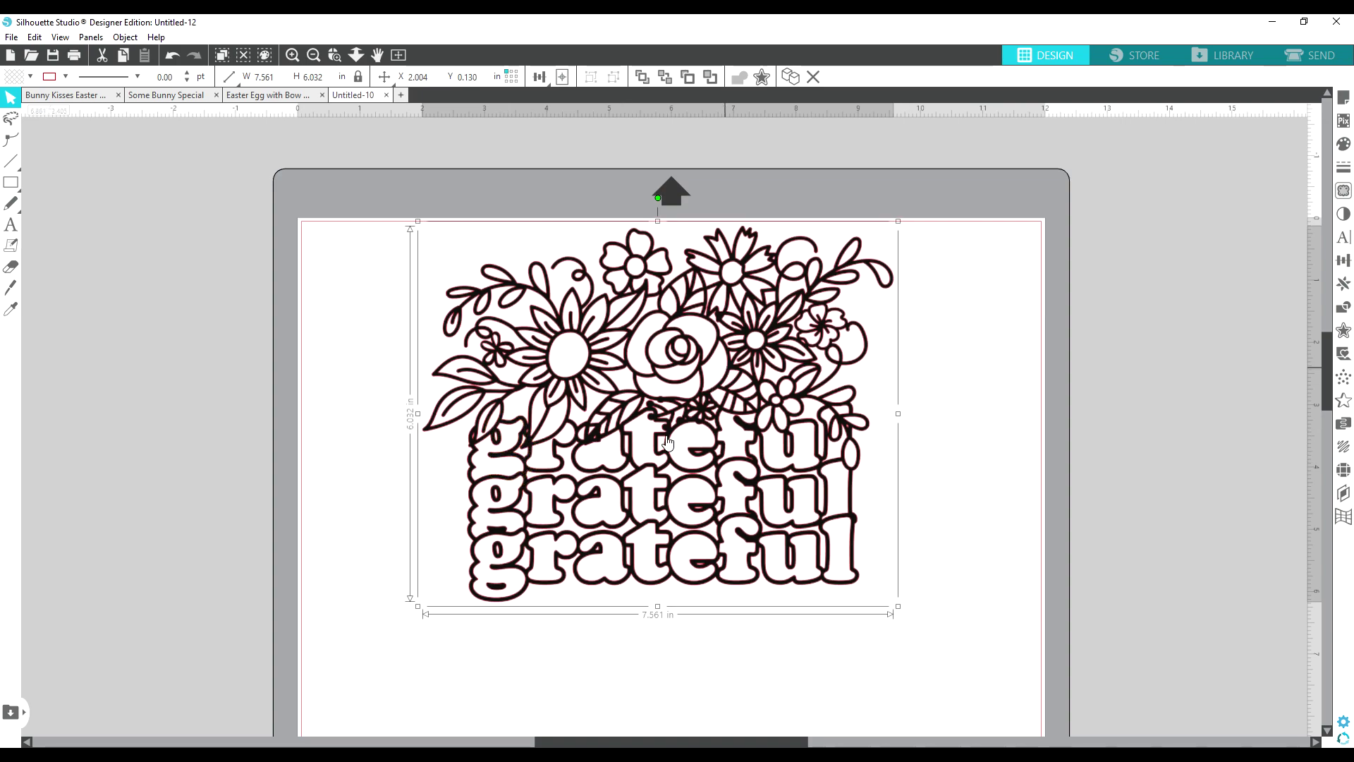
right_click(711, 461)
left_click(785, 348)
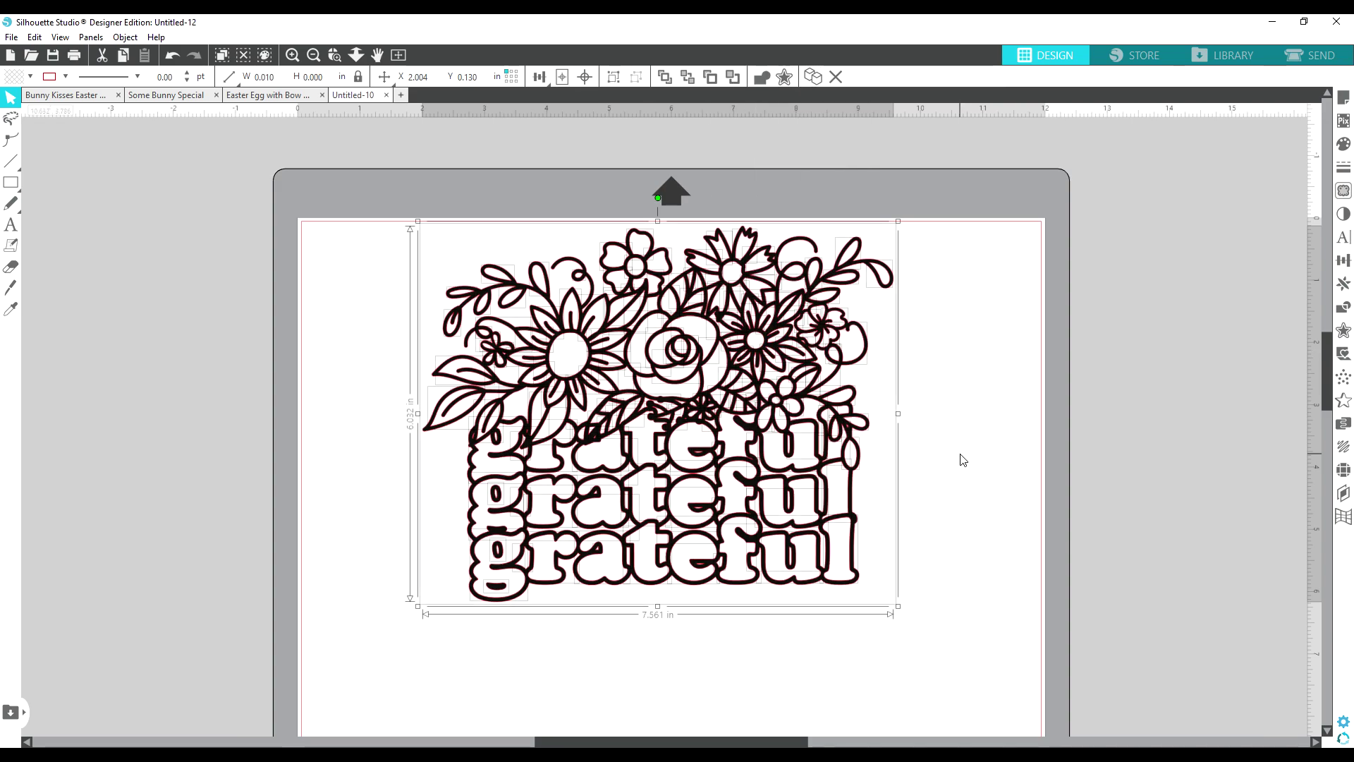
left_click(967, 471)
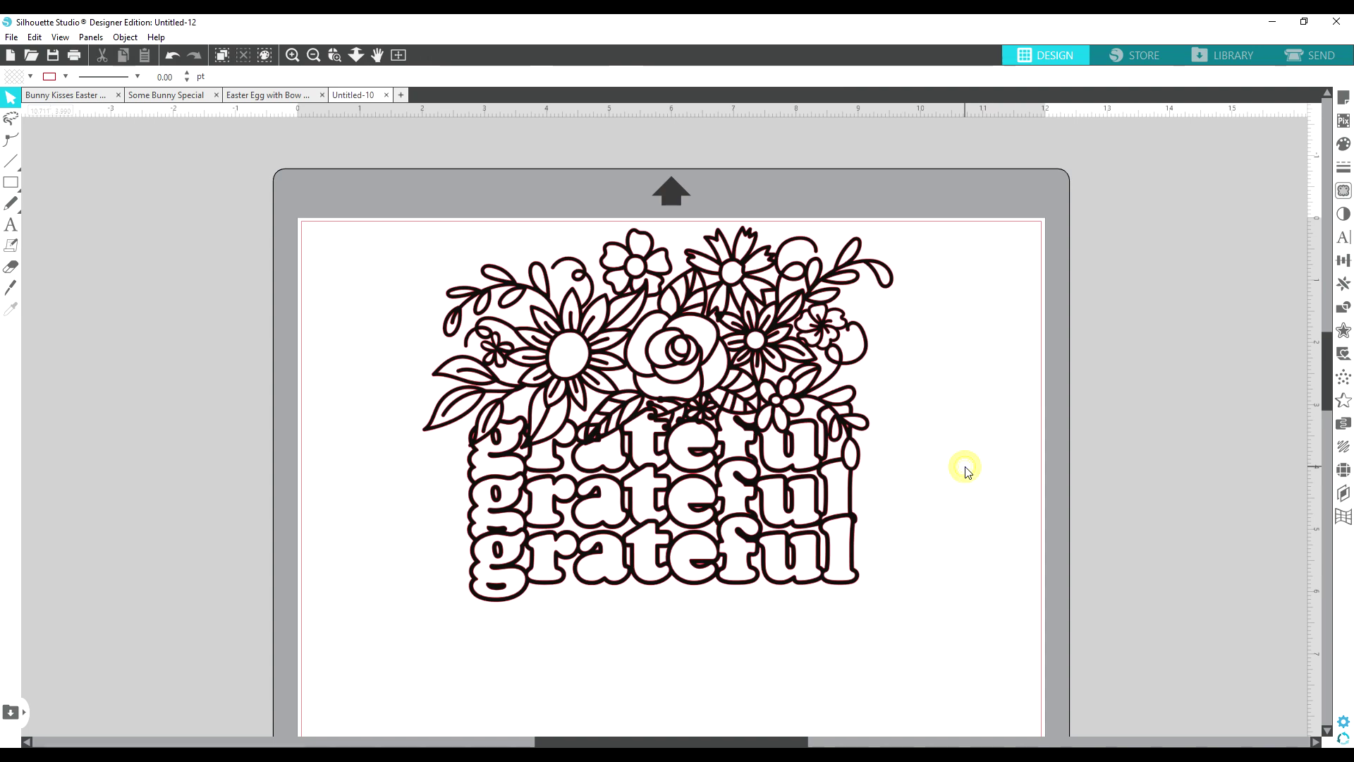
Check individual letters in the two lower "grateful" lines to see whether each is a separate piece.
left_click(531, 487)
left_click(494, 518)
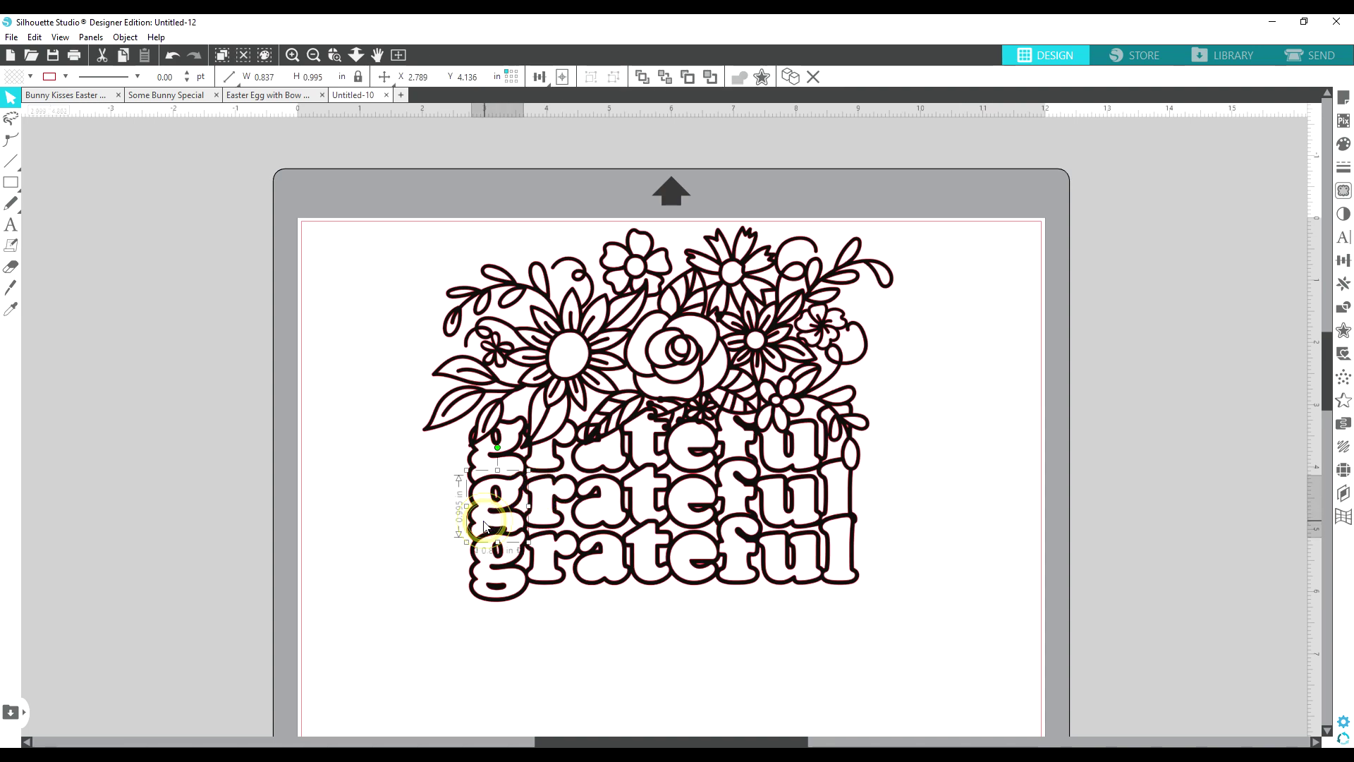
left_click(517, 582)
left_click(539, 561)
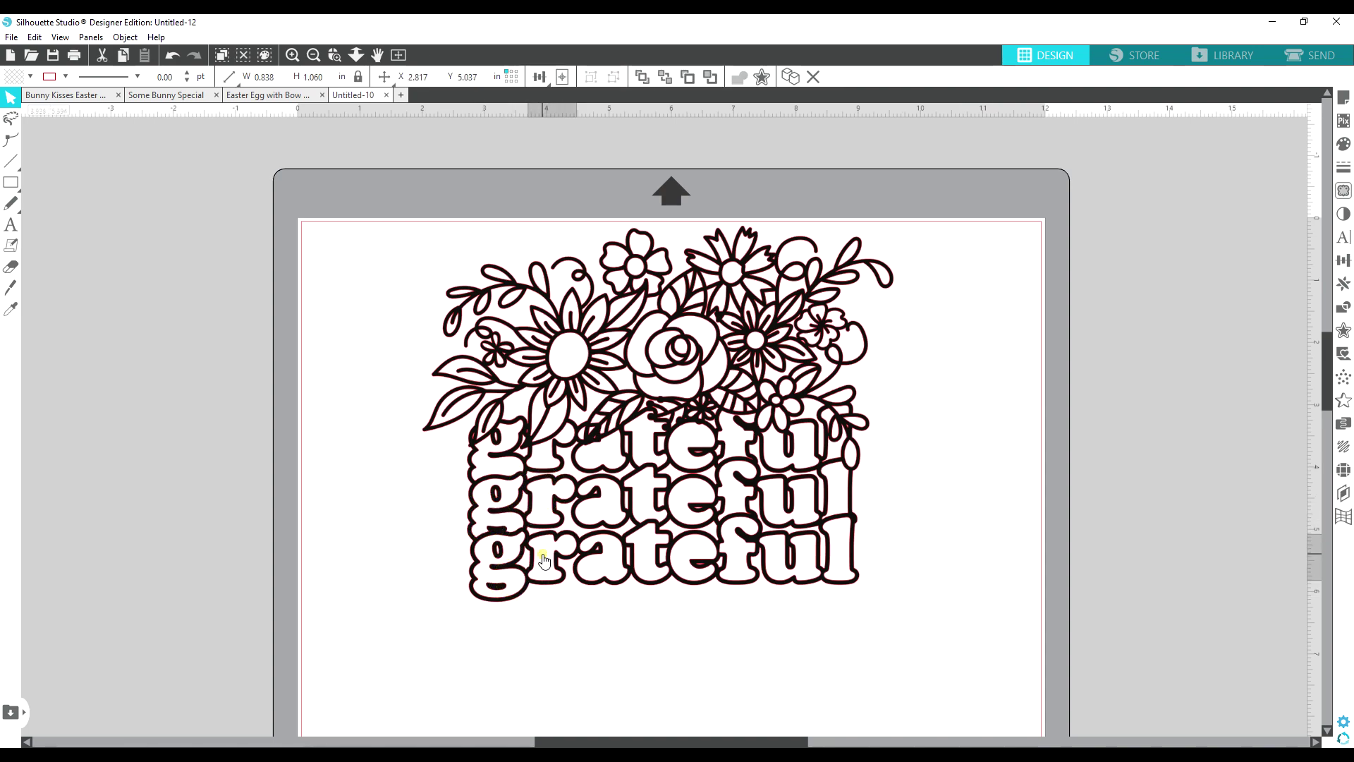
left_click(602, 576)
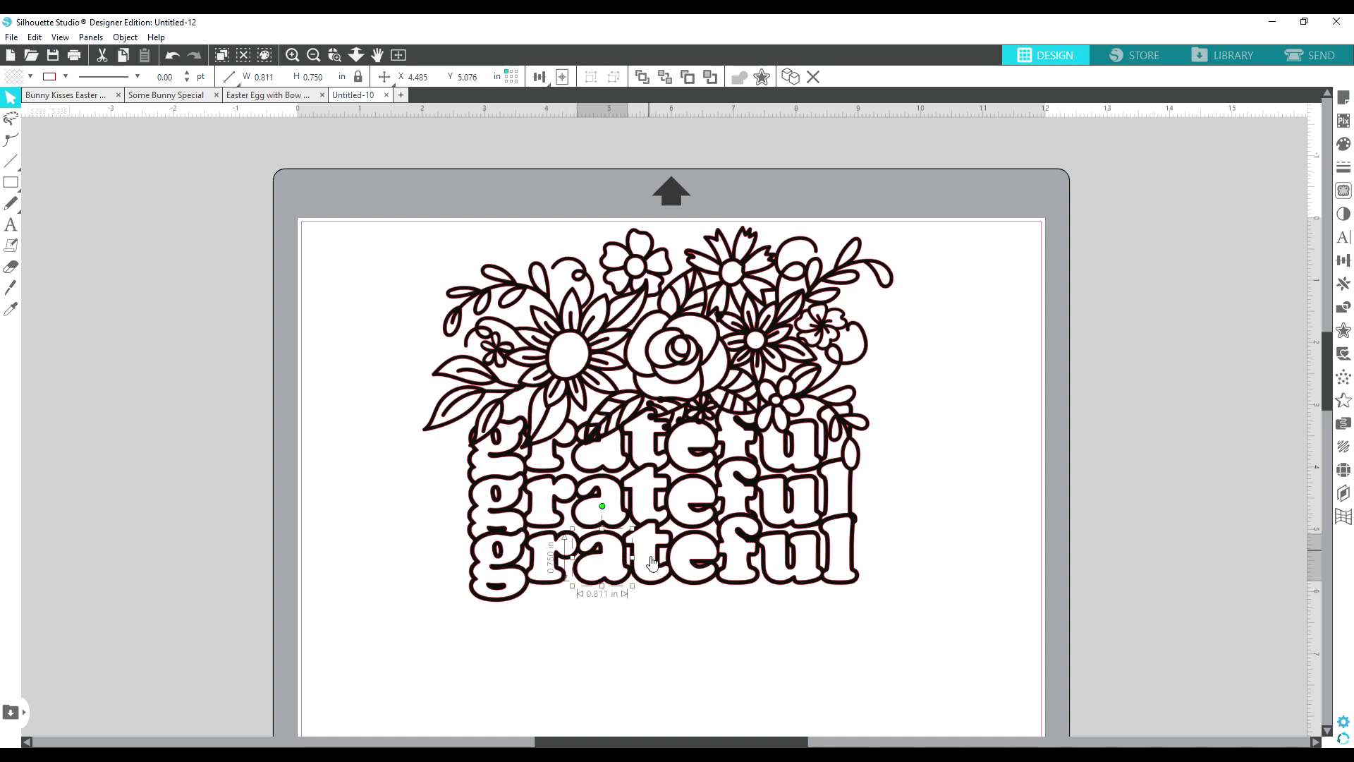
left_click(652, 561)
left_click(695, 556)
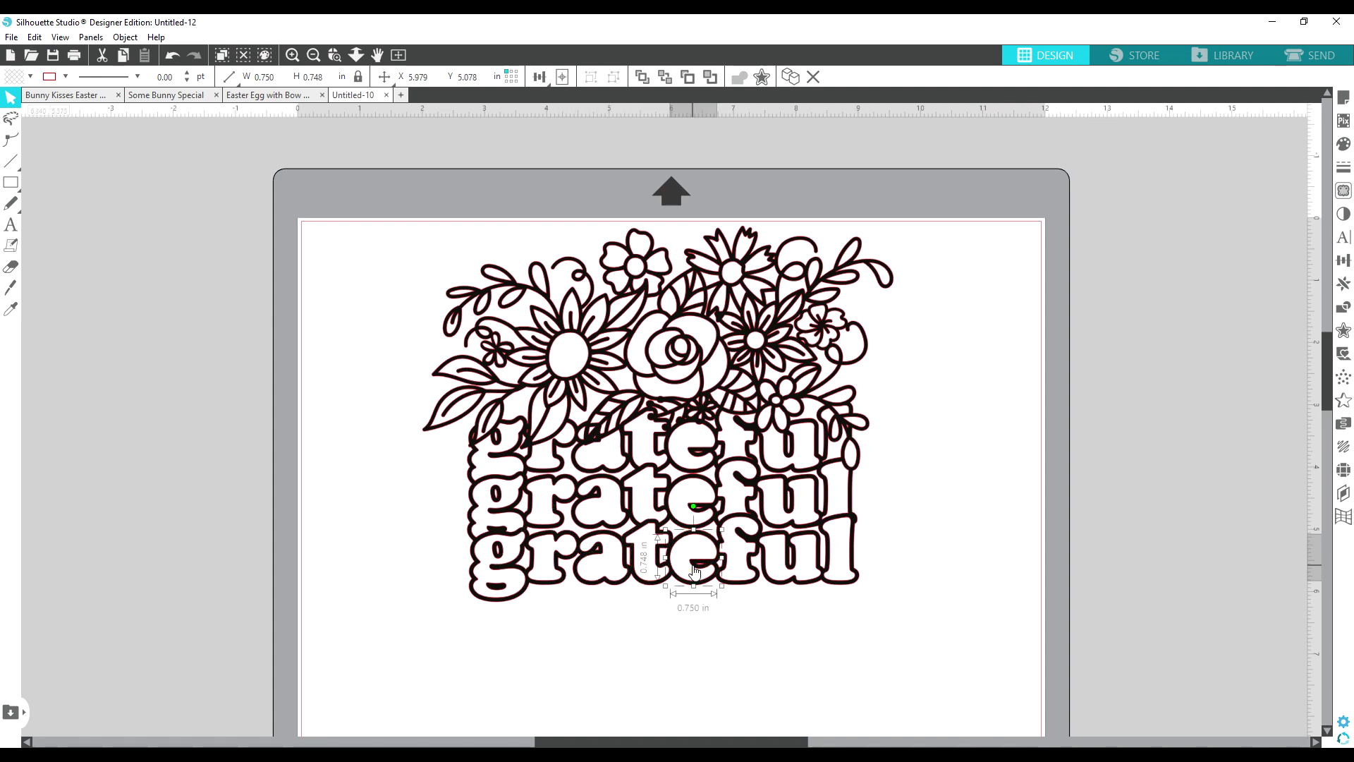
left_click(897, 494)
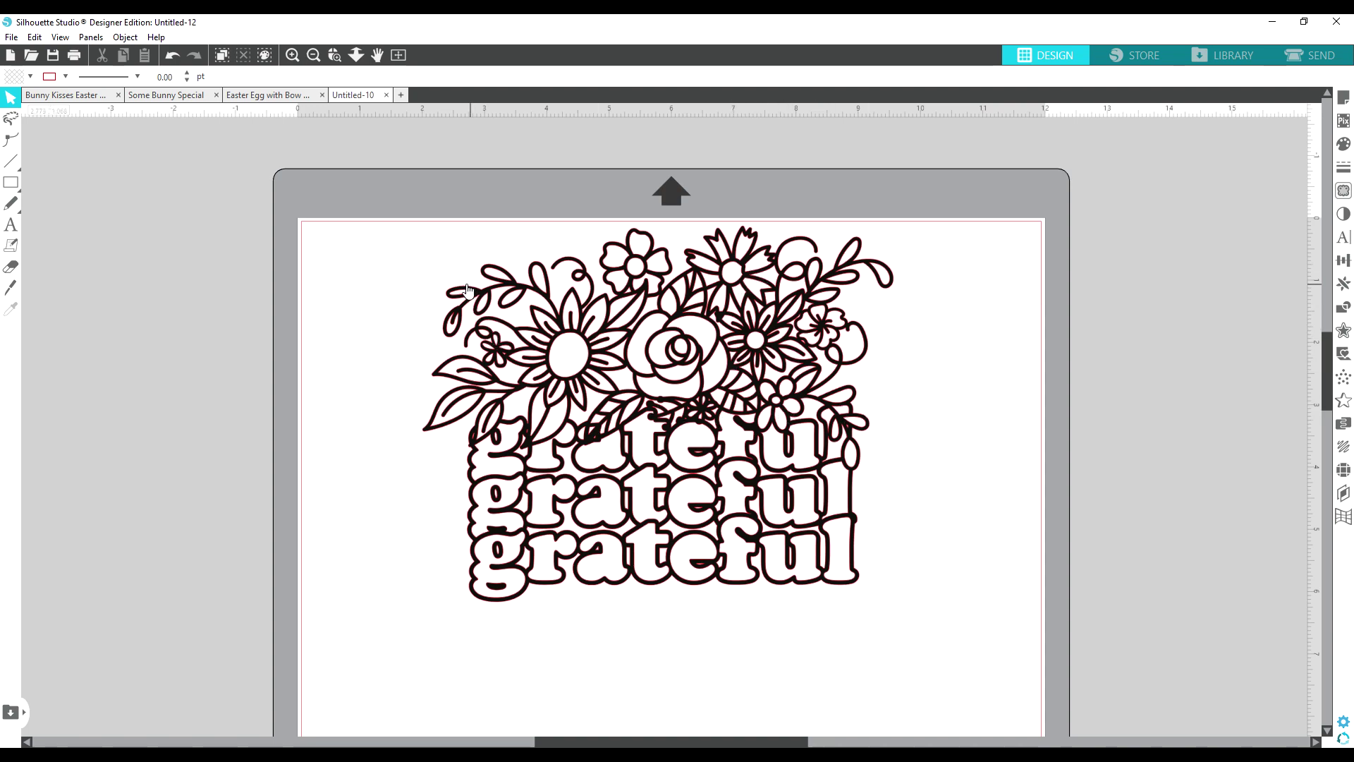
Fill the round centers of the two daisy-like flowers, the two top flowers and the small lower-right flower with yellow.
left_click(565, 364)
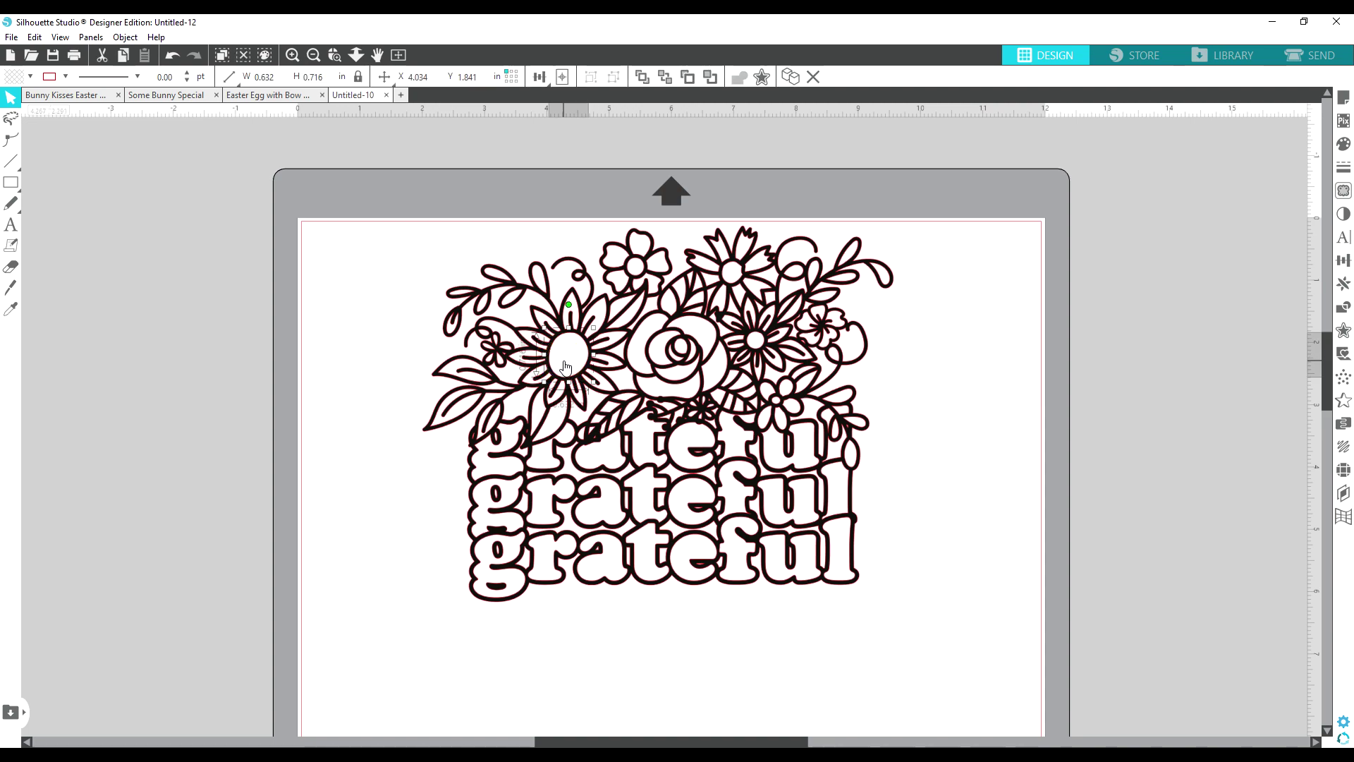
left_click(633, 270, "shift")
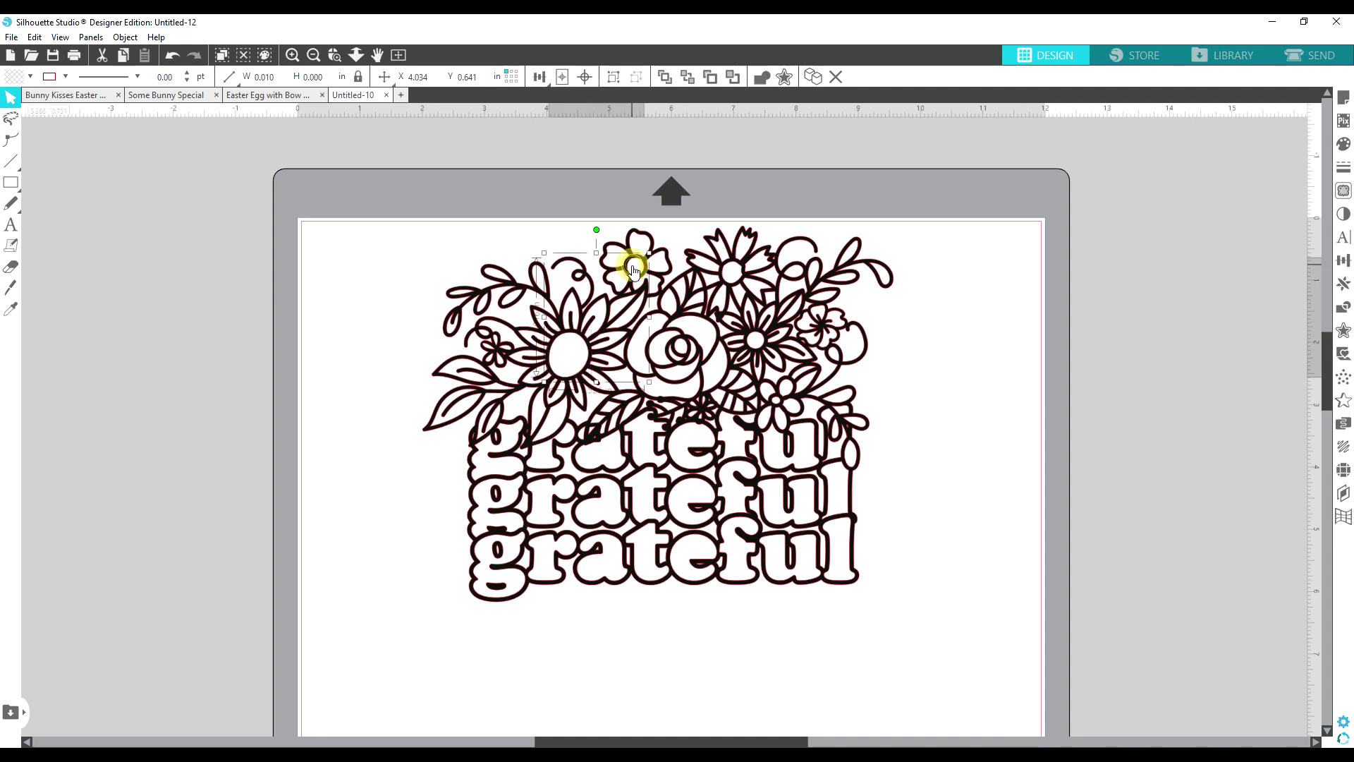
left_click(735, 272, "shift")
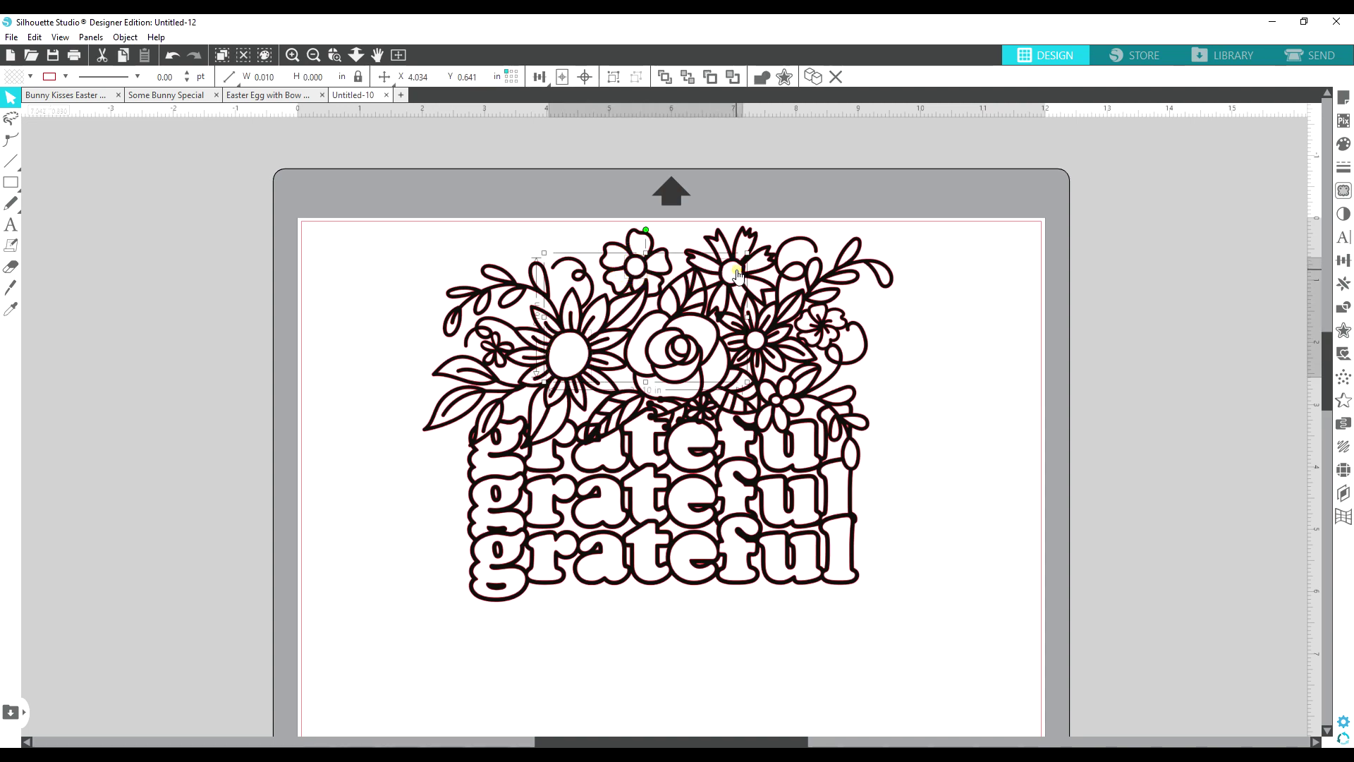
left_click(756, 342, "shift")
left_click(778, 405, "shift")
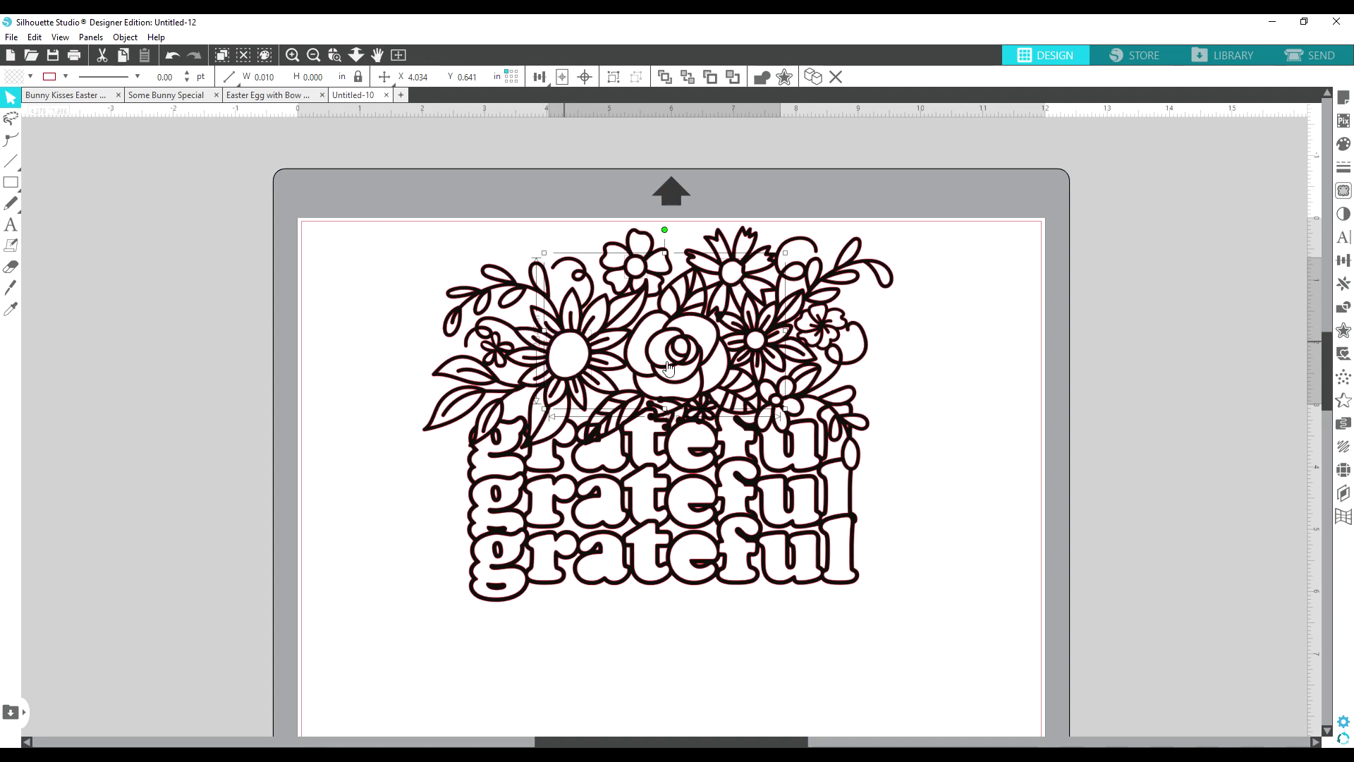
left_click(1343, 144)
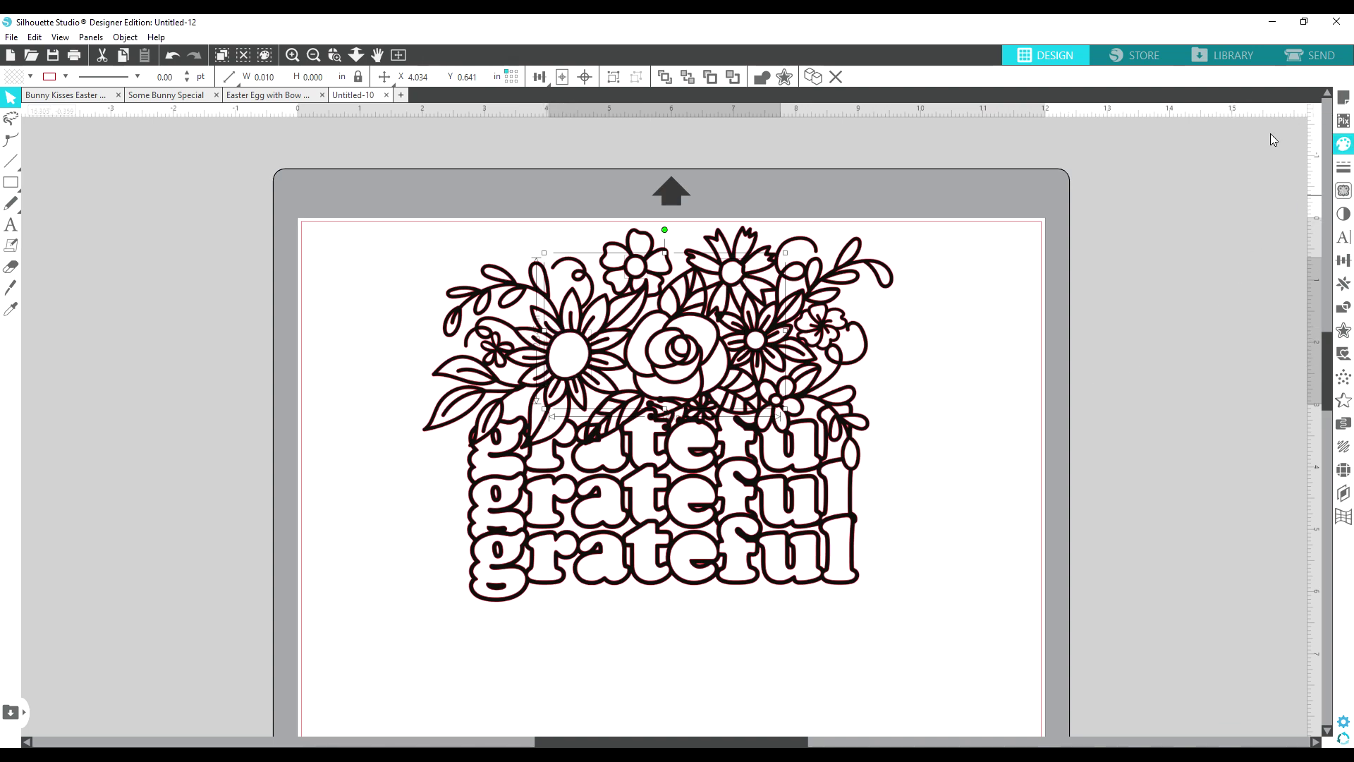
left_click(1344, 145)
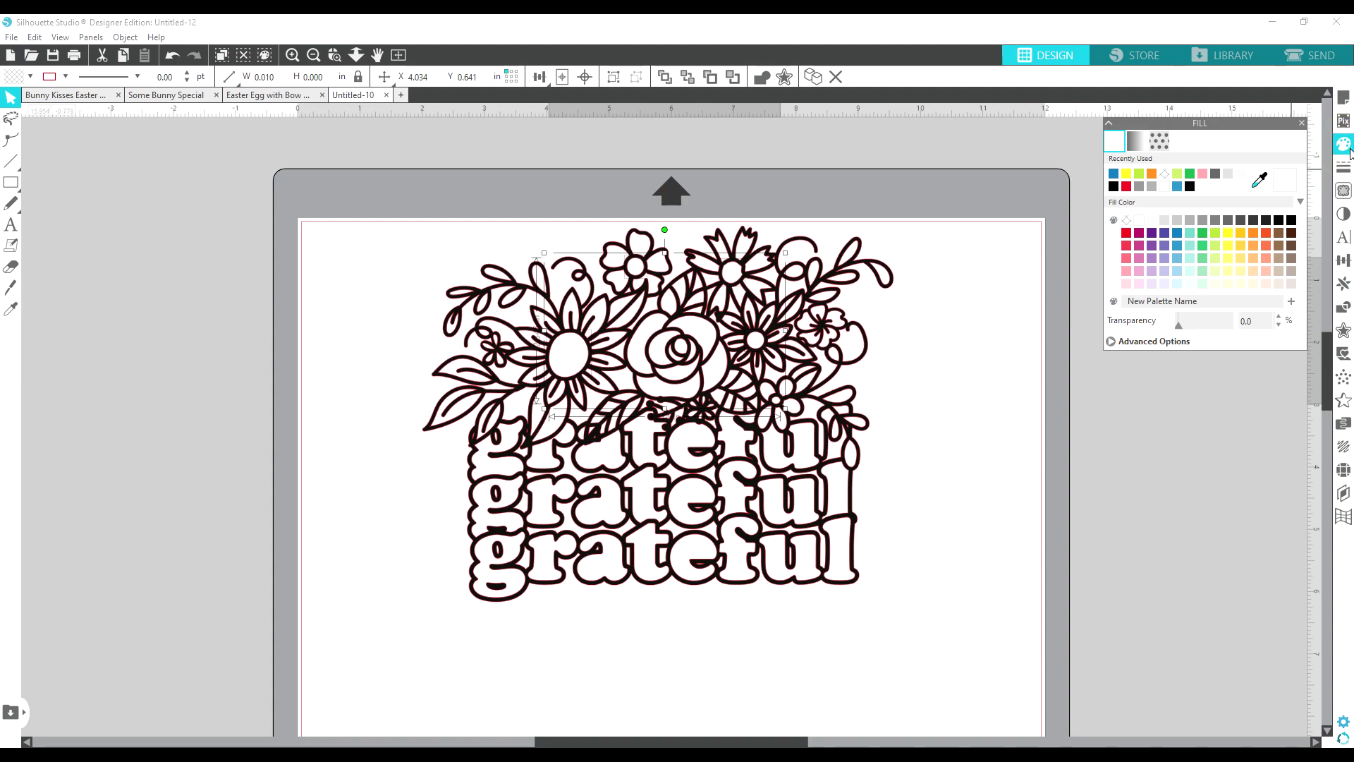
left_click(1228, 235)
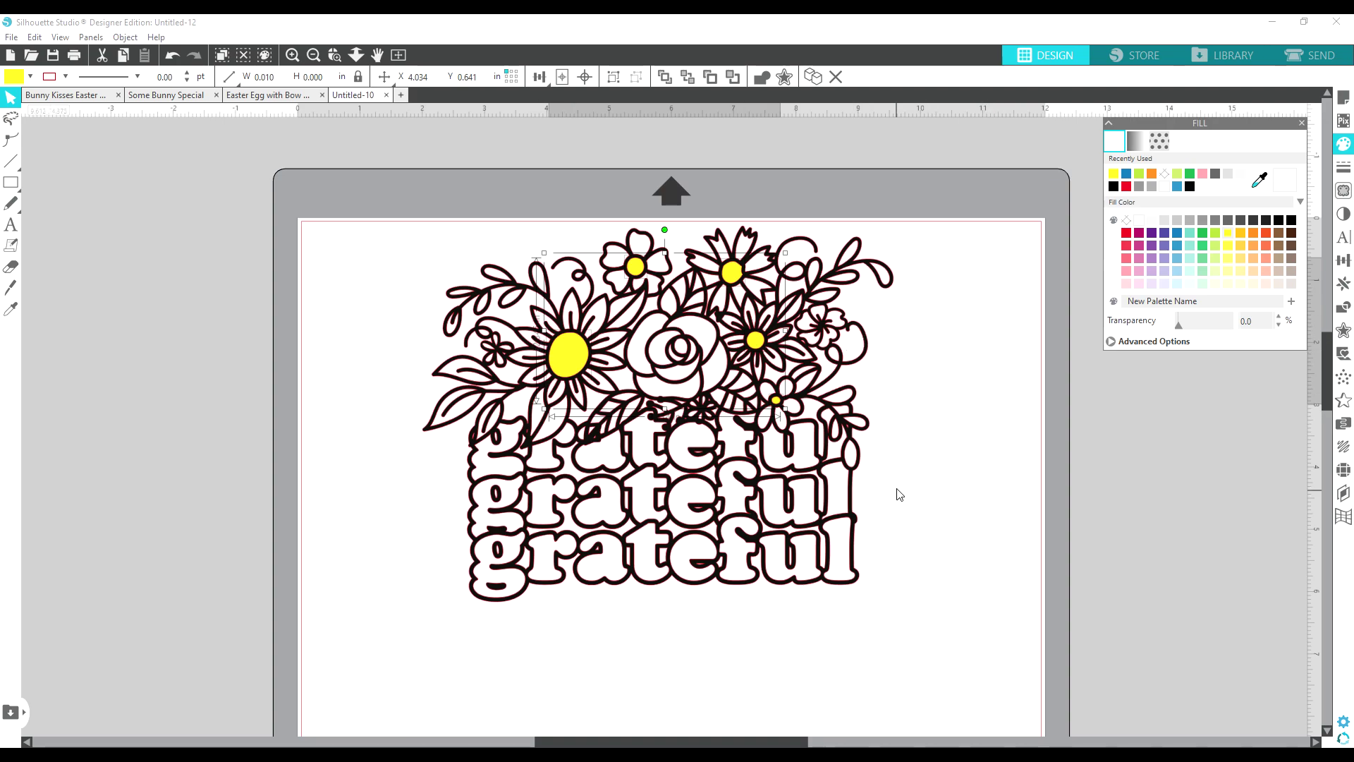
left_click(925, 472)
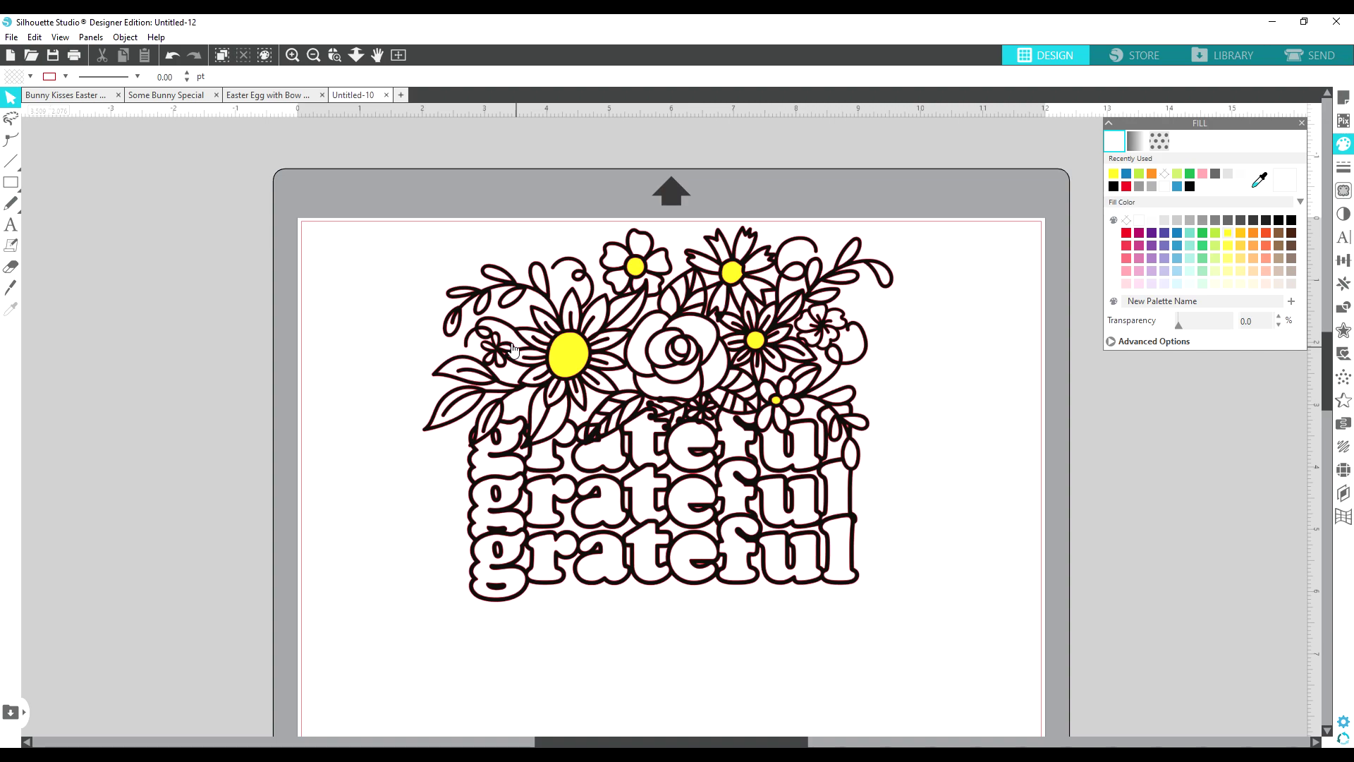
Fill all petals of the large flower left of the rose with golden orange.
left_click(550, 321)
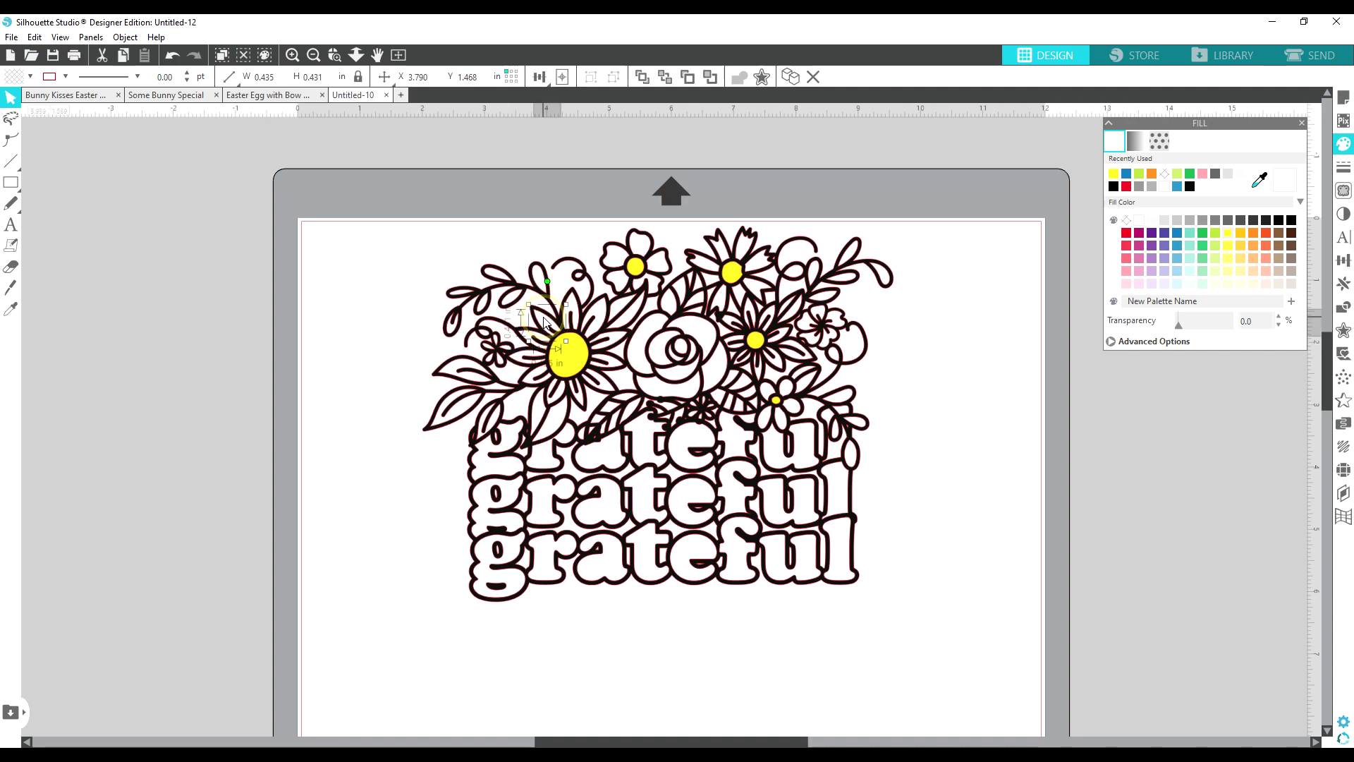
left_click_drag(574, 310, 544, 314)
left_click(603, 387)
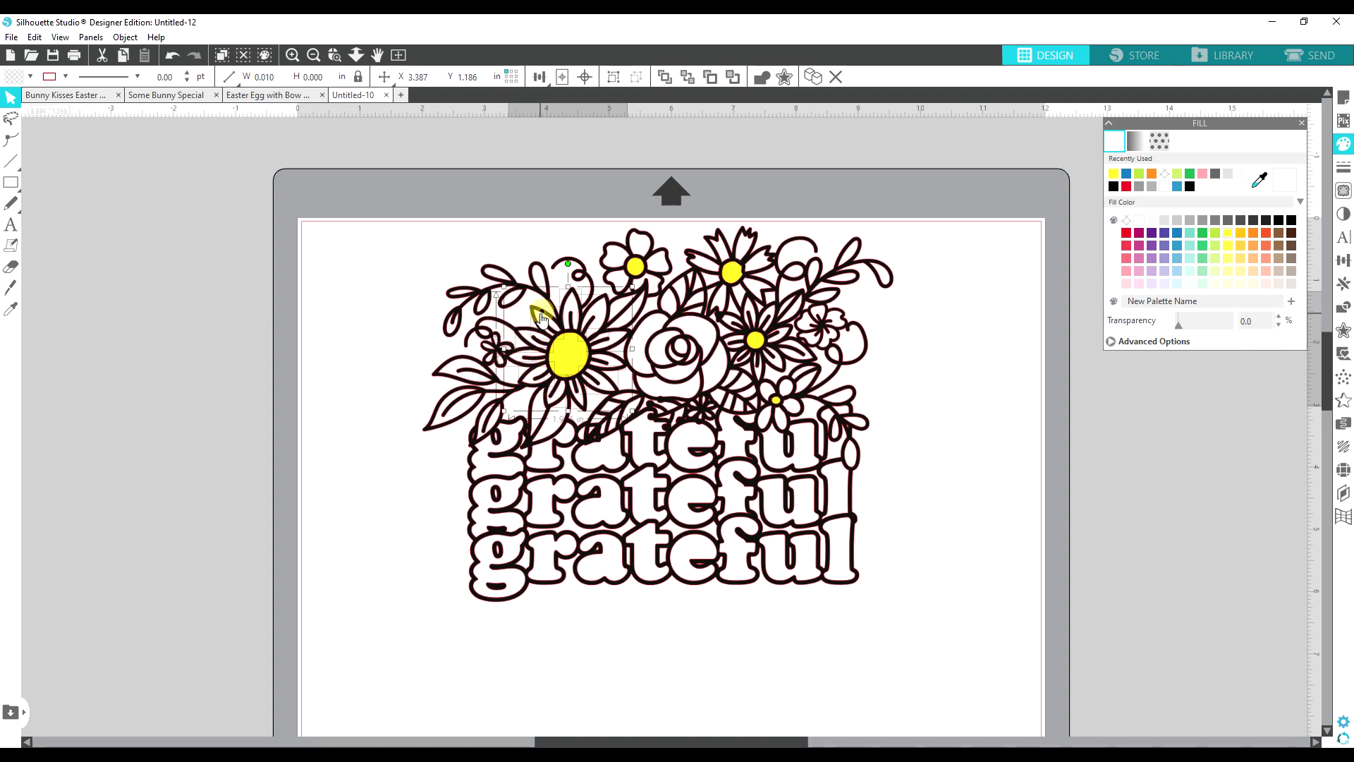
left_click(541, 319)
left_click(545, 308)
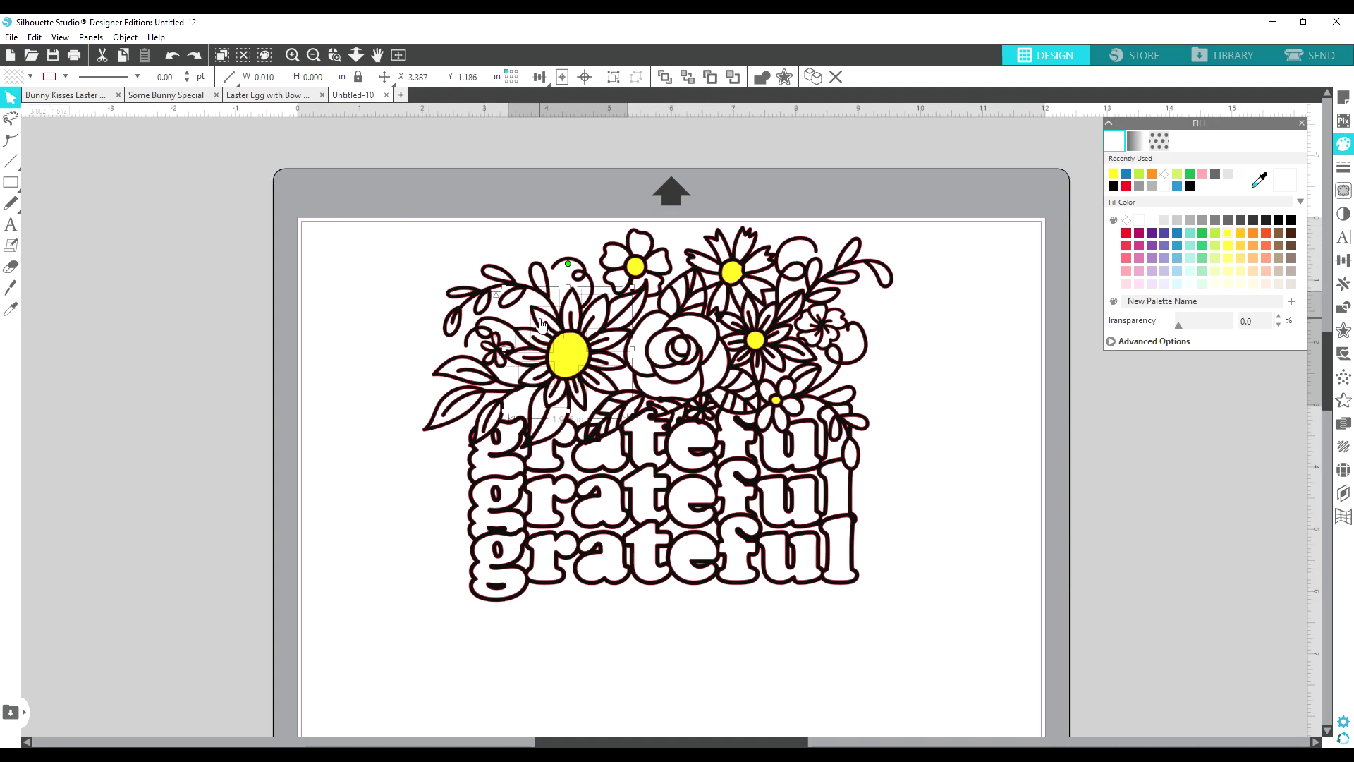
left_click(541, 320)
left_click(524, 338)
left_click(1241, 244)
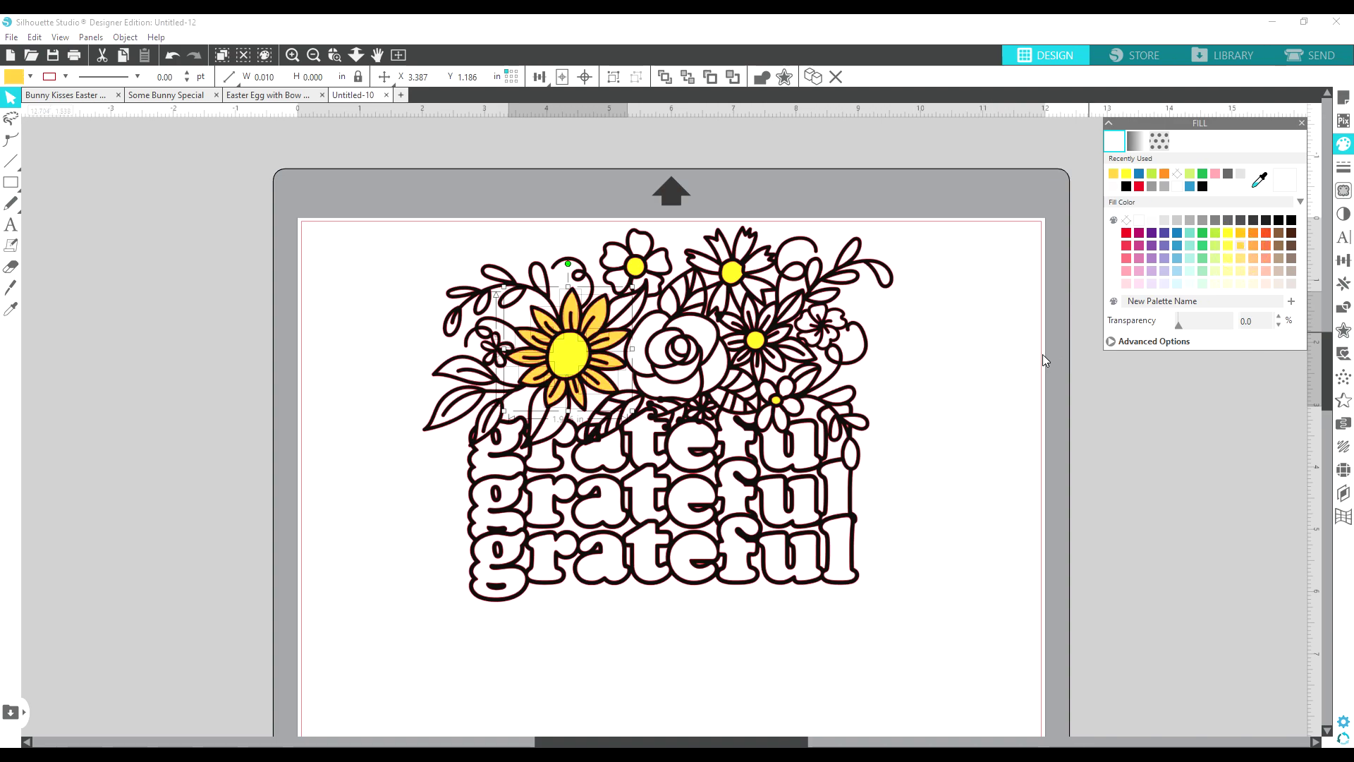
left_click(969, 396)
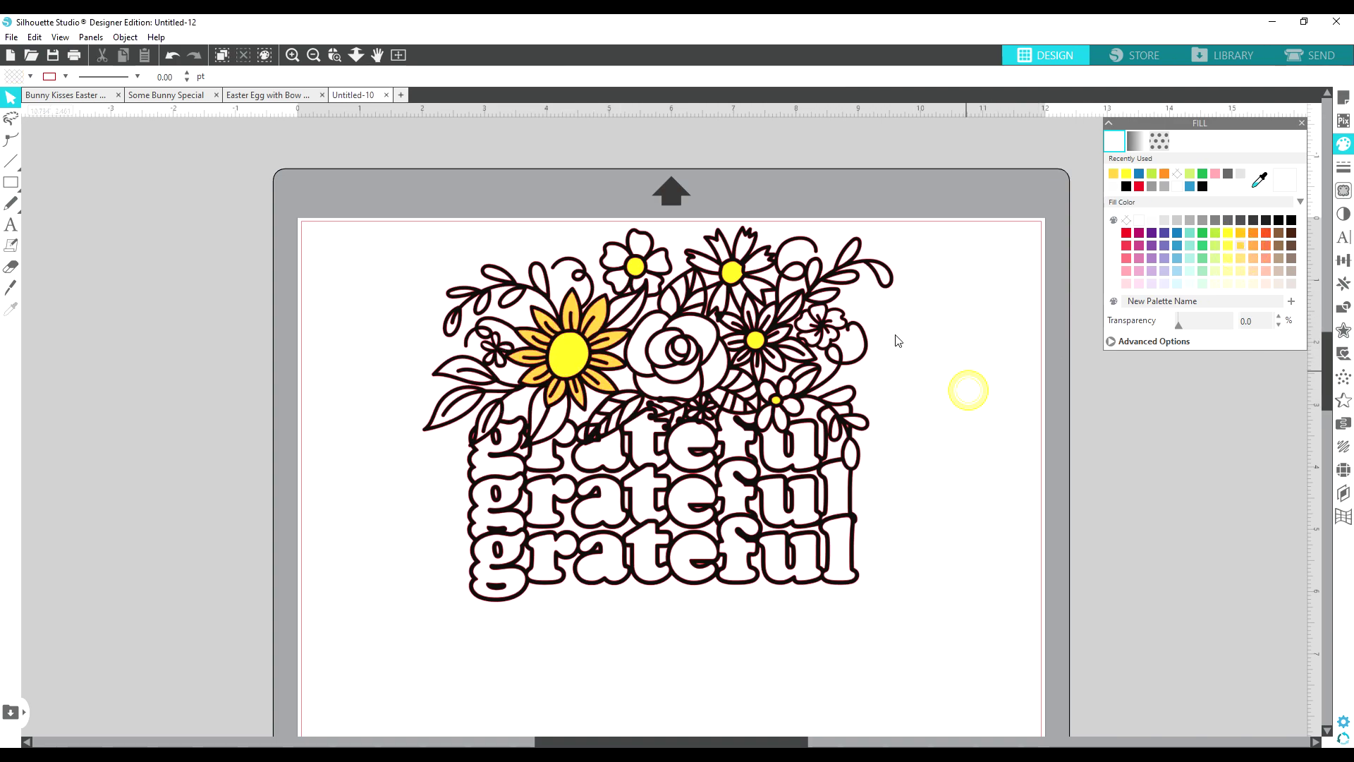
Fill all petals of the daisy-like flower right of the rose with golden orange.
left_click(751, 311)
left_click(783, 331)
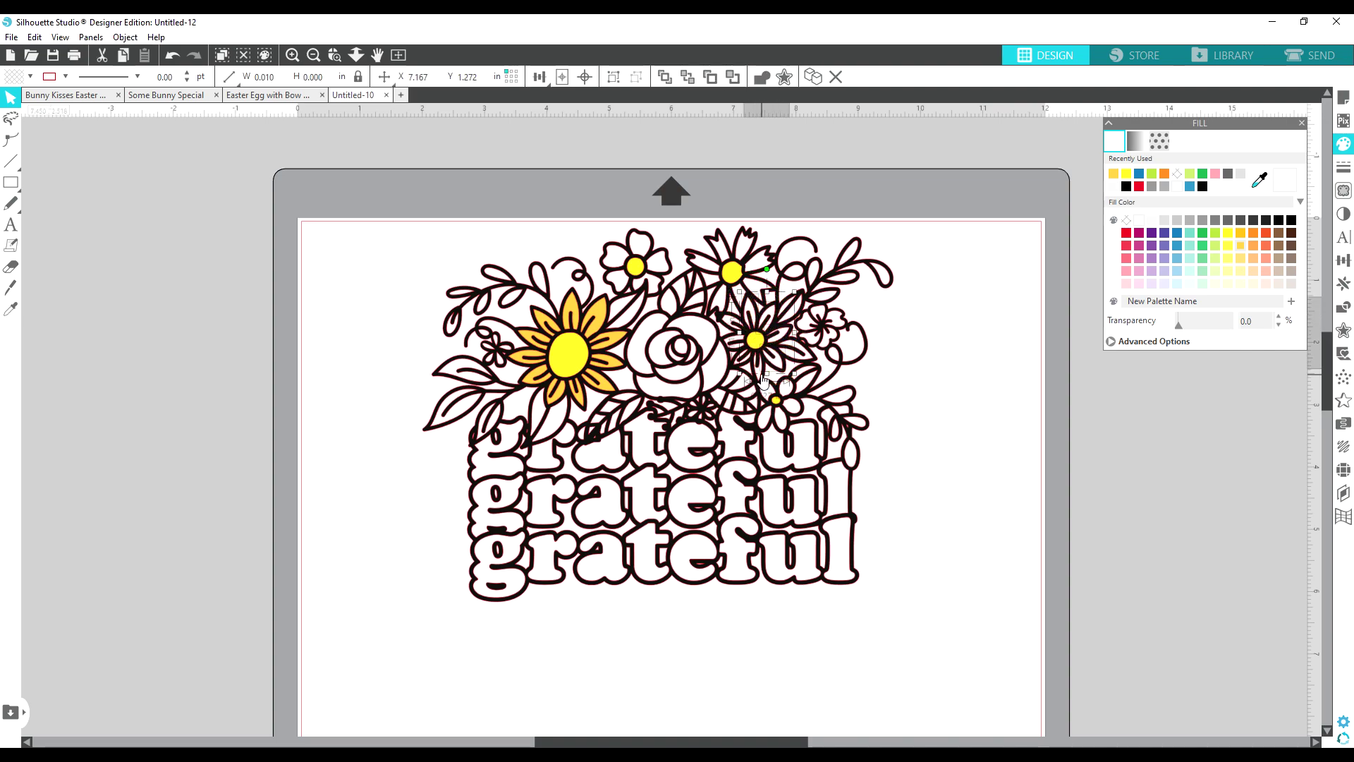
left_click(758, 373)
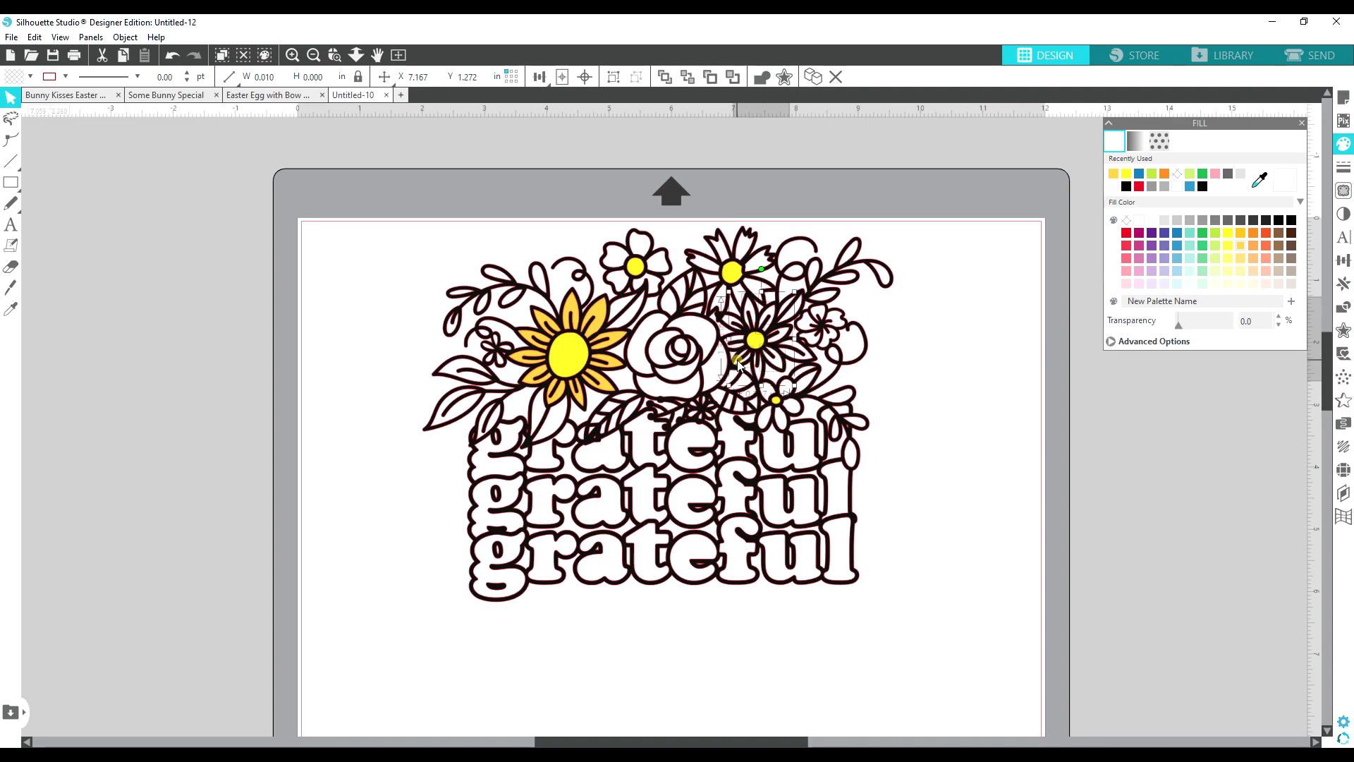
left_click(739, 344)
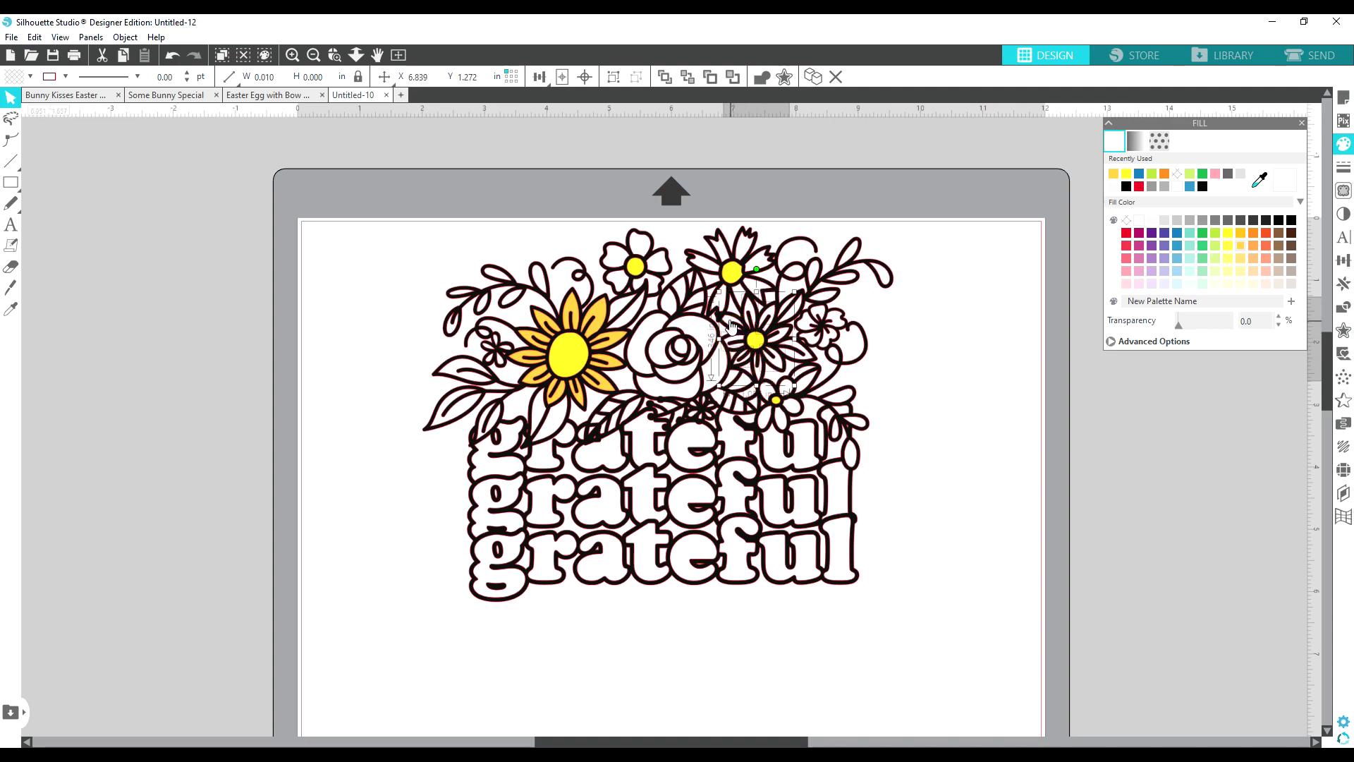
left_click(730, 325)
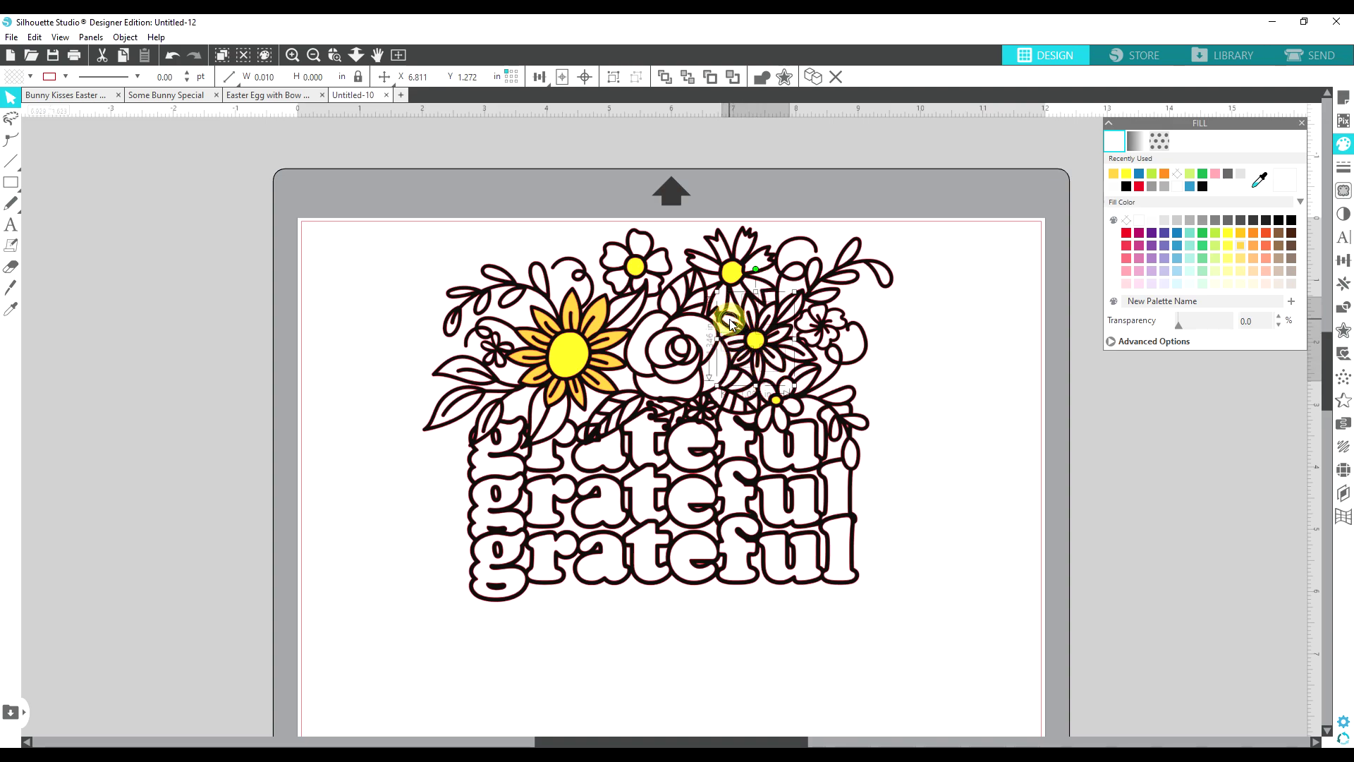
left_click(1241, 247)
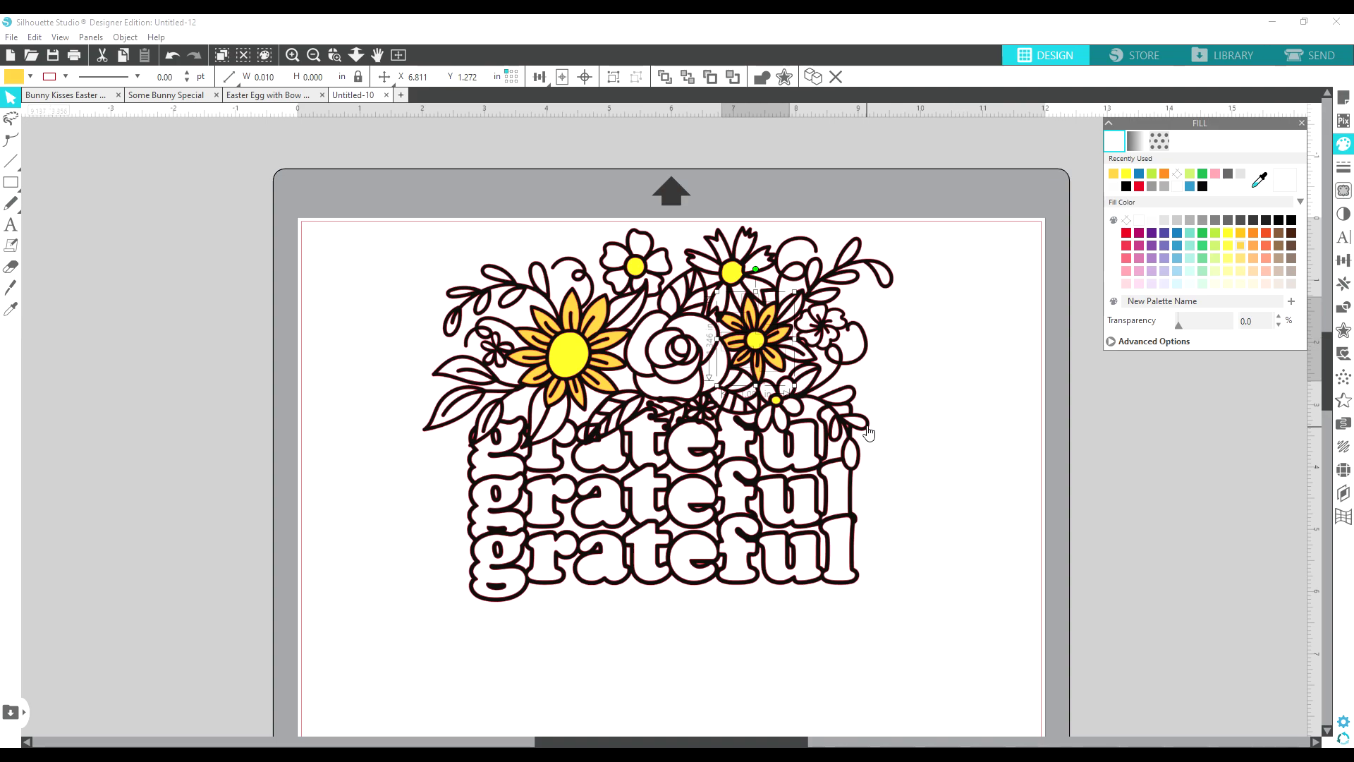
left_click(955, 366)
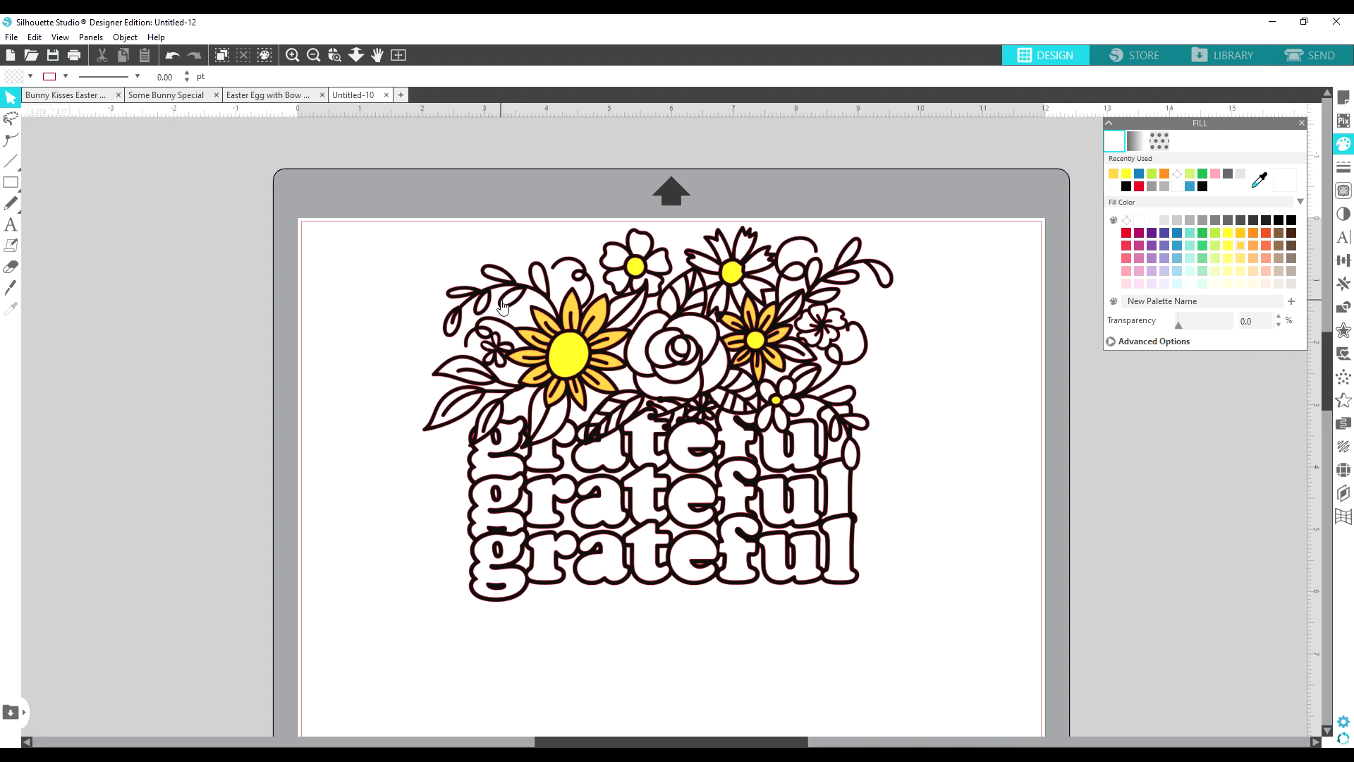
Fill the large plain leaves beside the left flower and the two narrow leaves right of the rose with lime green.
left_click(455, 367)
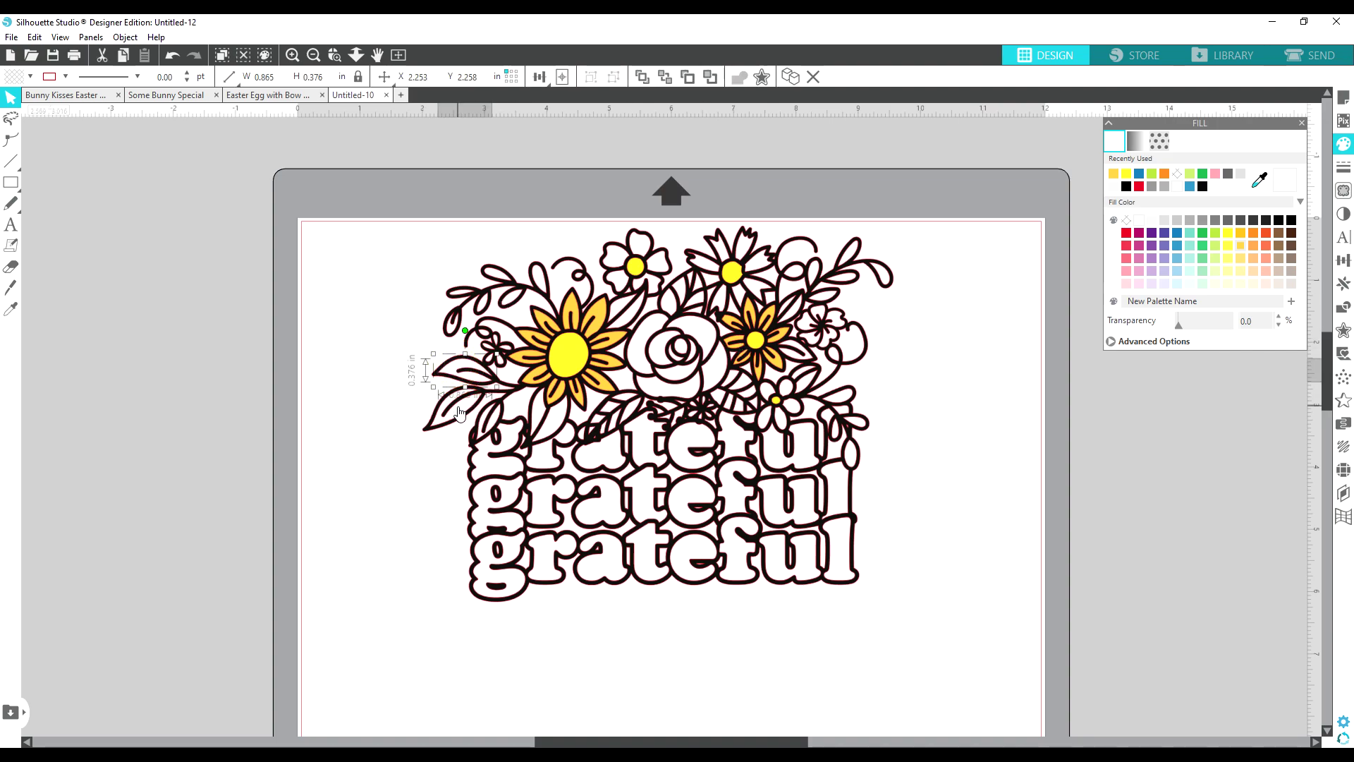
left_click(496, 423, "shift")
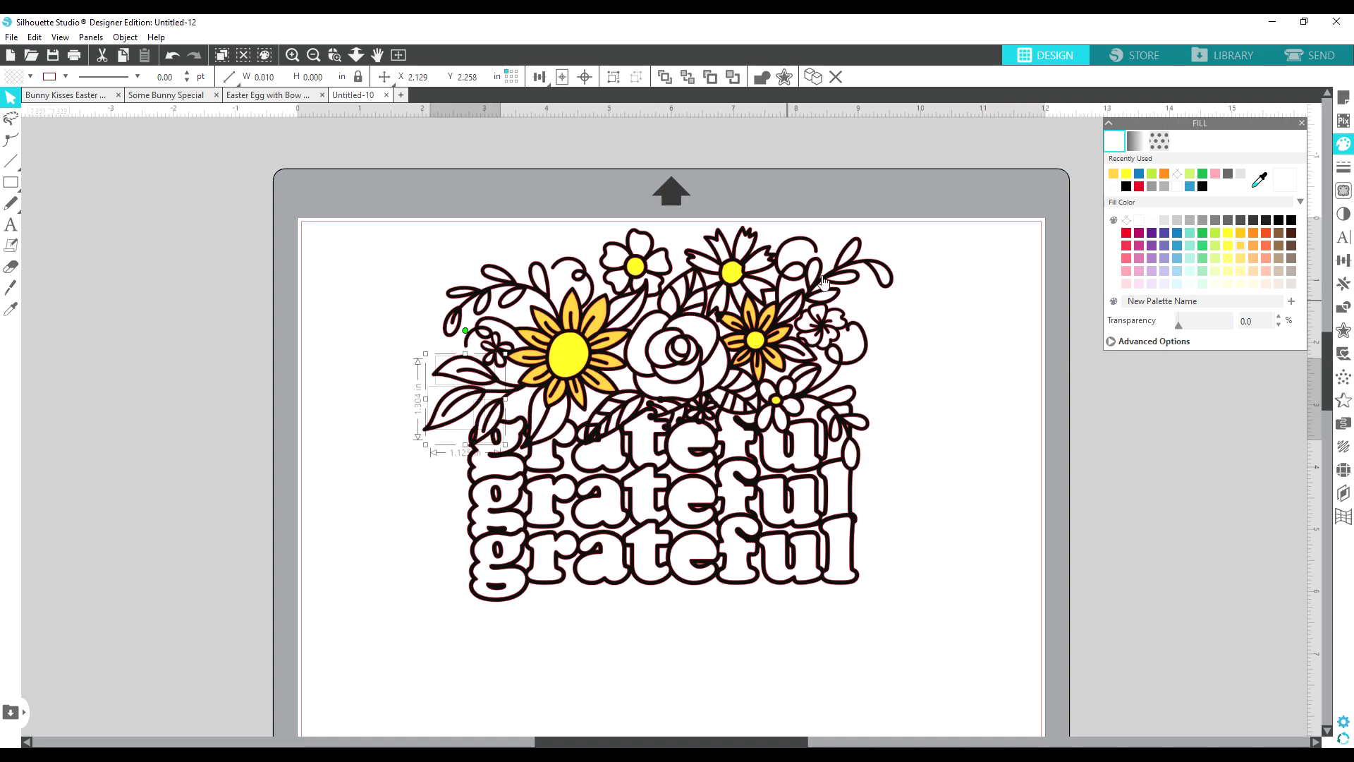
left_click(848, 255, "shift")
left_click(887, 275, "shift")
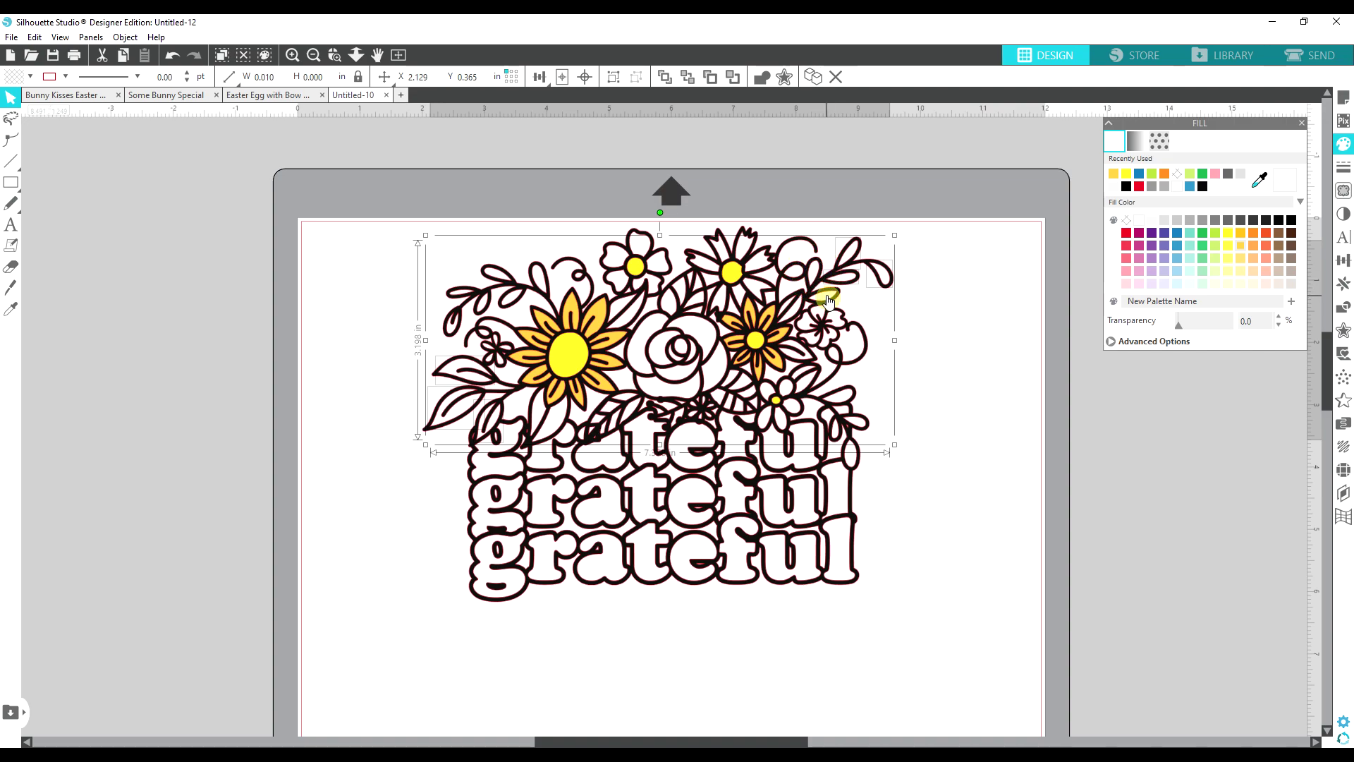
left_click(885, 278, "shift")
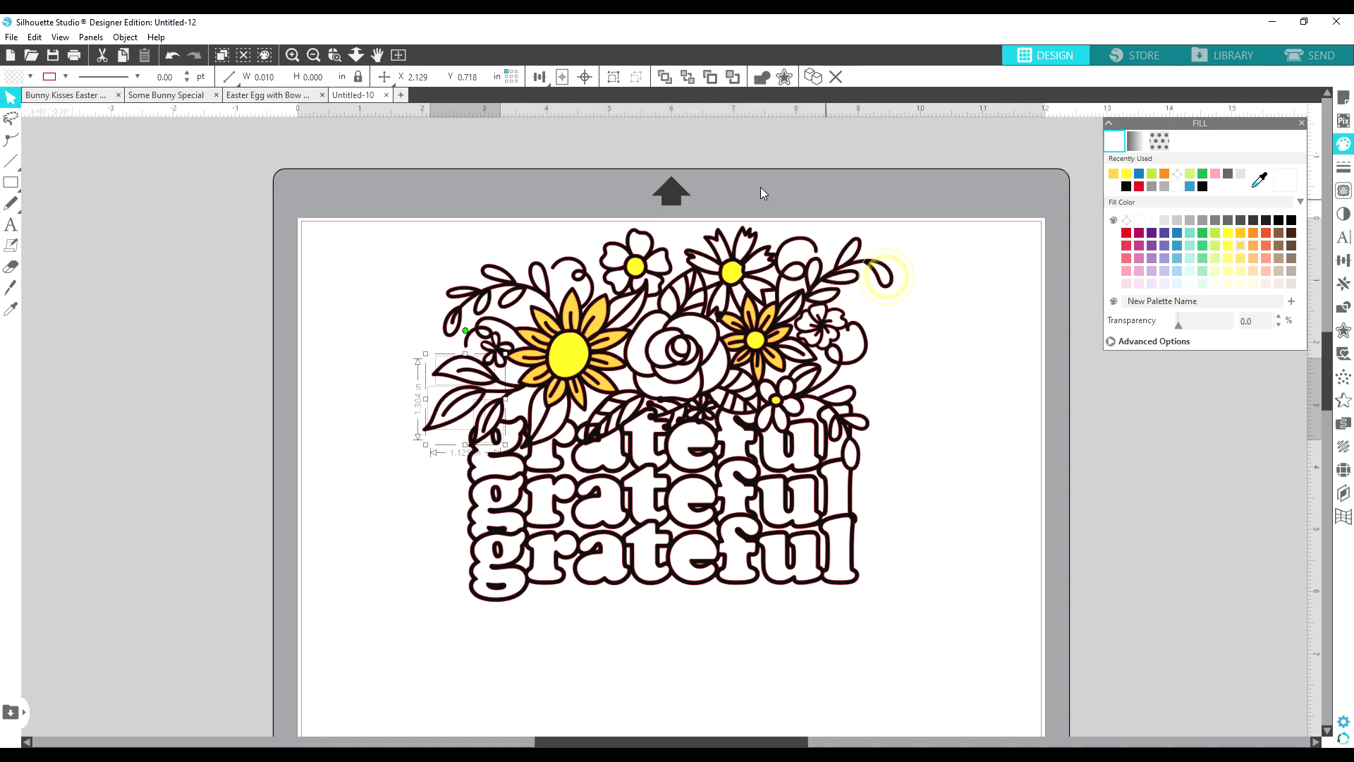
left_click(790, 313, "shift")
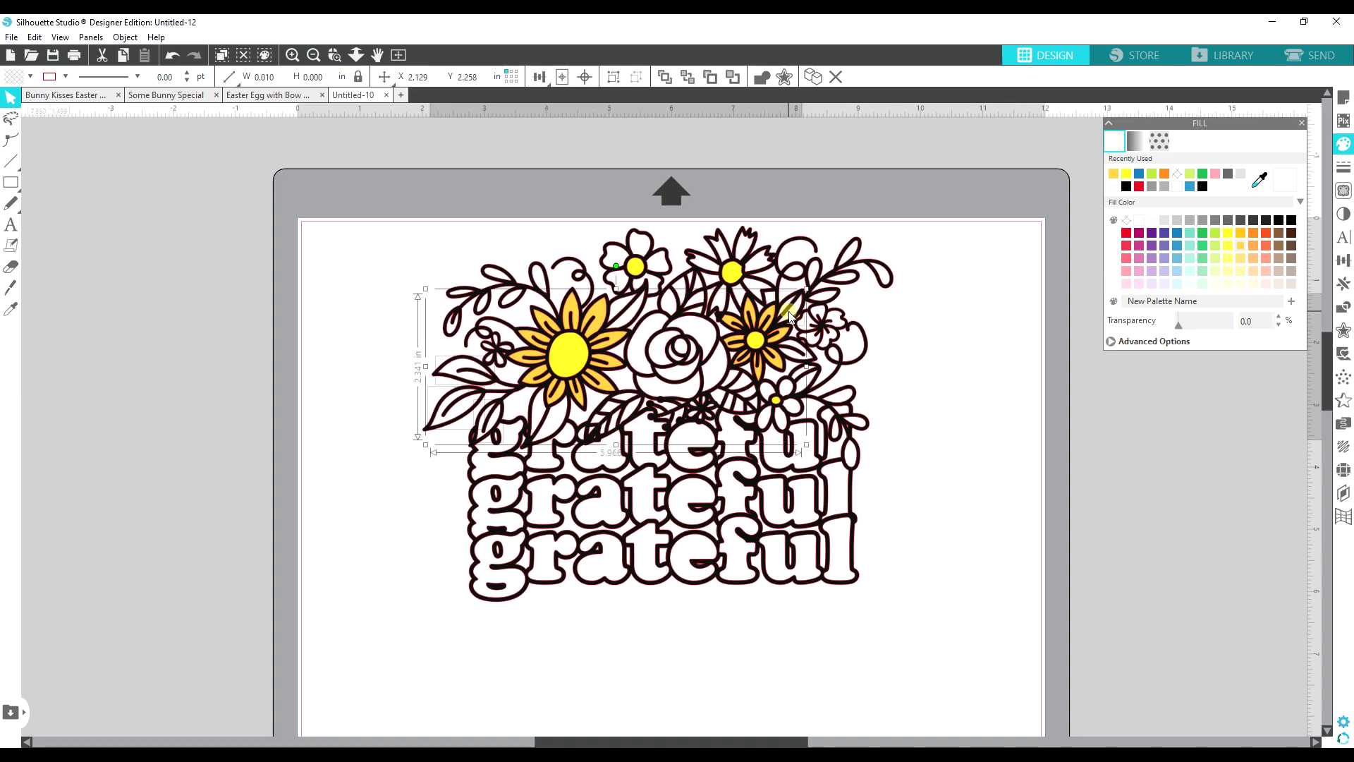
left_click(794, 358, "shift")
left_click(794, 361, "shift")
left_click(805, 381, "shift")
left_click(624, 303, "shift")
left_click(555, 428, "shift")
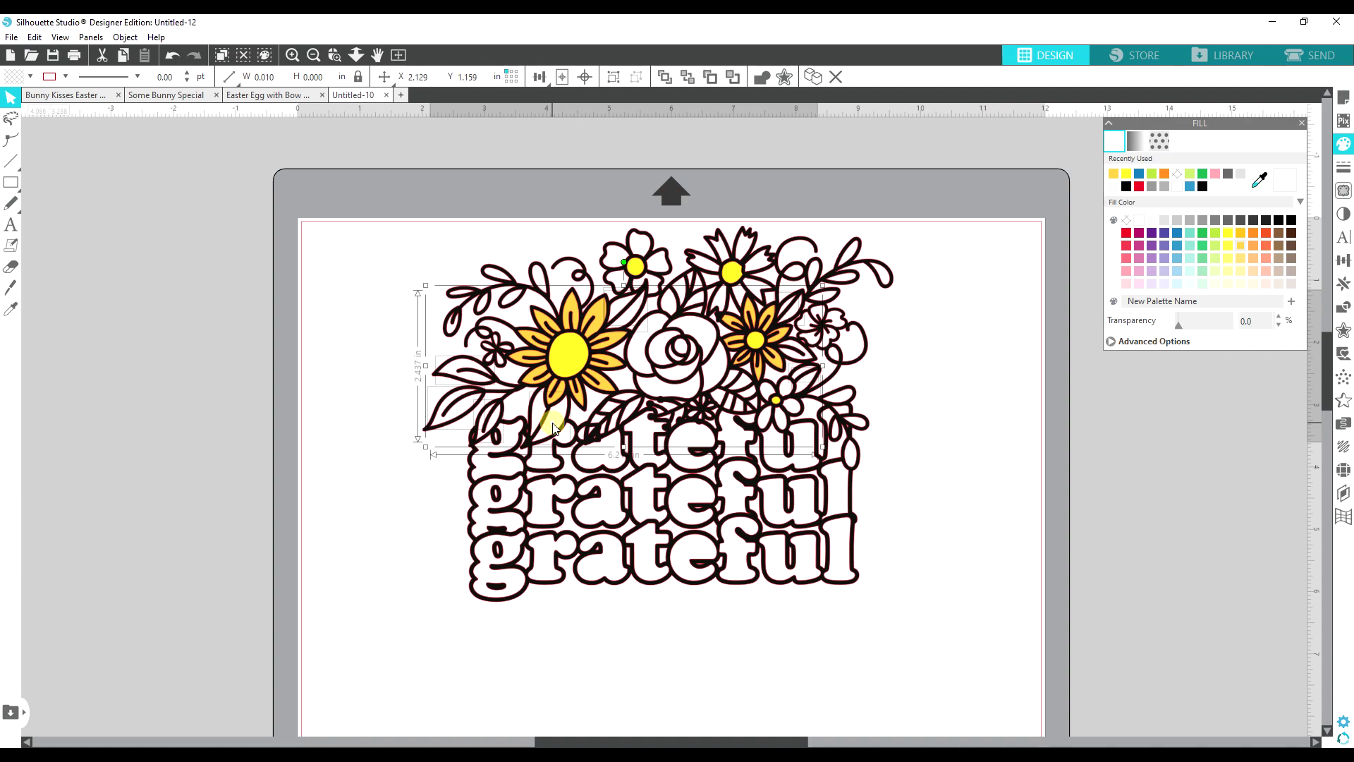
left_click(1216, 234)
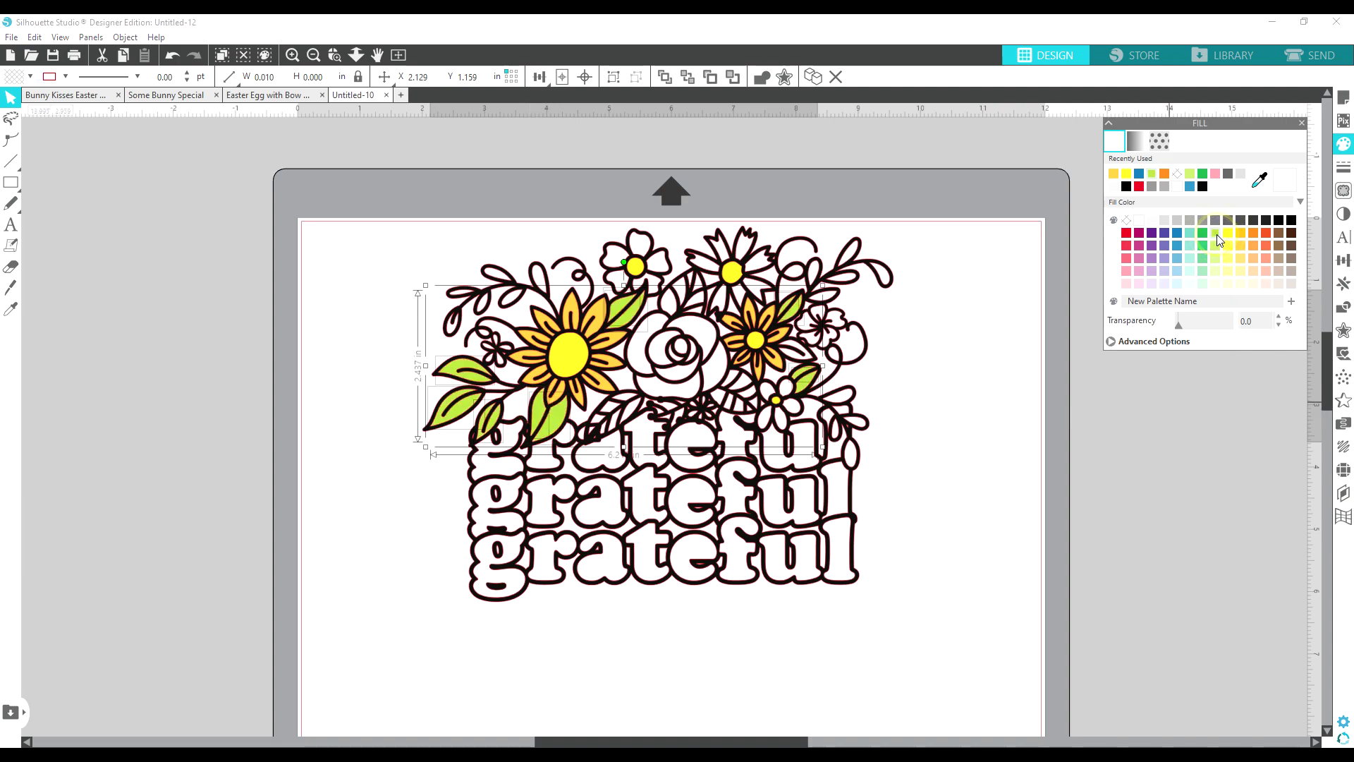
left_click(979, 374)
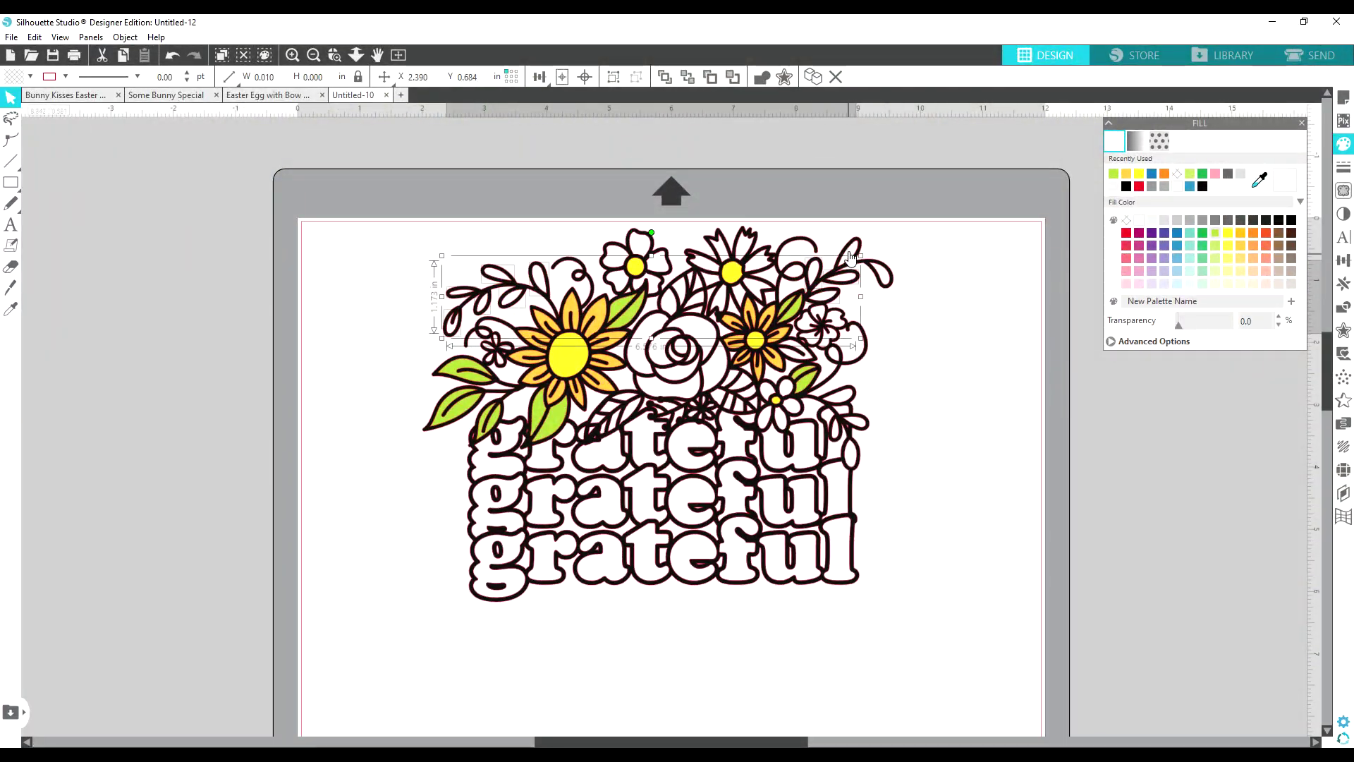
Fill the small leaves on the upper-left, upper-right and lower-right sprigs with medium green.
left_click(851, 258, "shift")
left_click(878, 276, "shift")
left_click(825, 395, "shift")
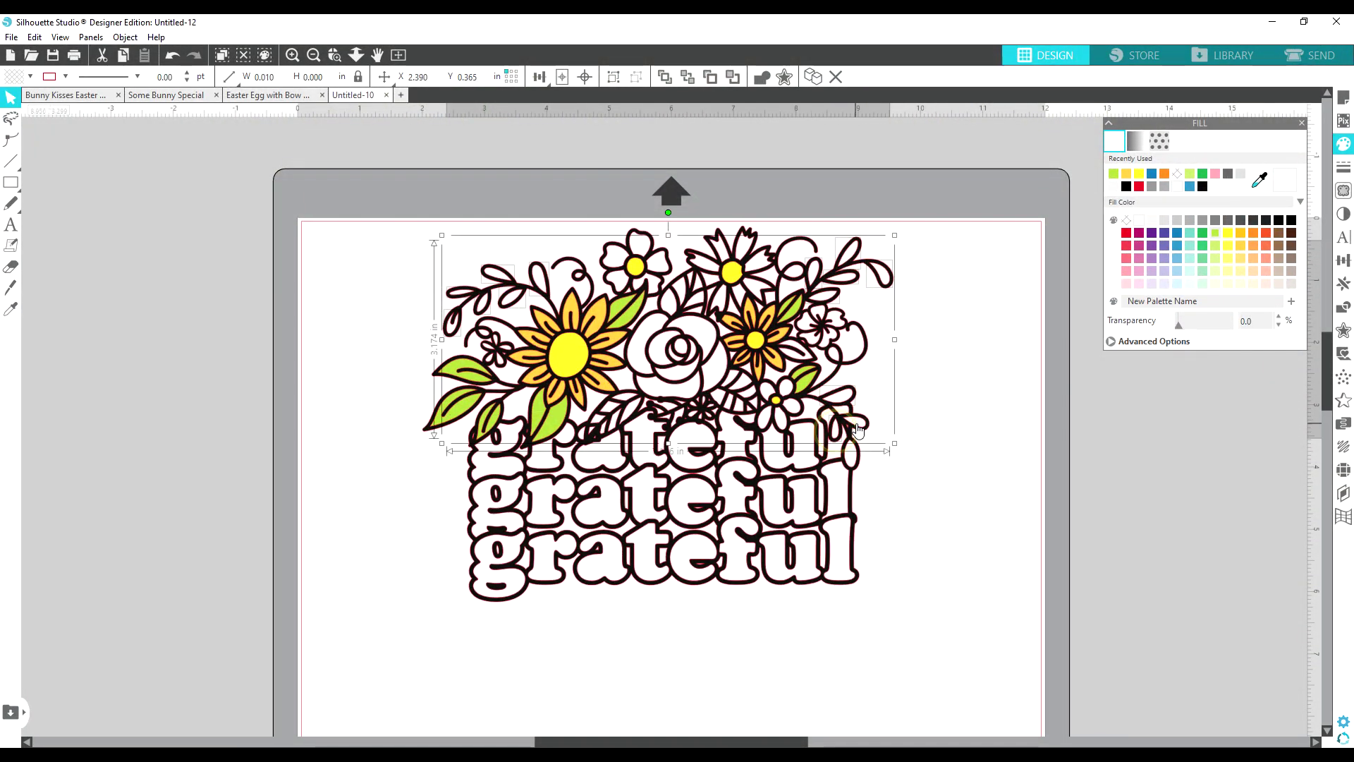
left_click(851, 457, "shift")
left_click(1203, 245)
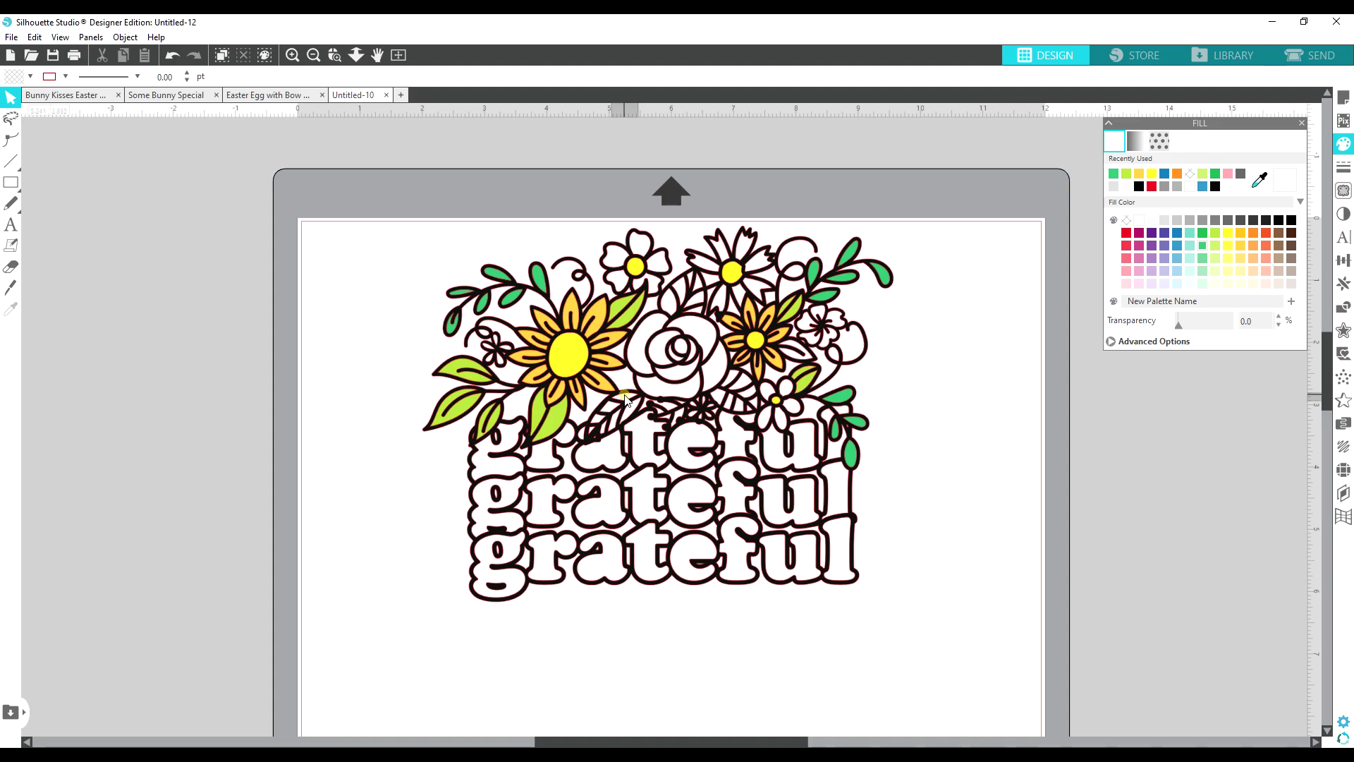
Fill the veined leaves above and below the rose with pale green.
left_click(603, 432)
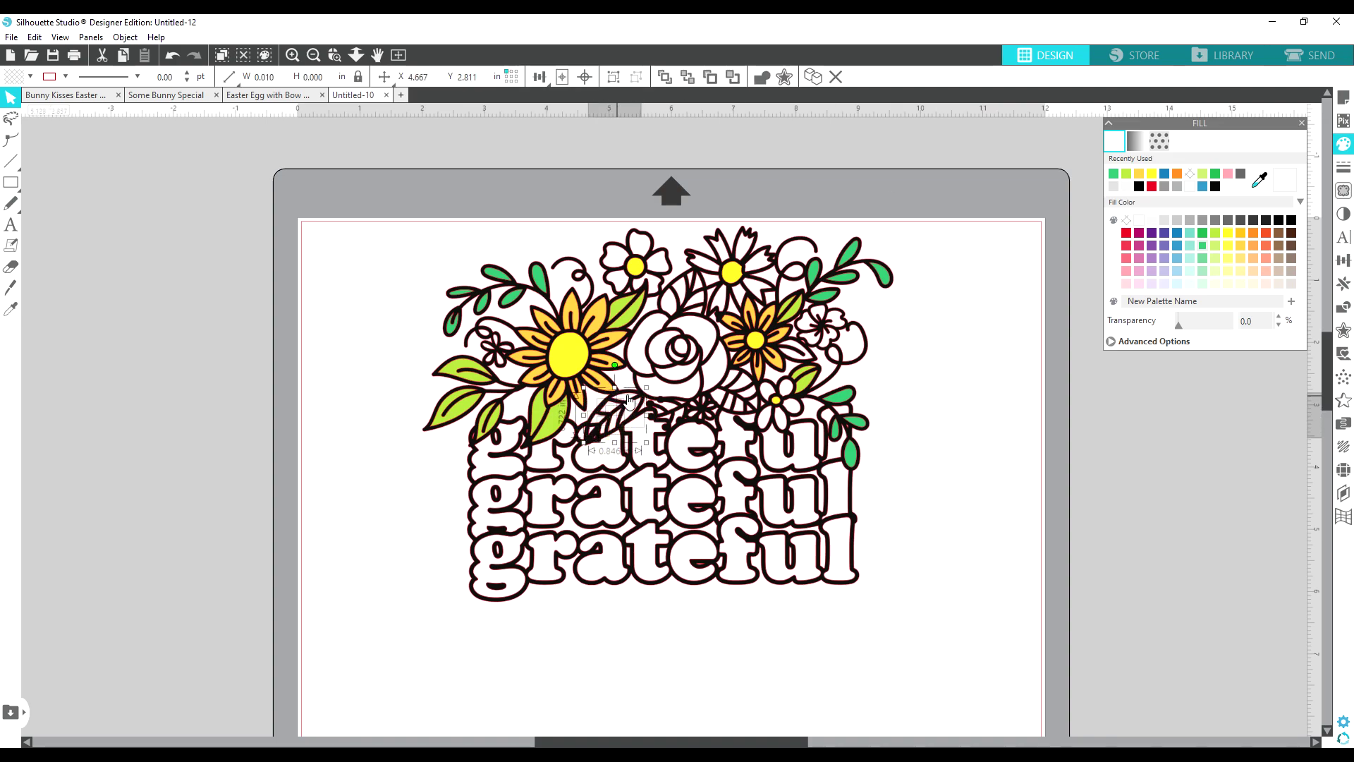
left_click(727, 405, "shift")
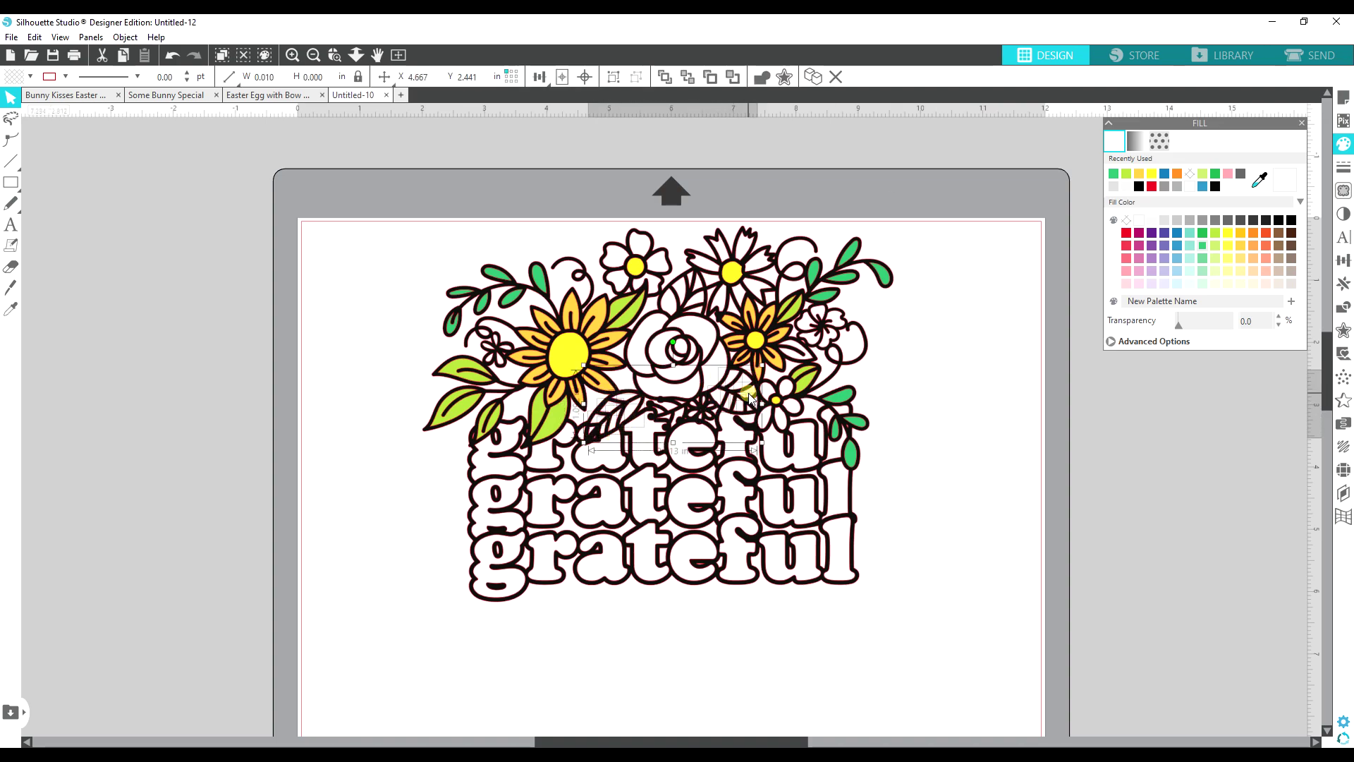
left_click(698, 302, "shift")
left_click(681, 284, "shift")
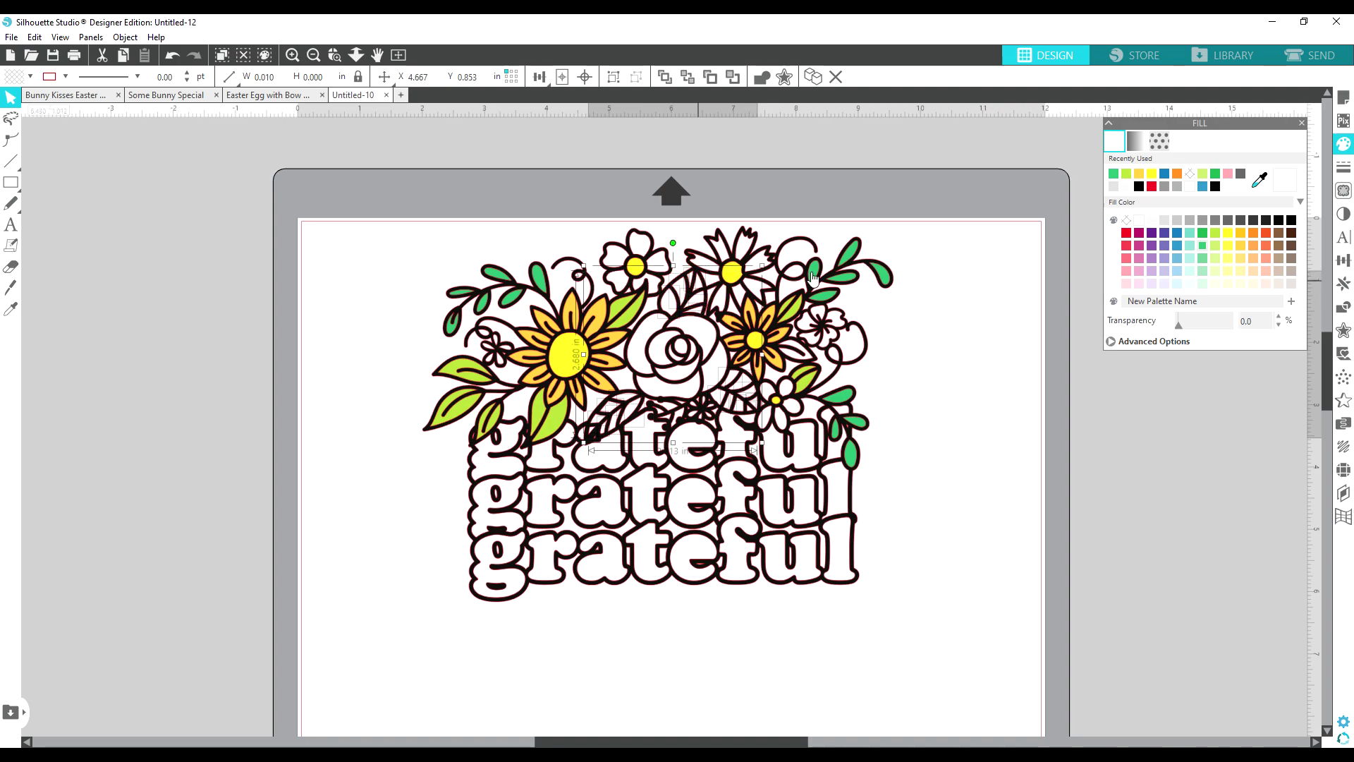
left_click(1201, 270)
left_click(958, 372)
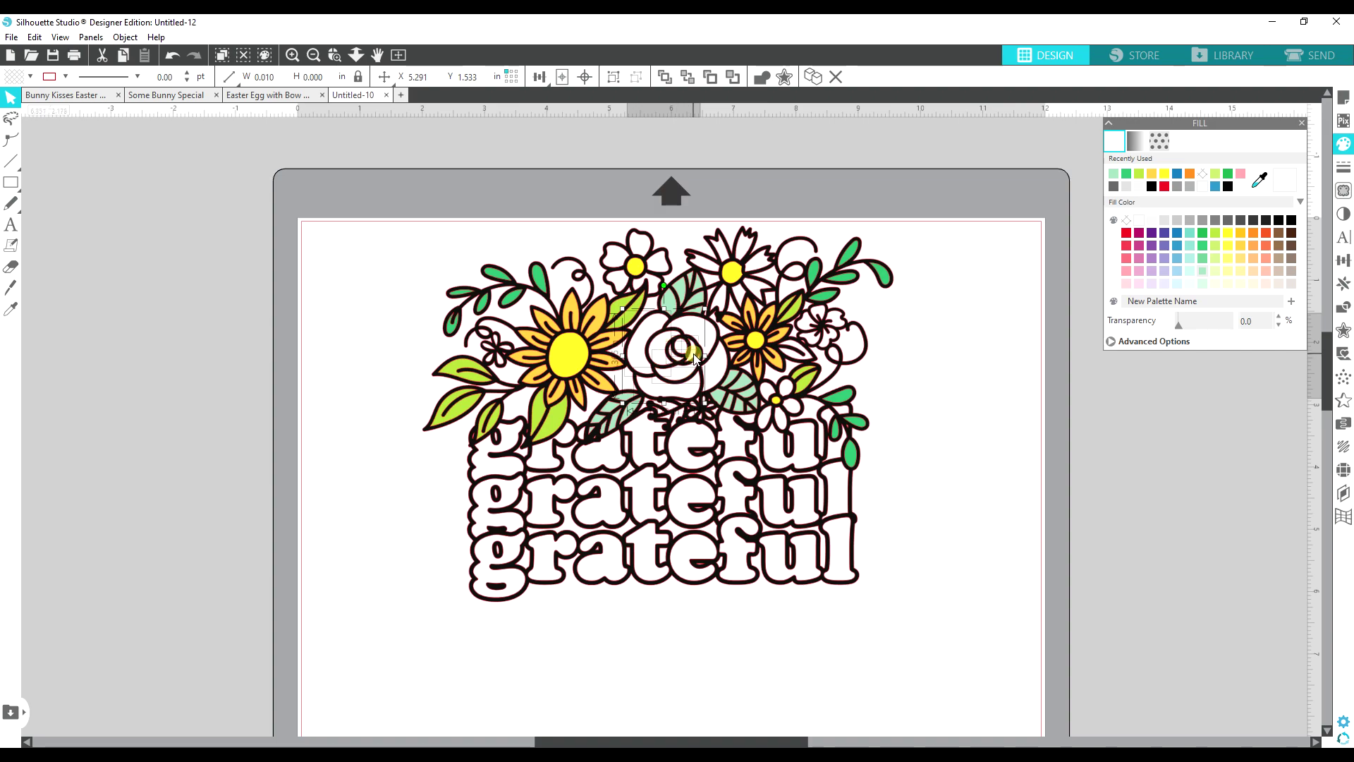
left_click(715, 372)
left_click(639, 248, "shift")
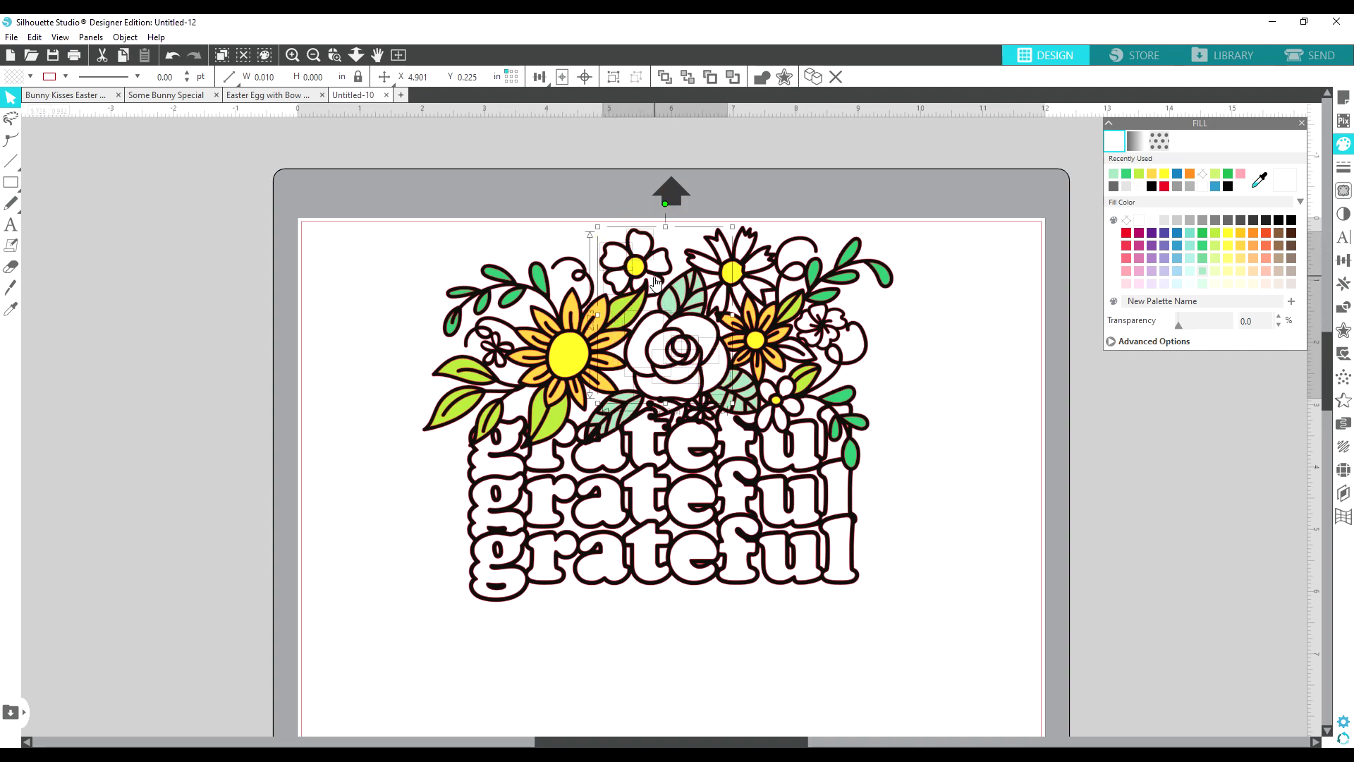
left_click(762, 268, "shift")
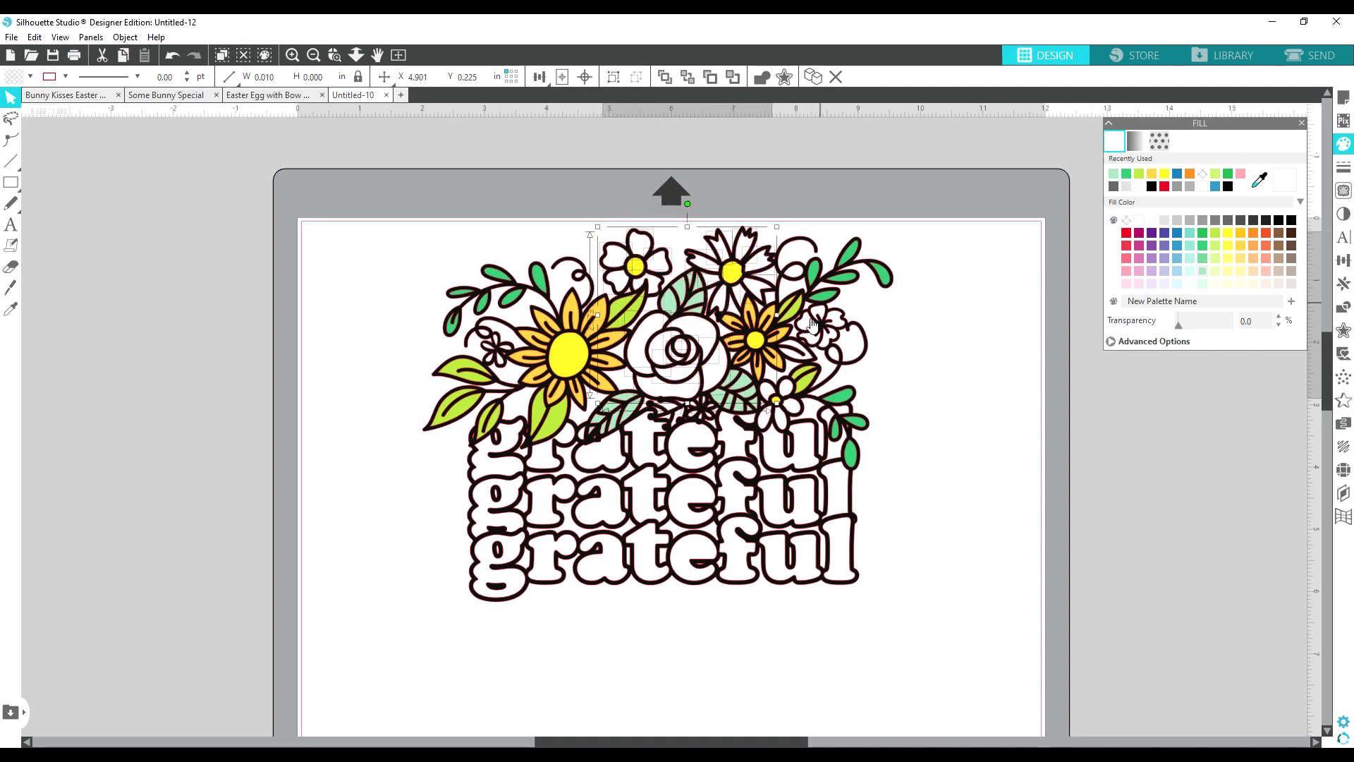
left_click(837, 323, "shift")
left_click(841, 328, "shift")
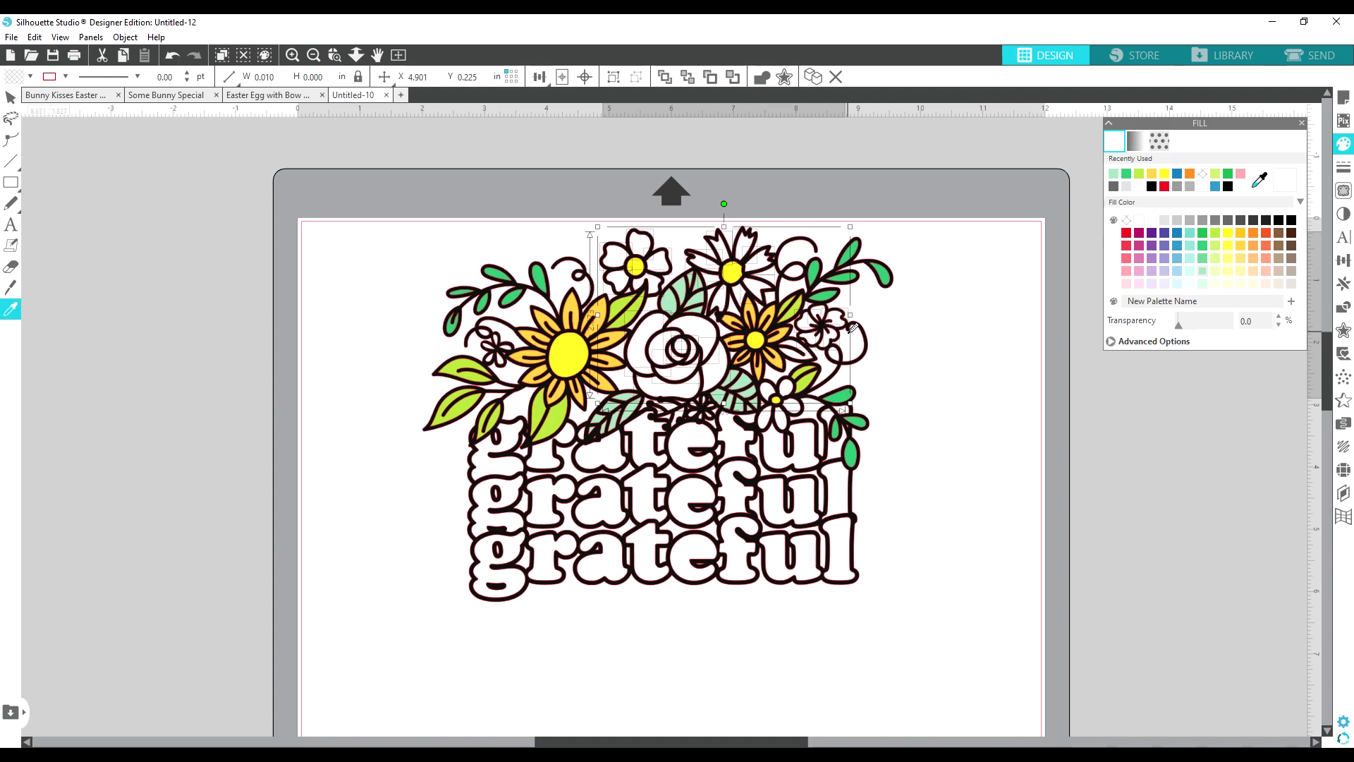
left_click(926, 399)
Fill all petals of the central rose with magenta.
left_click(656, 352)
left_click(705, 325, "shift")
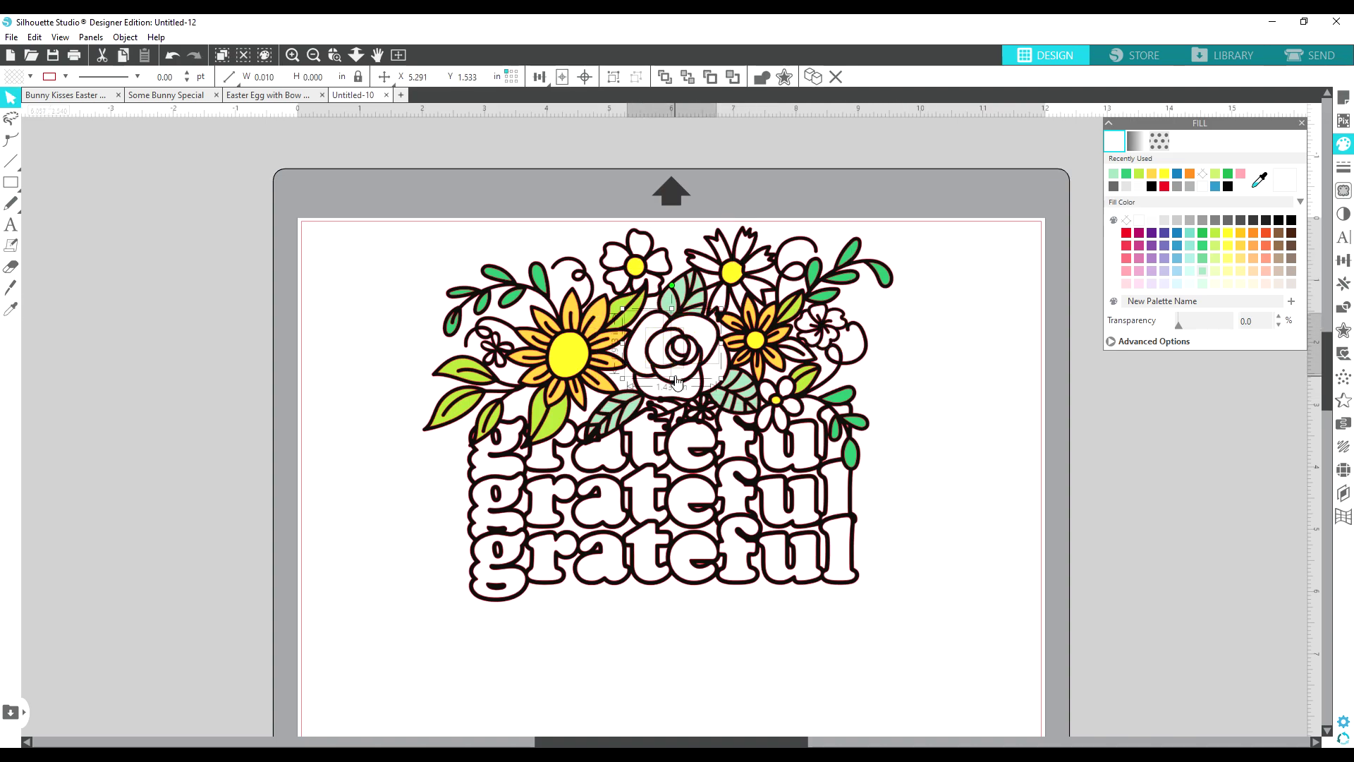
left_click(1137, 247)
left_click(943, 405)
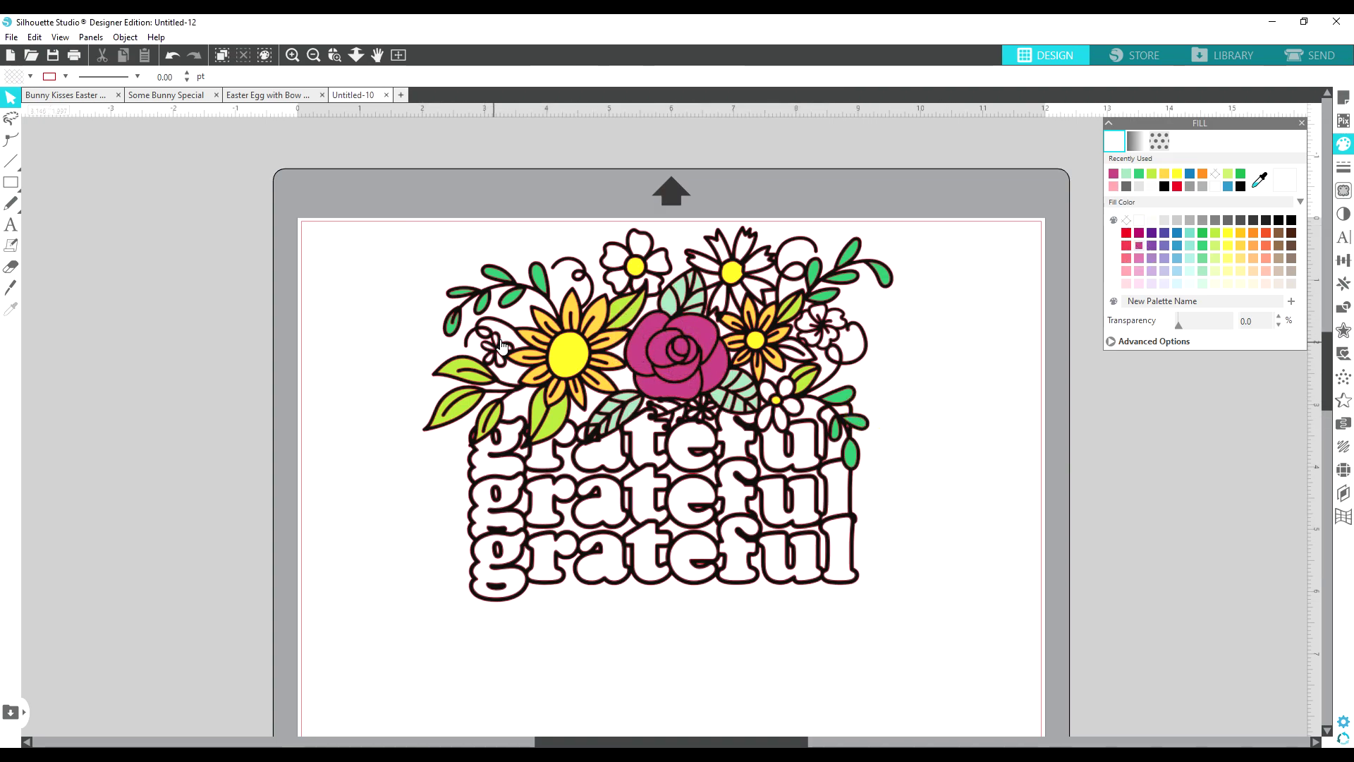
Fill the small flower at the far left and the two small flowers right of the rose with coral pink.
left_click(502, 345)
left_click(788, 392, "shift")
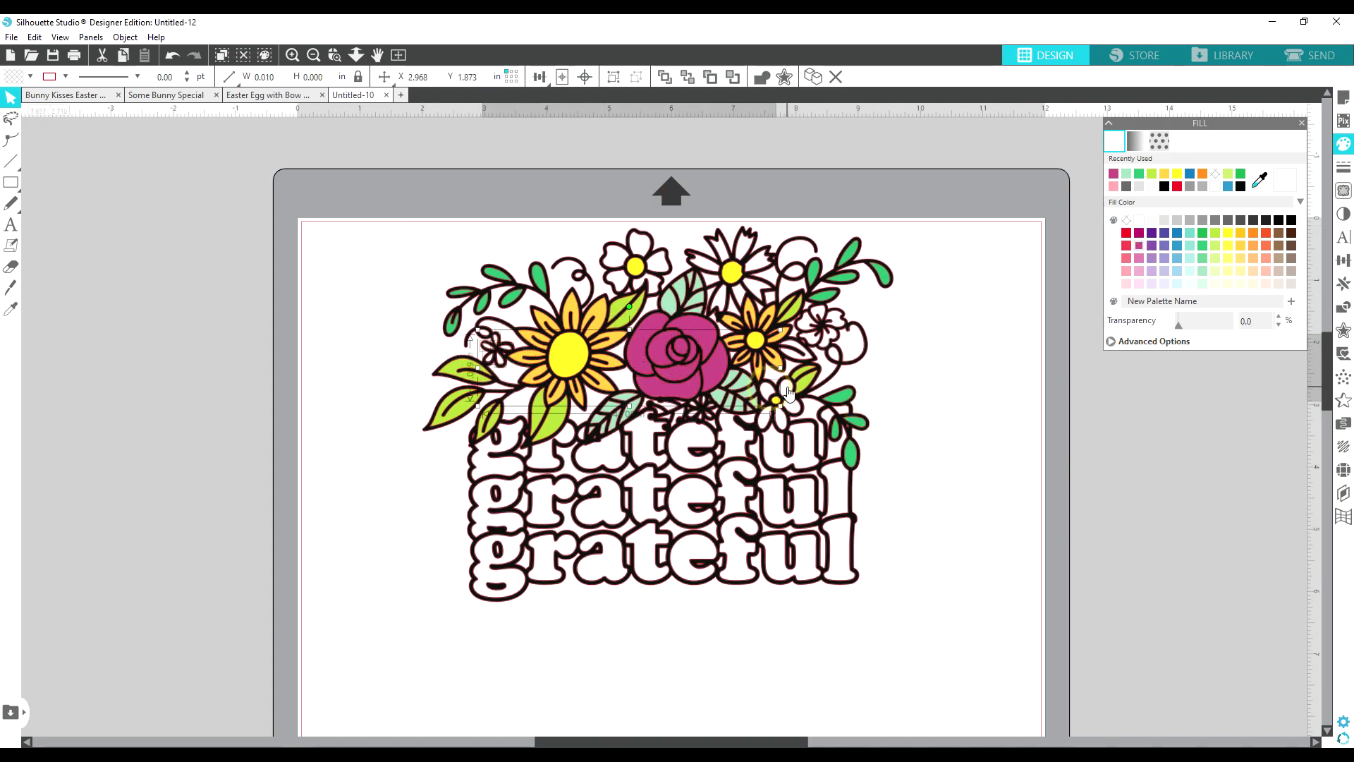
left_click(764, 421, "shift")
left_click(1138, 258)
left_click(961, 378)
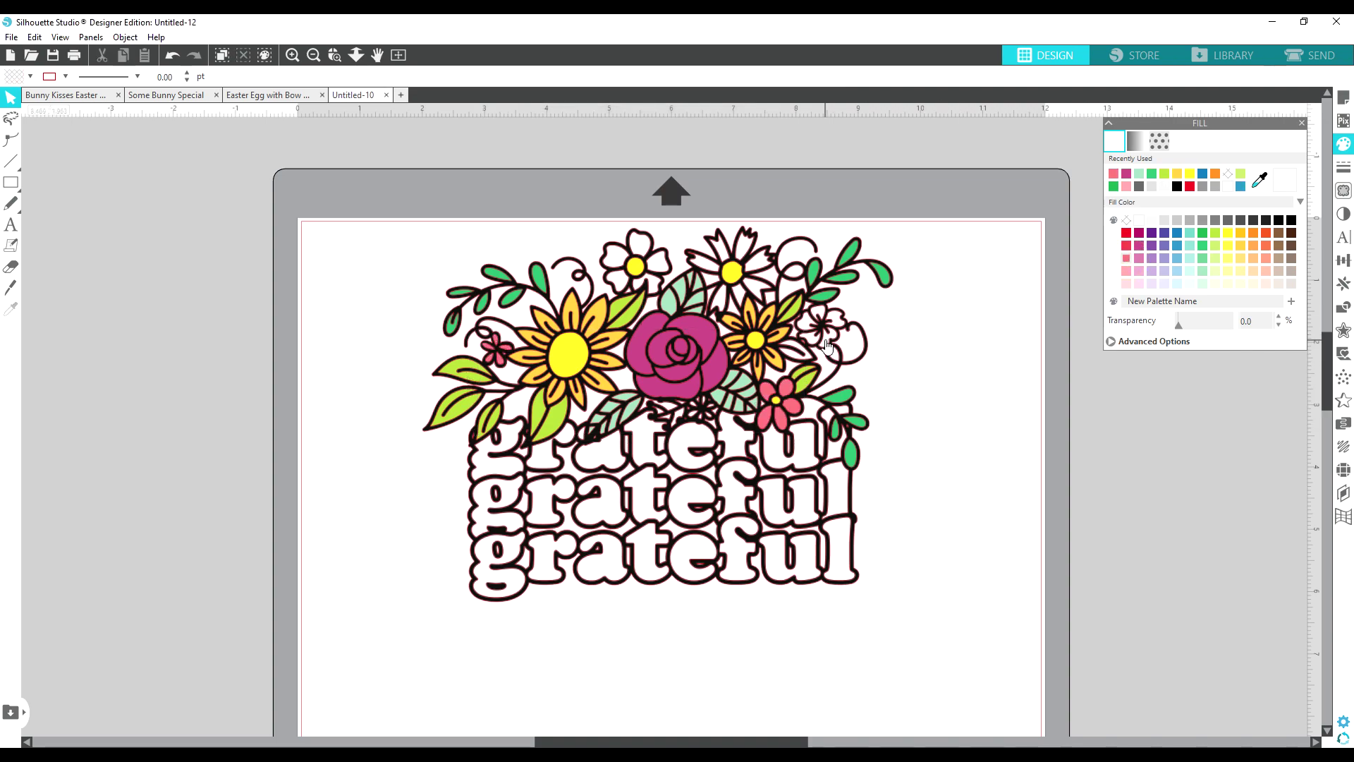
left_click(832, 323)
left_click(1126, 258)
Fill the remaining white leaf just right of the orange daisy-like flower with light yellow-green.
left_click(795, 352)
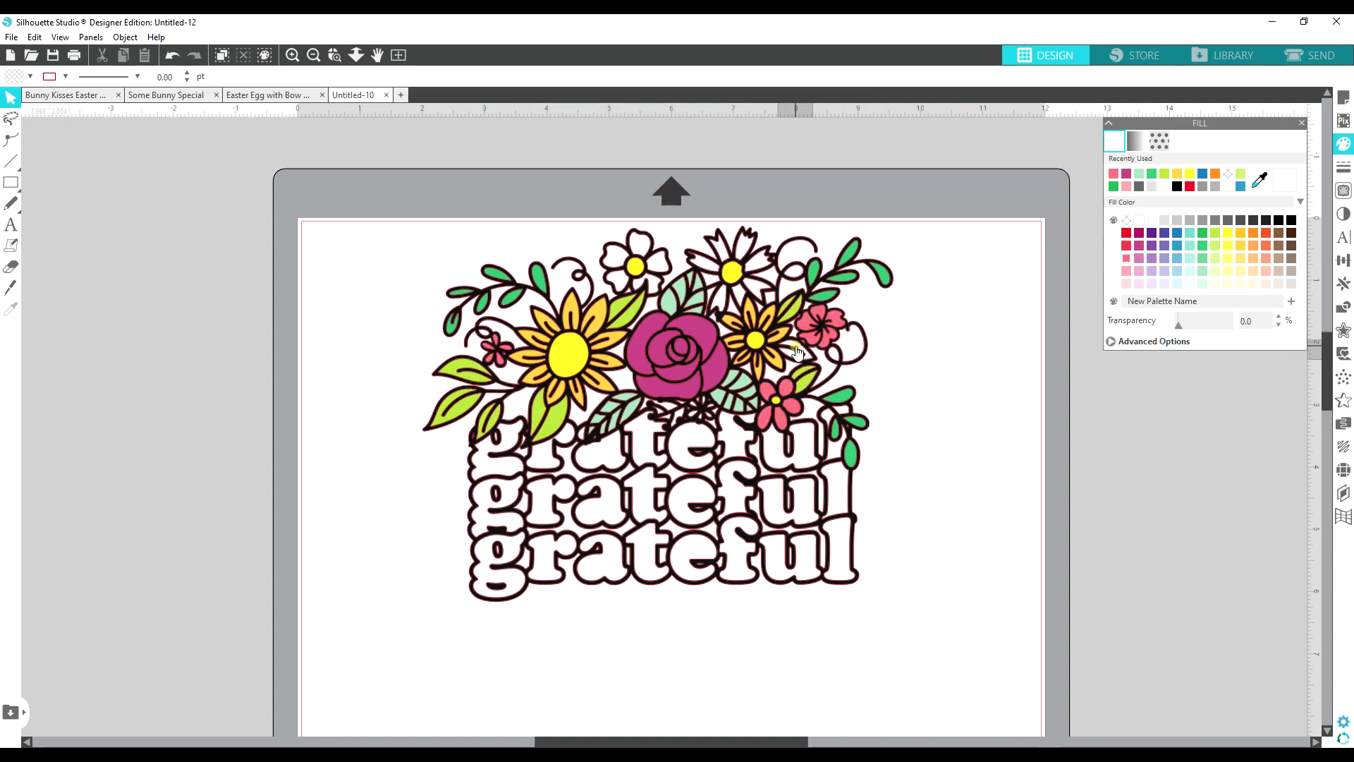
left_click(1215, 247)
left_click(661, 268)
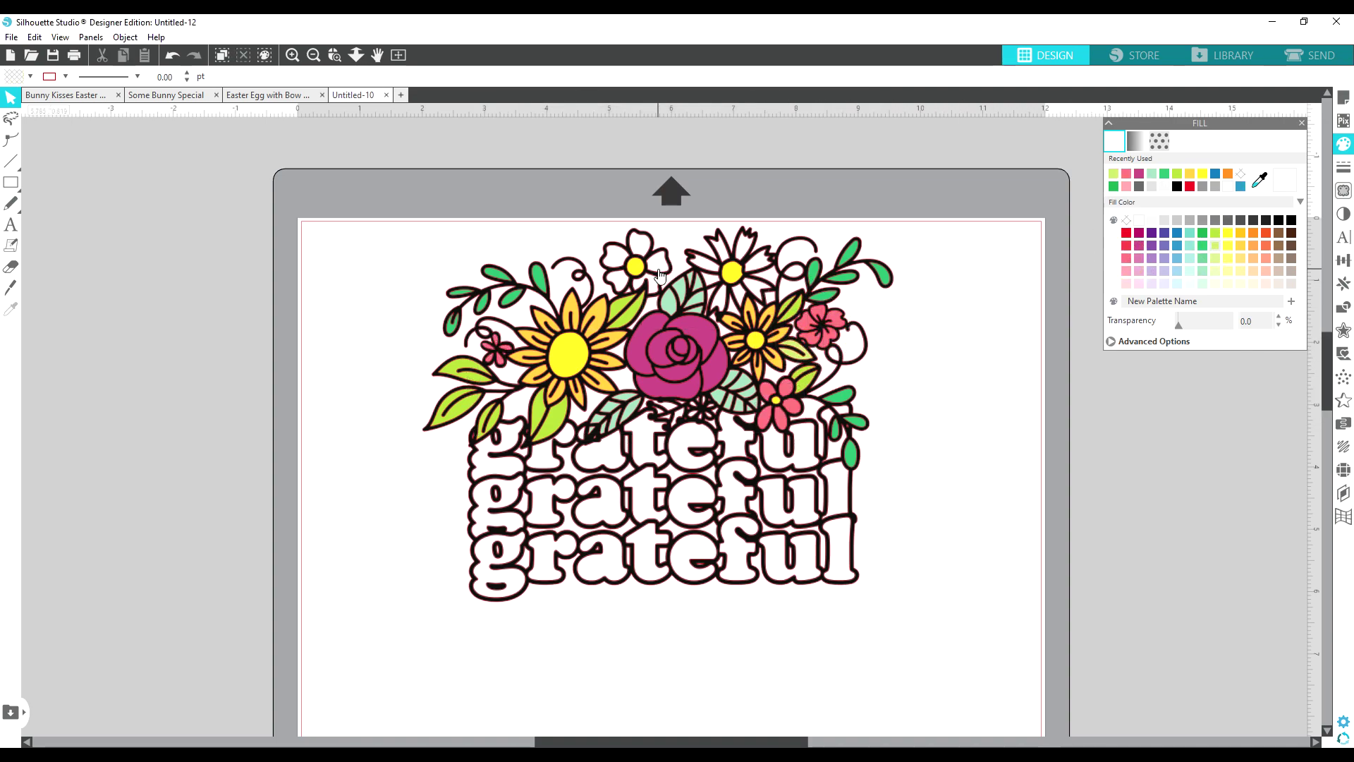
Fill the petals of the two flowers above the rose with very pale pink.
left_click(656, 277)
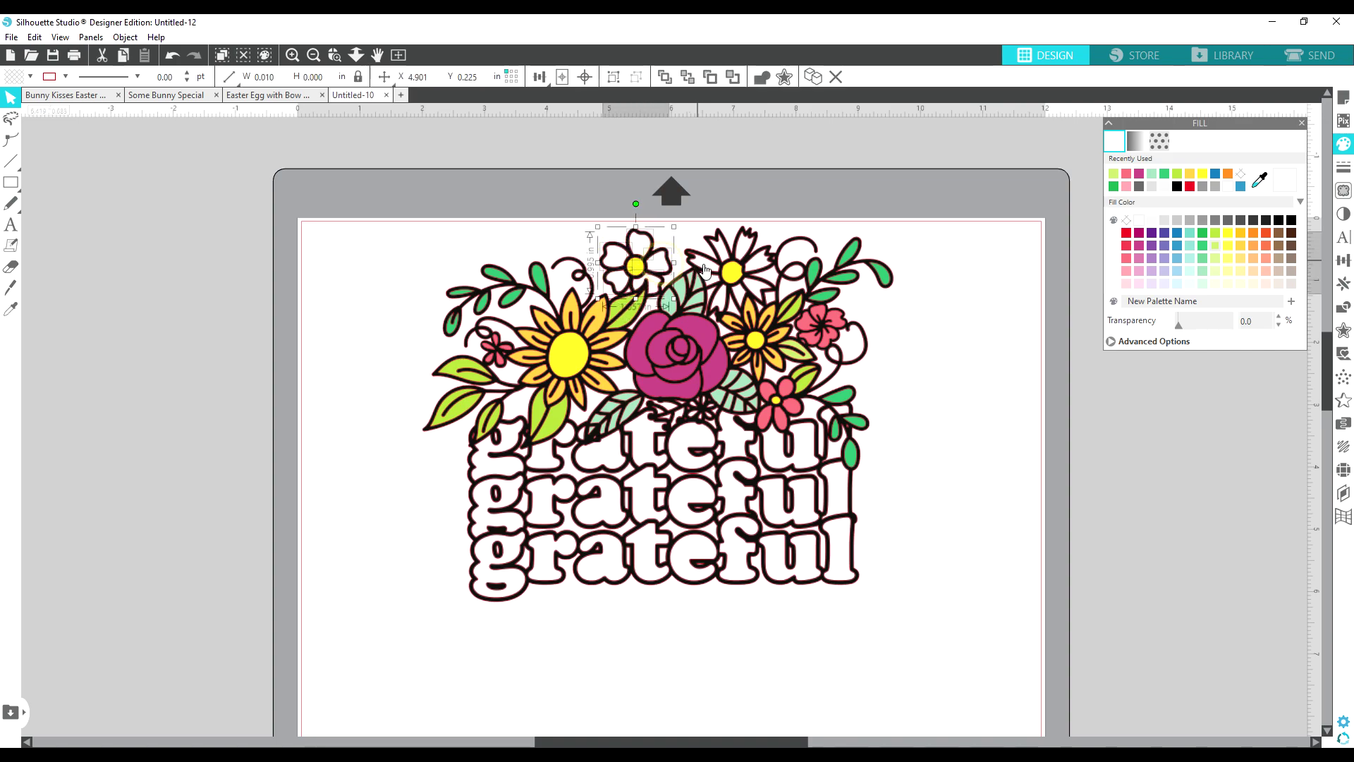
left_click(1127, 271)
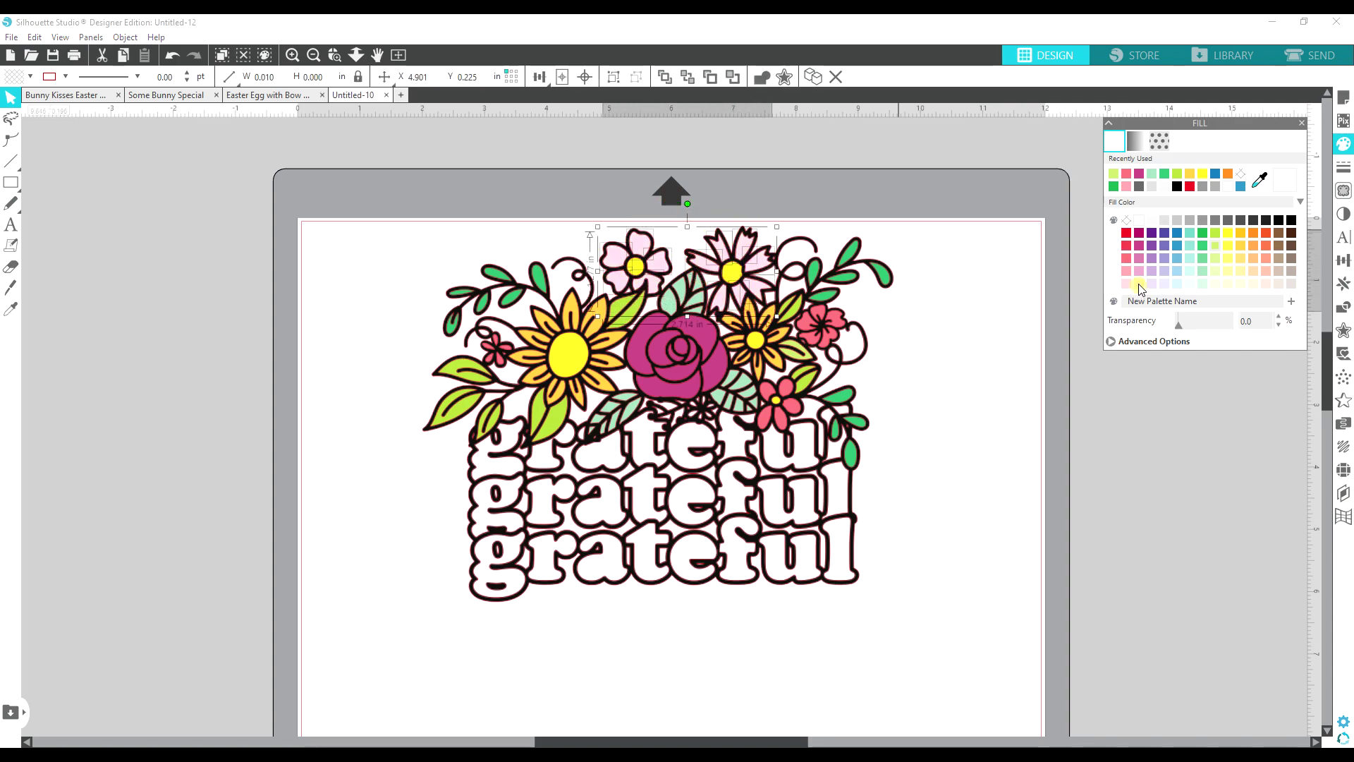
left_click(955, 324)
Fill the tiny flower directly below the rose with coral pink.
left_click(704, 413)
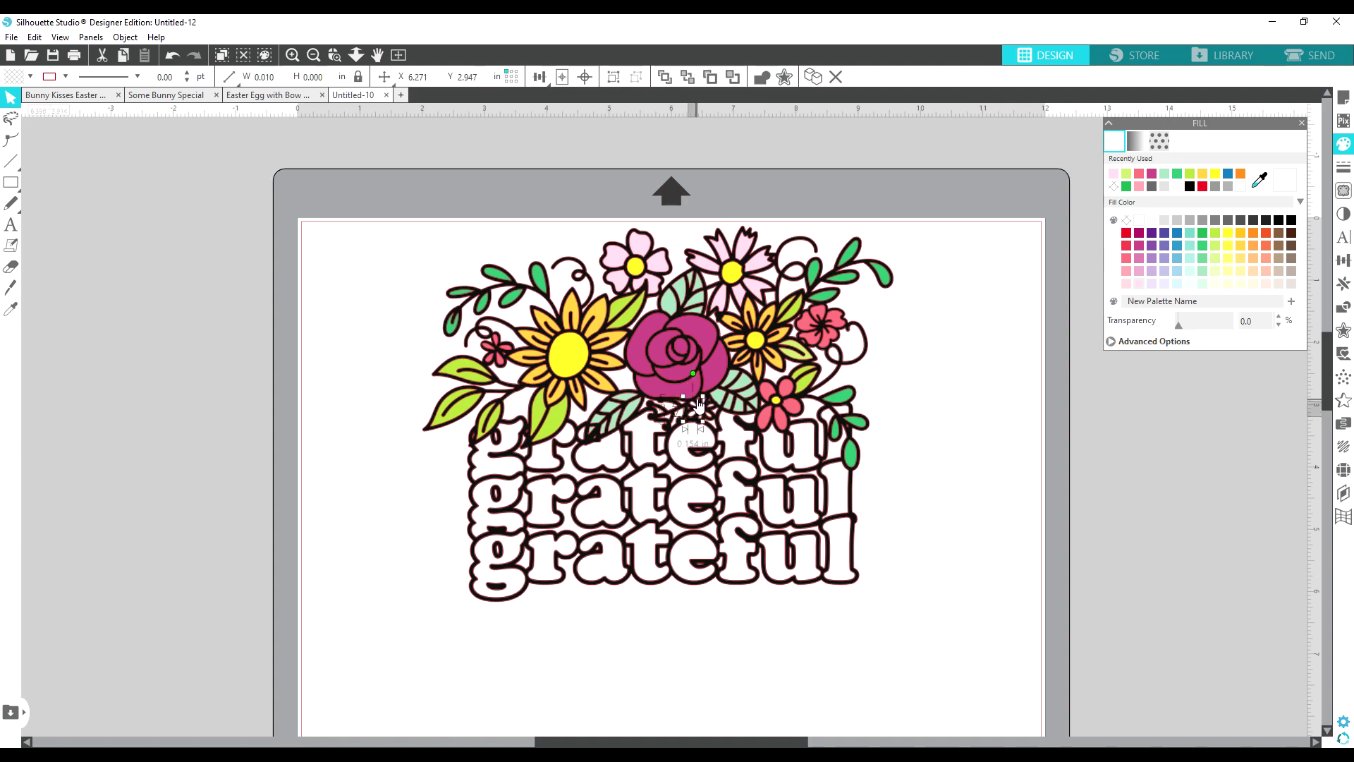
left_click(700, 404)
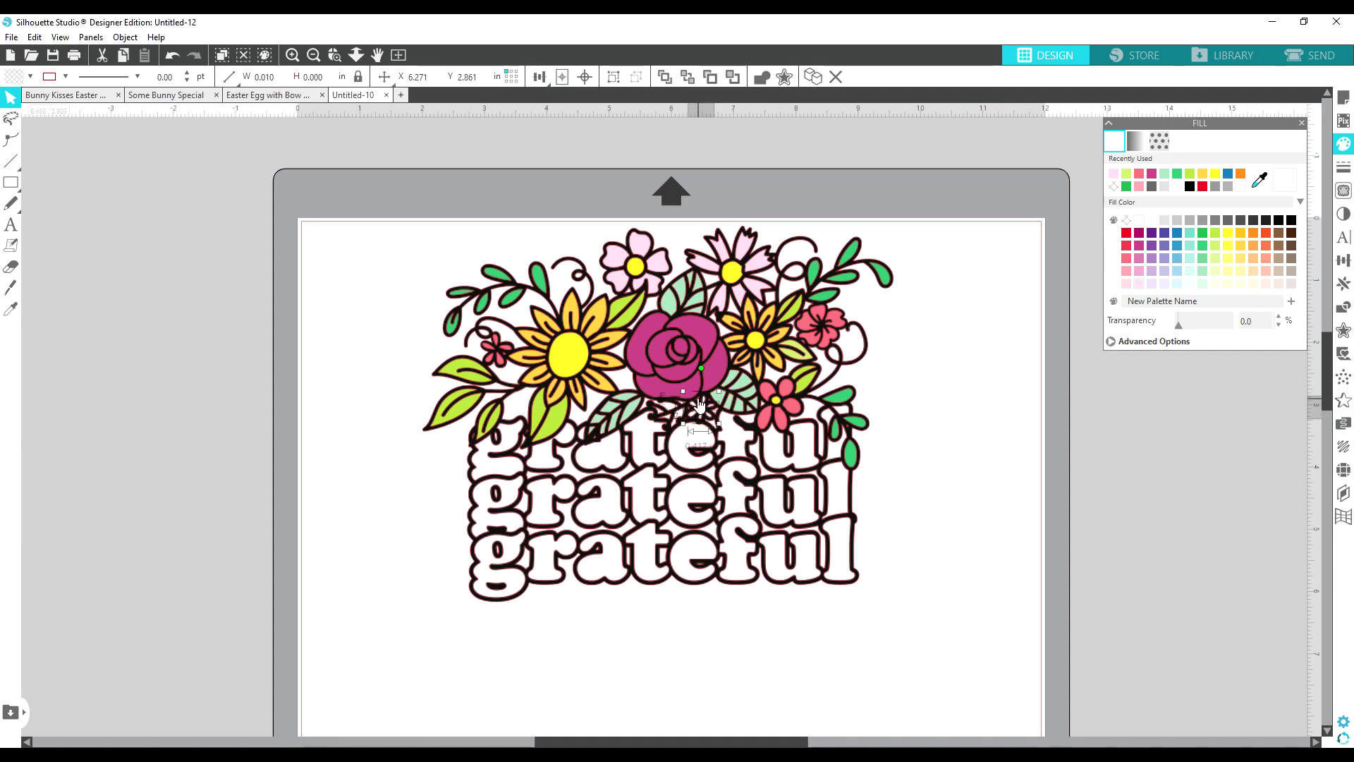
left_click(1132, 271)
Fill all letters of the first "grateful" line with blue-violet.
left_click(545, 462)
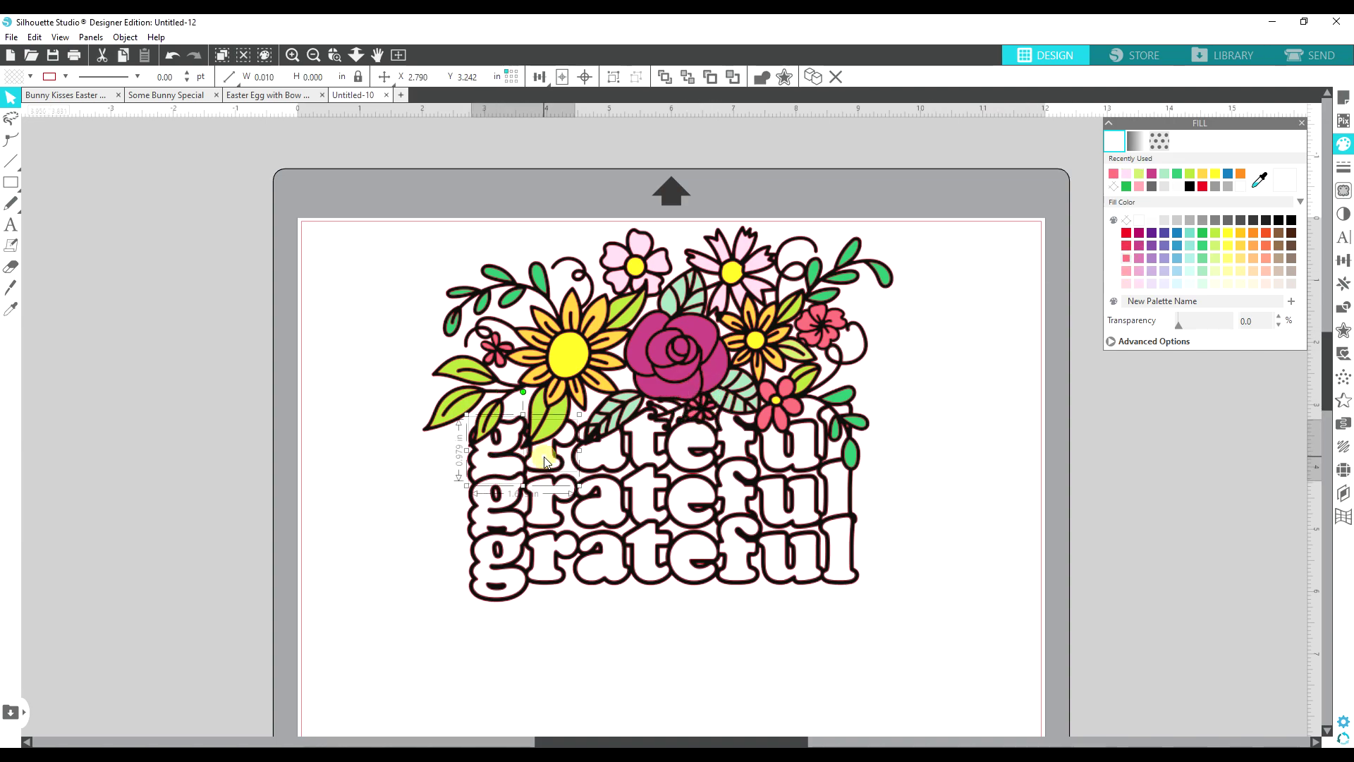
left_click(557, 444, "shift")
left_click(603, 447, "shift")
left_click(649, 441, "shift")
left_click(695, 448, "shift")
left_click(740, 441, "shift")
left_click(790, 448, "shift")
left_click(848, 416, "shift")
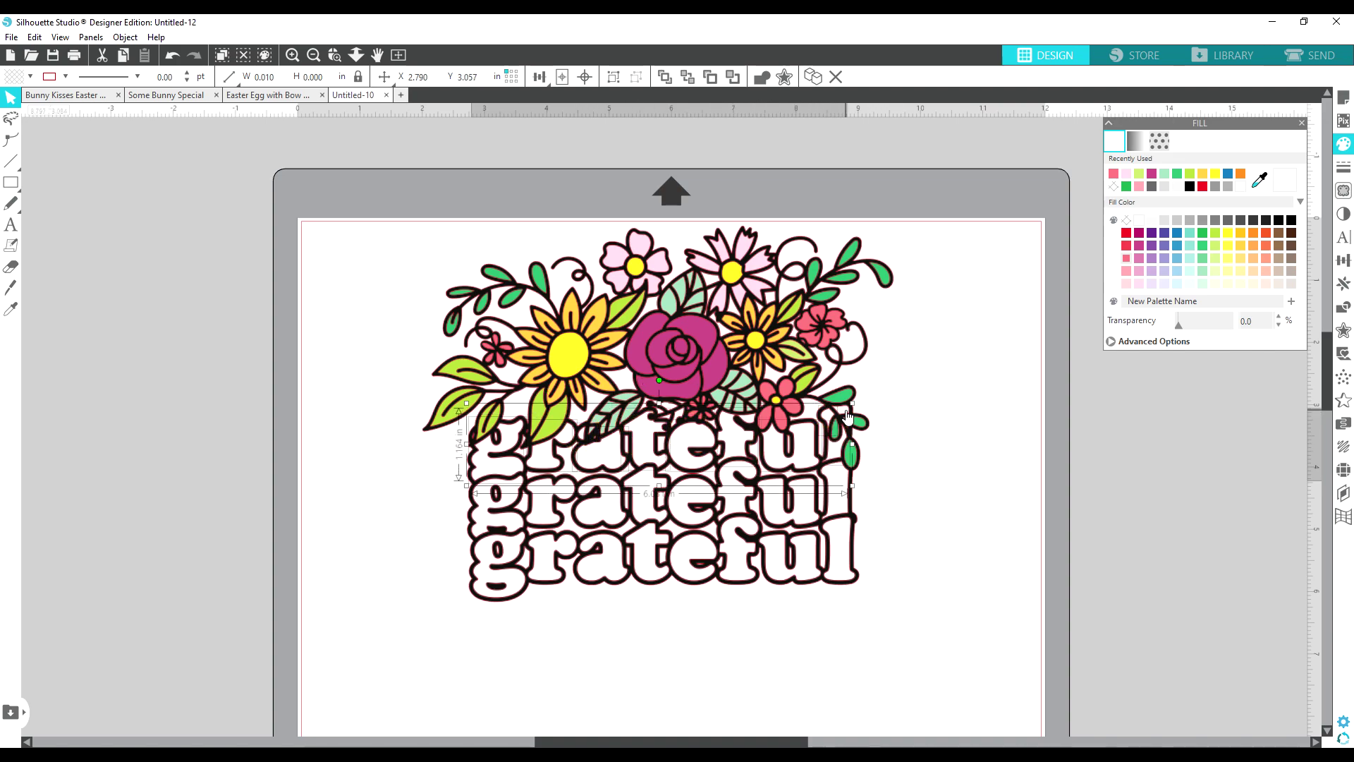
left_click(848, 416, "shift")
left_click(1165, 250)
Fill all letters of the middle "grateful" line with light aqua.
left_click(497, 502)
left_click(543, 502, "shift")
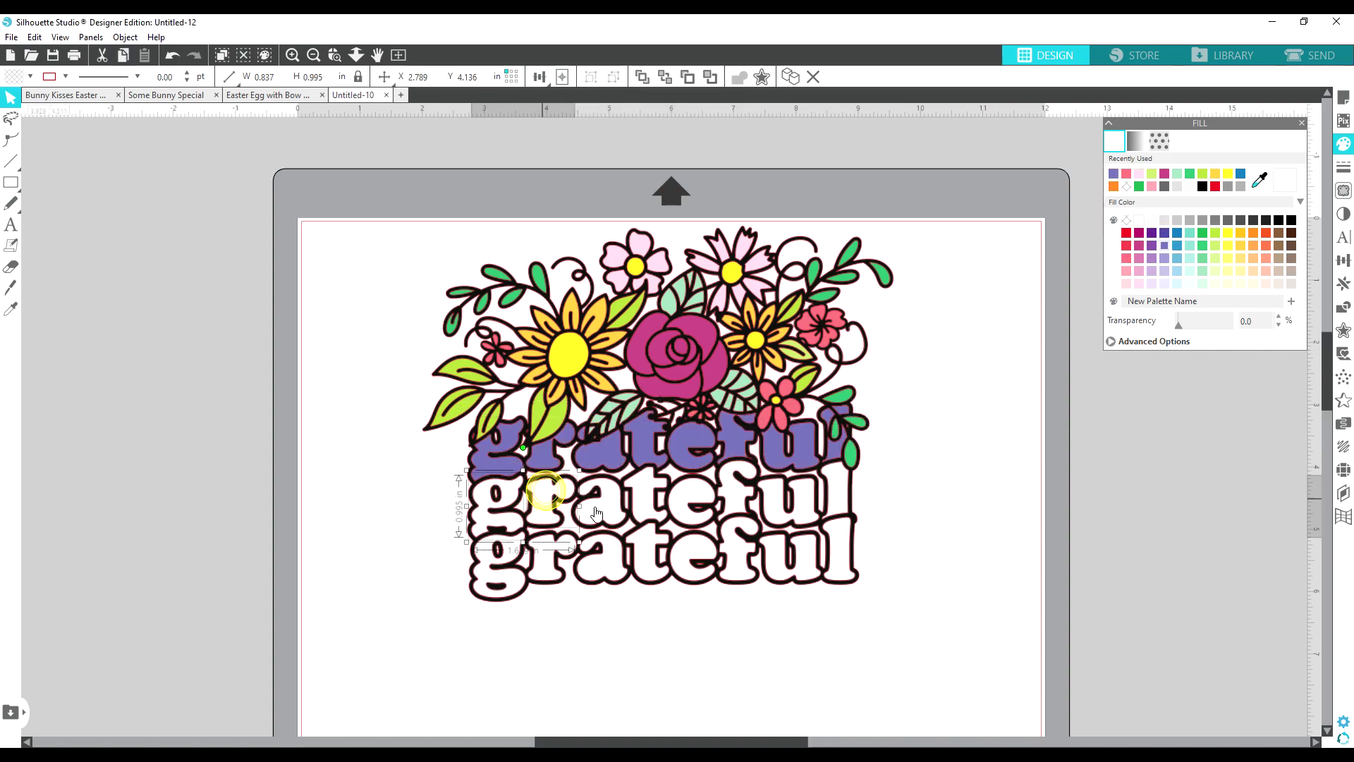
left_click(592, 504, "shift")
left_click(677, 502, "shift")
left_click(733, 497, "shift")
left_click(779, 504, "shift")
left_click(818, 494, "shift")
left_click(1190, 245)
left_click(1056, 422)
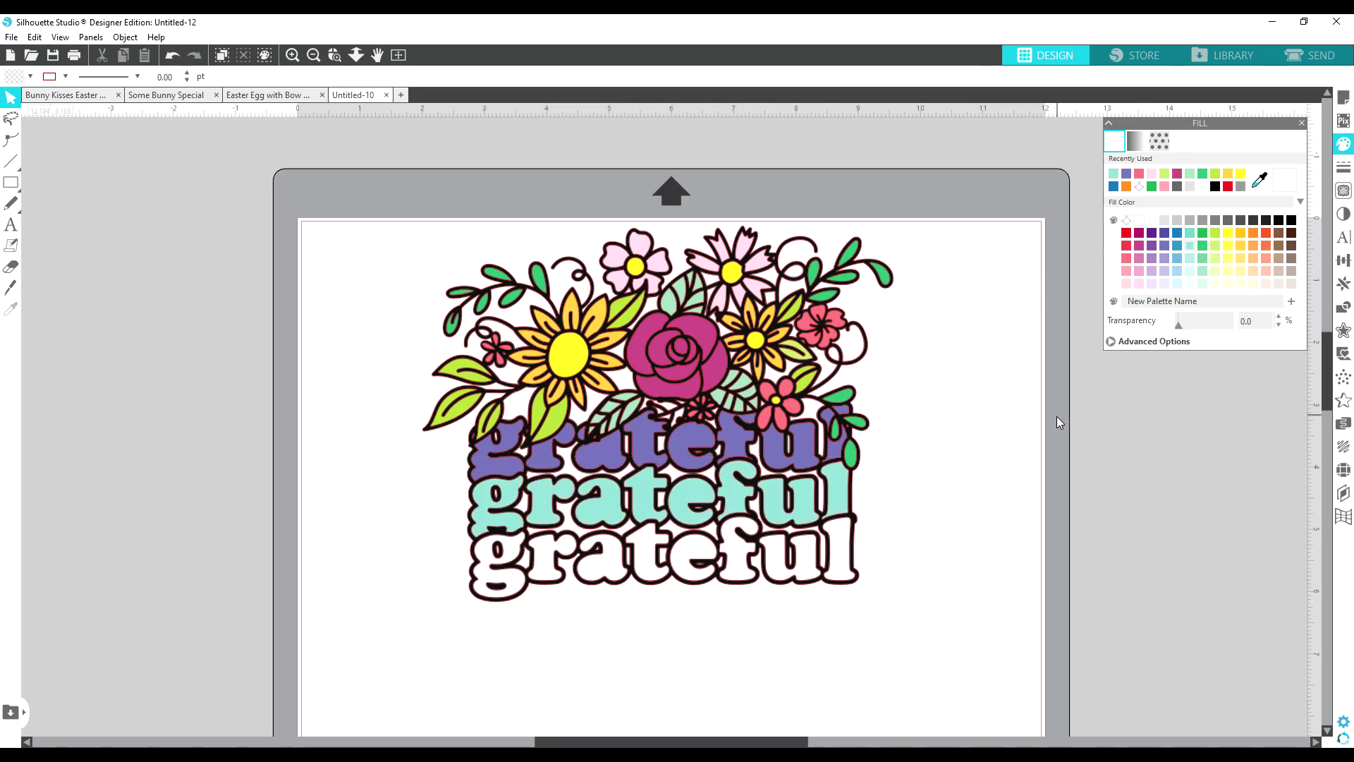
Fill all letters of the last "grateful" line with light purple.
left_click(513, 557)
left_click(564, 561, "shift")
left_click(635, 557, "shift")
left_click(677, 550, "shift")
left_click(723, 561, "shift")
left_click(768, 557, "shift")
left_click(807, 561, "shift")
left_click(846, 550, "shift")
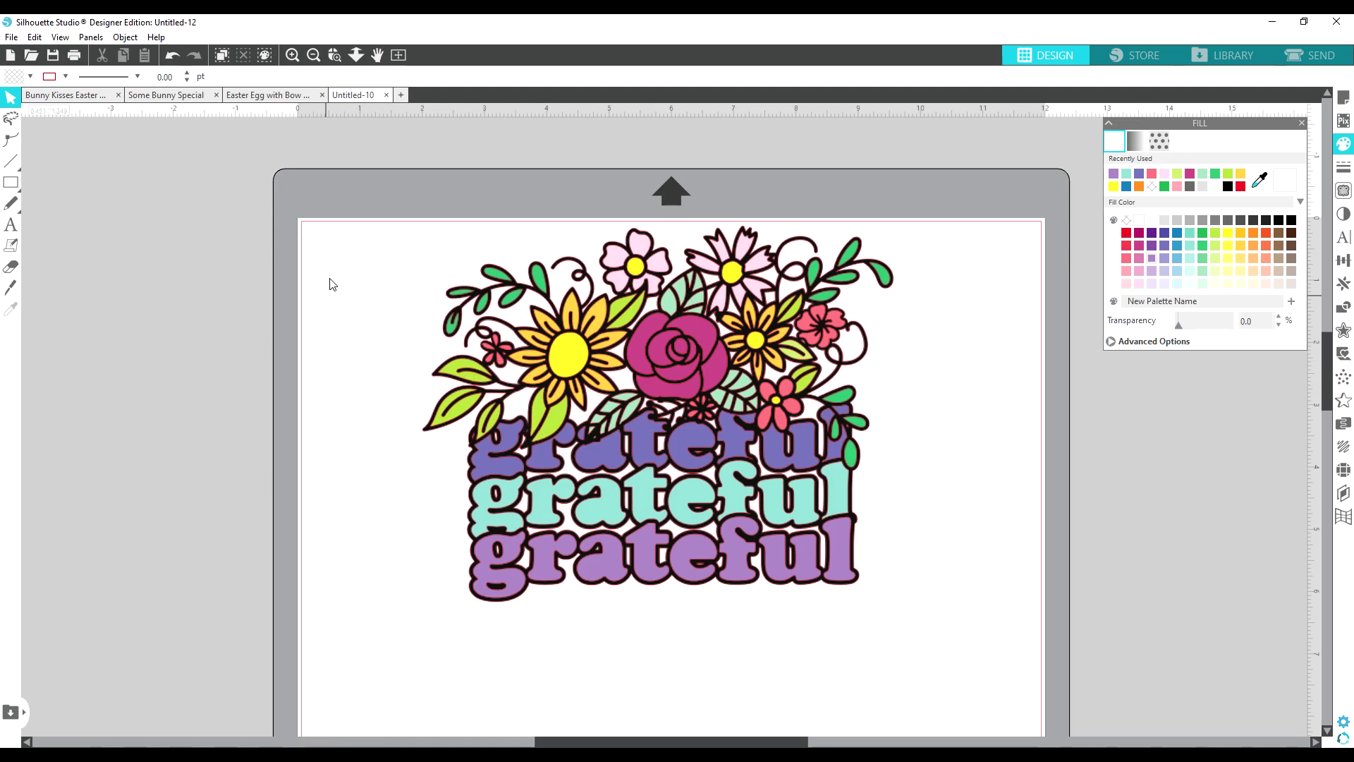
Select every piece of the colored design and duplicate it.
left_click_drag(378, 198, 922, 627)
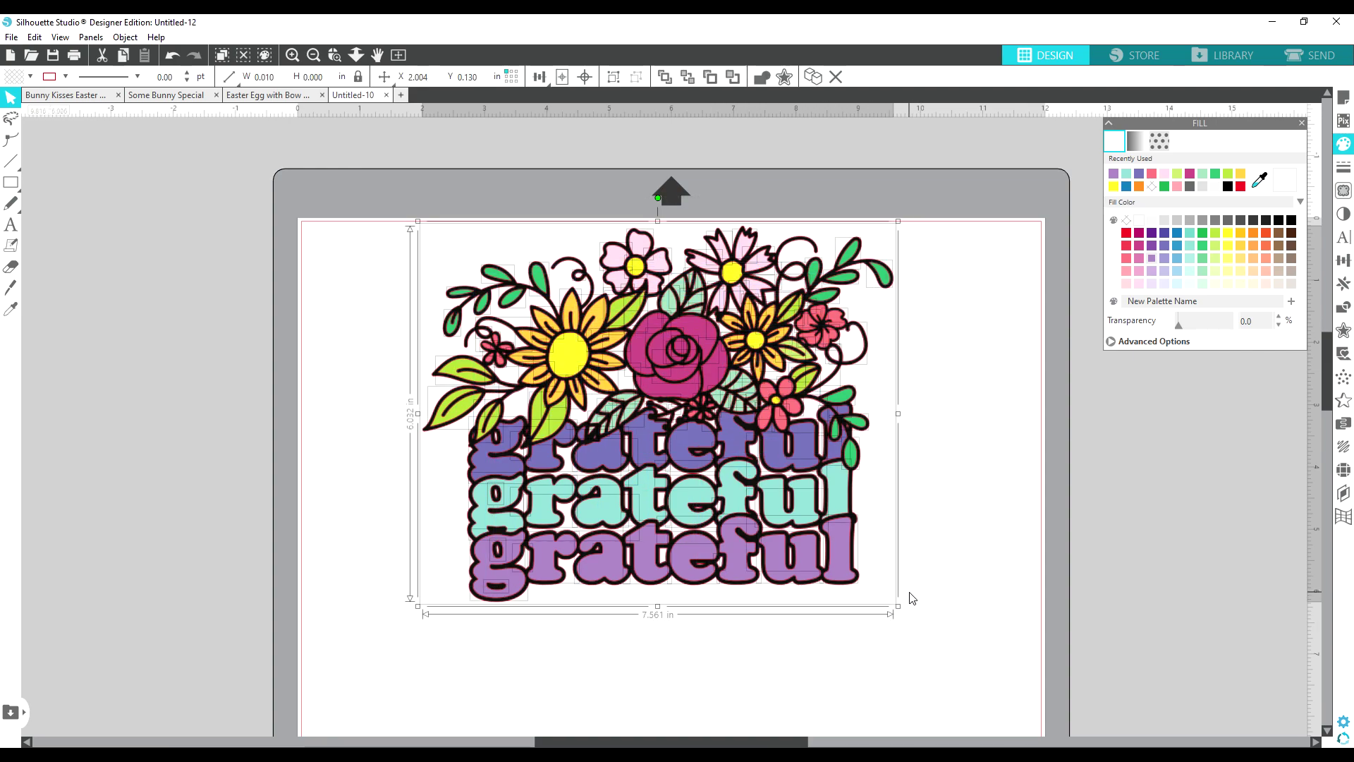
key("i")
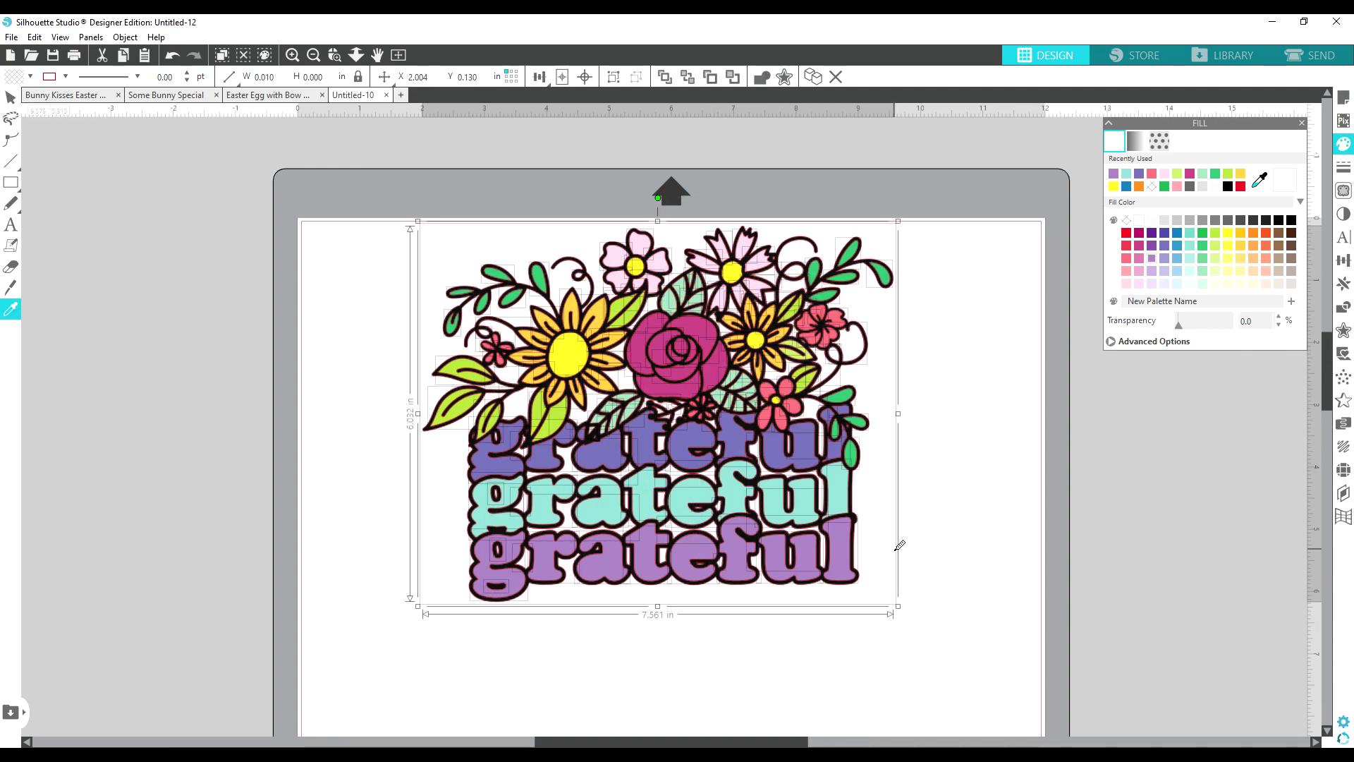
key("ctrl+d")
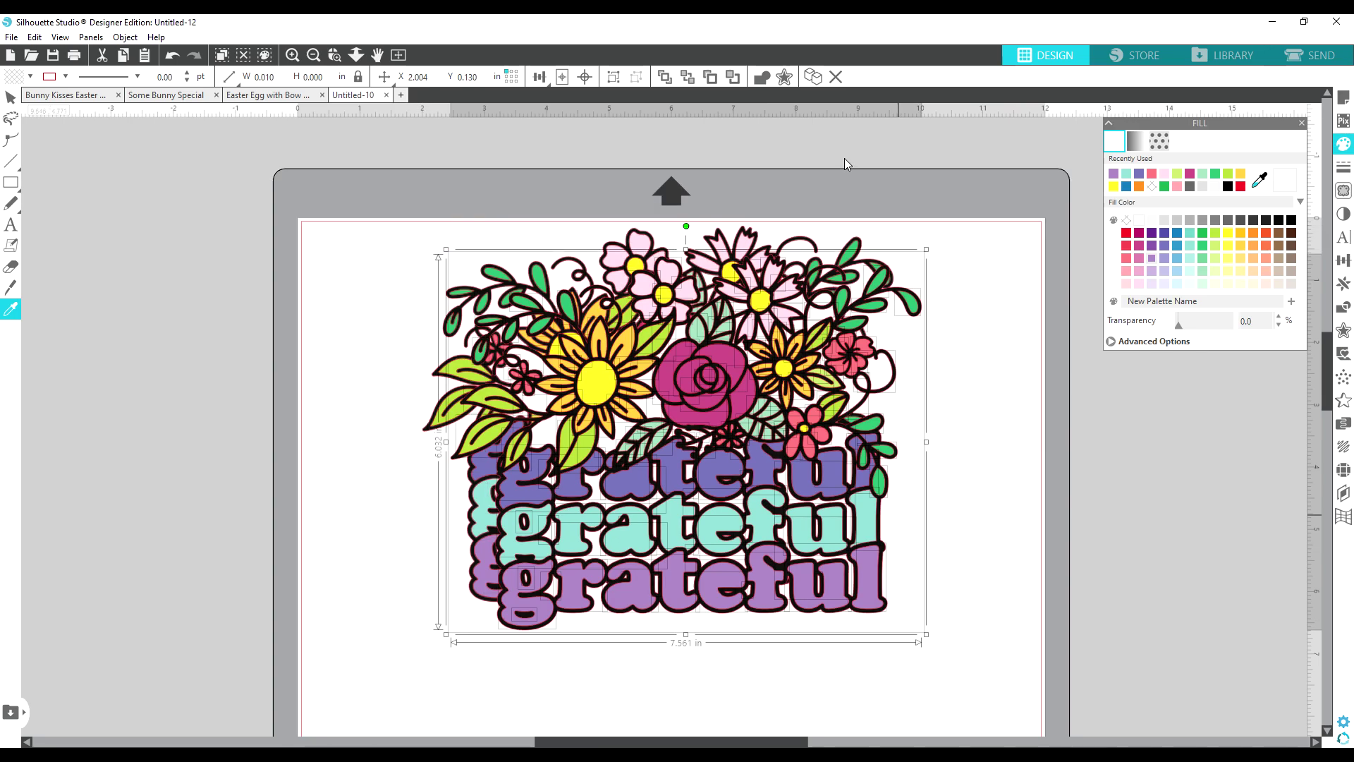
Move the selected duplicate of the floral "grateful" design off the mat onto the empty workspace beside it.
key("v")
left_click_drag(768, 592, 104, 522)
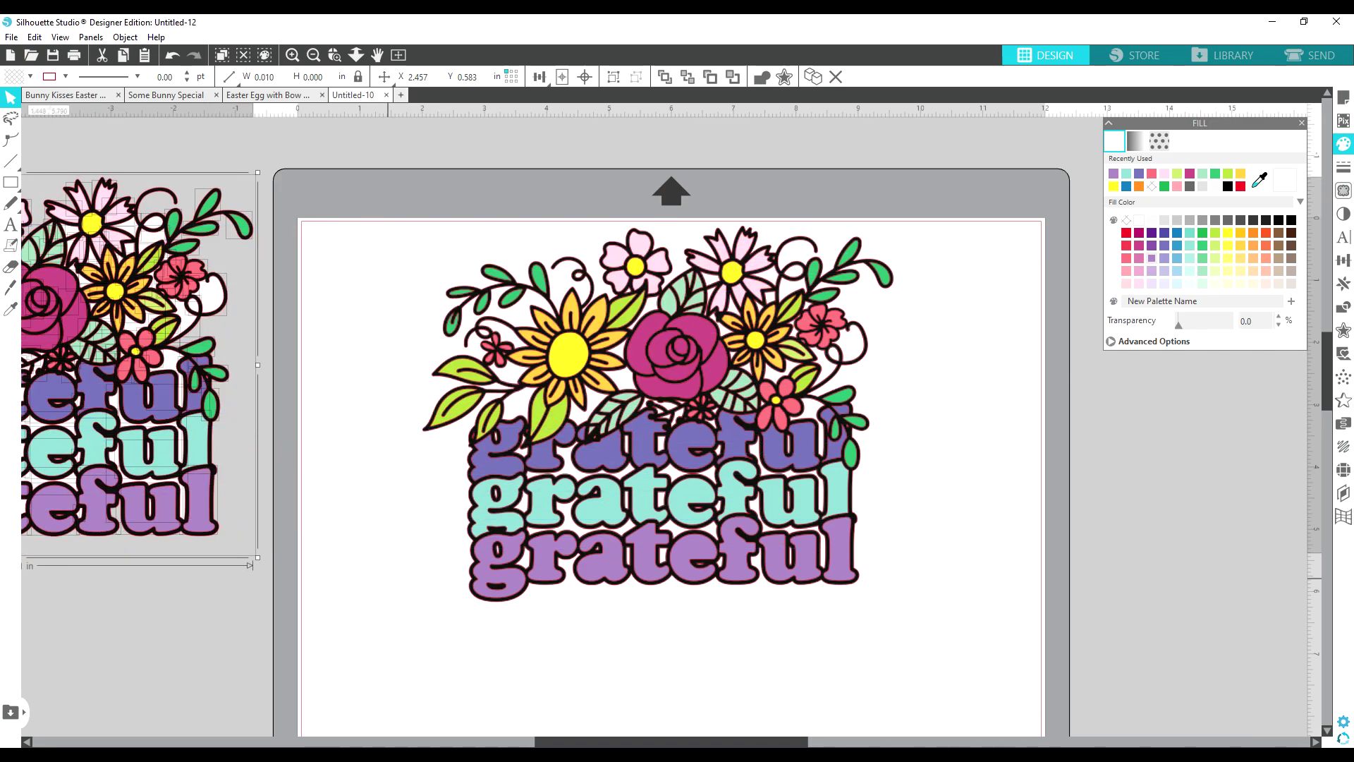
left_click_drag(566, 741, 296, 742)
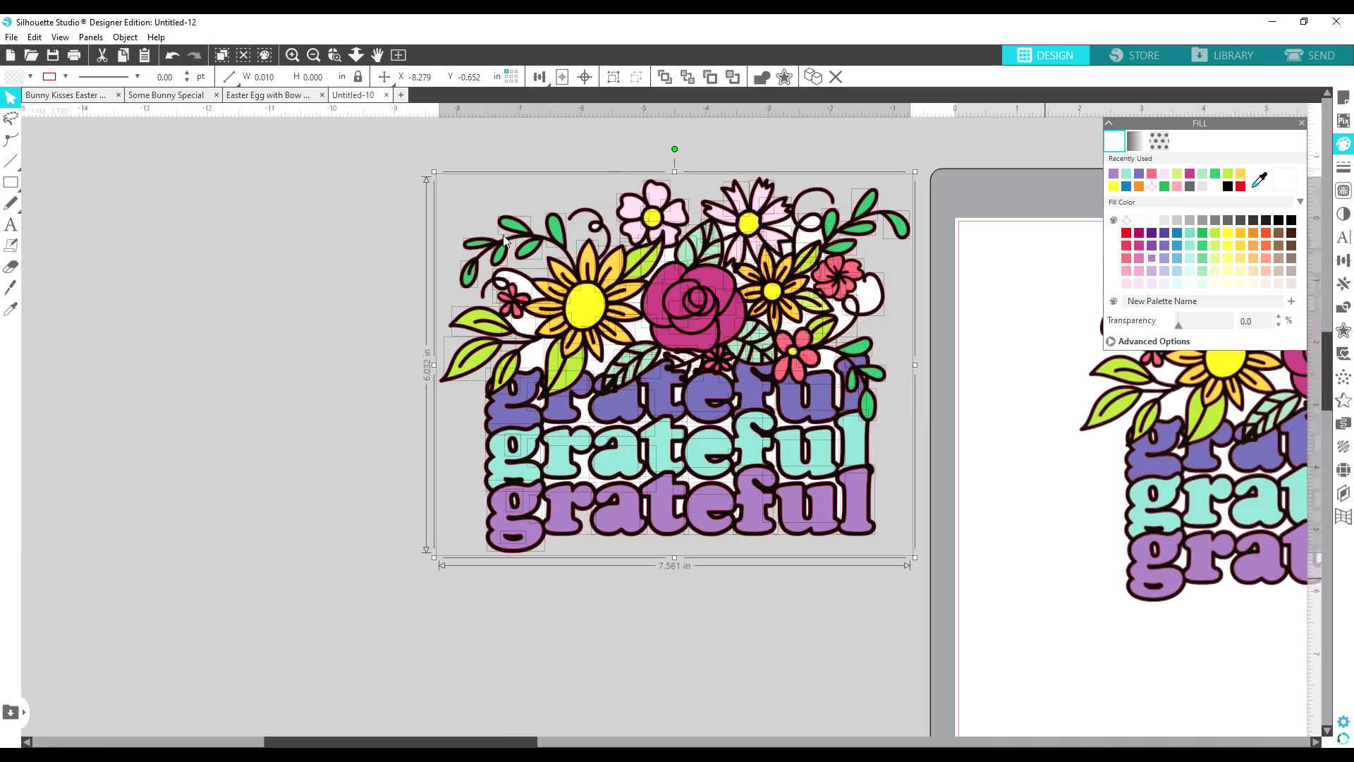
Try to combine all pieces of the off-mat design copy into a compound path.
left_click_drag(392, 139, 866, 529)
right_click(866, 529)
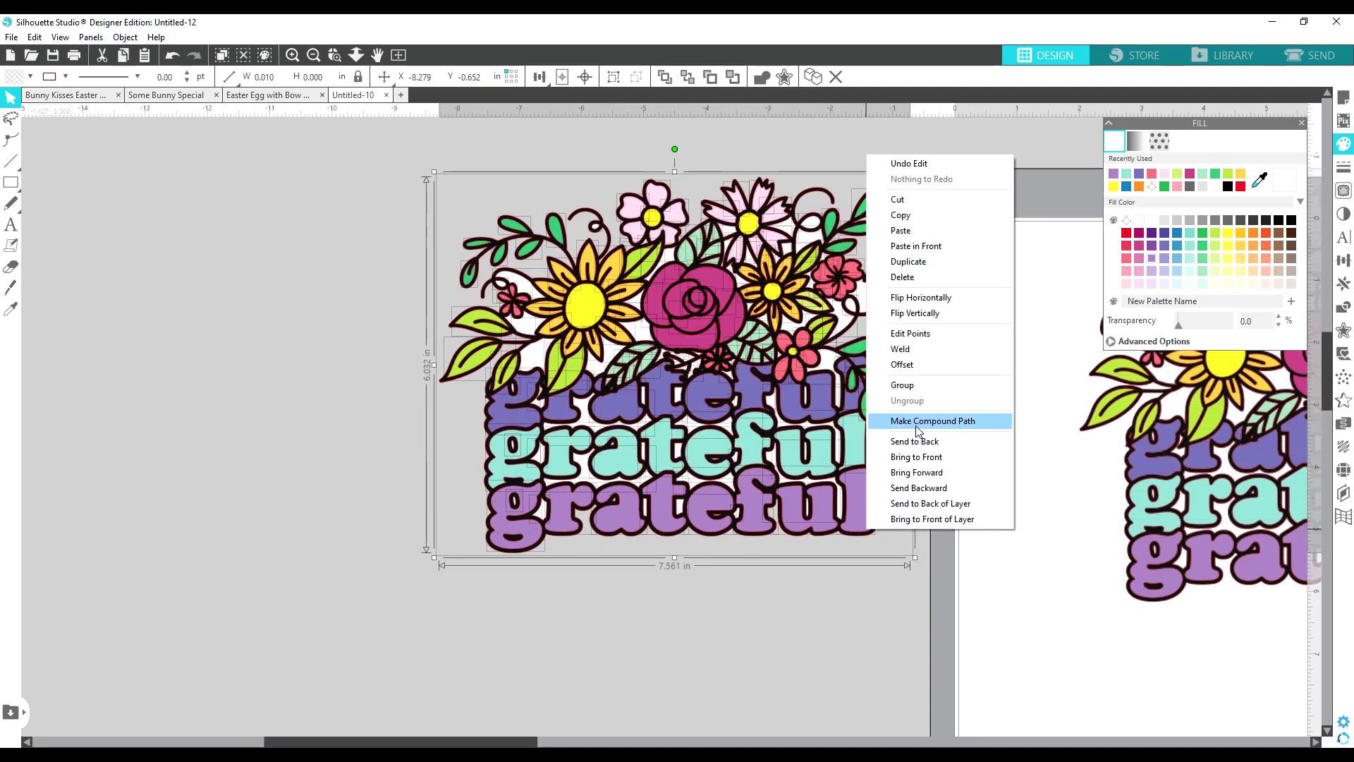
left_click(916, 423)
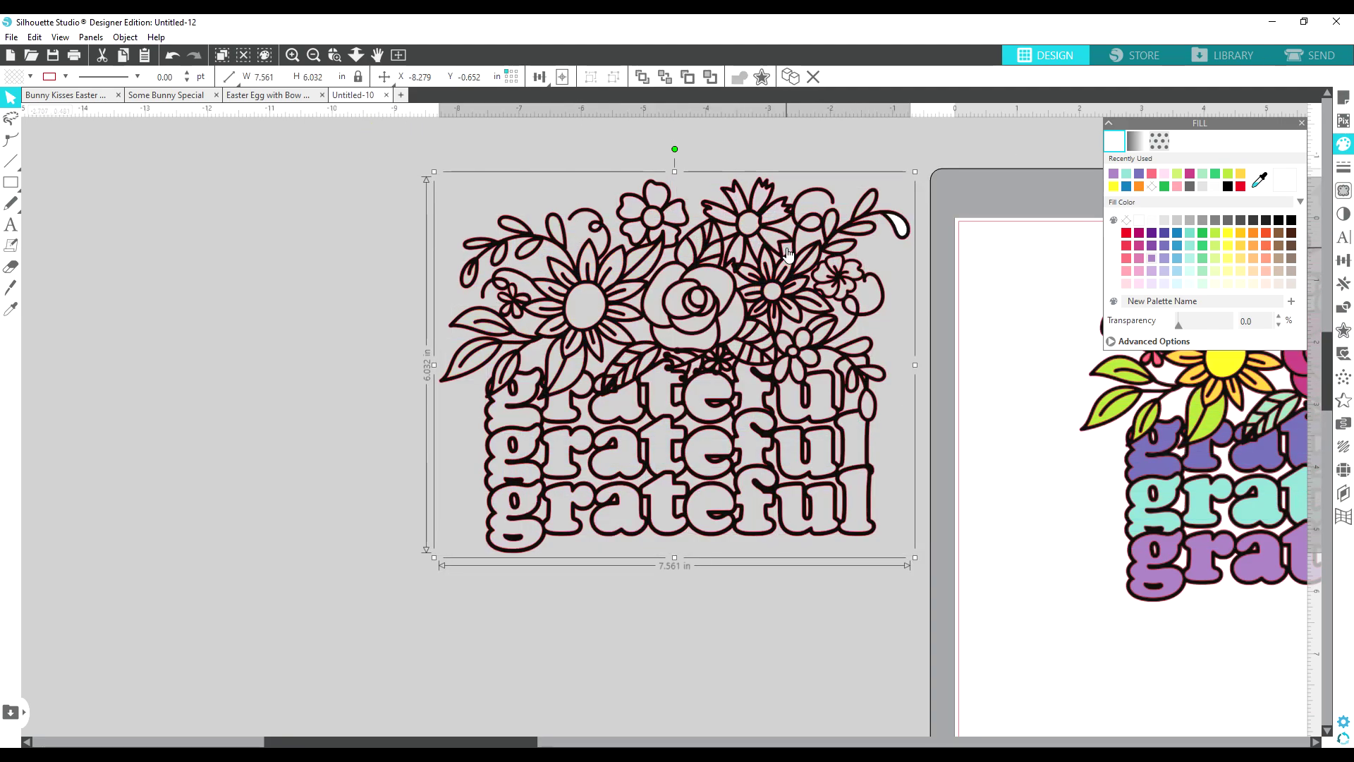
key("ctrl+z")
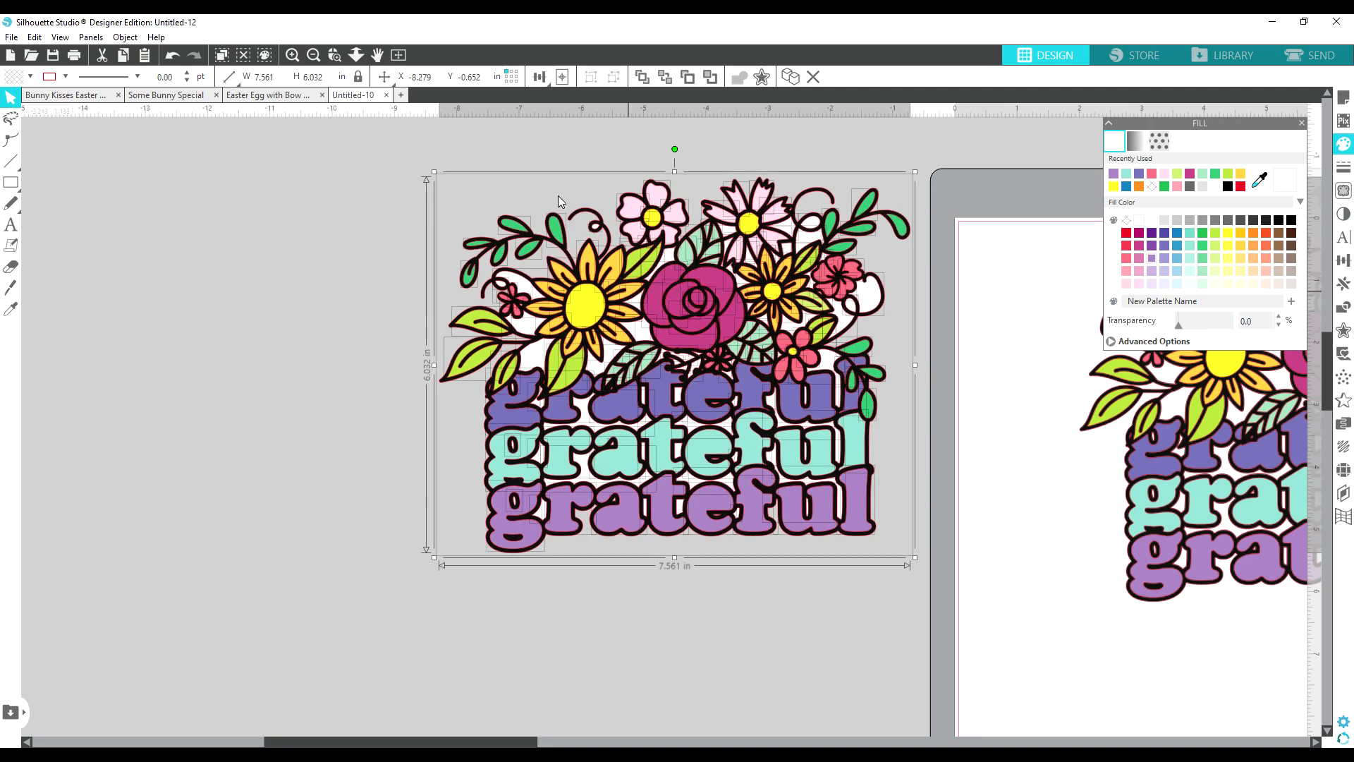
Group all pieces of the off-mat copy of the colored design.
right_click(681, 379)
left_click(747, 605)
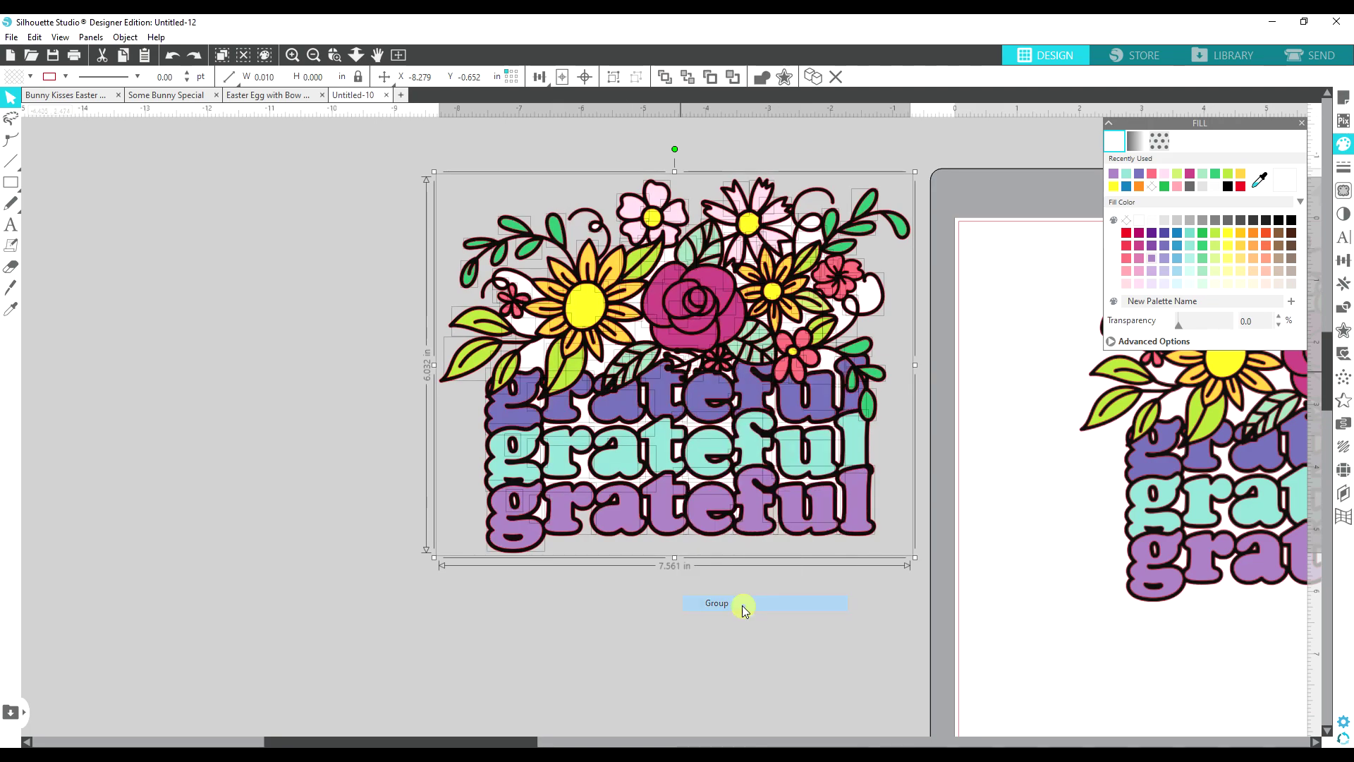
left_click(662, 77)
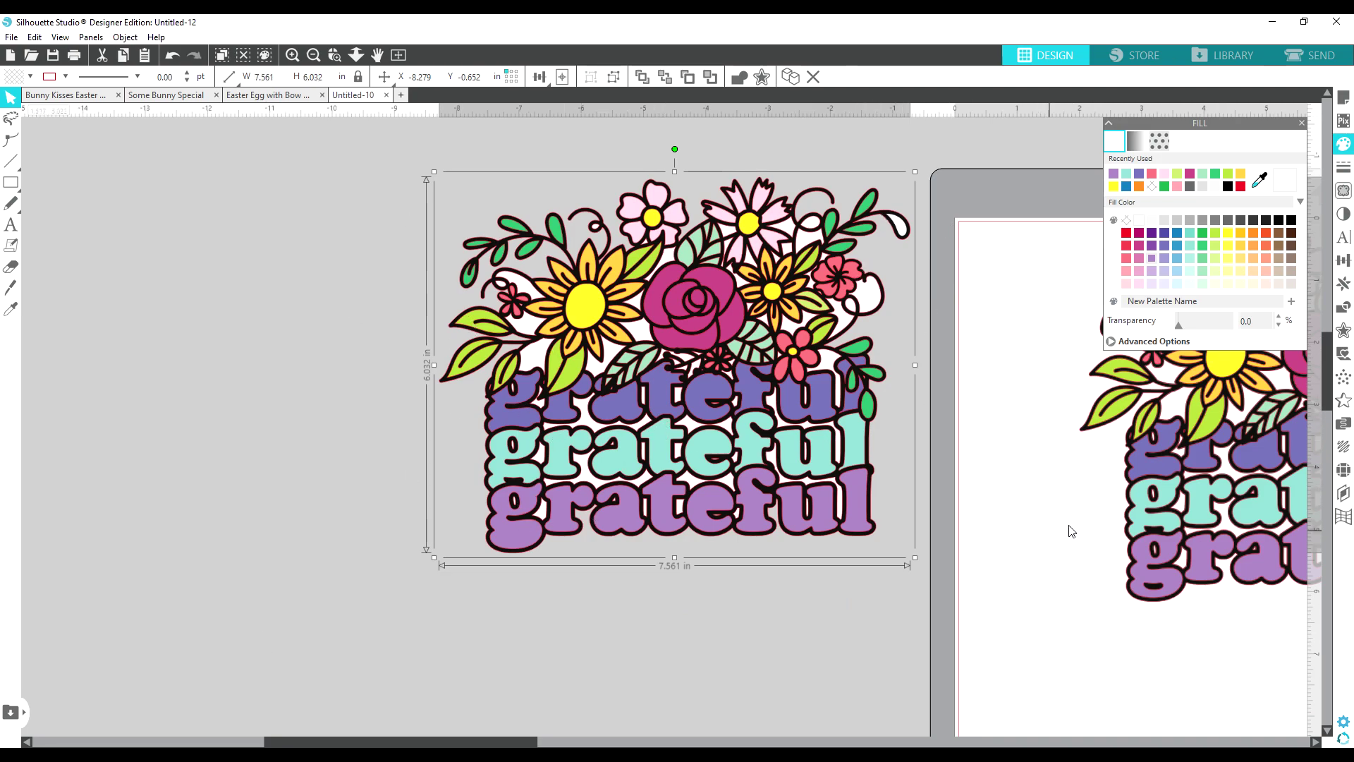
Delete the full-size black outline piece from the design on the mat.
left_click_drag(397, 745, 677, 729)
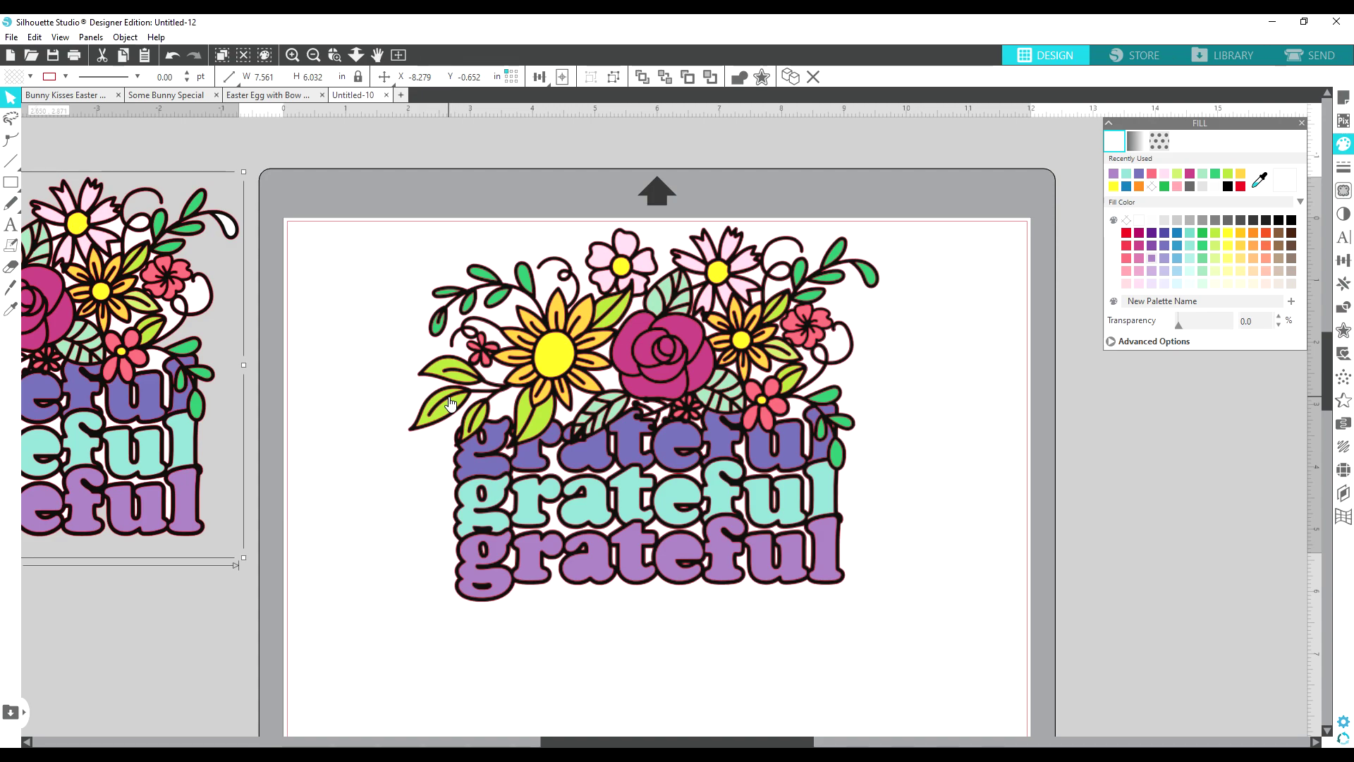
left_click(375, 491)
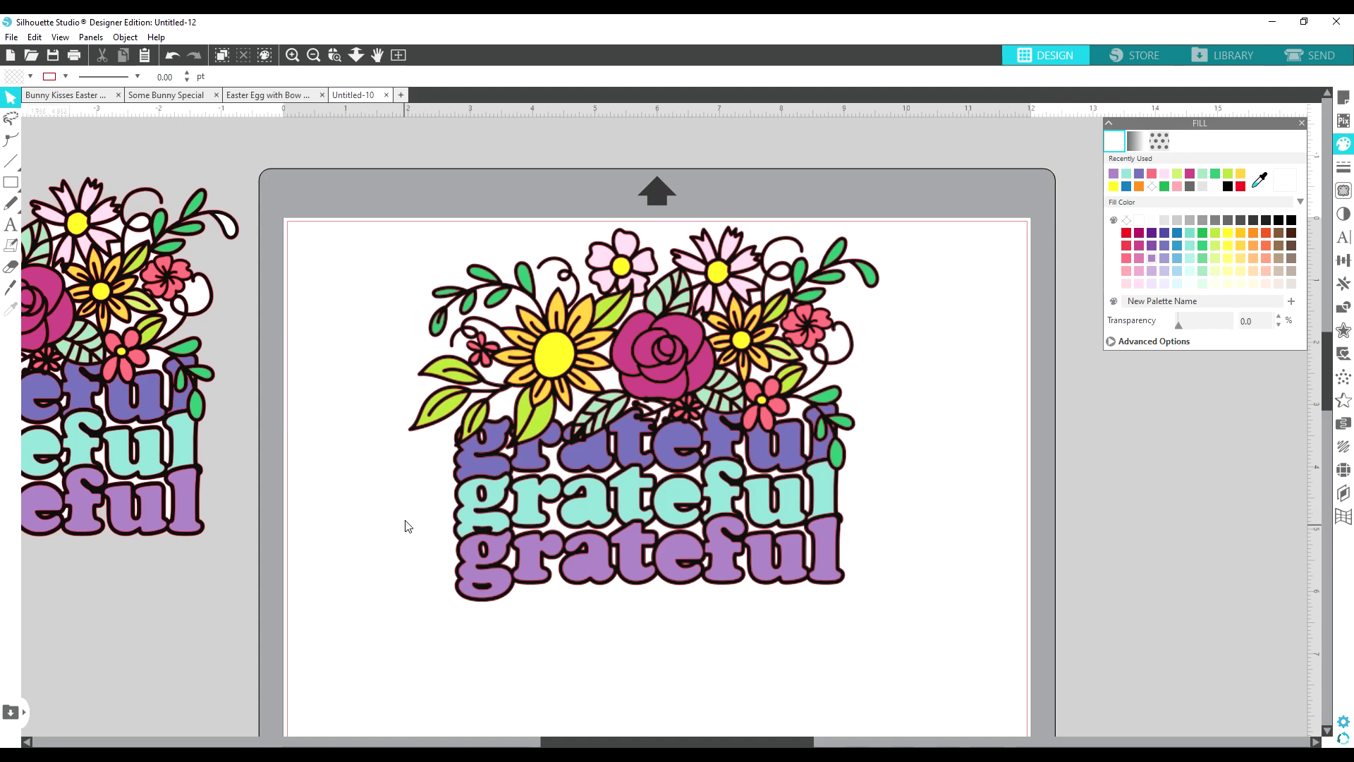
left_click(541, 591)
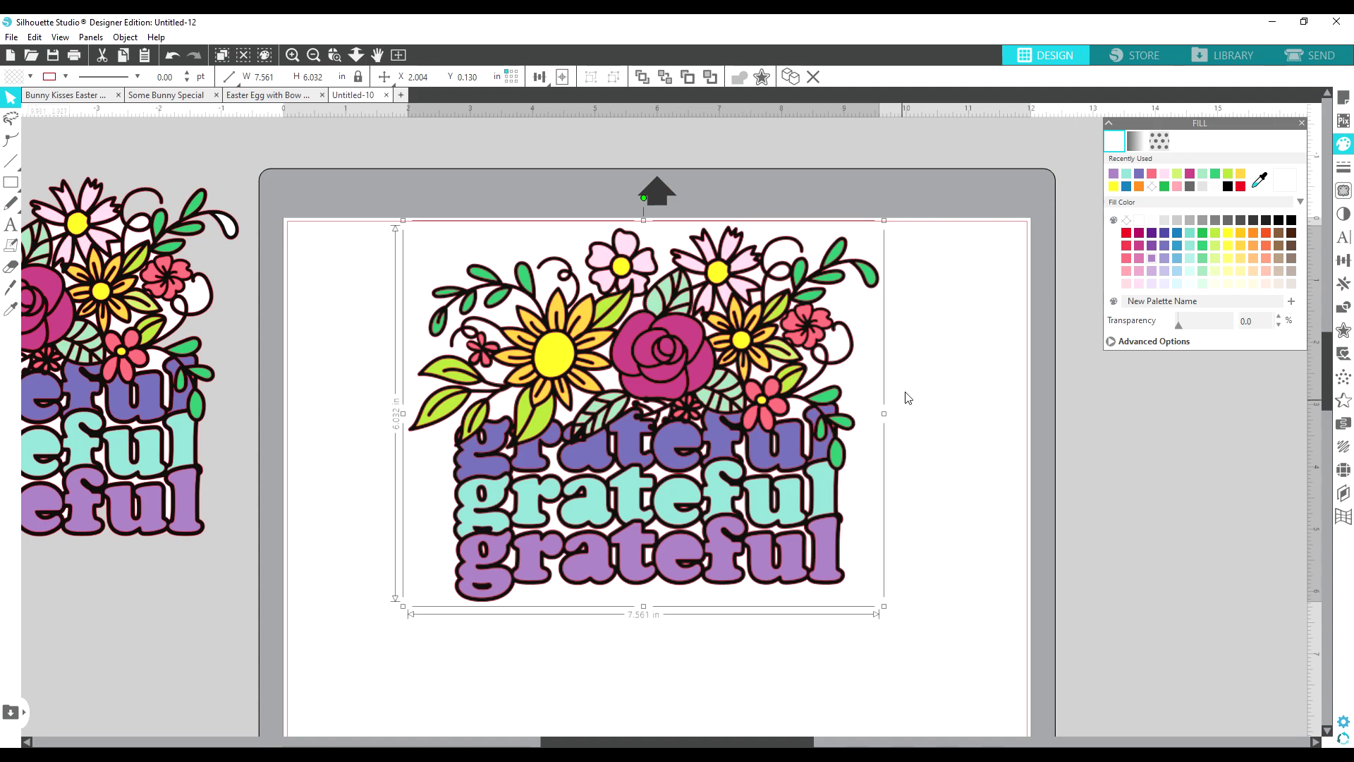
key("Delete")
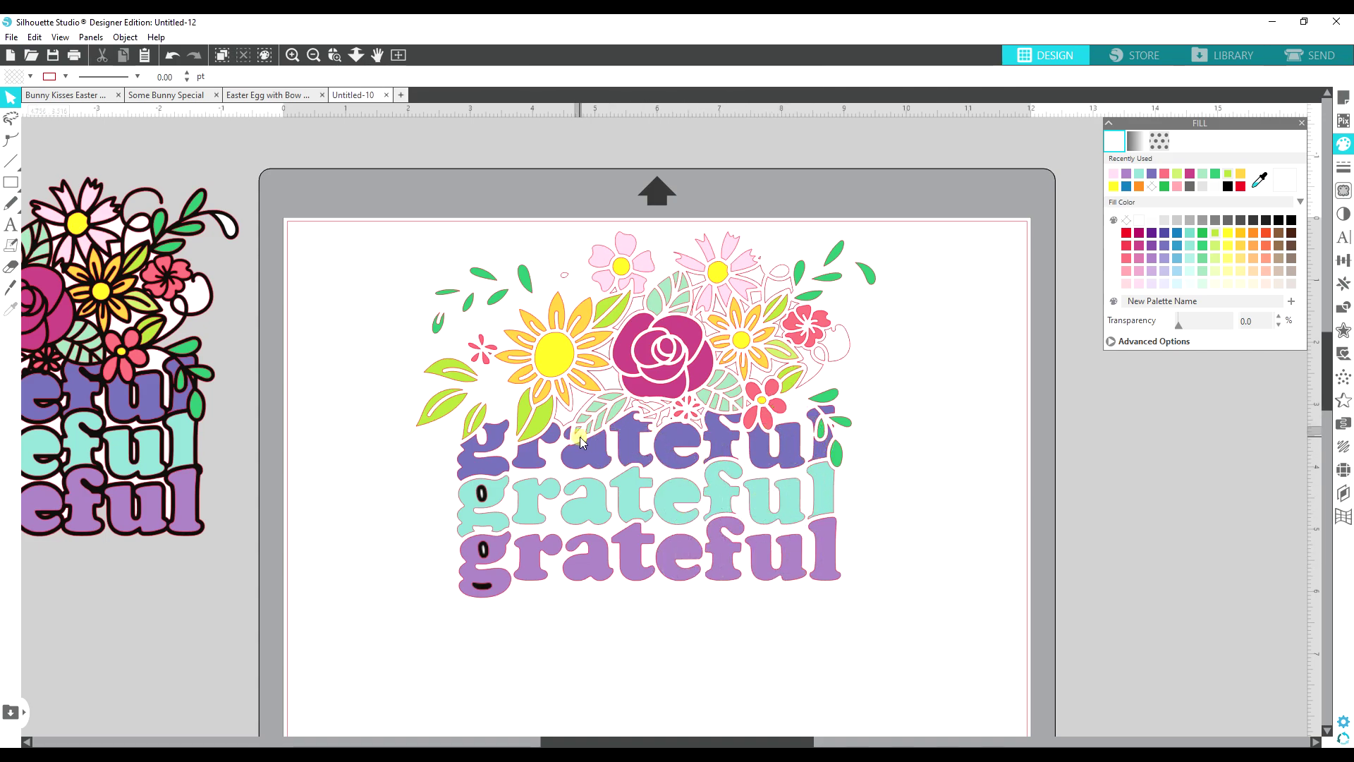
Delete the stray leftover pieces around the rose, the light green leaf and the small sunflower.
left_click(603, 433)
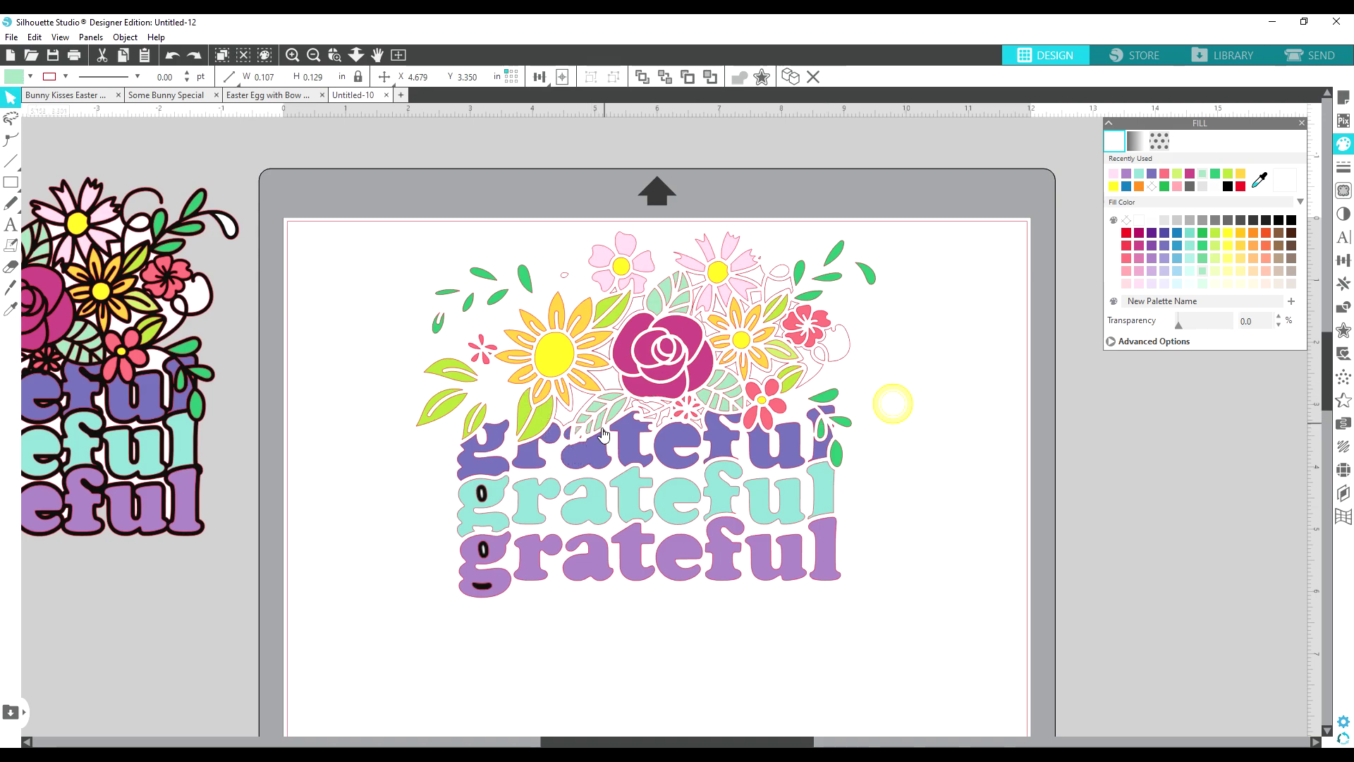
left_click(603, 432)
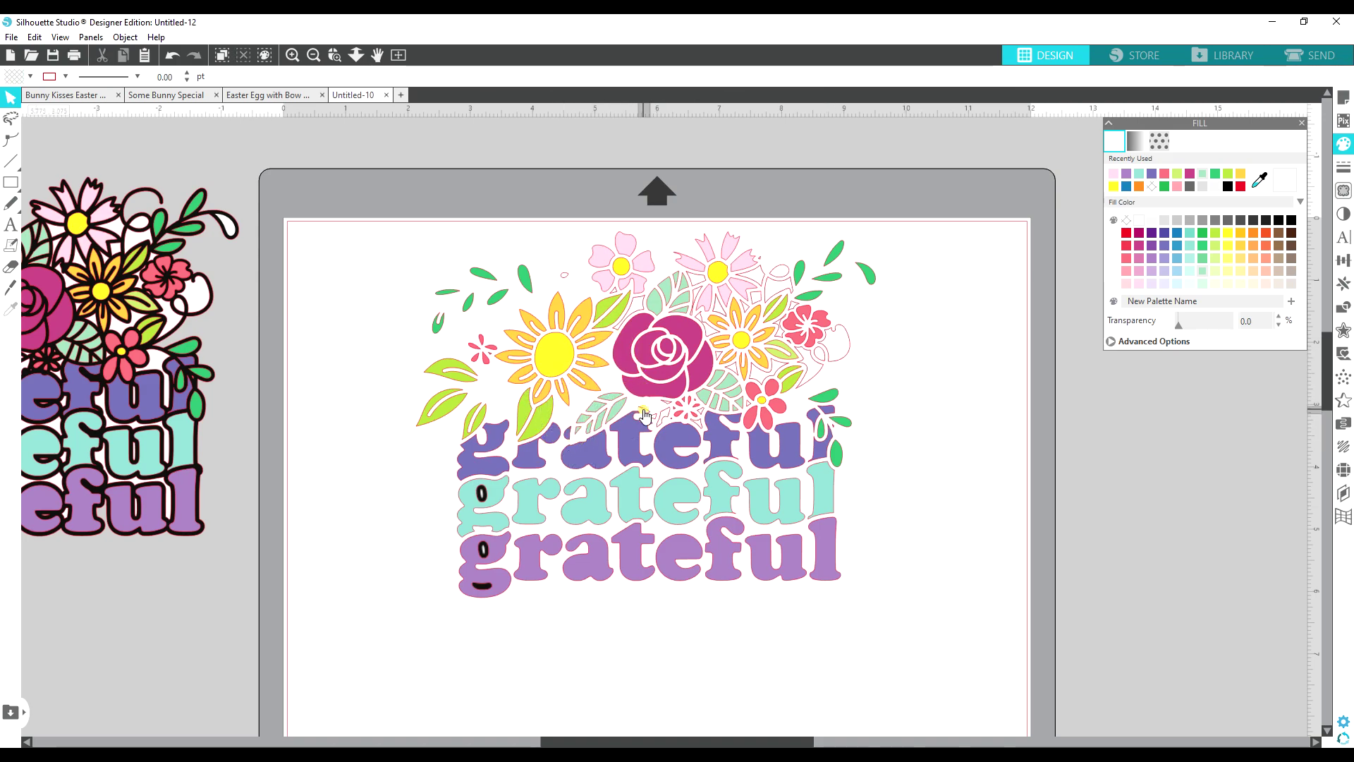
left_click(675, 413)
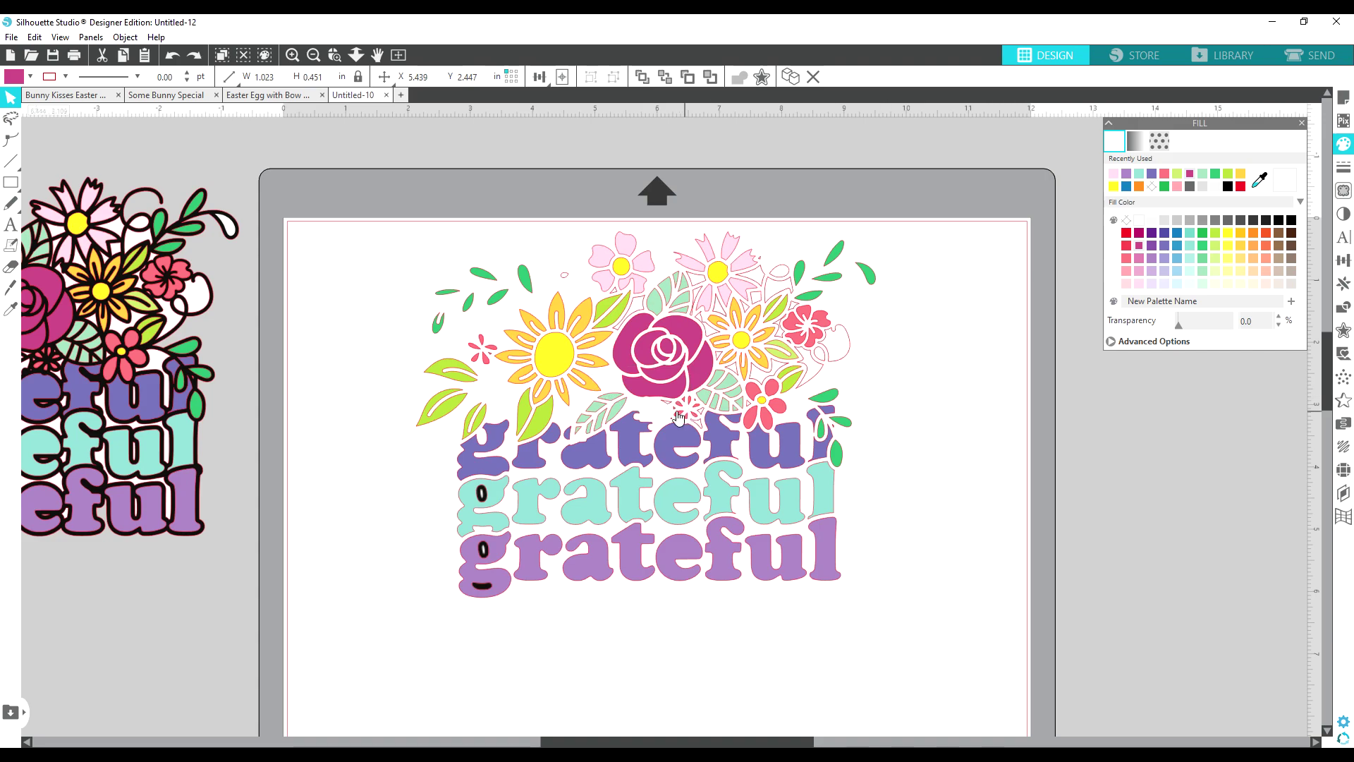
left_click(678, 416)
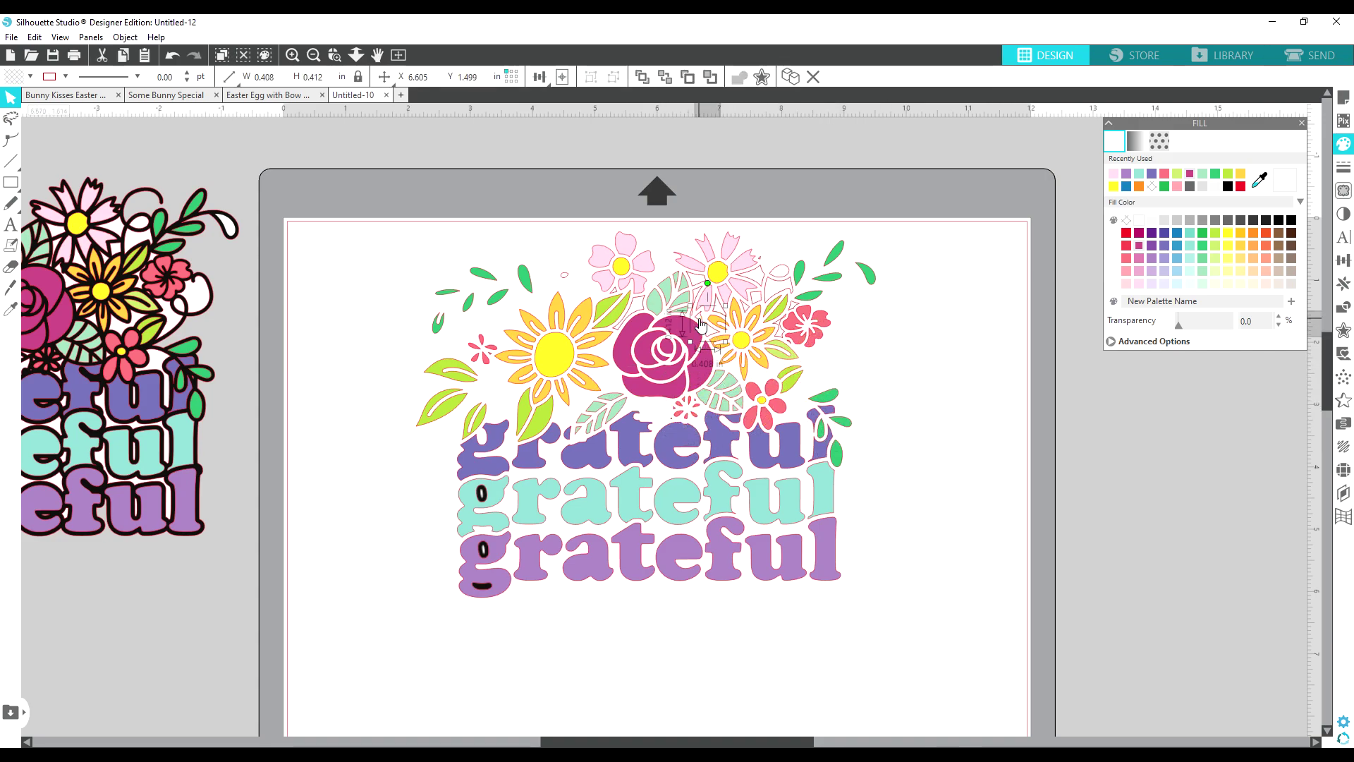
left_click(753, 311)
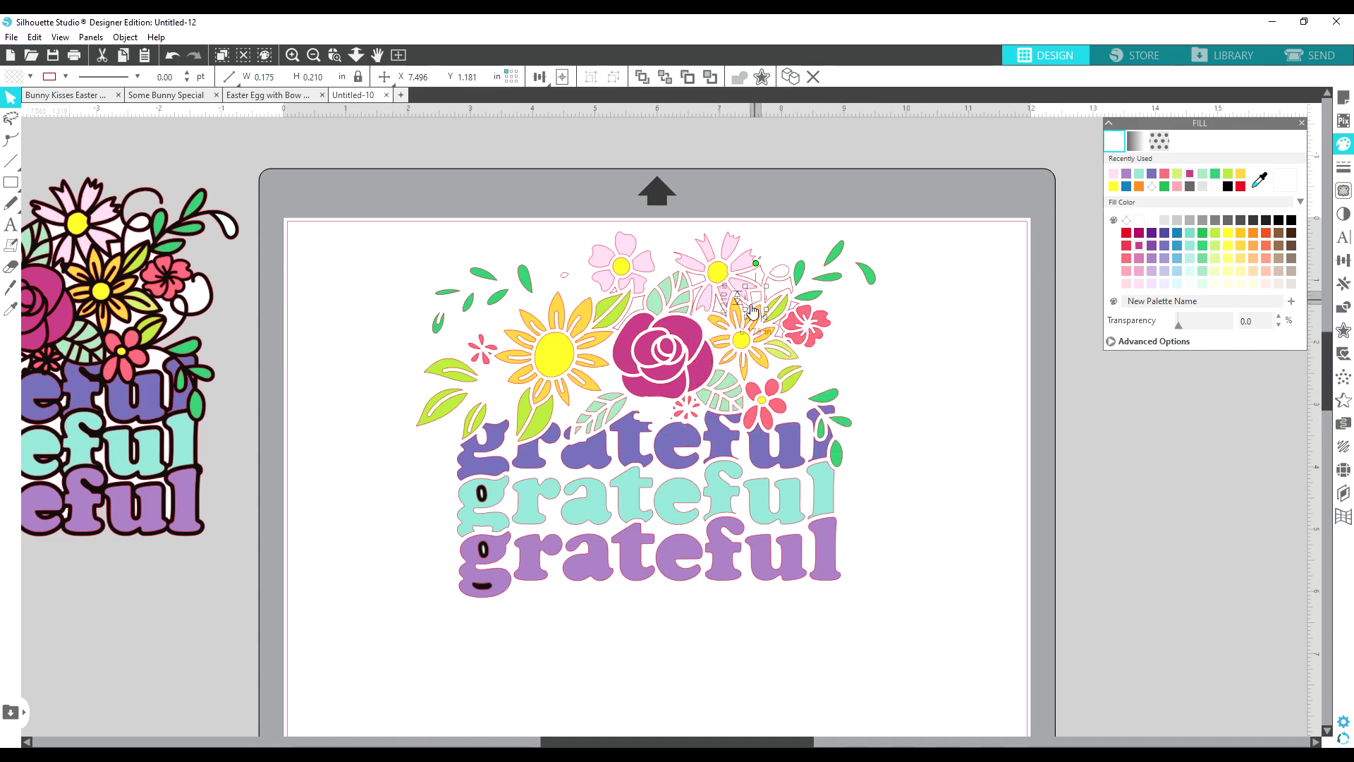
left_click(790, 342)
Fill the unfilled petal piece near the cut-petal daisy with light pink and clear the remaining stray pieces between the flowers.
left_click(698, 296)
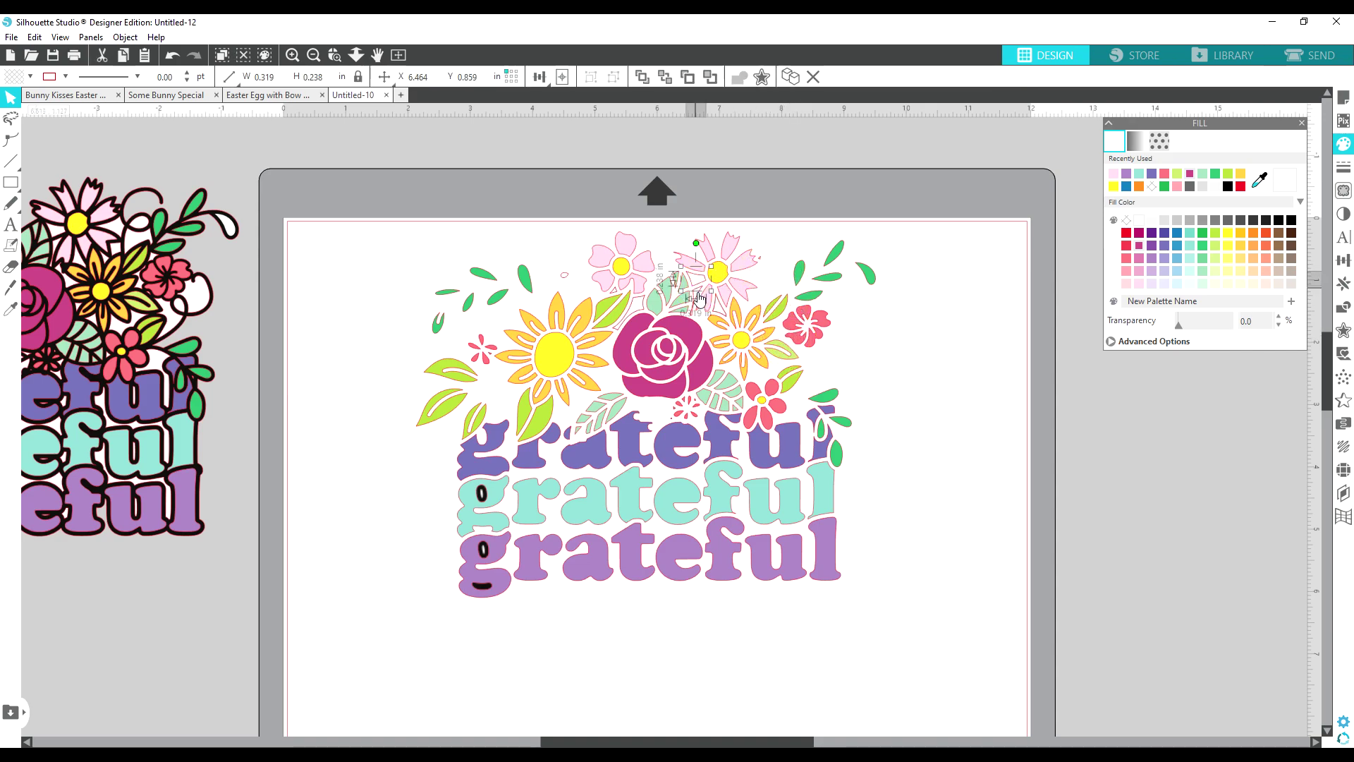
left_click(1126, 284)
left_click(714, 314)
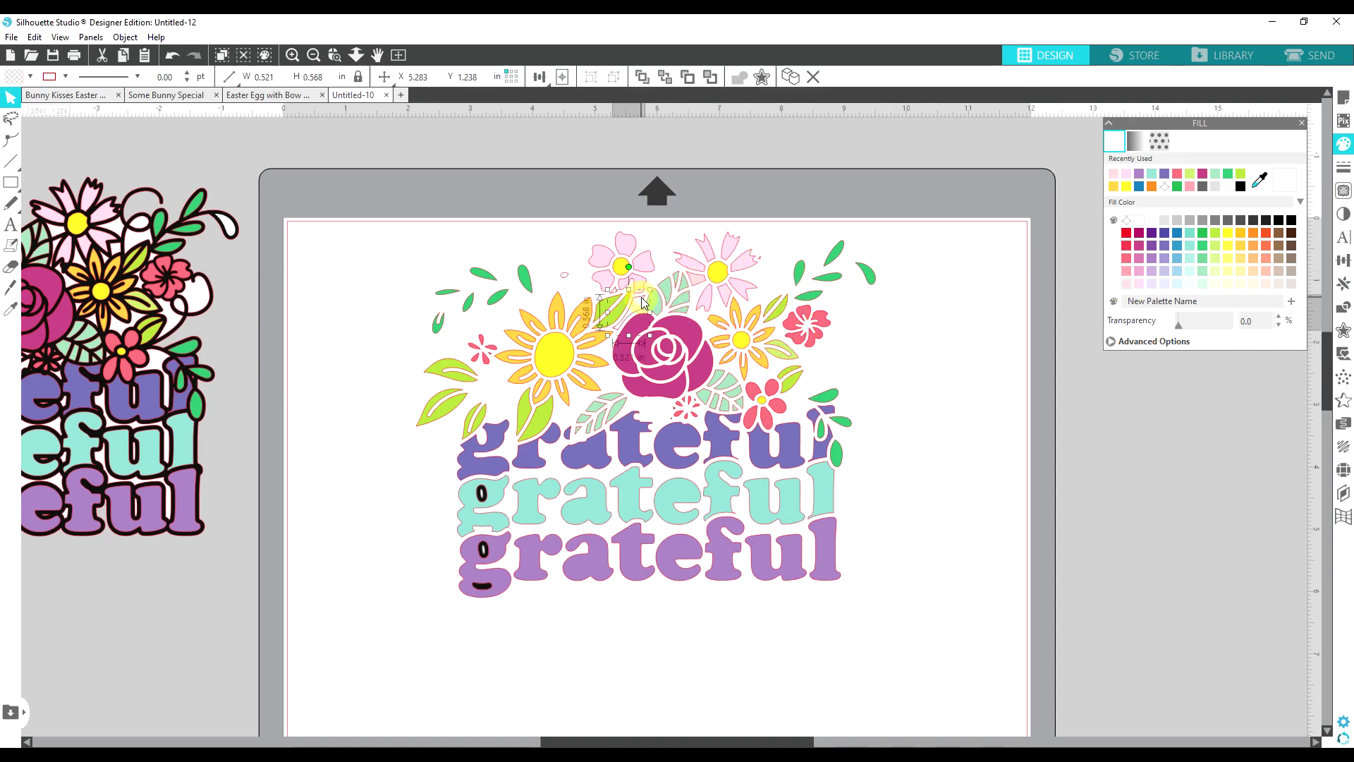
left_click_drag(708, 743, 638, 743)
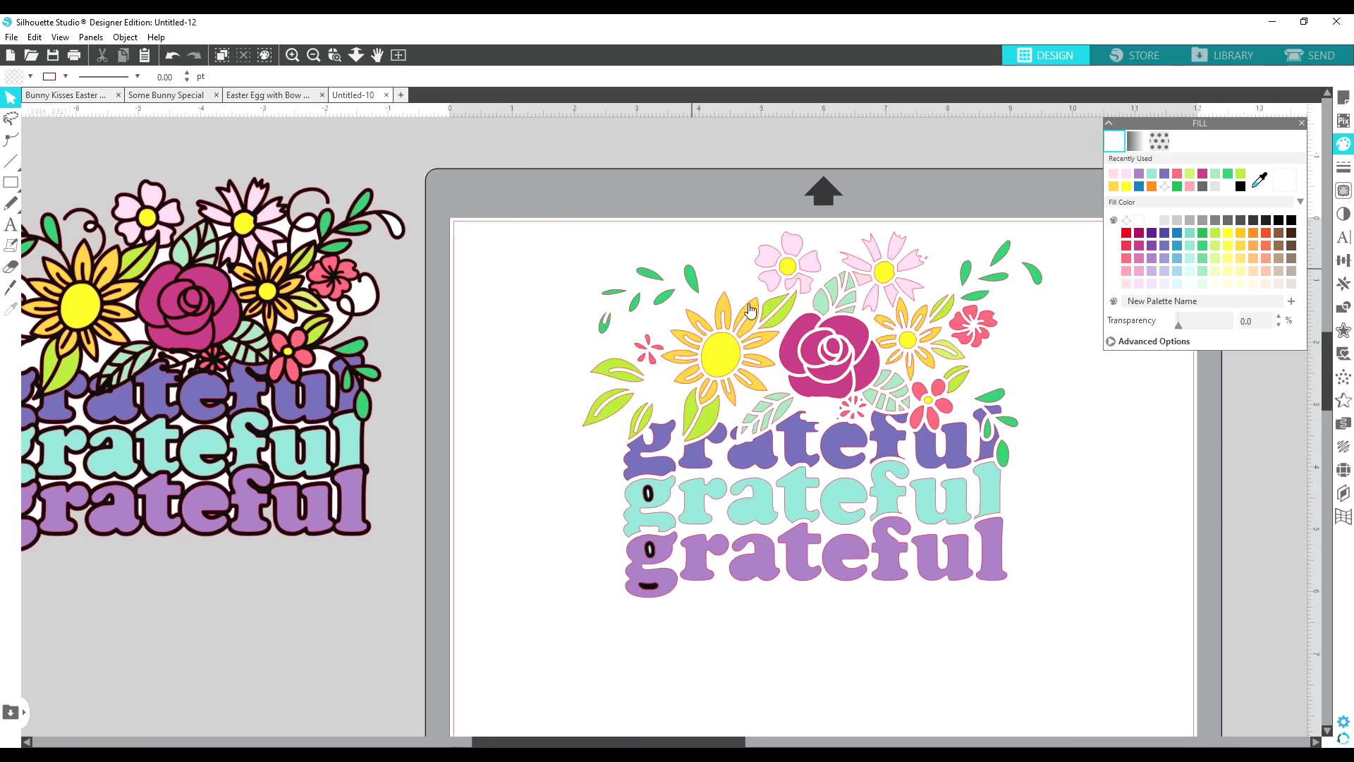
left_click(840, 424)
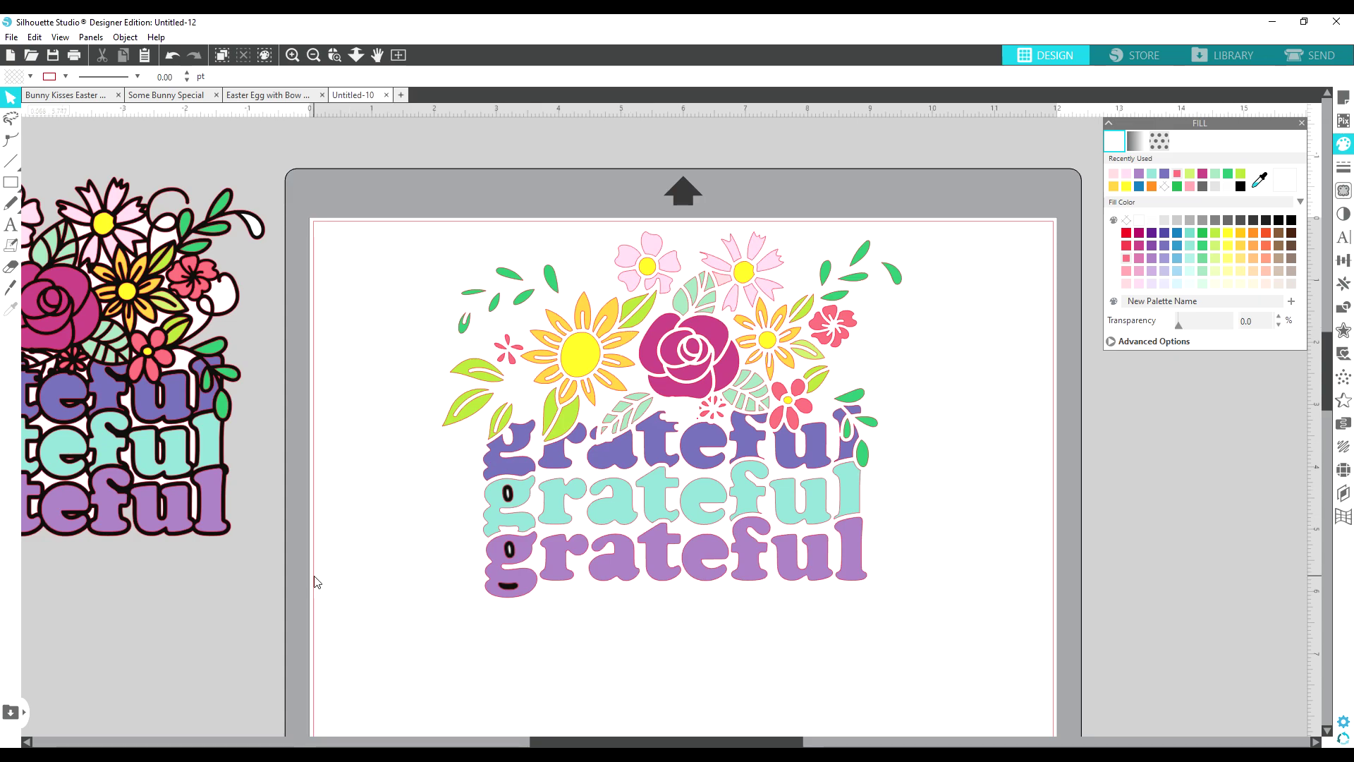
Group all letters of the light purple "grateful" line on the mat.
left_click_drag(451, 564, 875, 508)
right_click(839, 564)
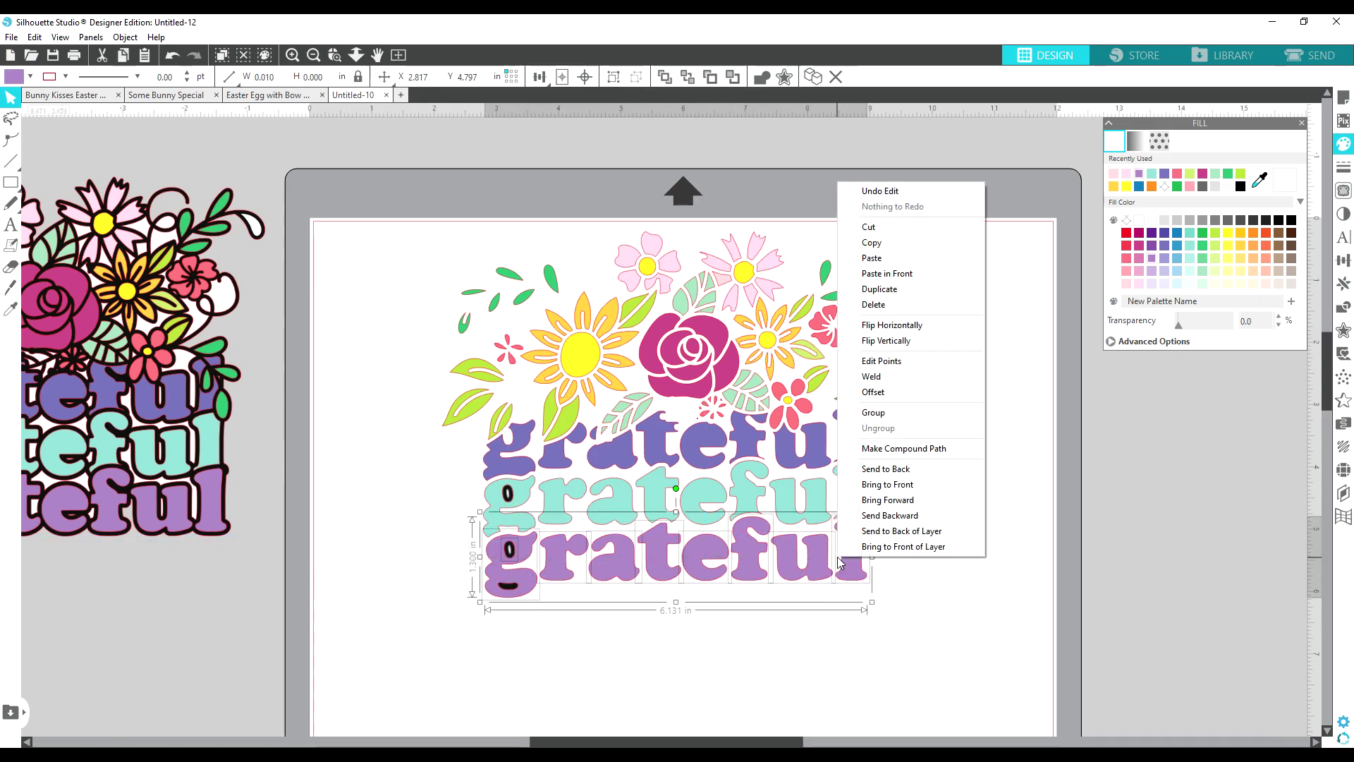
left_click(887, 412)
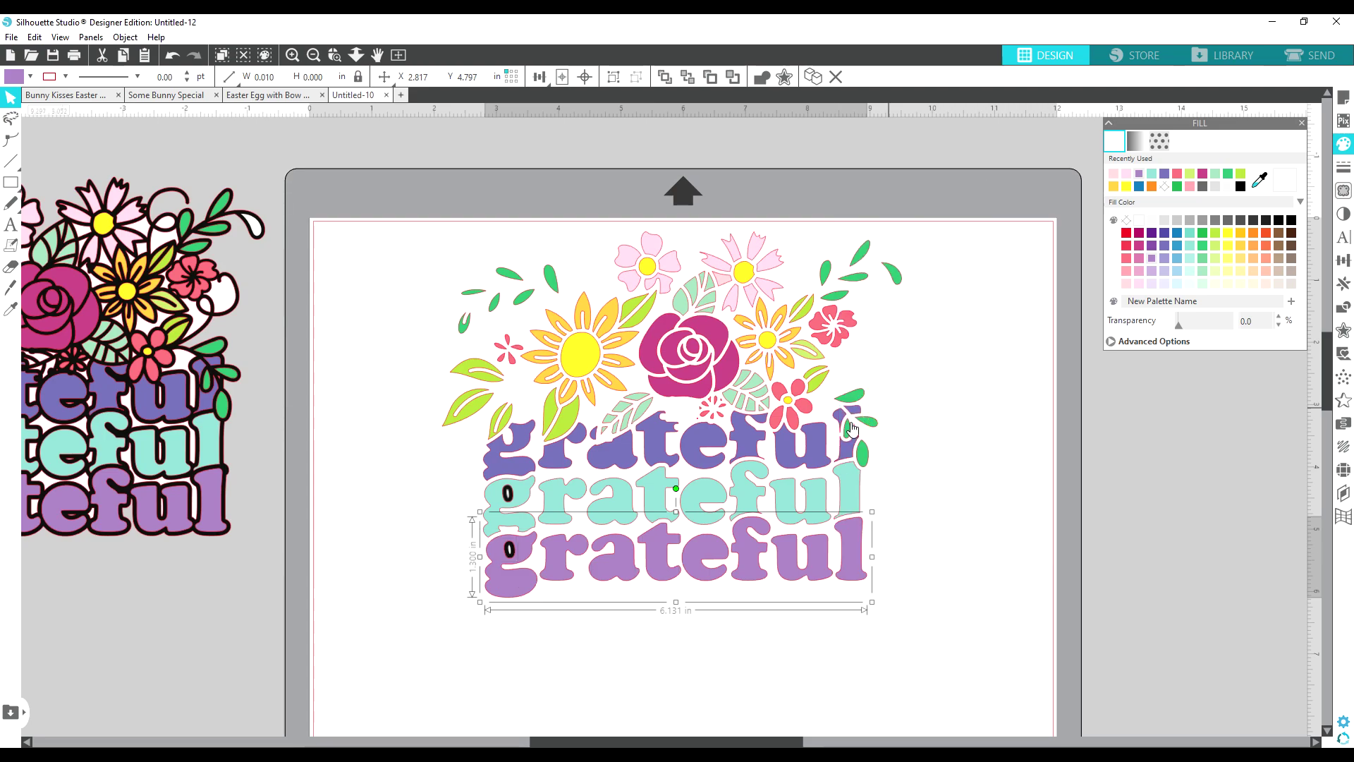
Move the light purple "grateful" group off the mat and delete the black sliver left behind by its "g".
left_click_drag(813, 581, 1339, 449)
left_click(1002, 656)
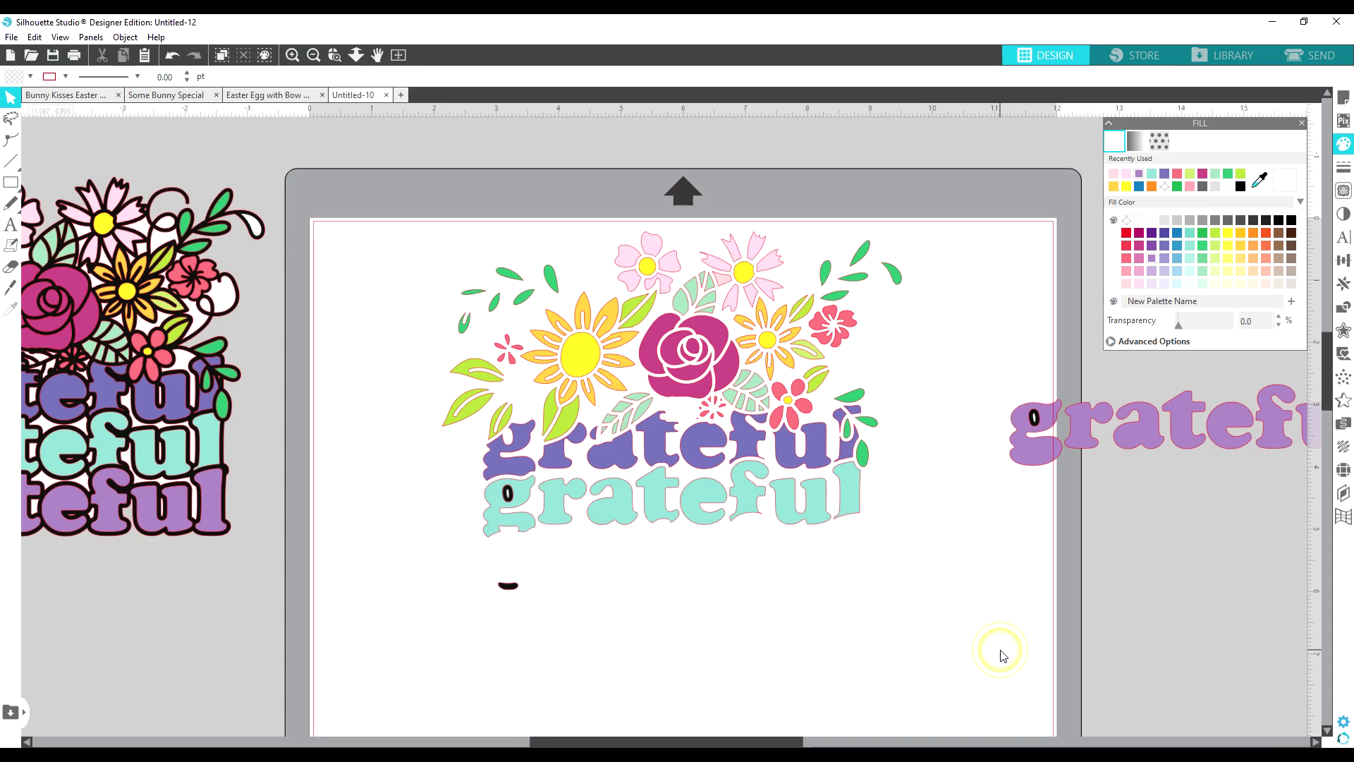
left_click(511, 586)
key("Delete")
Group all letters of the light aqua "grateful" line and move the group off the mat below the light purple line.
left_click_drag(566, 744, 454, 744)
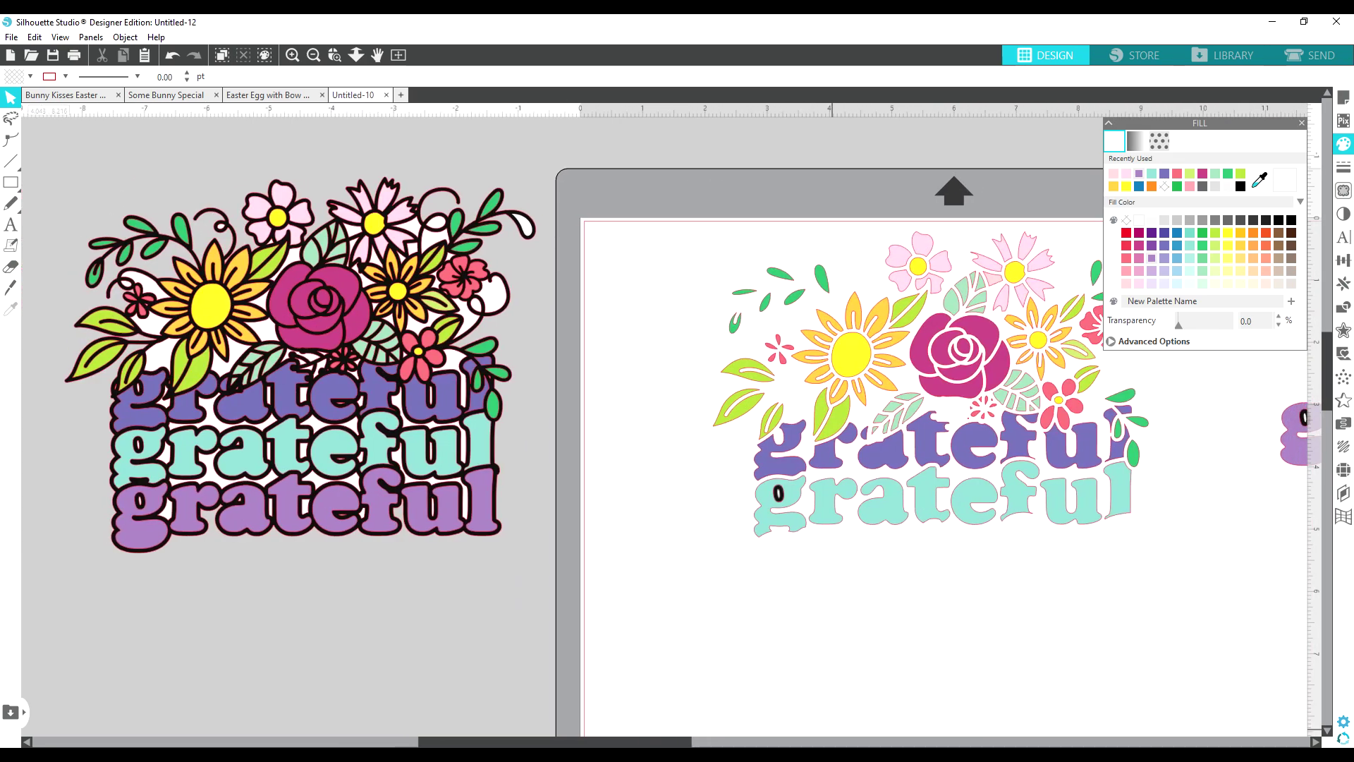
scroll(620, 720, "right", 6)
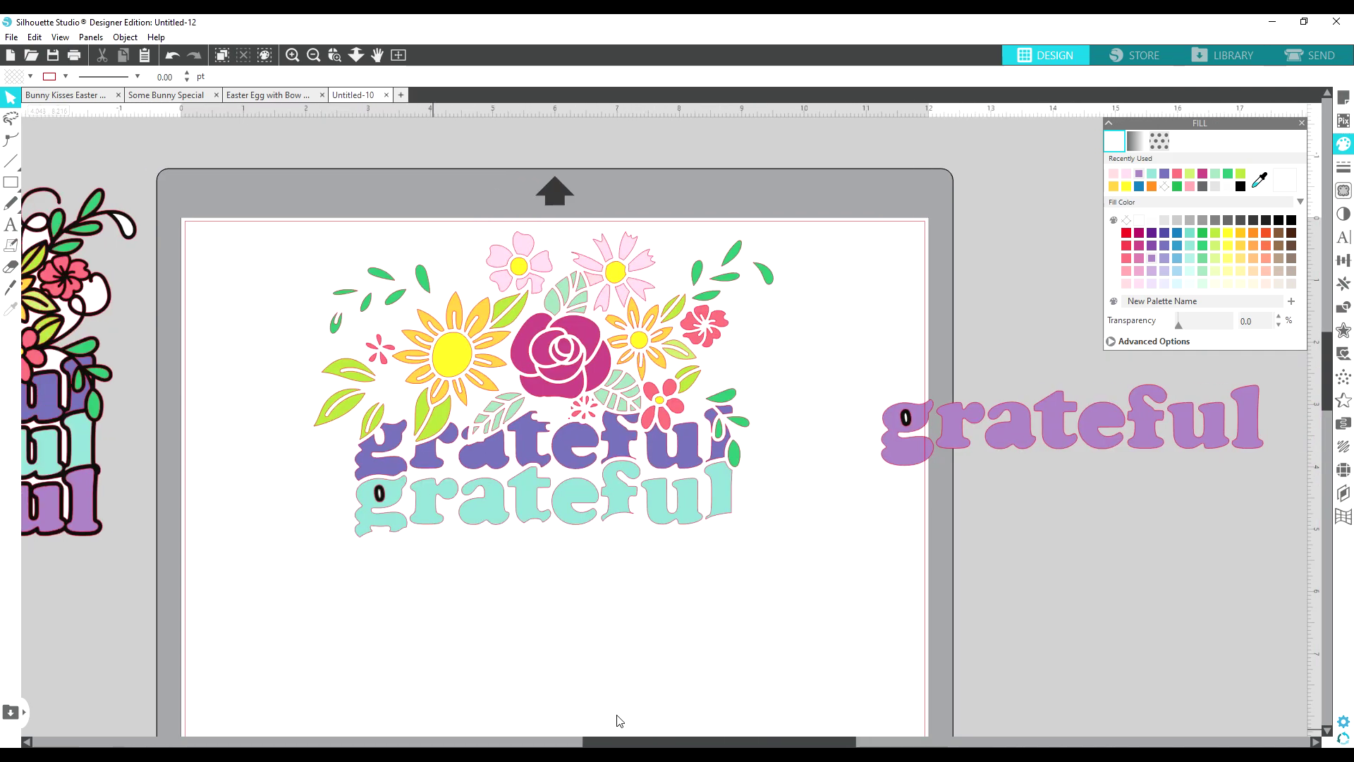
left_click(514, 626)
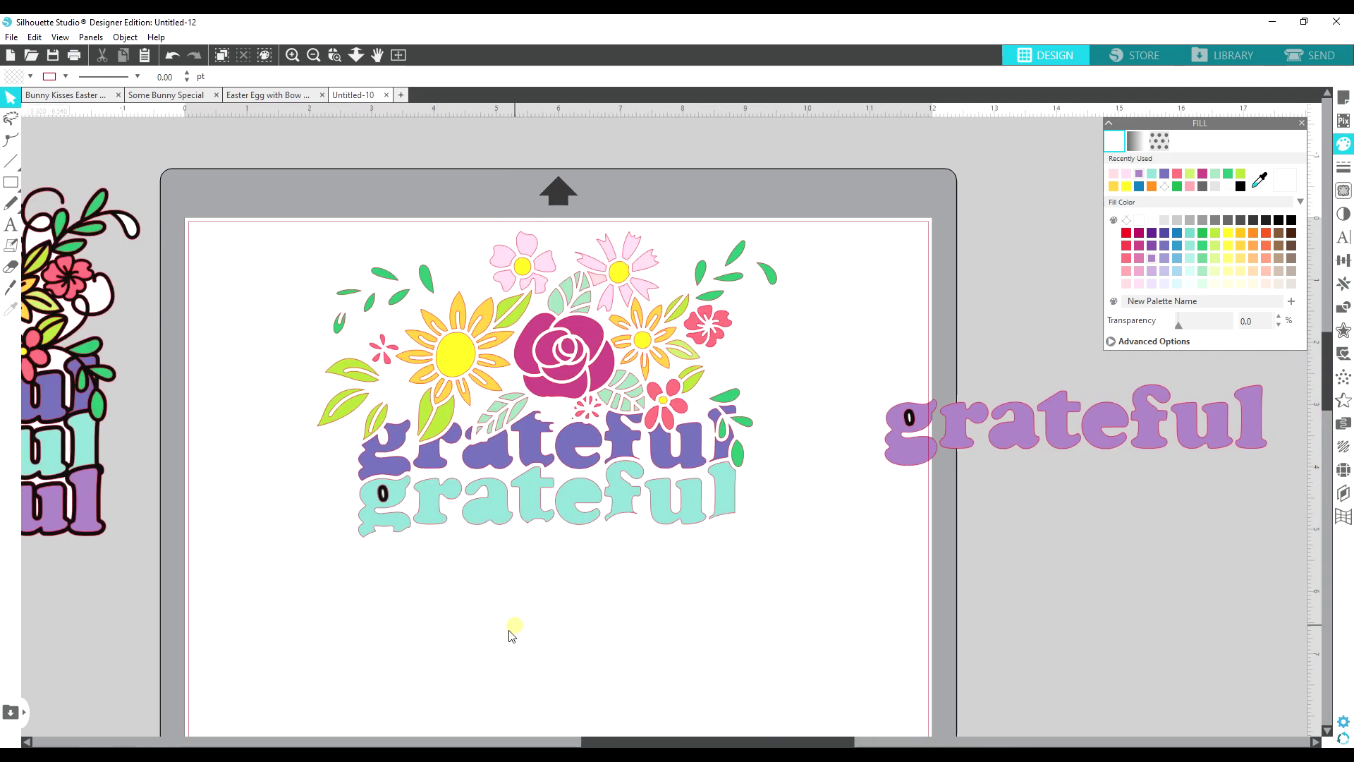
left_click_drag(353, 495, 736, 545)
right_click(735, 501)
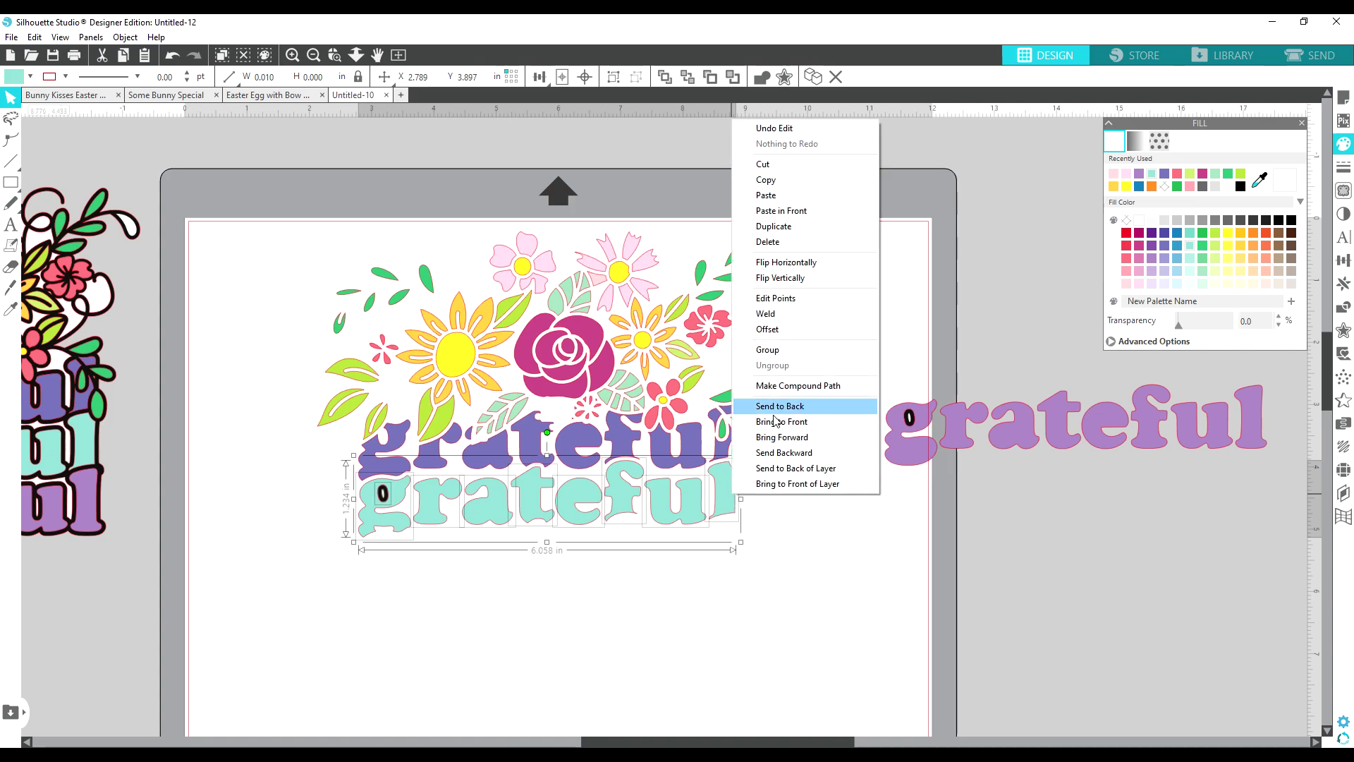
left_click(771, 350)
left_click_drag(497, 509, 1104, 549)
left_click(791, 562)
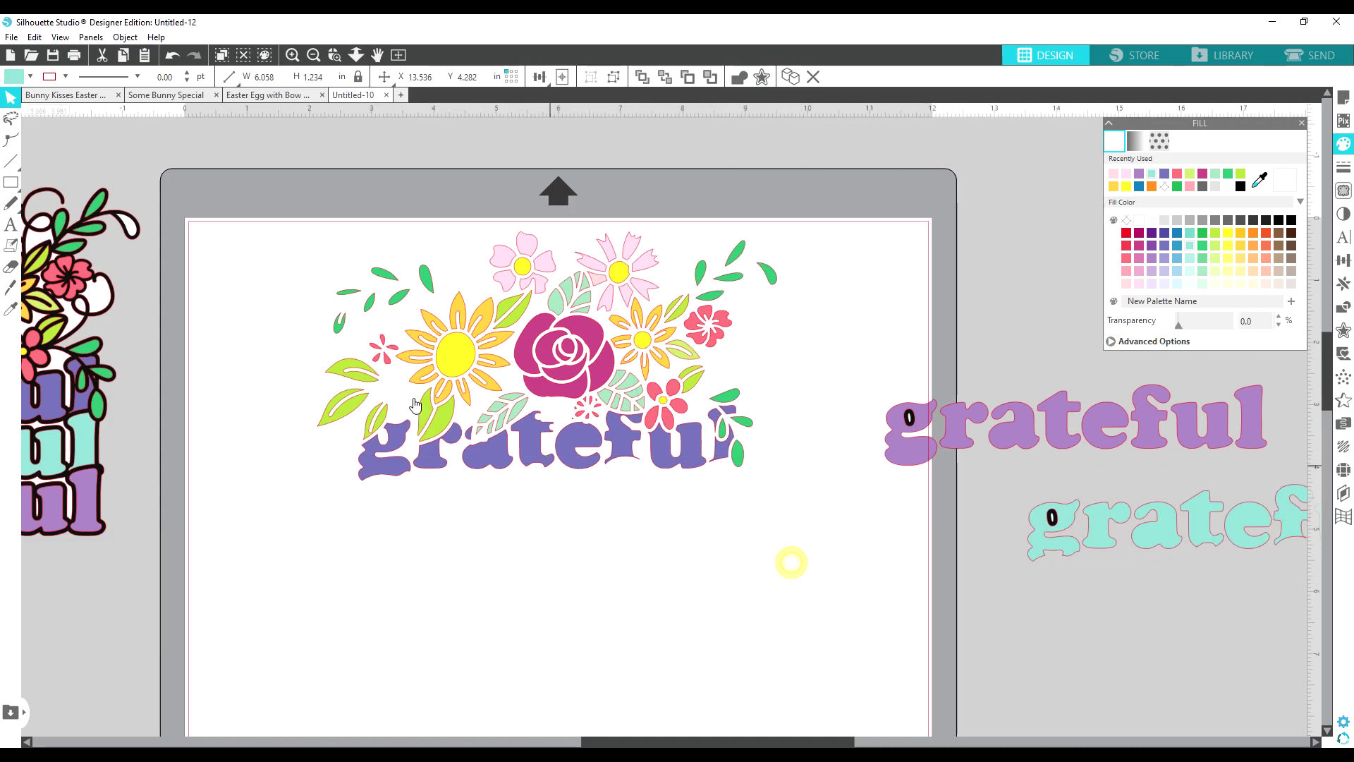
left_click(398, 467)
key("i")
left_click(475, 530)
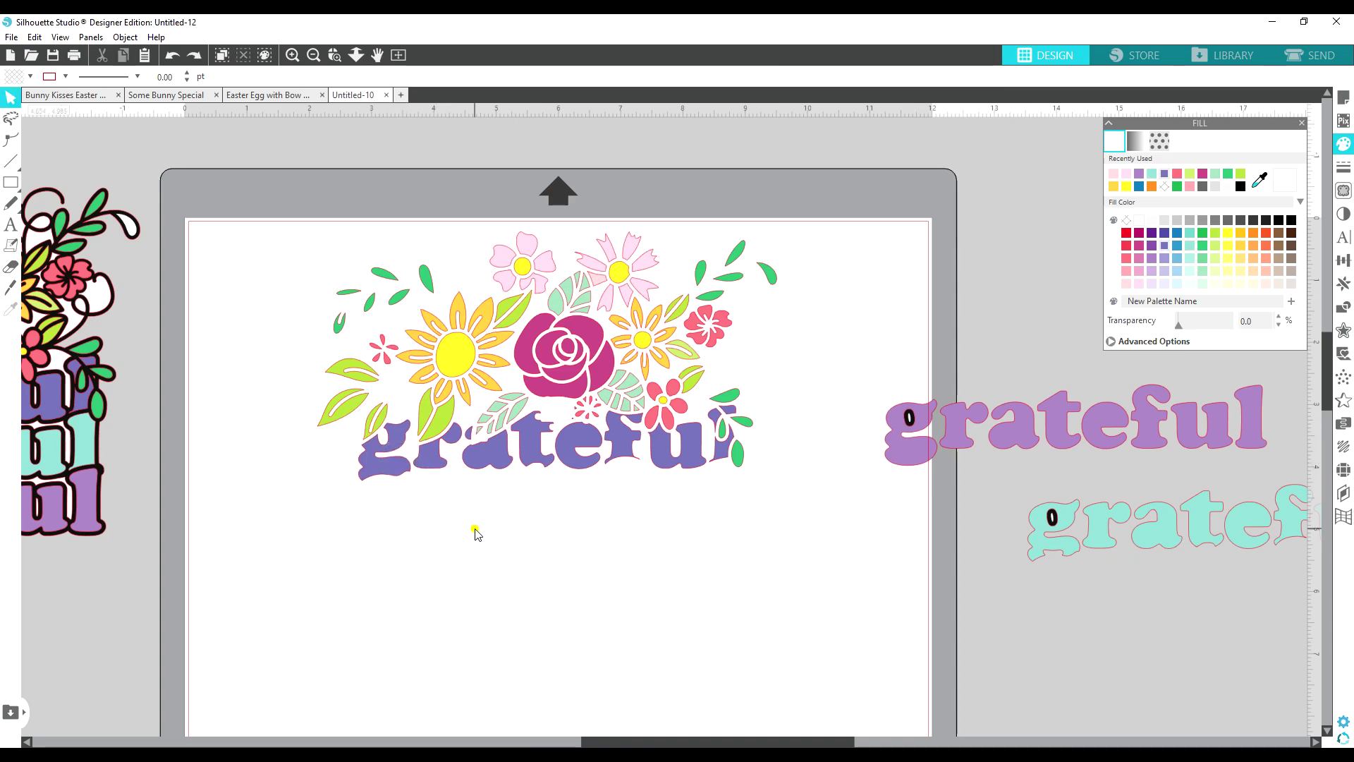
Try to group the blue-violet "grateful" letters and move them down away from the flowers.
left_click_drag(406, 470, 727, 458)
right_click(727, 458)
left_click(761, 307)
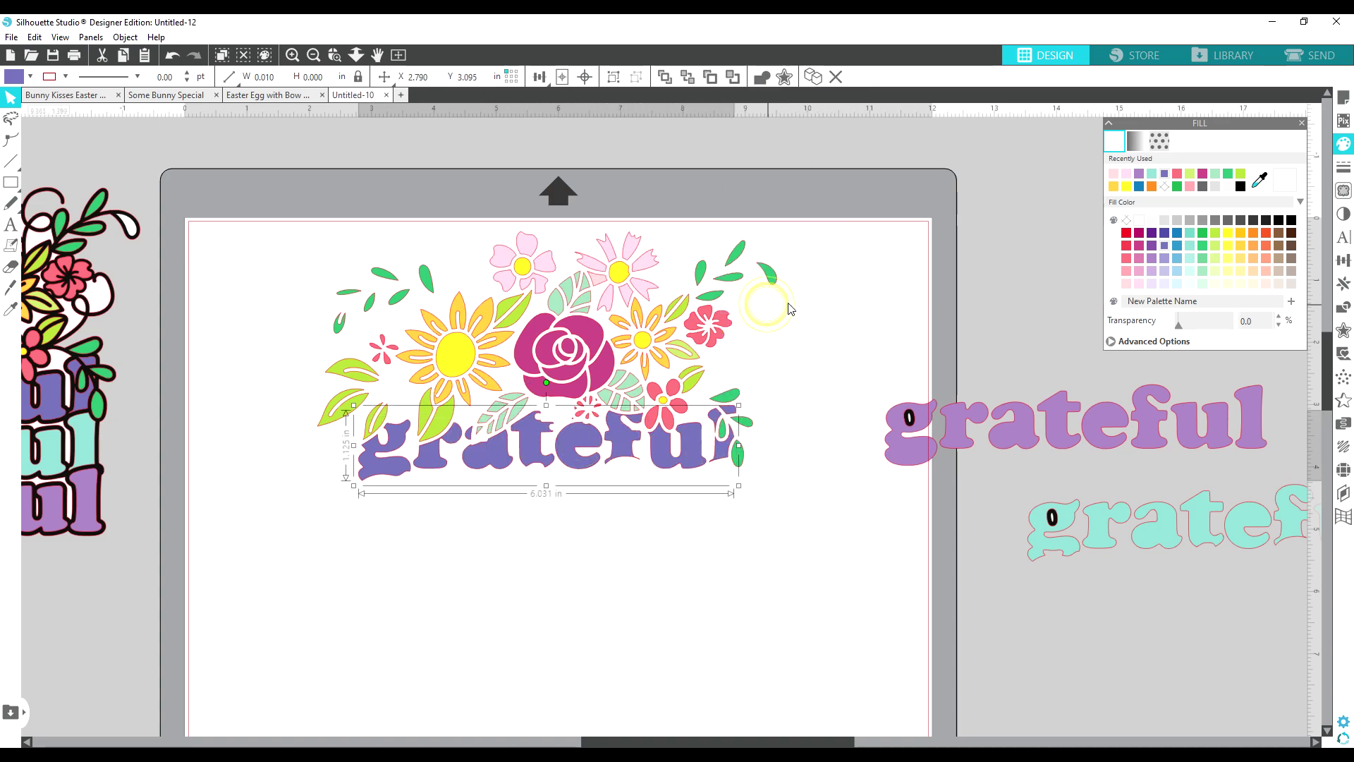
left_click_drag(627, 469, 678, 525)
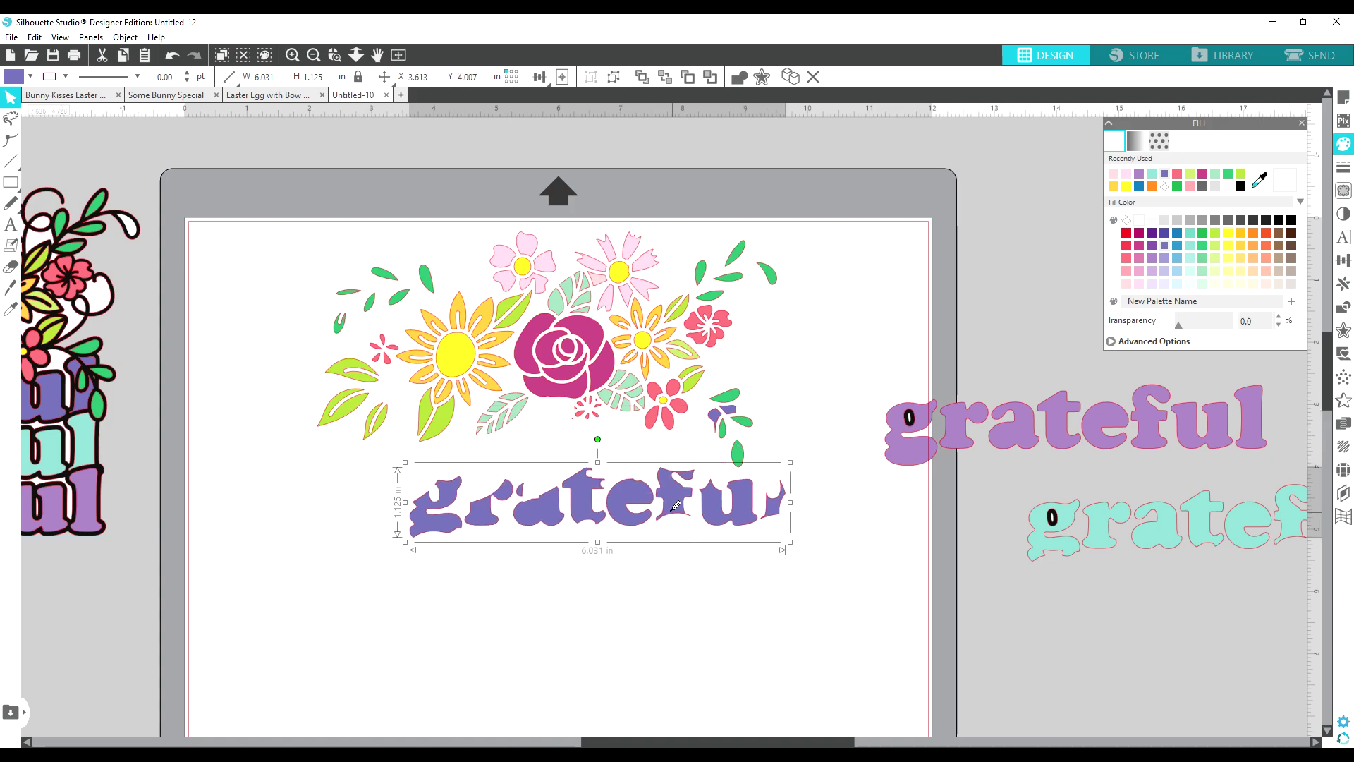
key("i")
key("ctrl+z")
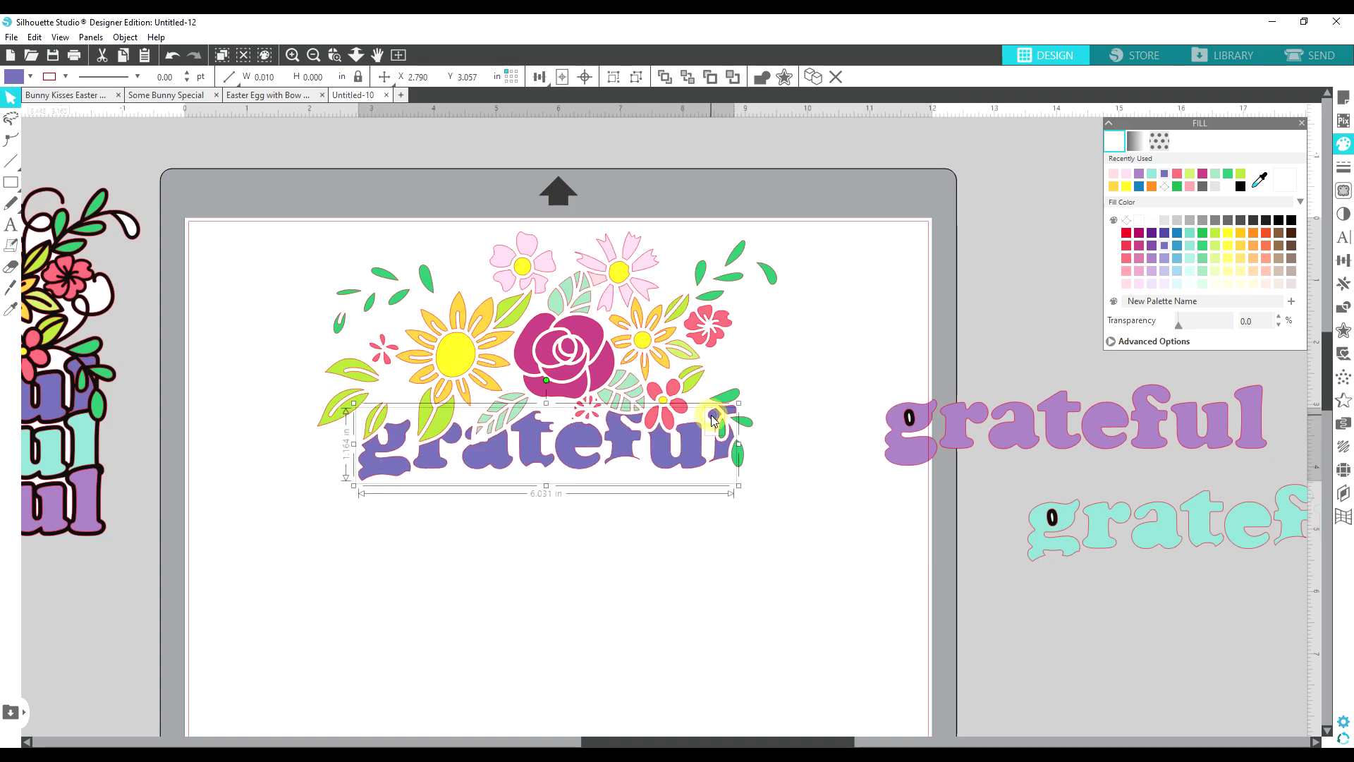
Add the small blue-violet pieces of the "l" to the selected letters, group them and move the line off the mat below the aqua one.
left_click_drag(712, 423, 727, 411)
right_click(727, 411)
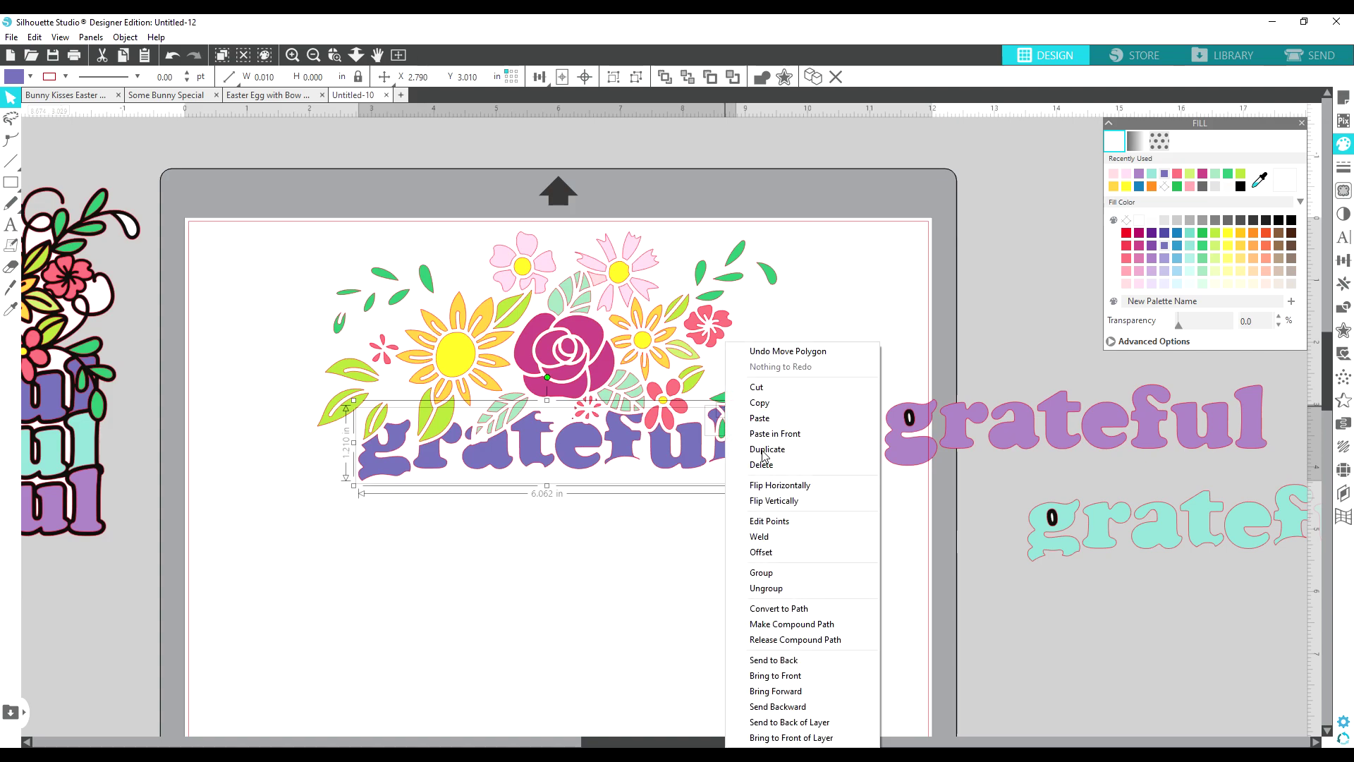
left_click(783, 575)
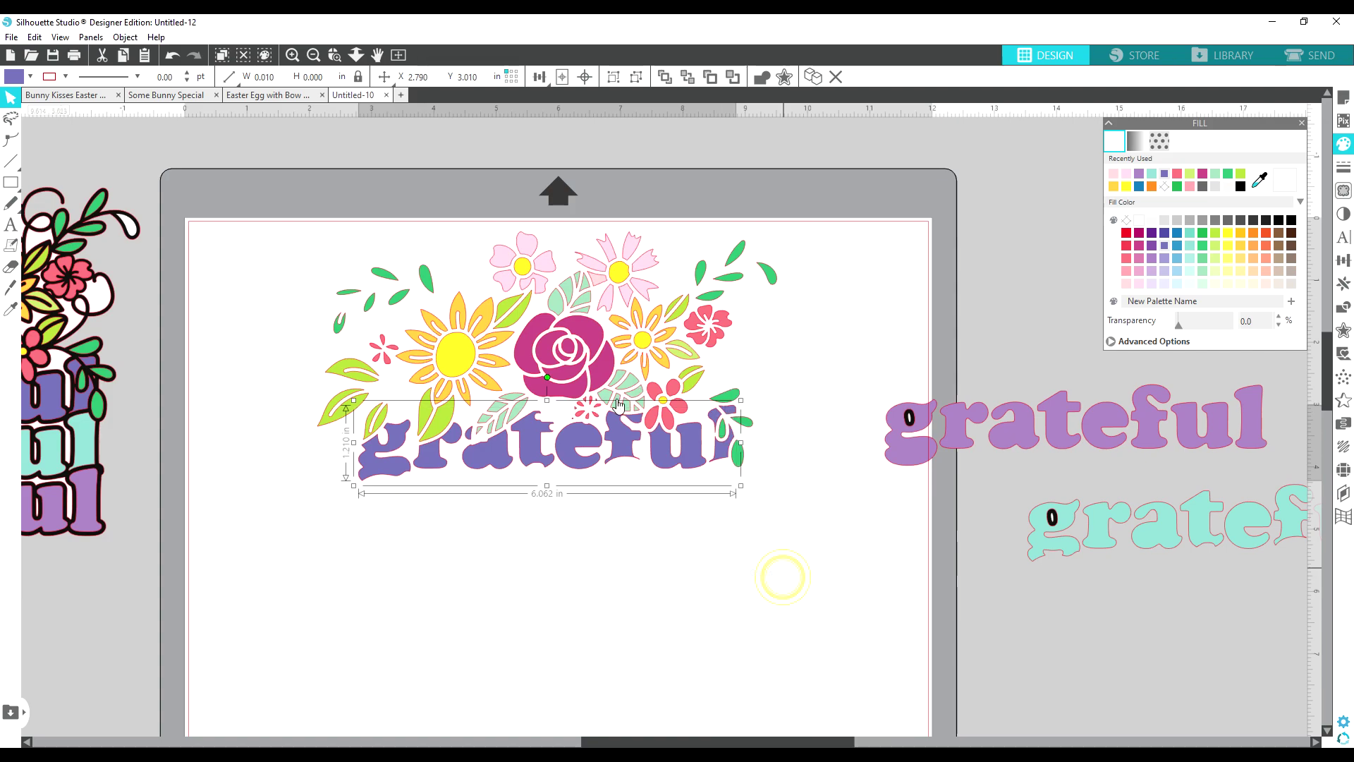
left_click_drag(624, 464, 1194, 618)
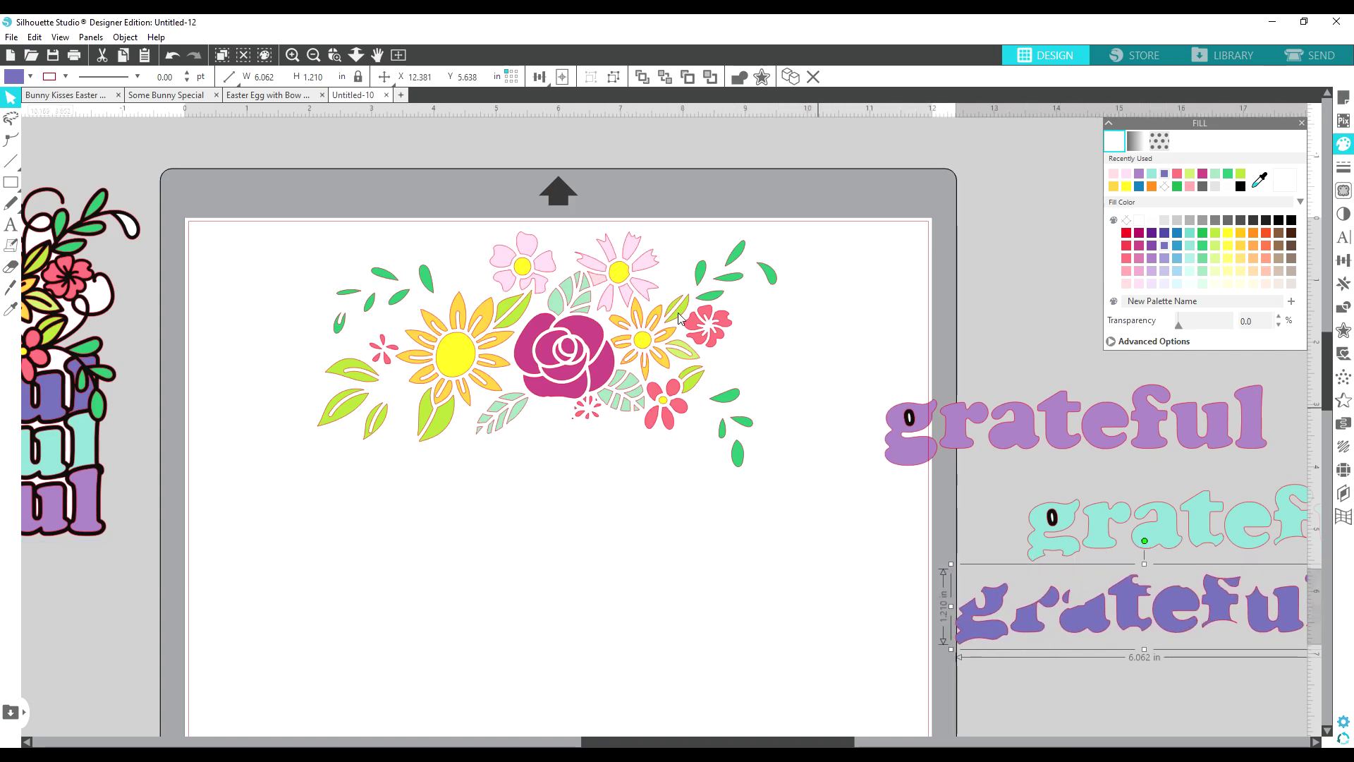
Group all the dark green leaves on both sides of the flowers and move the group off the mat above its upper-right corner.
left_click_drag(668, 743, 639, 743)
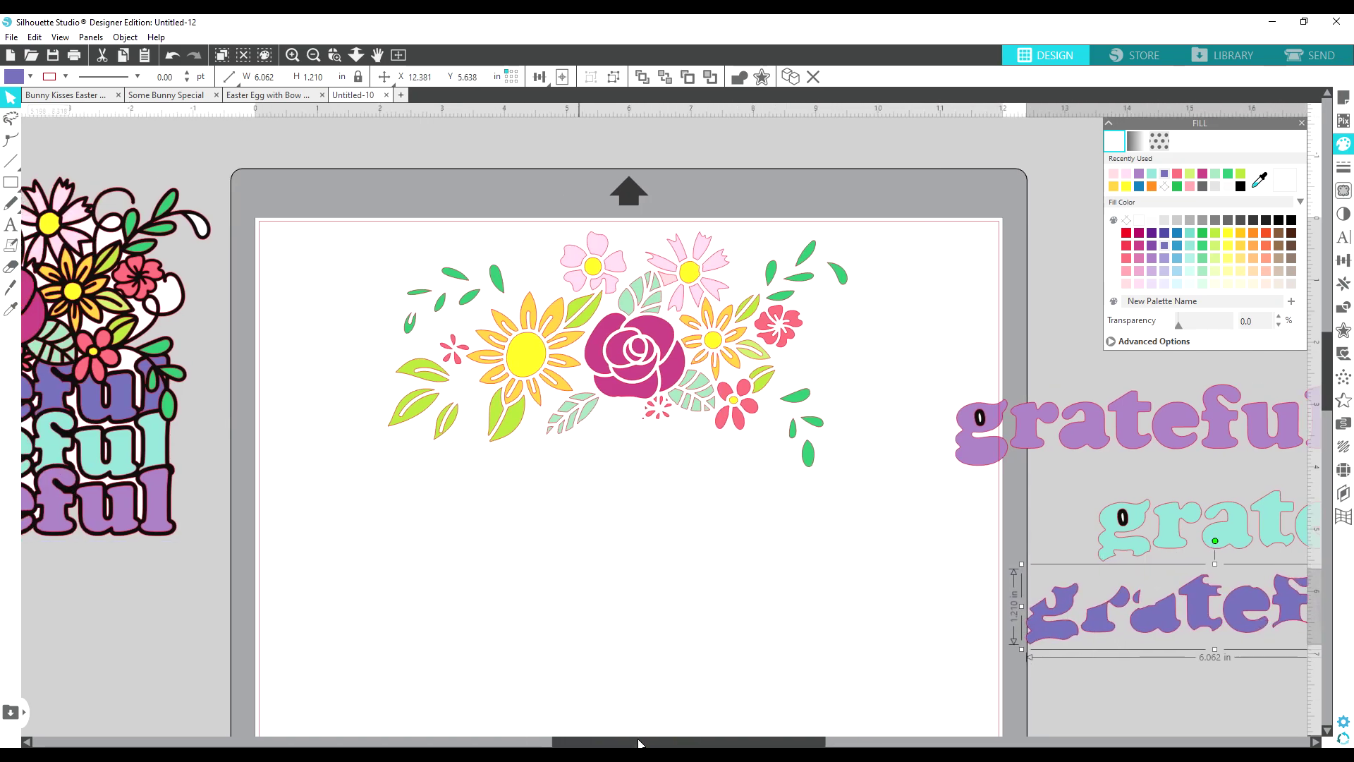
left_click(804, 455)
left_click(810, 426)
left_click(718, 574)
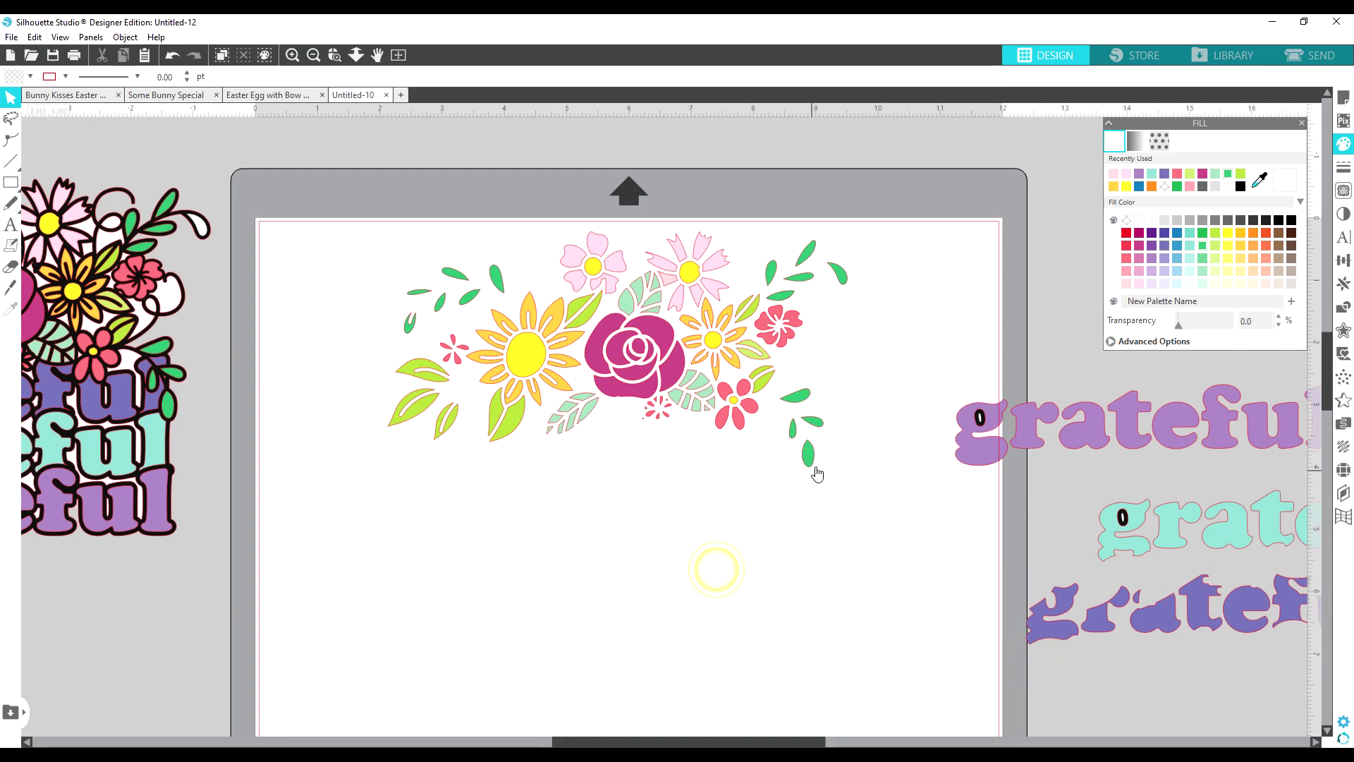
left_click(816, 470)
left_click(793, 428, "shift")
left_click(812, 422, "shift")
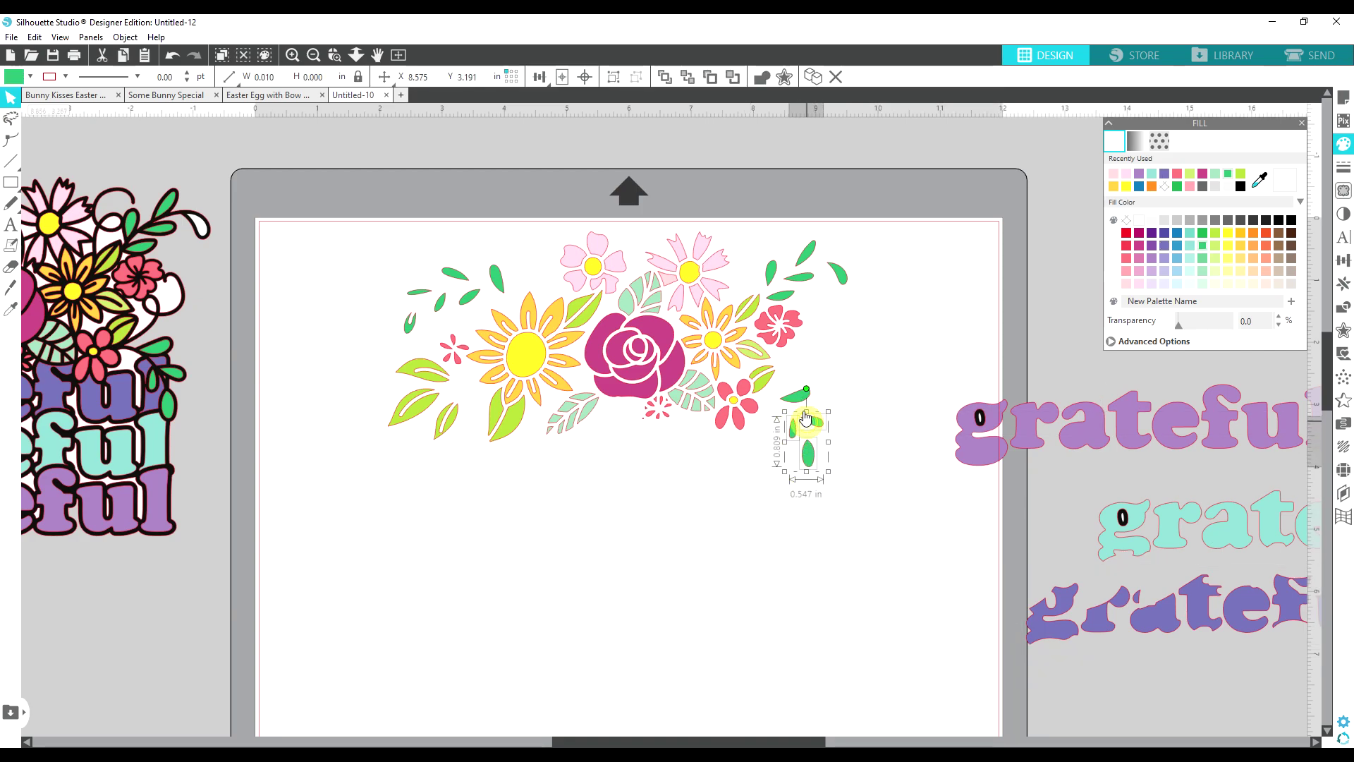
left_click(795, 395, "shift")
left_click(770, 286, "shift")
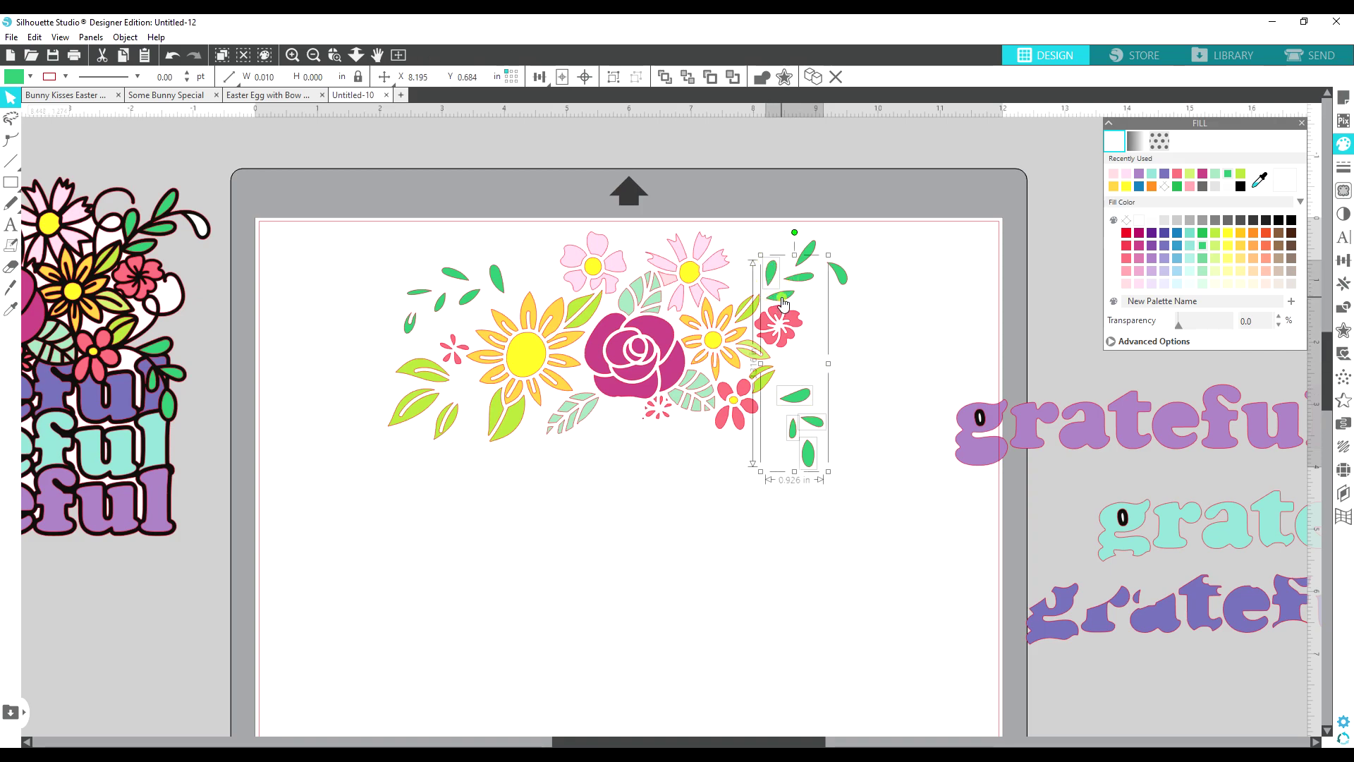
left_click(801, 276, "shift")
left_click(807, 261, "shift")
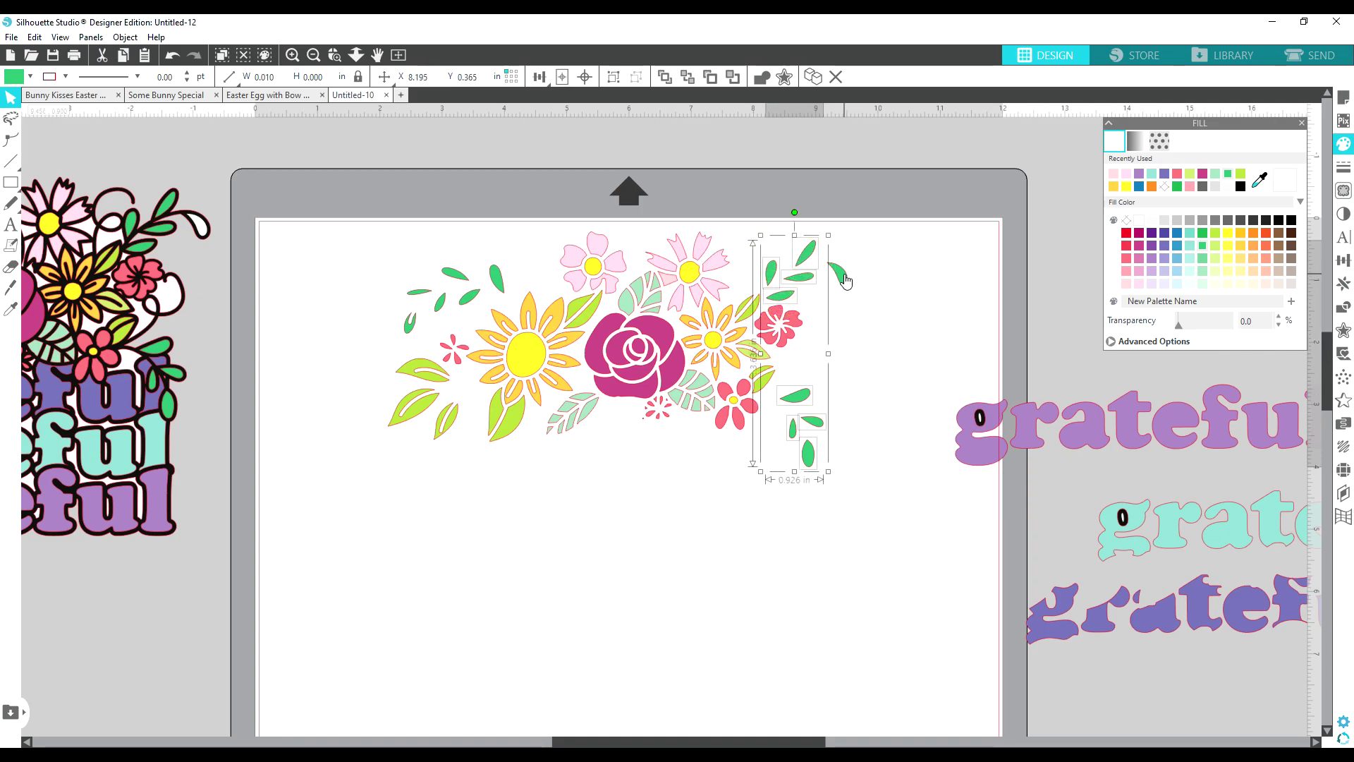
left_click(840, 275, "shift")
left_click(496, 281, "shift")
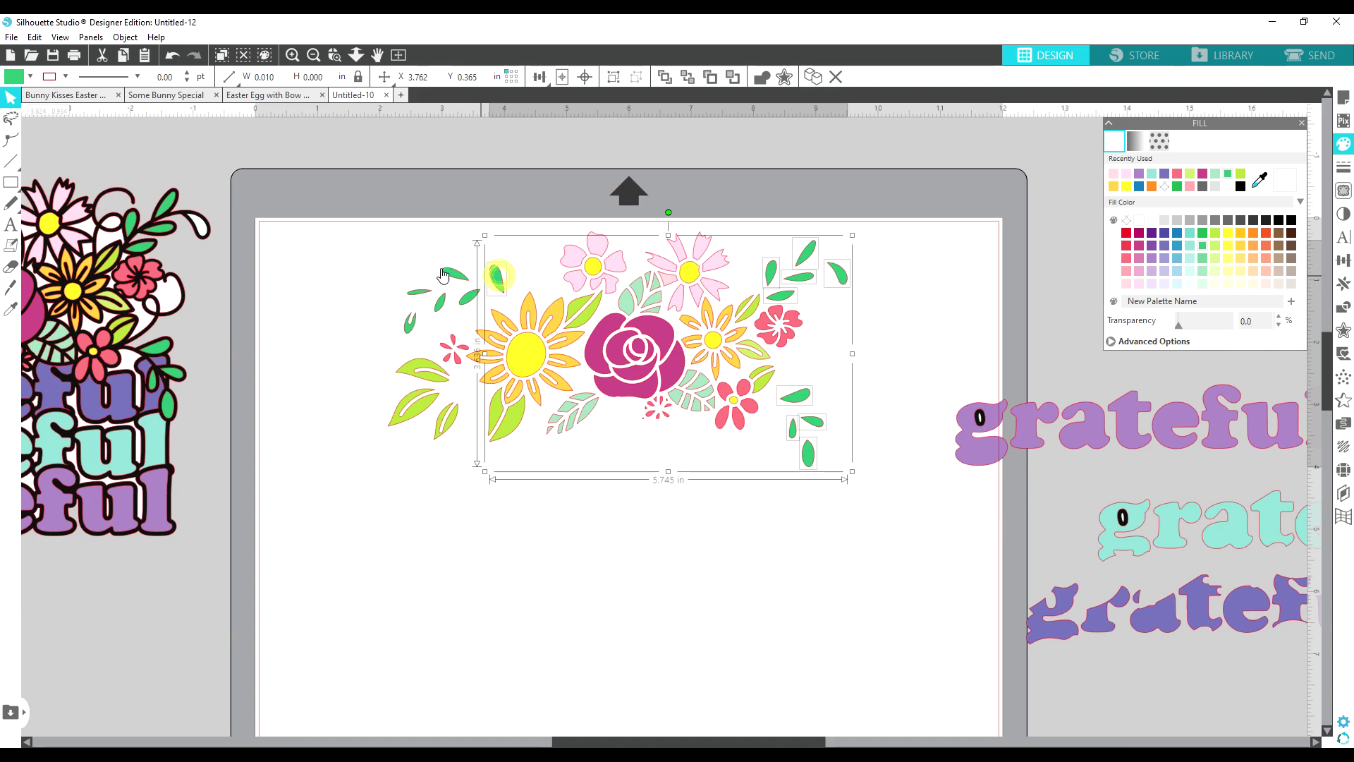
left_click(455, 274, "shift")
left_click(440, 304, "shift")
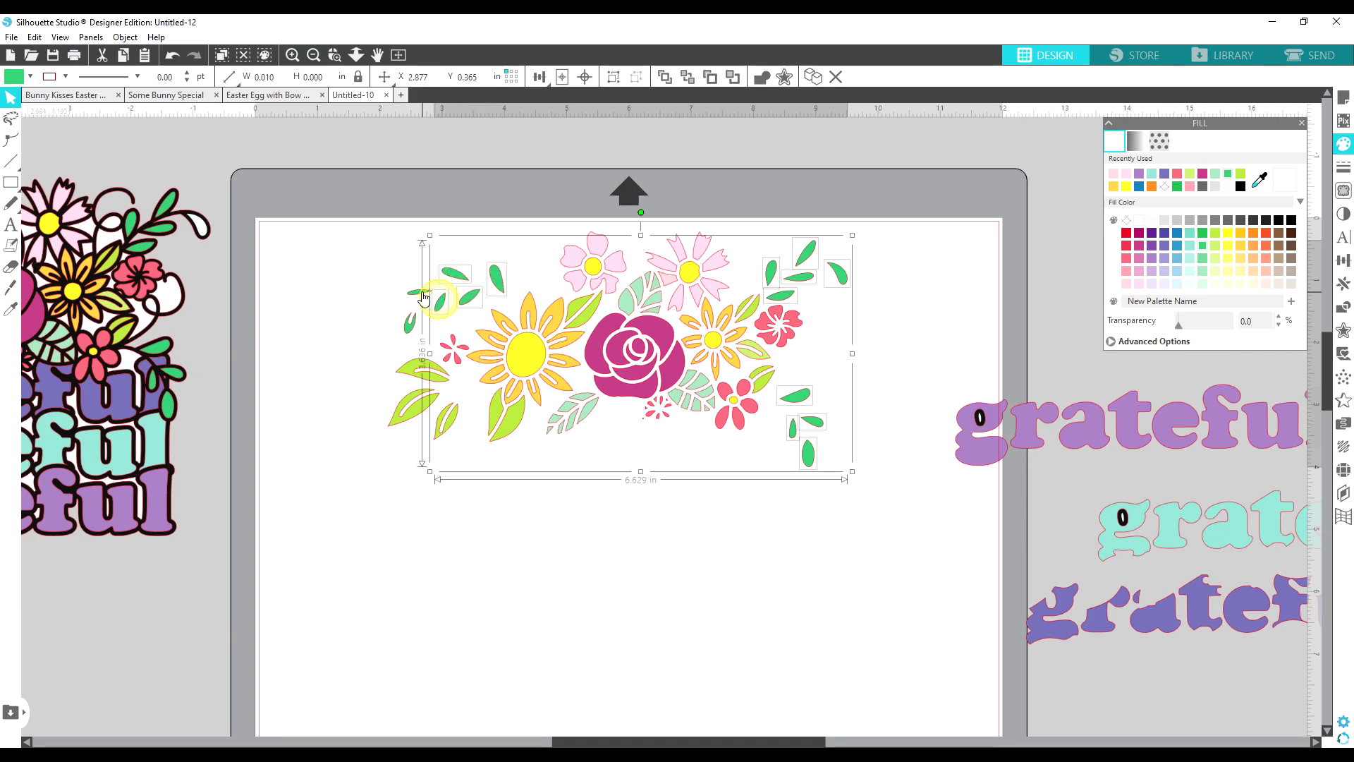
left_click(419, 292, "shift")
left_click(410, 324, "shift")
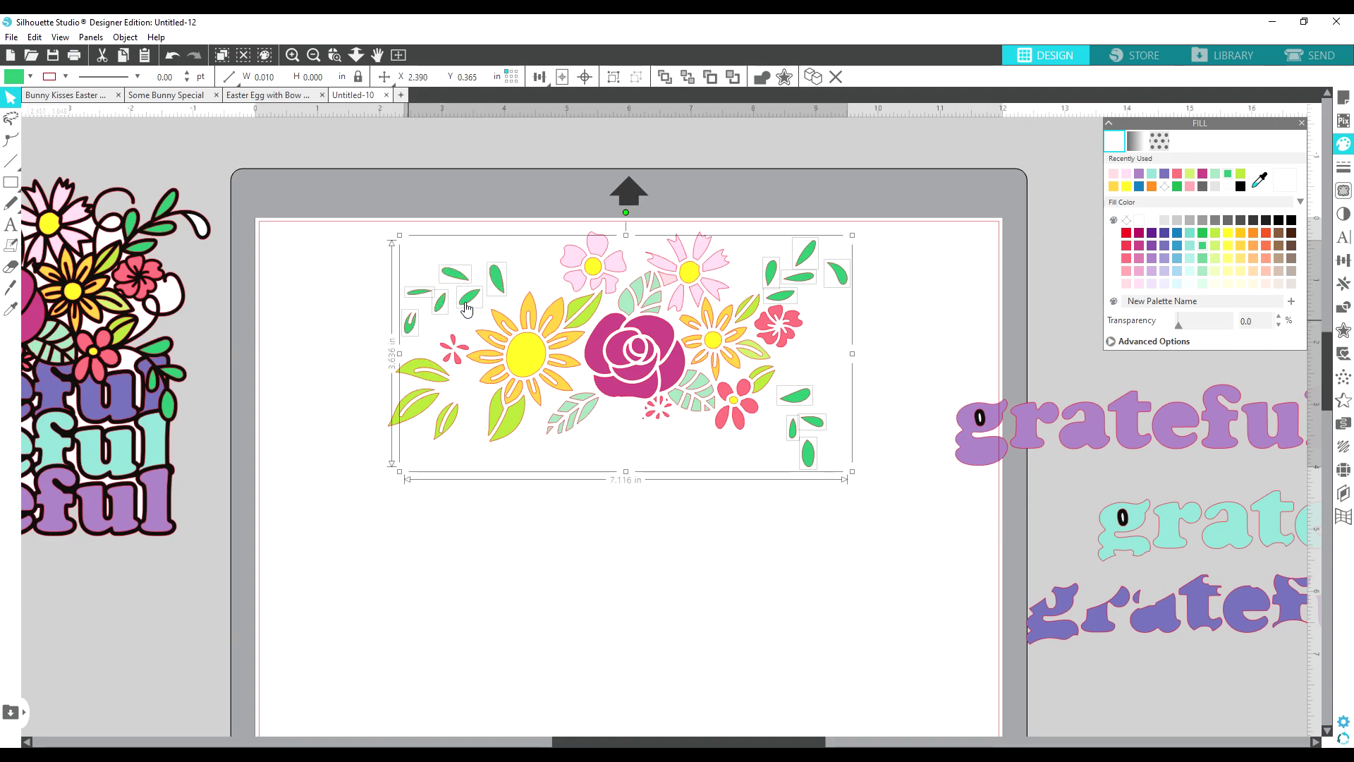
right_click(824, 461)
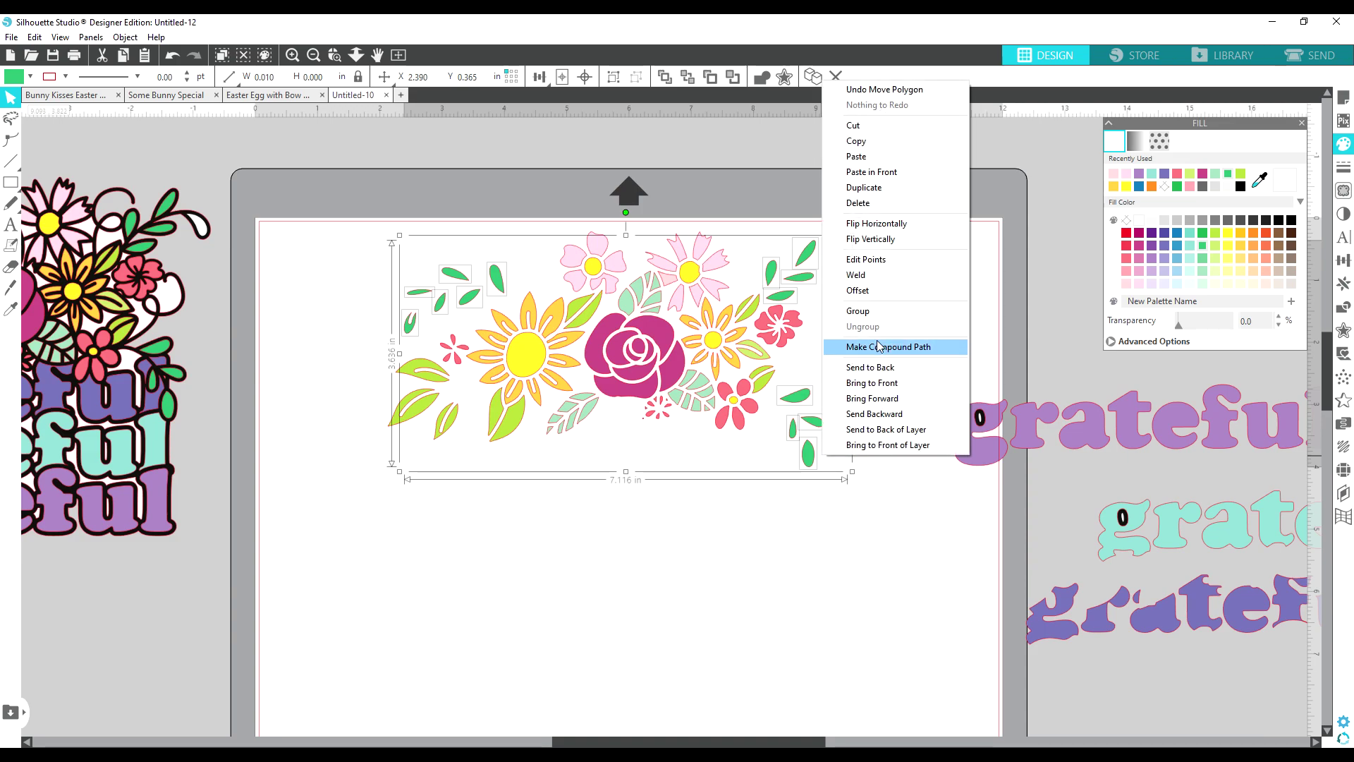
left_click(864, 307)
left_click_drag(802, 451, 1231, 260)
left_click(822, 492)
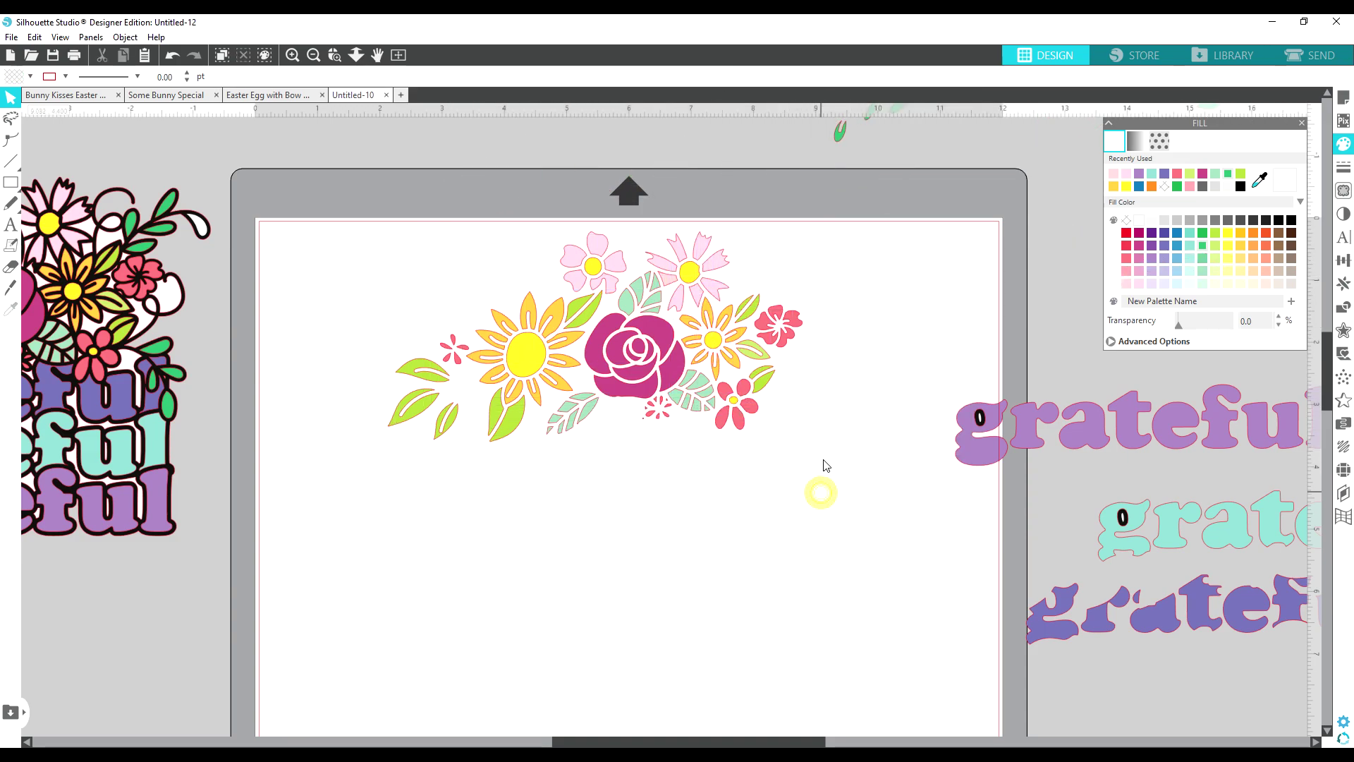
Group all the lime green leaves around the flowers and move the group away to the mat's upper-right corner.
left_click(418, 381)
left_click(402, 421, "shift")
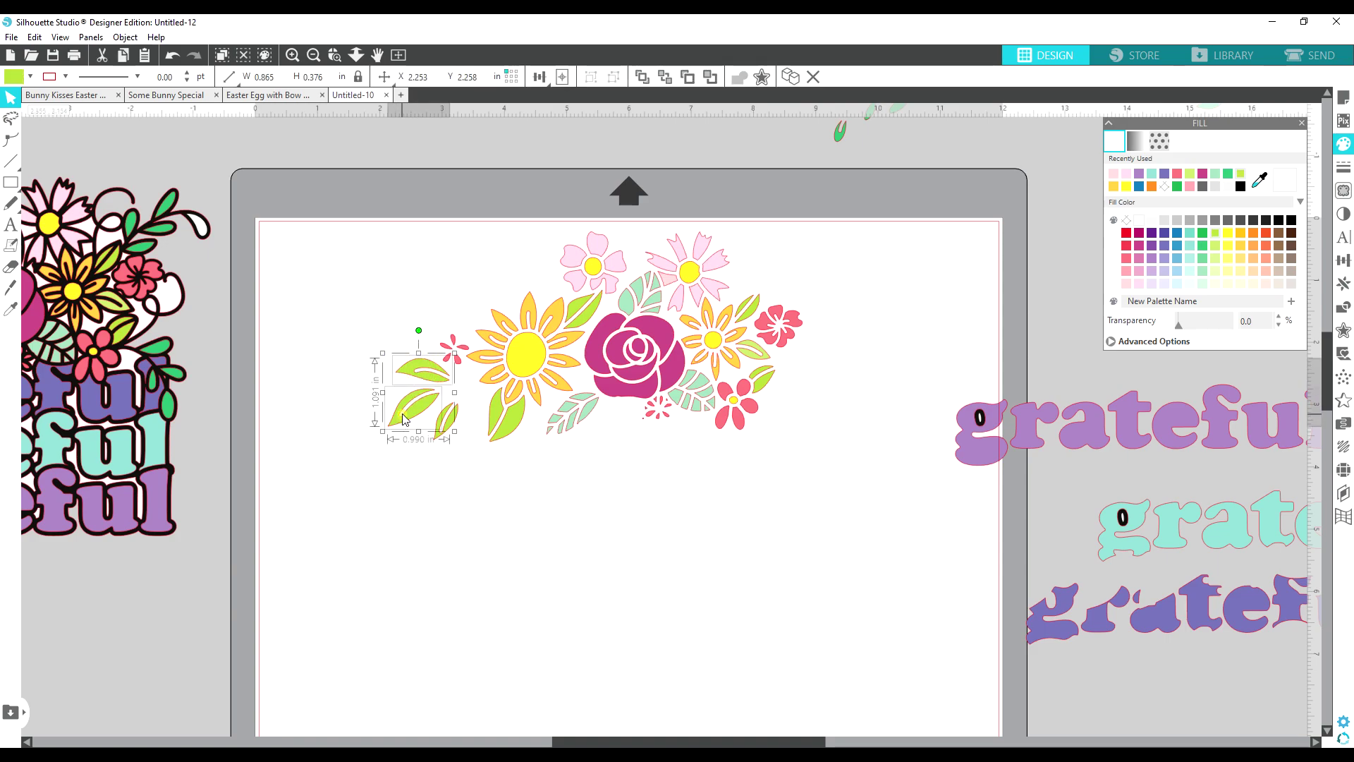
left_click(452, 422, "shift")
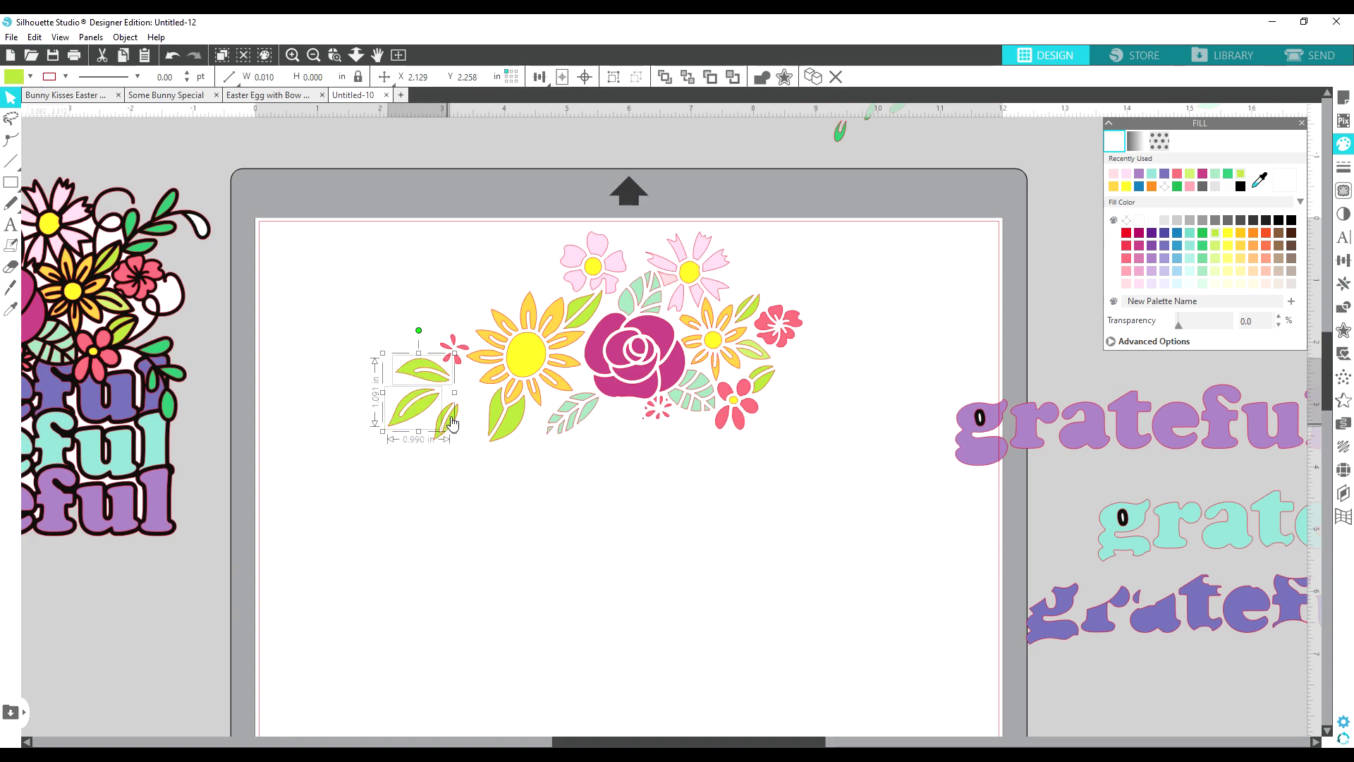
left_click(517, 419, "shift")
left_click(581, 310, "shift")
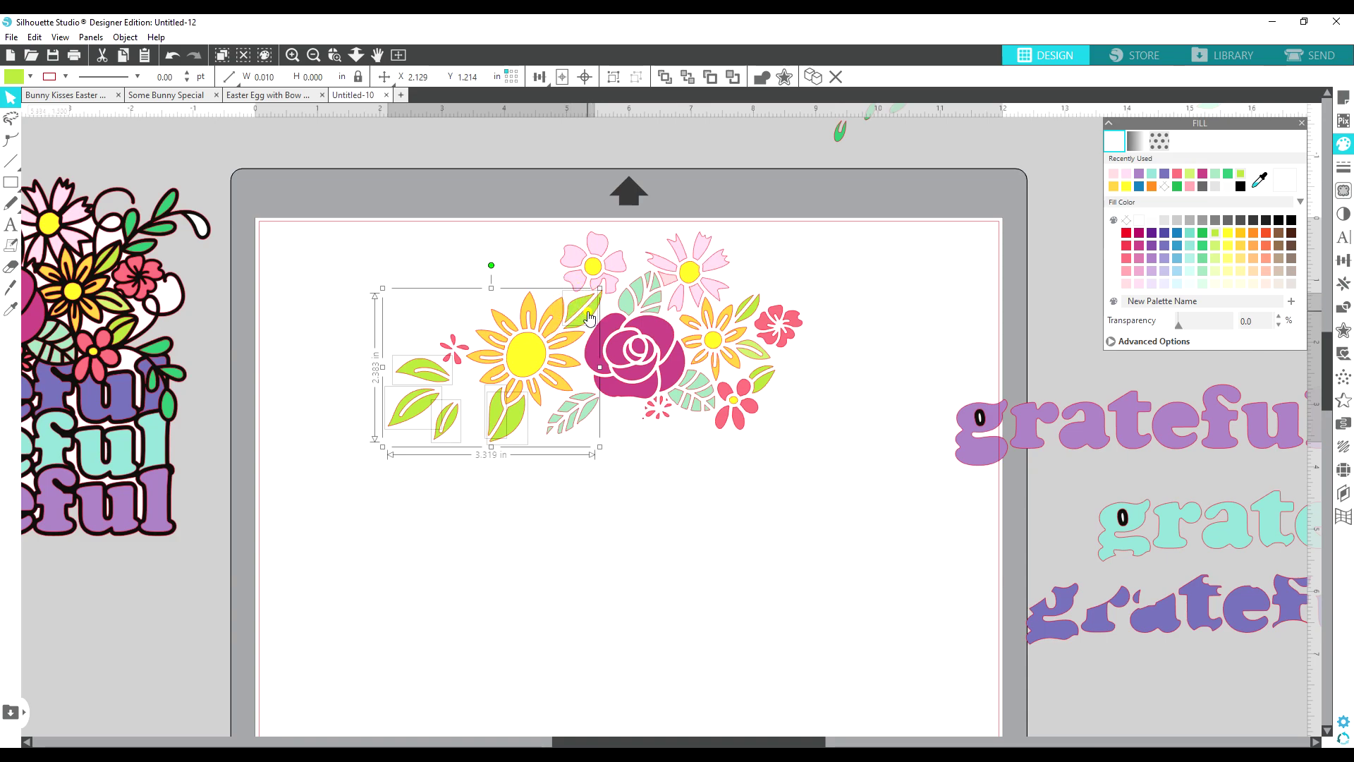
left_click(744, 308, "shift")
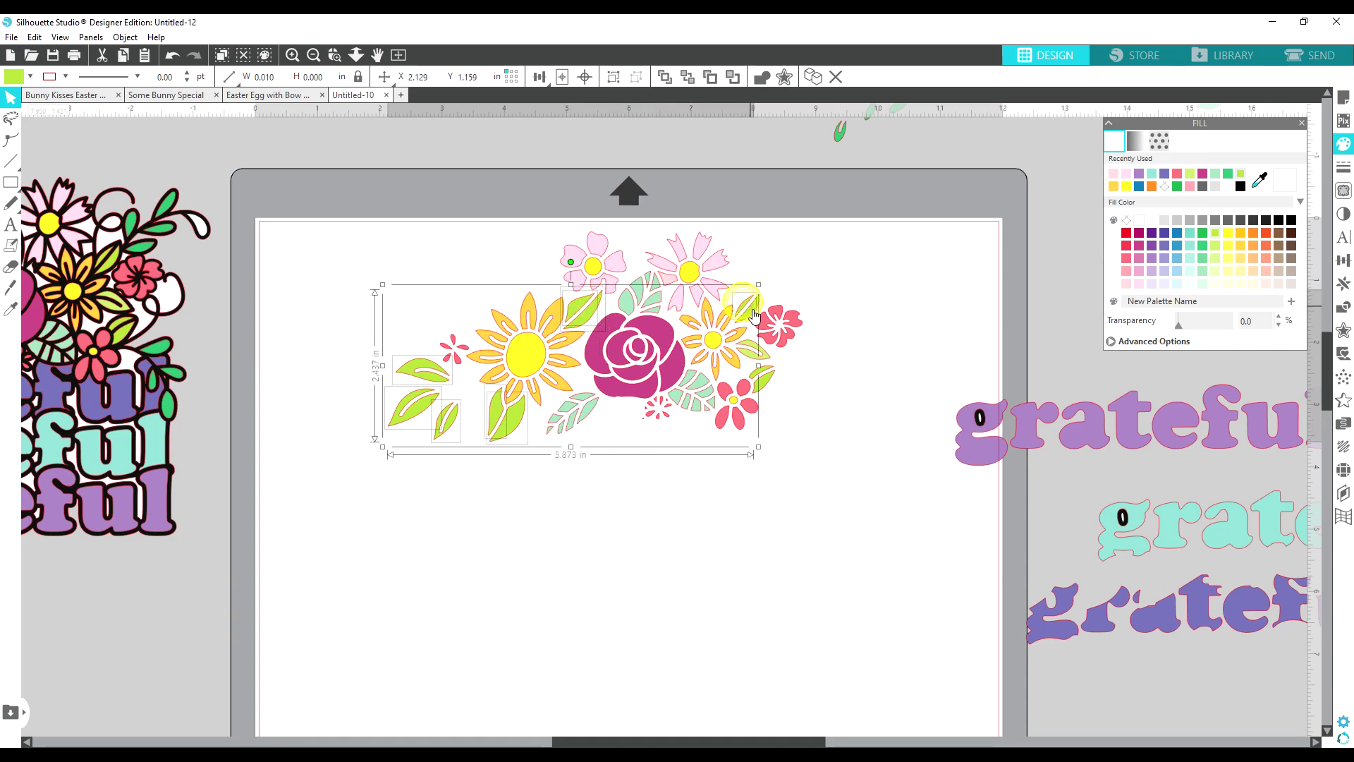
left_click(756, 356, "shift")
left_click(761, 378, "shift")
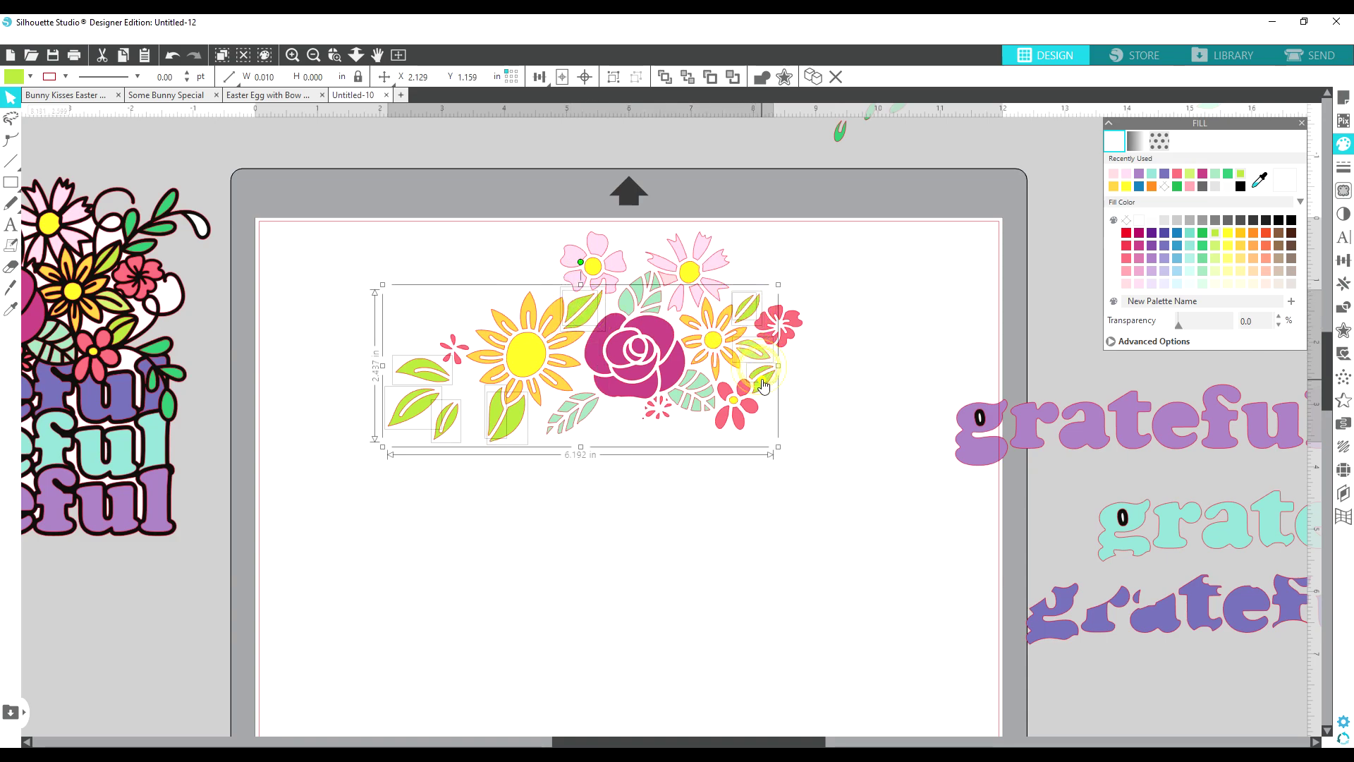
right_click(764, 375)
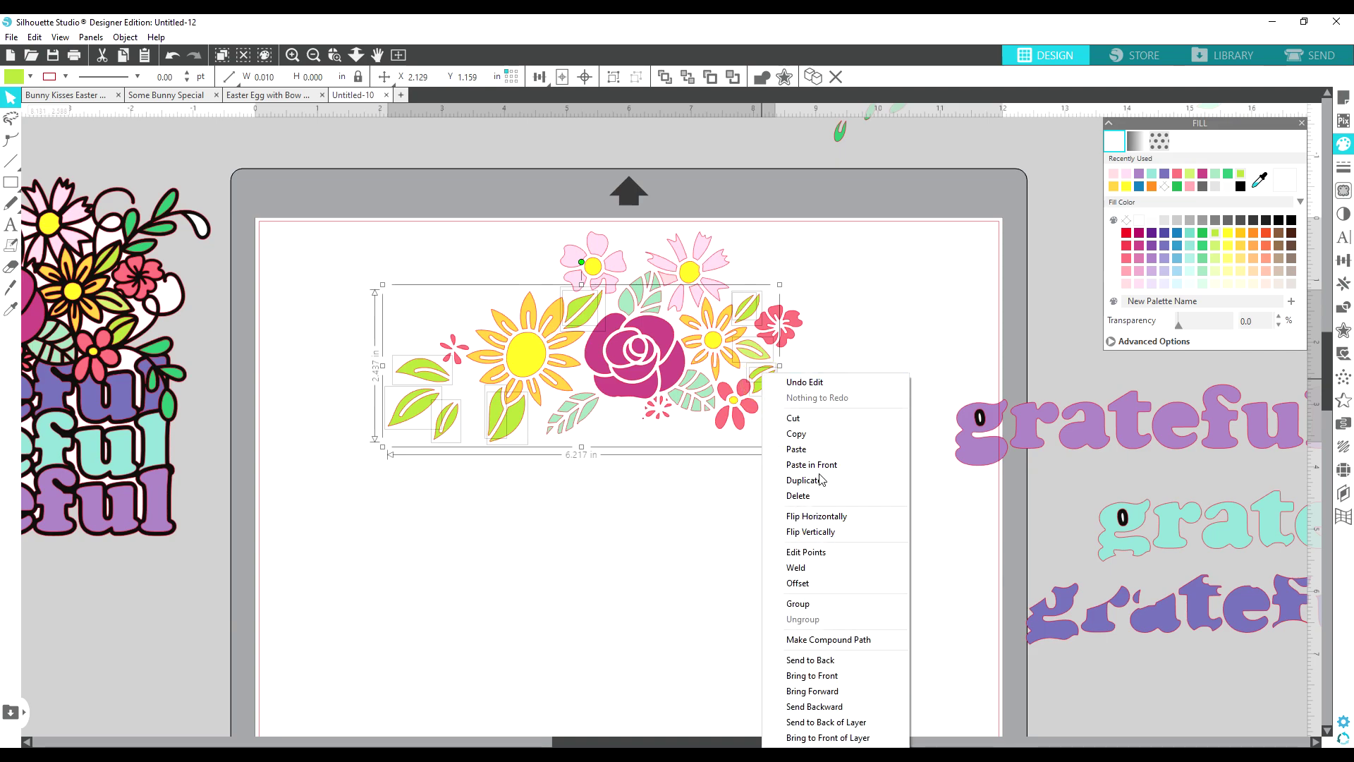
left_click(818, 603)
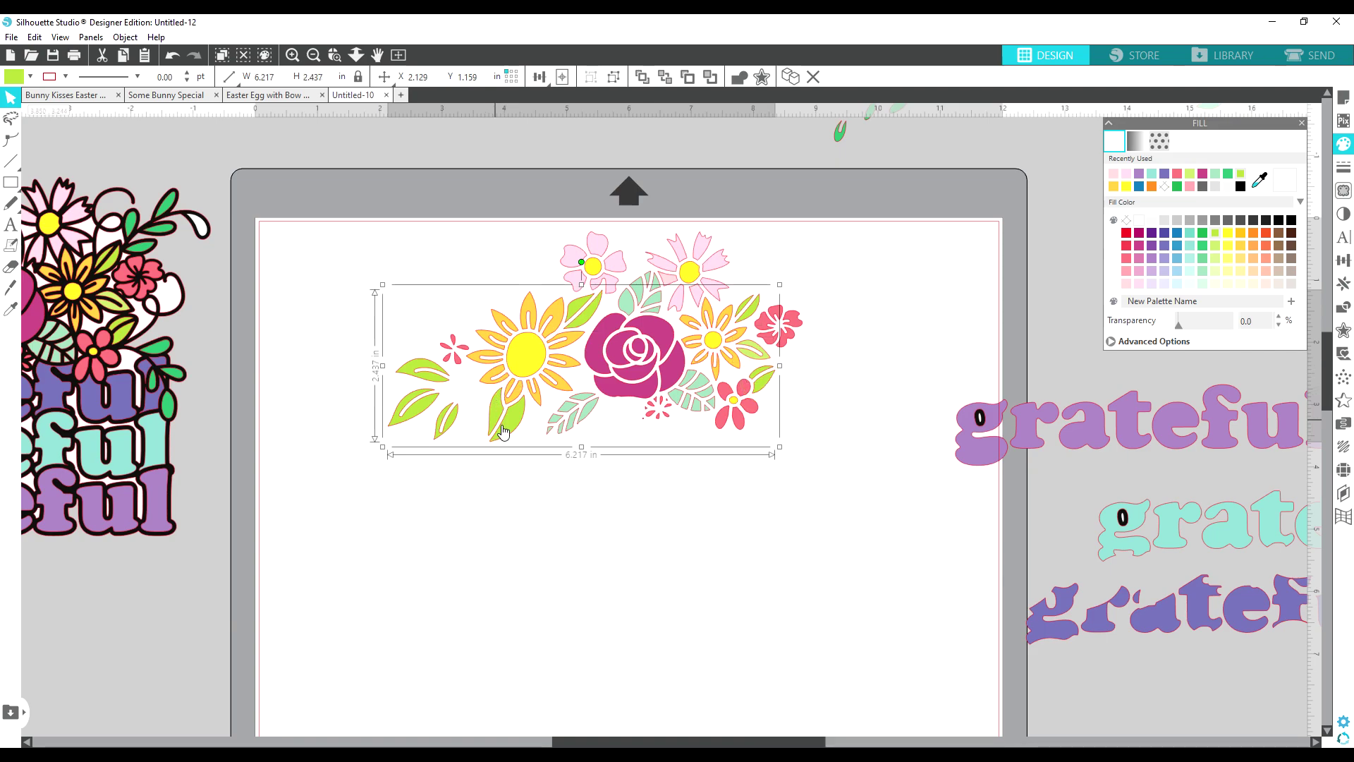
left_click_drag(518, 426, 994, 241)
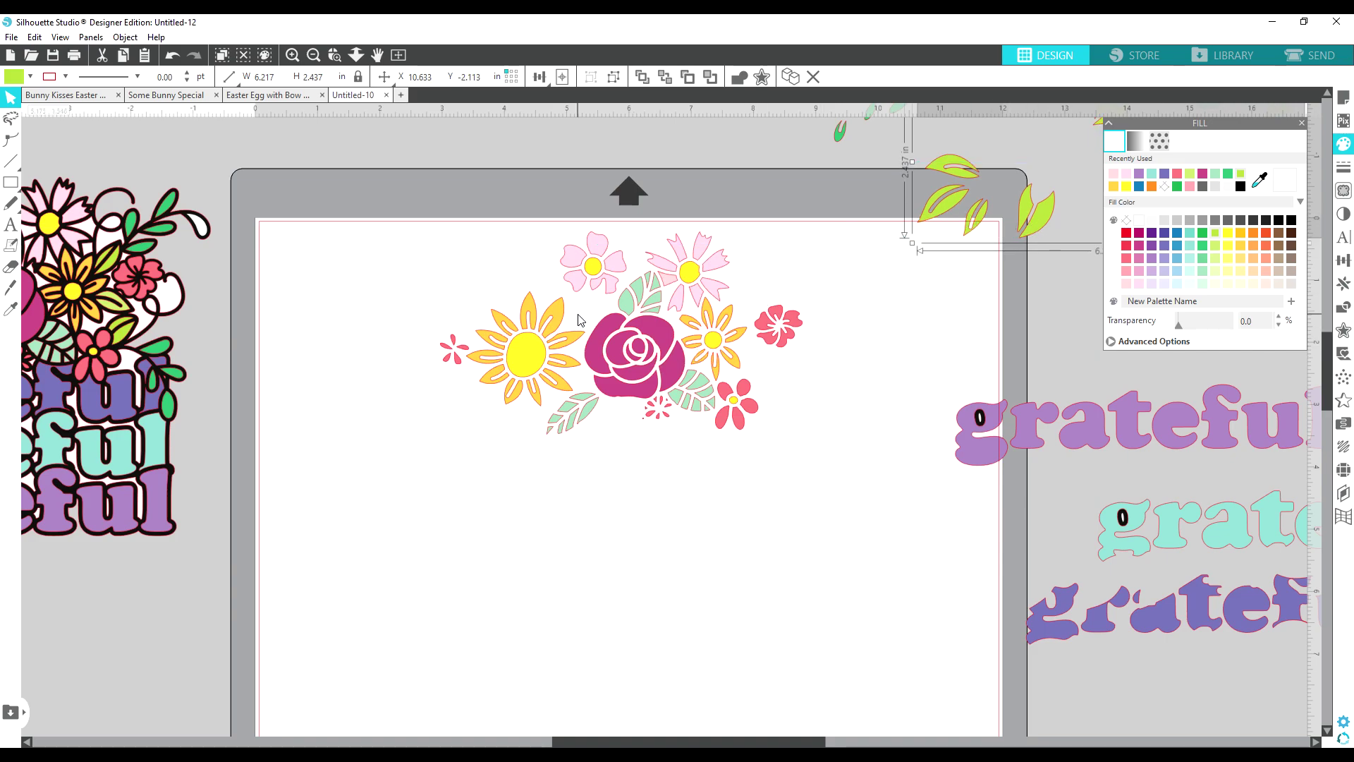
Group the five yellow flower centers and move the group beside the lime leaves at the mat's upper-right corner.
left_click(526, 361)
left_click(588, 271, "shift")
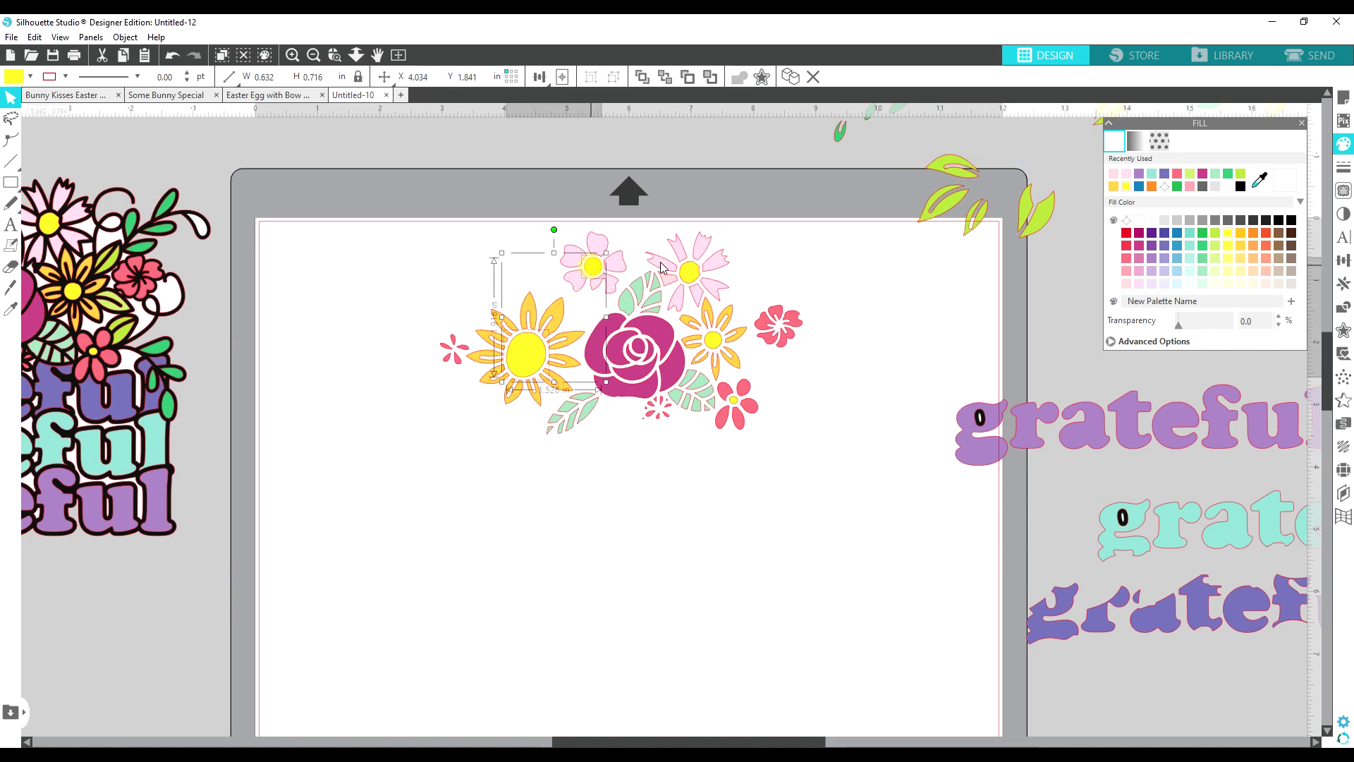
left_click(689, 273, "shift")
left_click(714, 340, "shift")
left_click(735, 403, "shift")
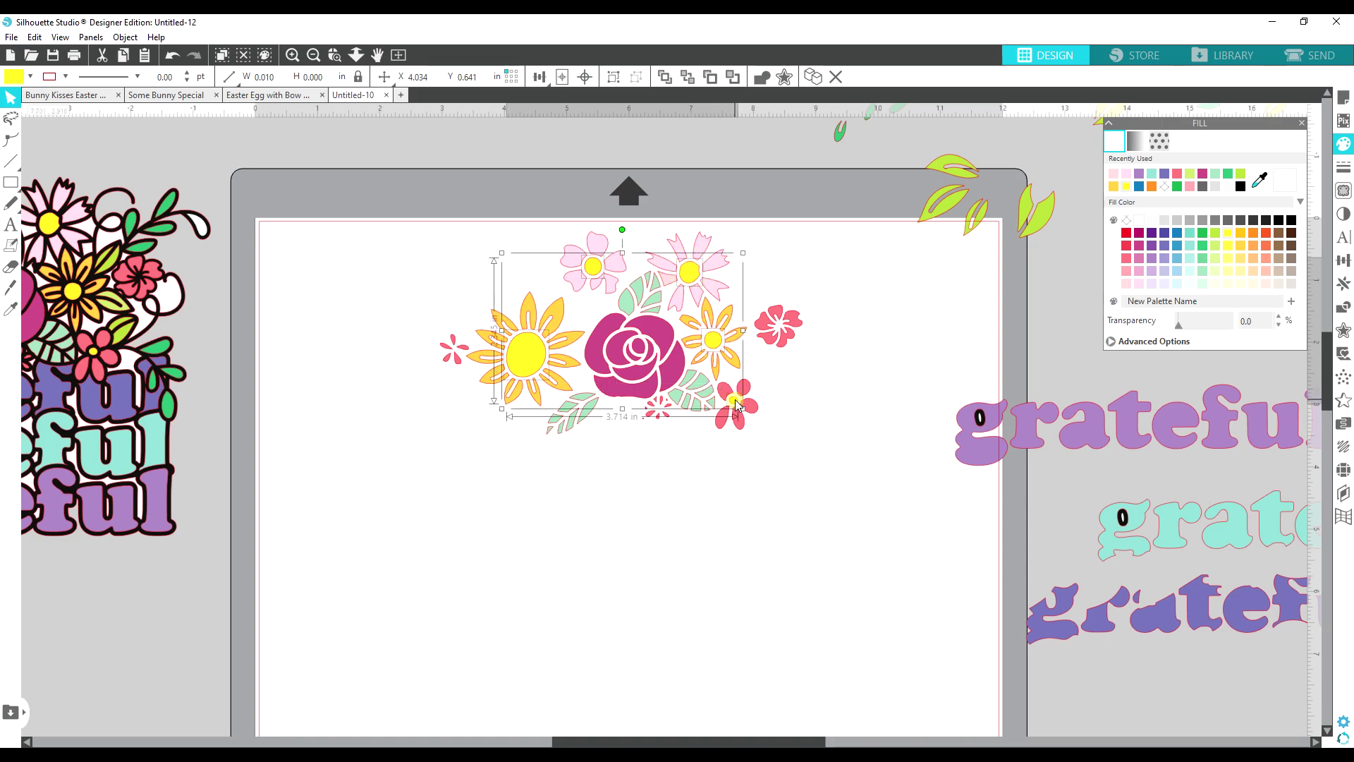
right_click(736, 407)
left_click(770, 256)
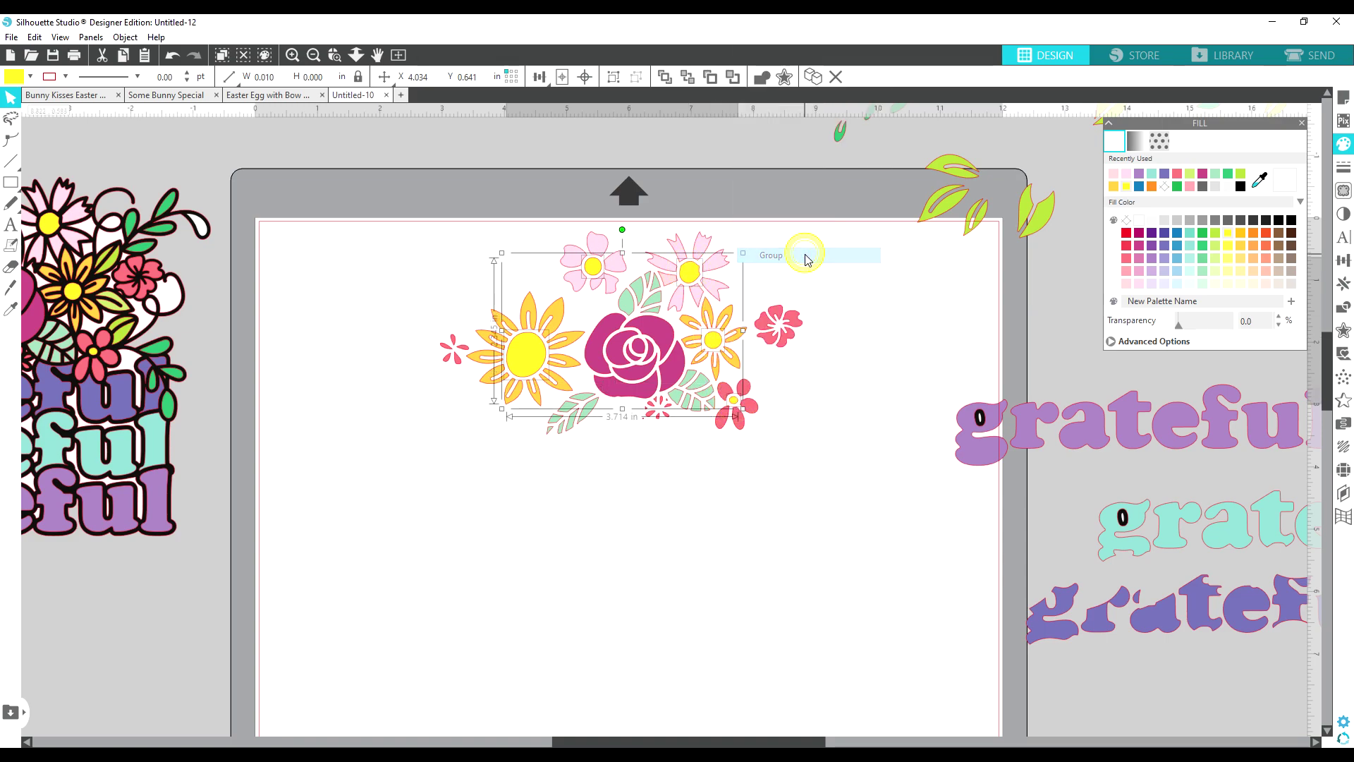
left_click_drag(595, 342, 894, 209)
left_click(833, 440)
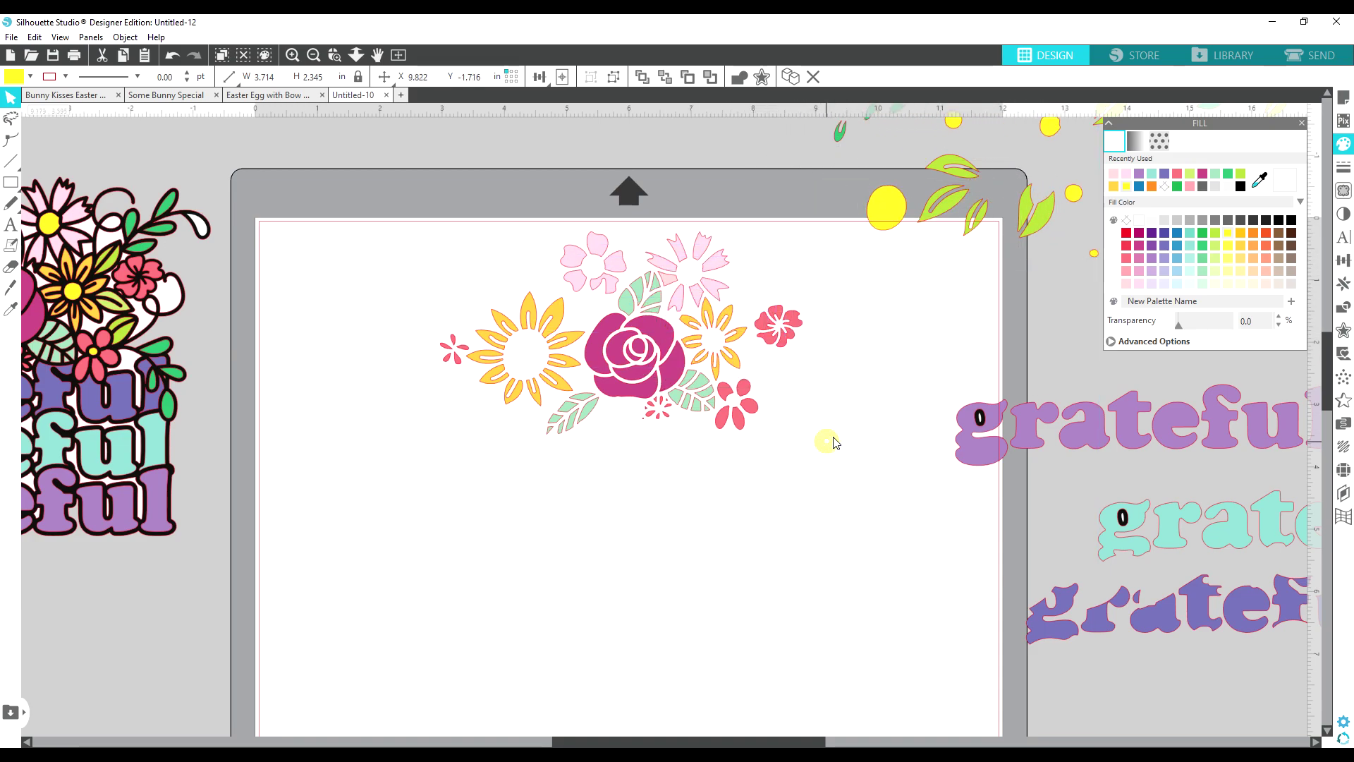
Group the orange petals of both sunflowers and move the group to the mat's upper-left corner.
left_click_drag(478, 299, 559, 407)
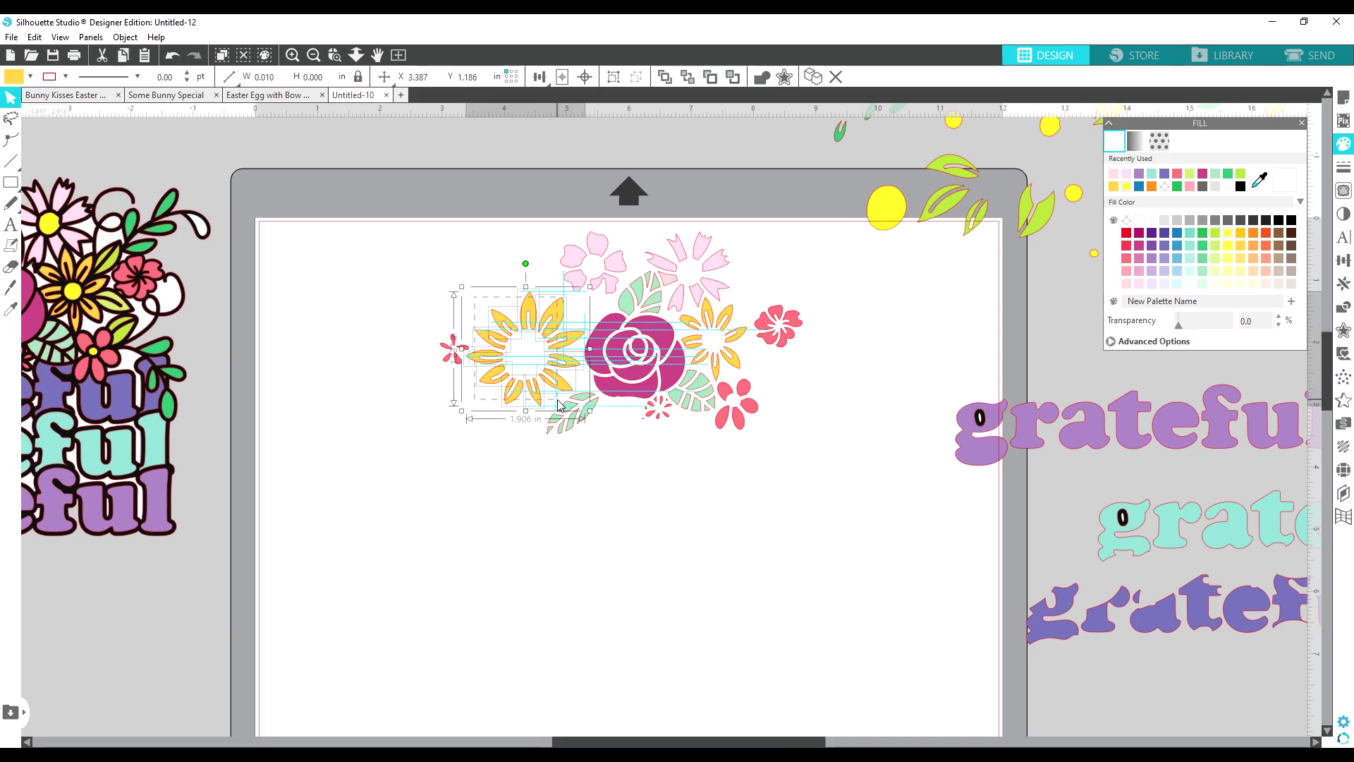
left_click(694, 324, "shift")
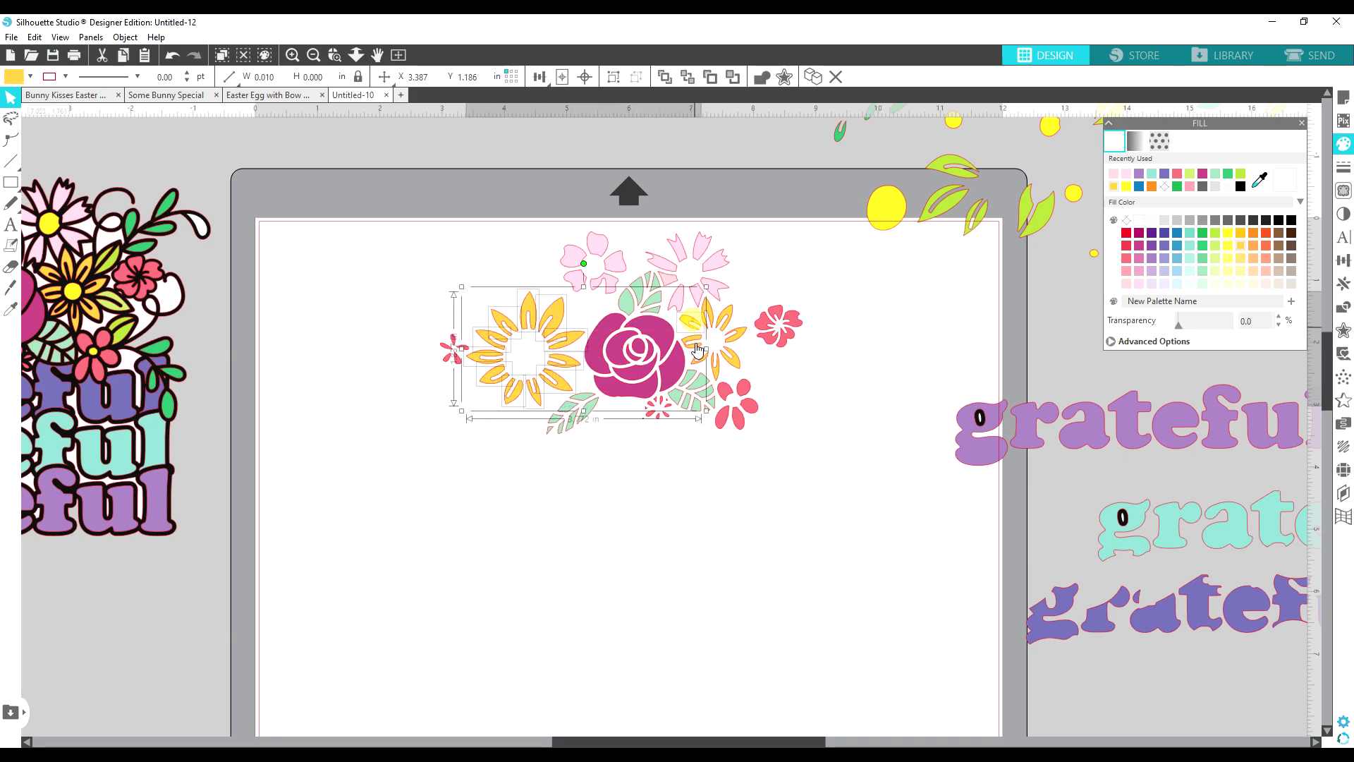
left_click_drag(732, 367, 730, 325)
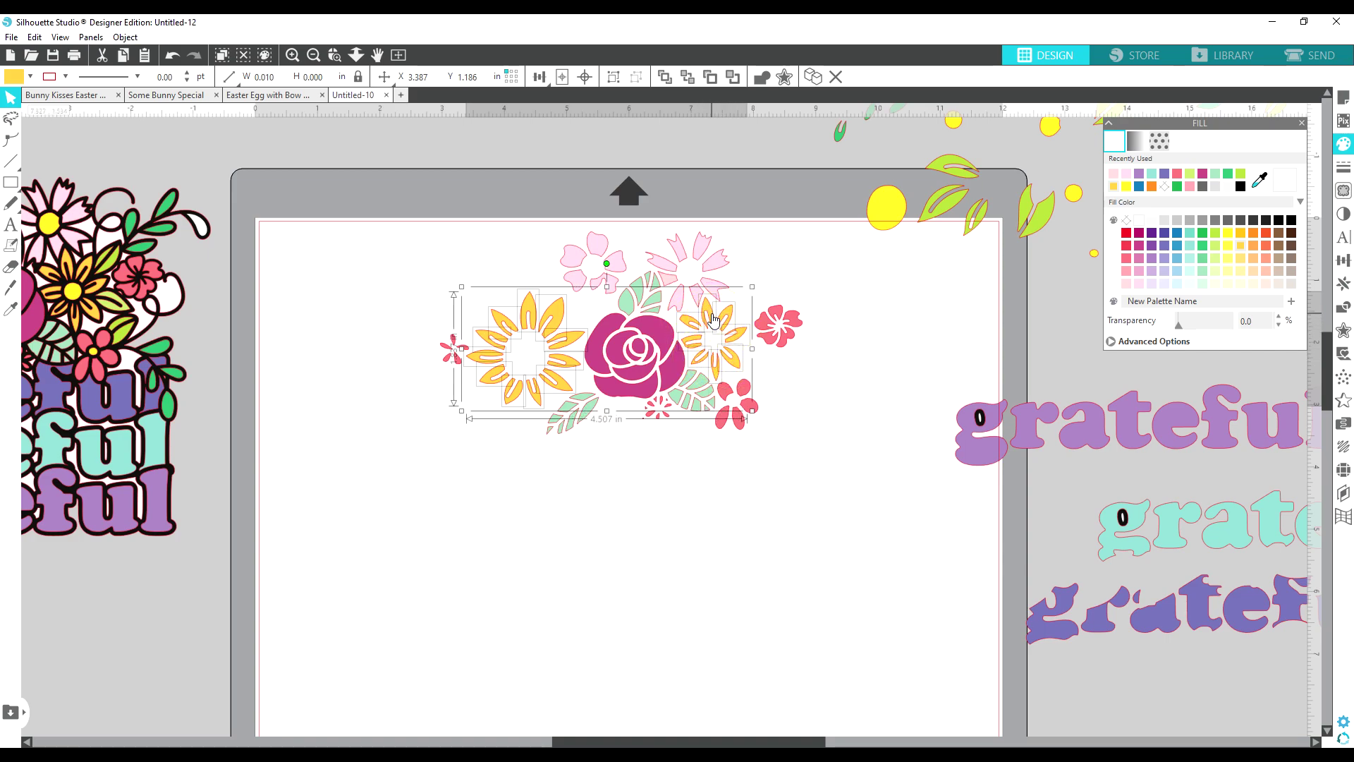
right_click(713, 320)
left_click(760, 540)
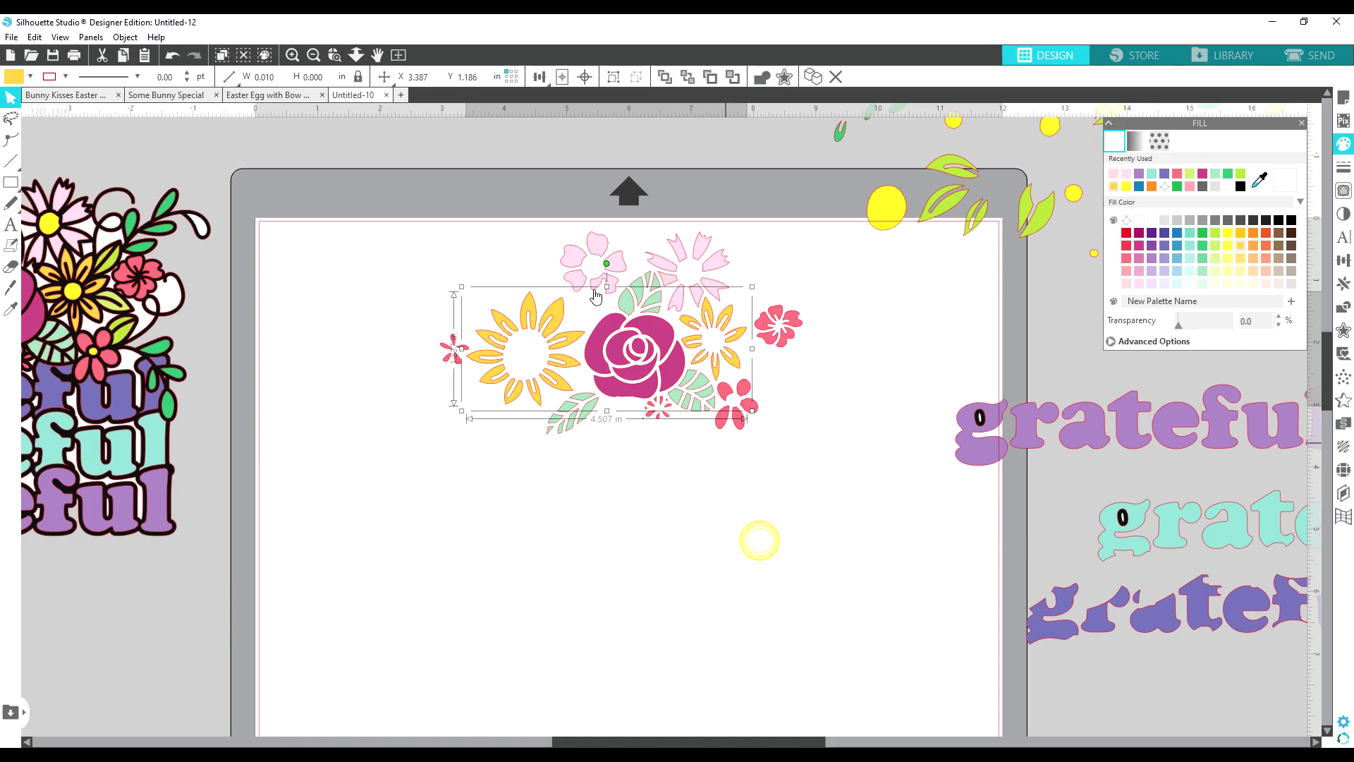
left_click_drag(557, 346, 293, 219)
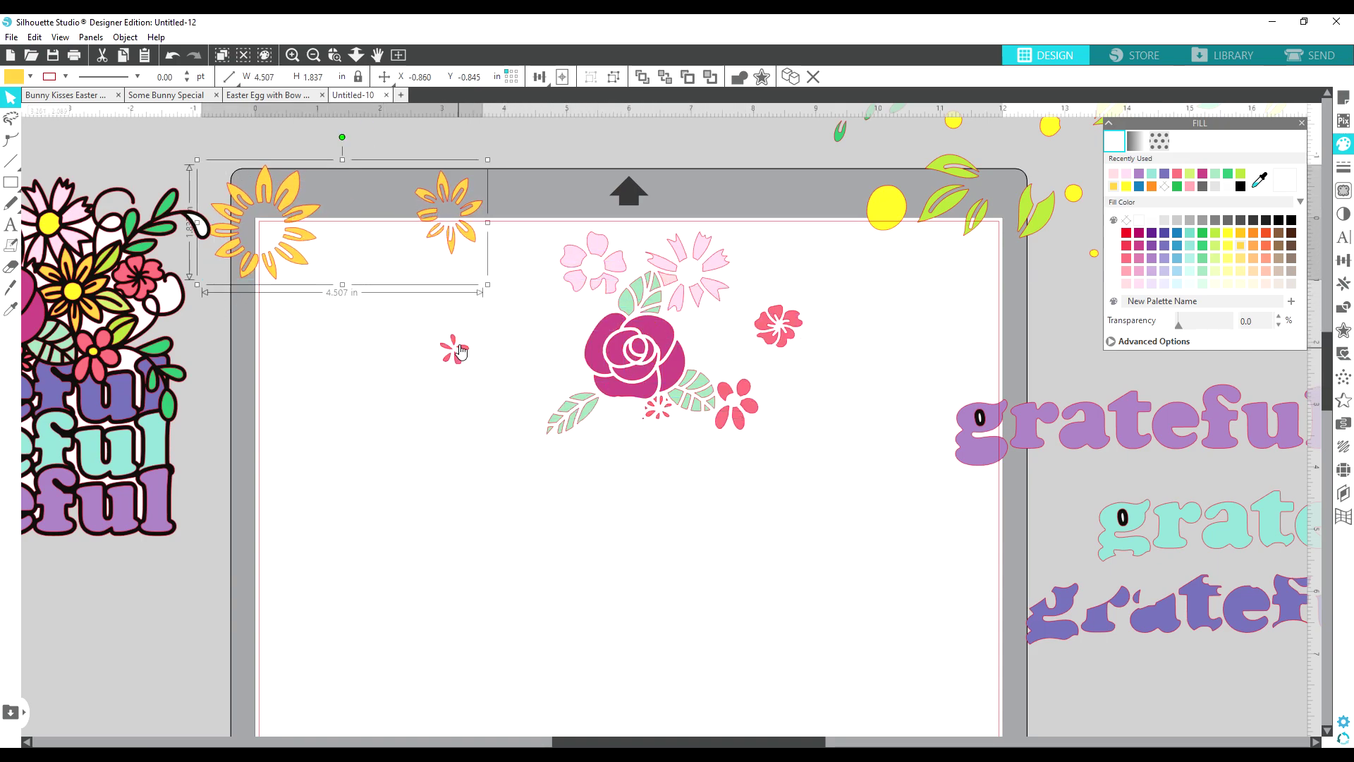
Group the petals of the four coral flowers and move the group down to the empty area of the mat below the rose.
left_click_drag(412, 308, 477, 385)
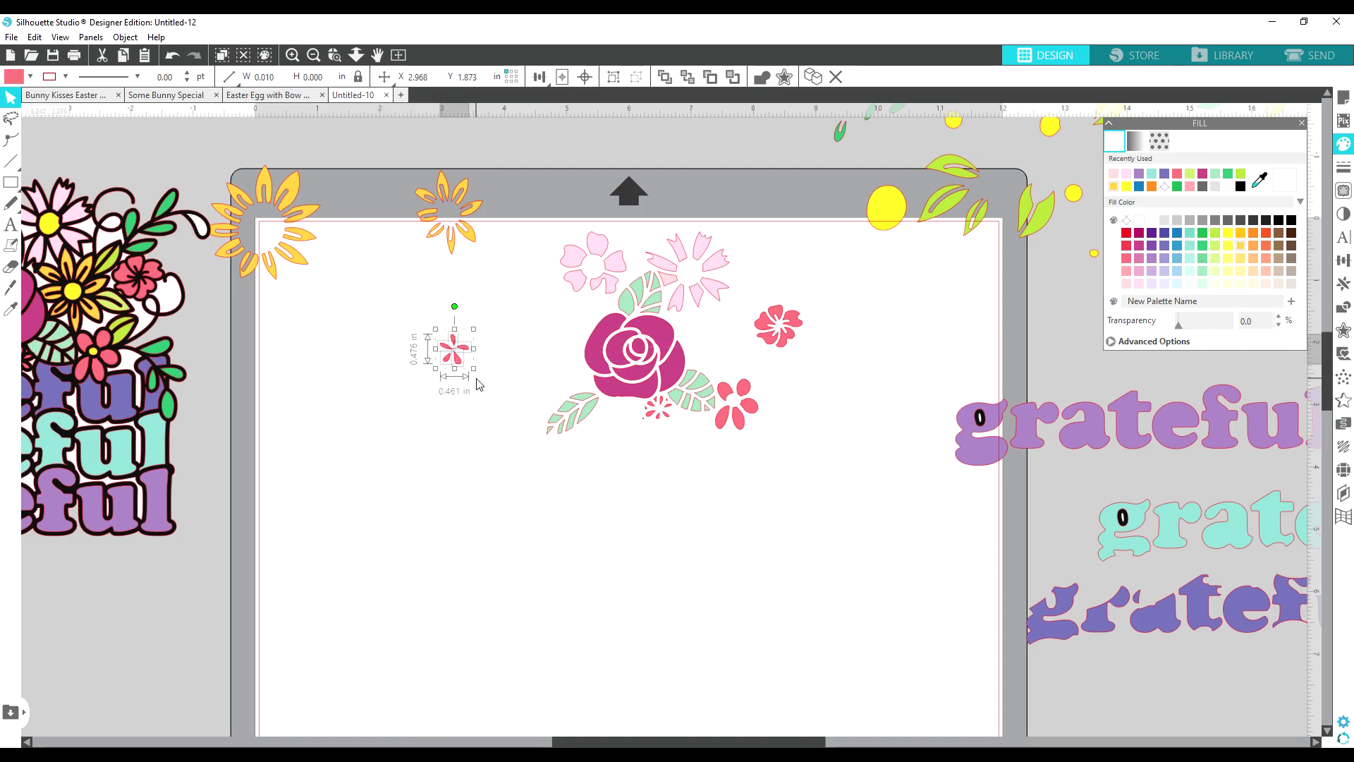
left_click(772, 323, "shift")
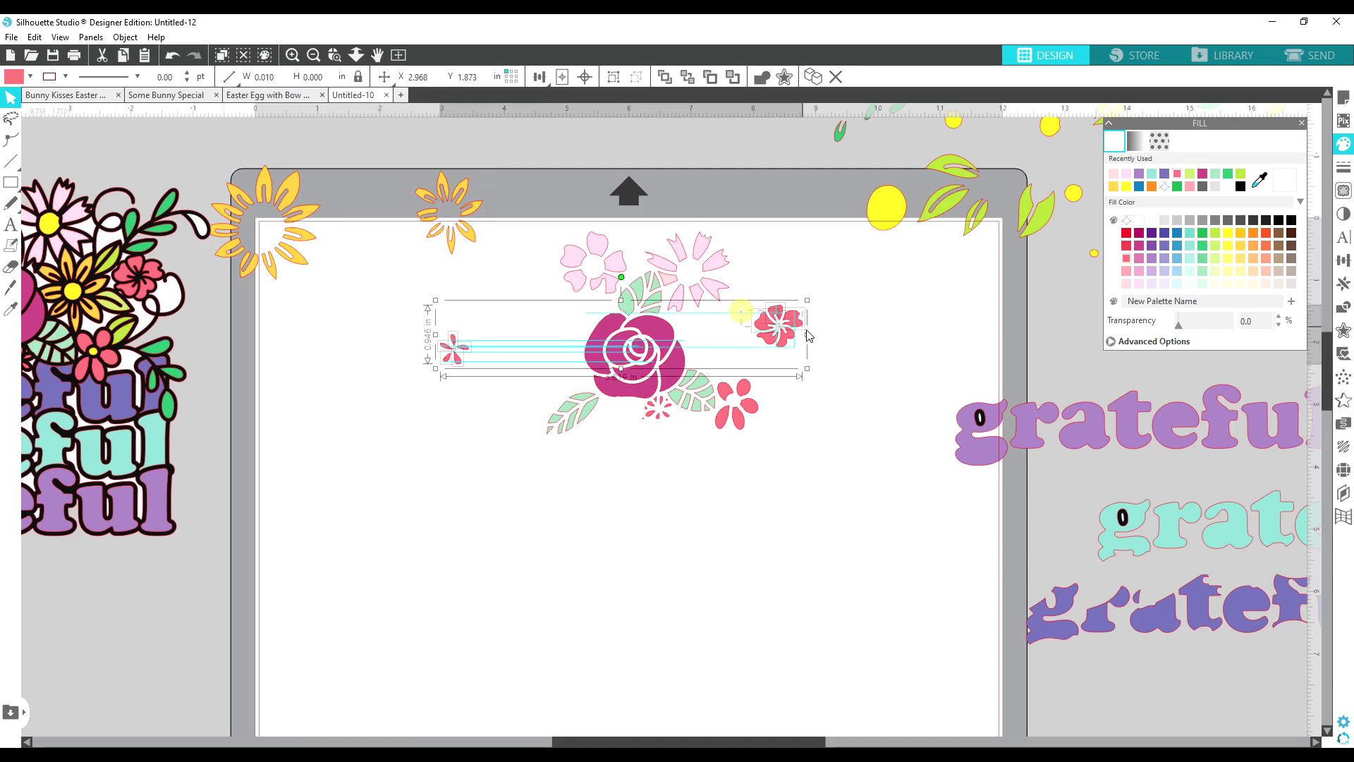
left_click(742, 393, "shift")
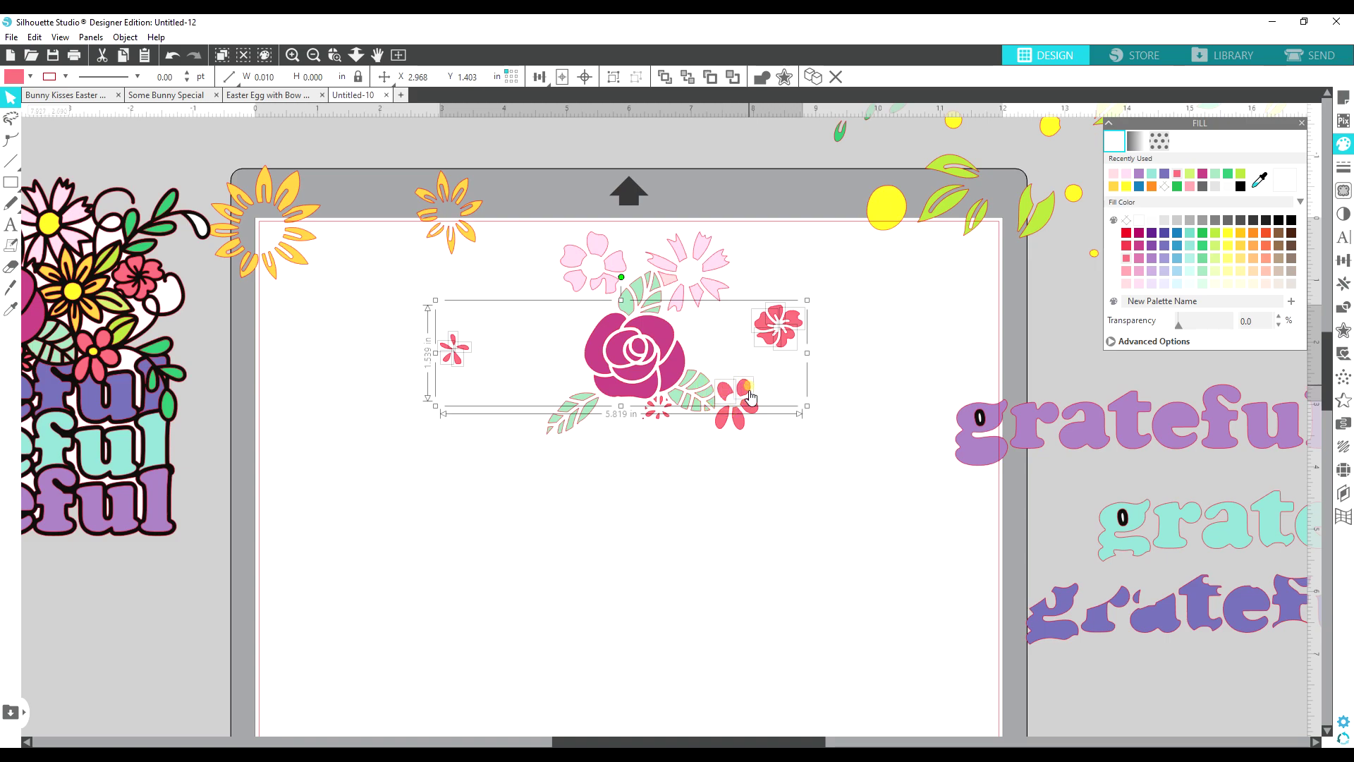
left_click(749, 408, "shift")
left_click(725, 425, "shift")
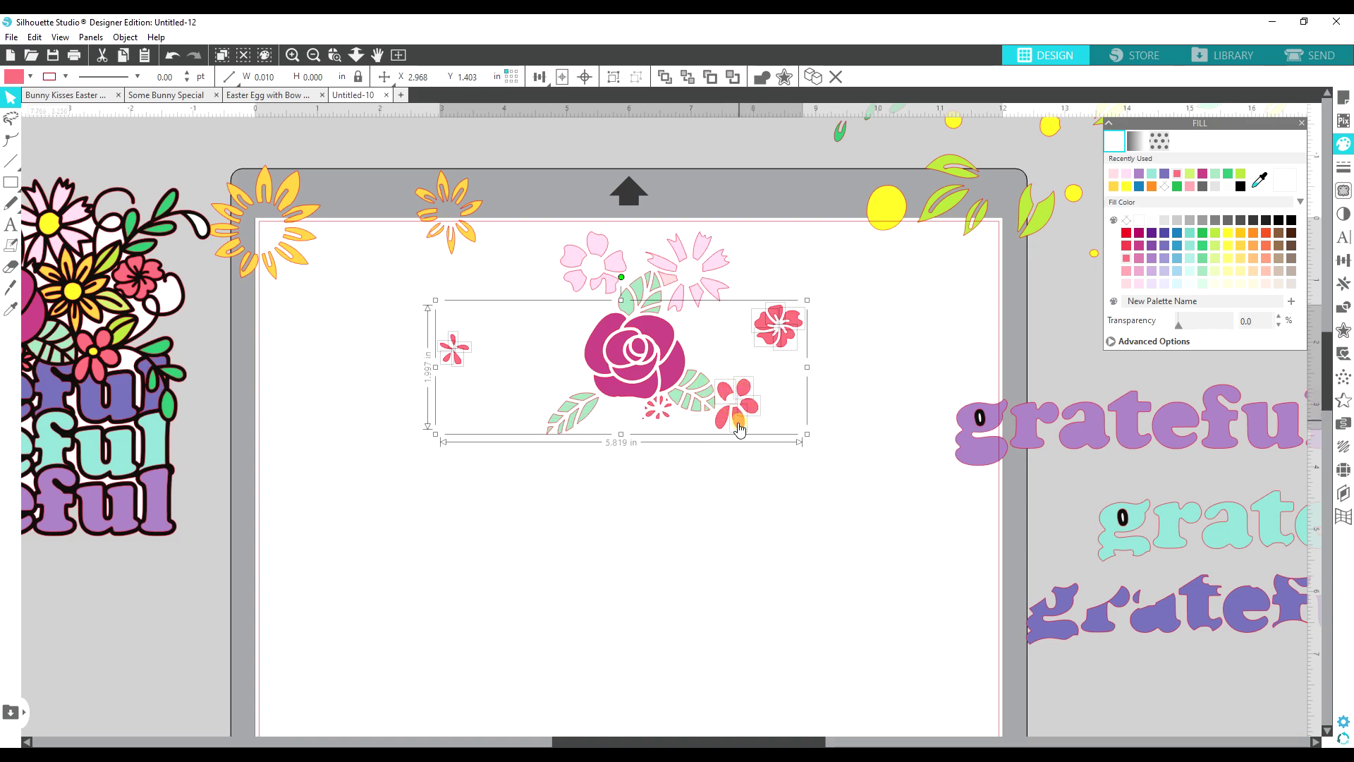
left_click(666, 413, "shift")
right_click(661, 403)
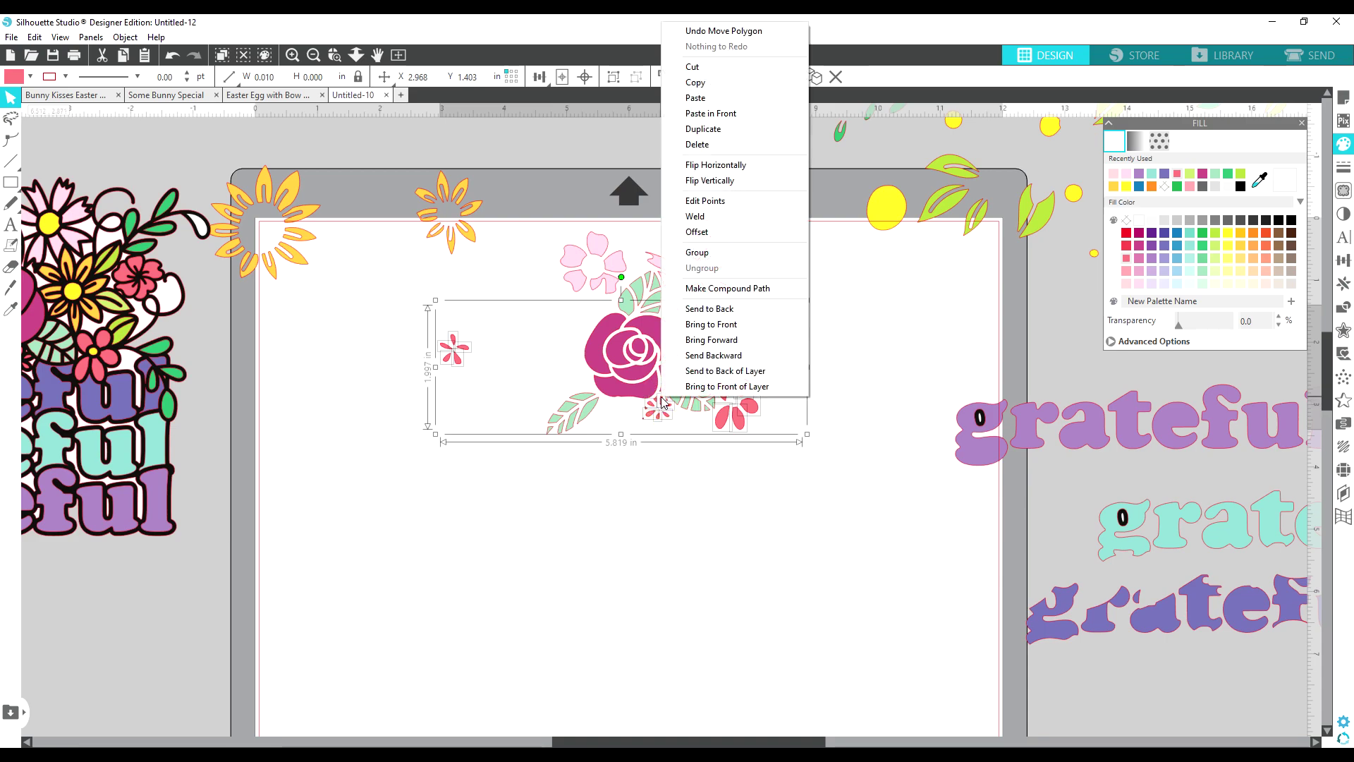
left_click(717, 255)
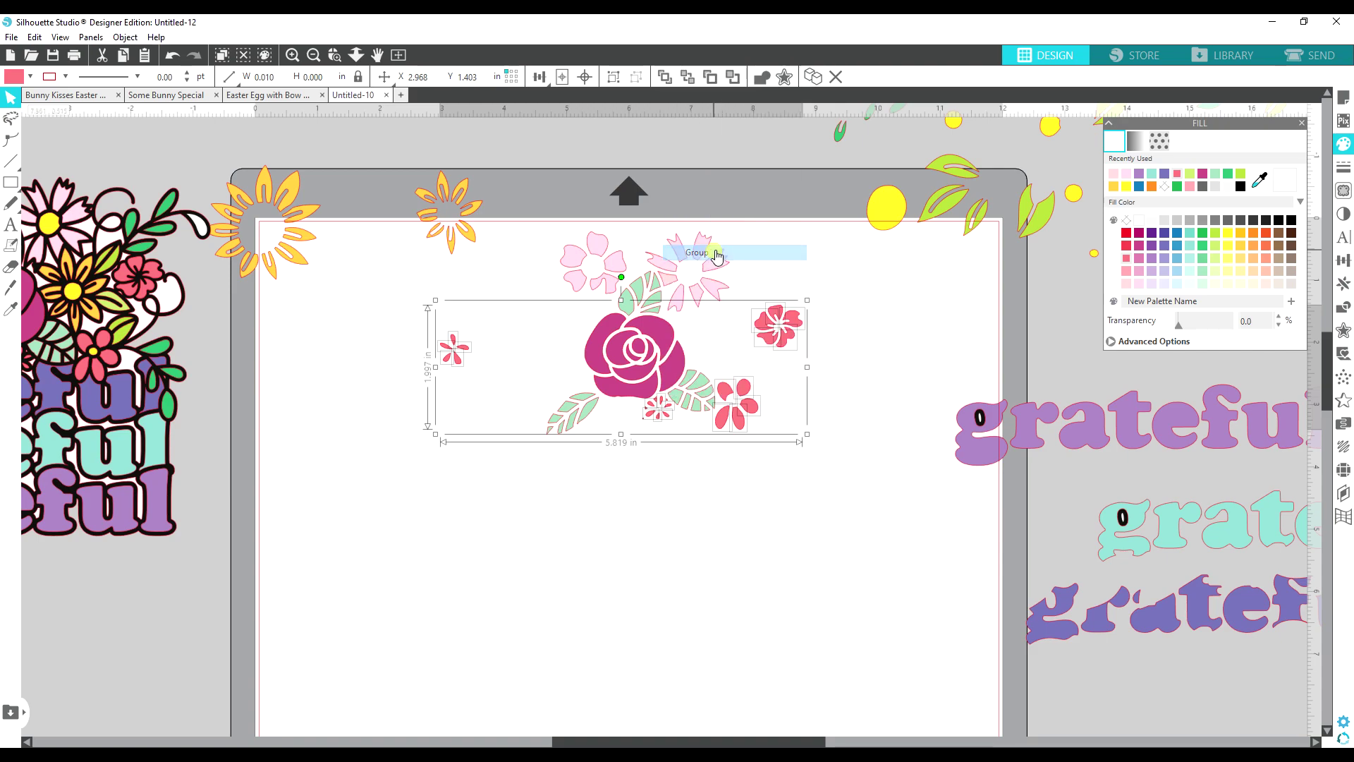
right_click(656, 406)
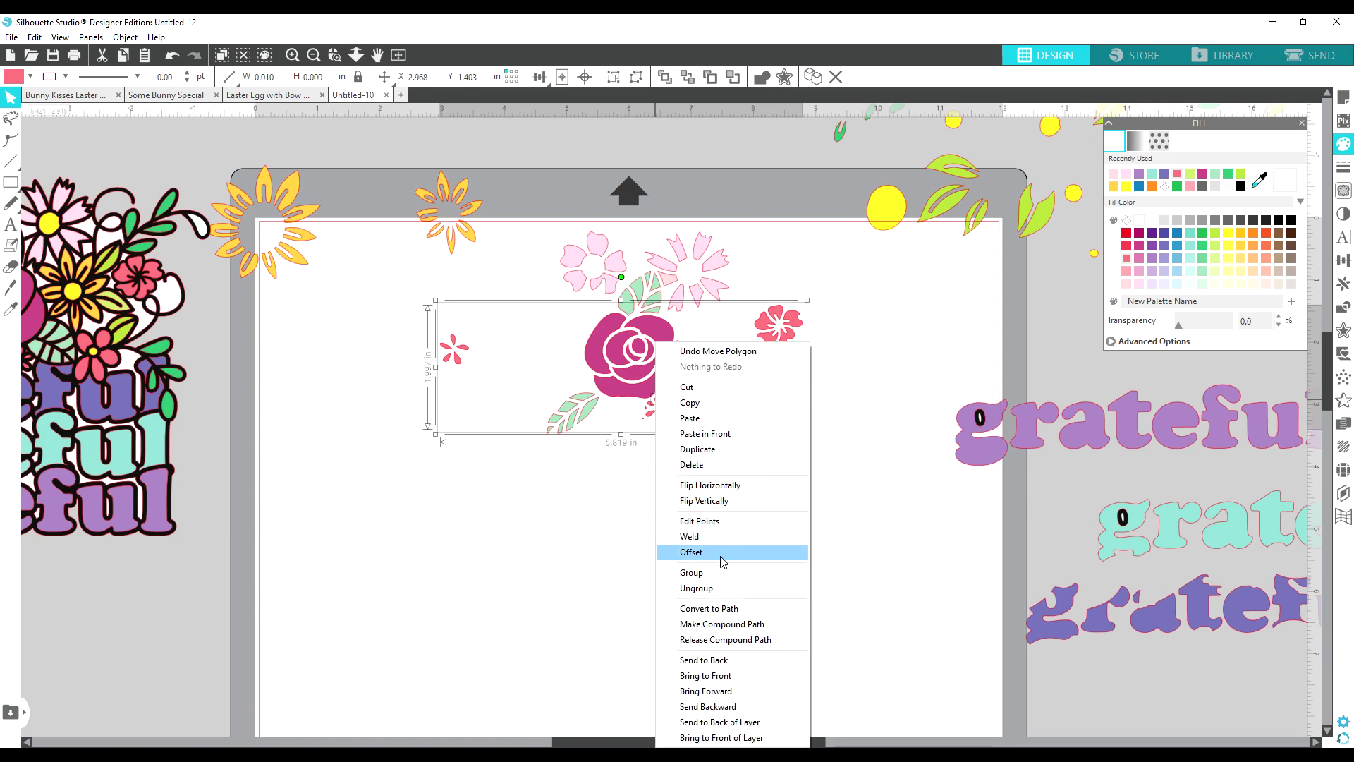
left_click(497, 376)
left_click_drag(453, 355, 357, 634)
left_click(701, 502)
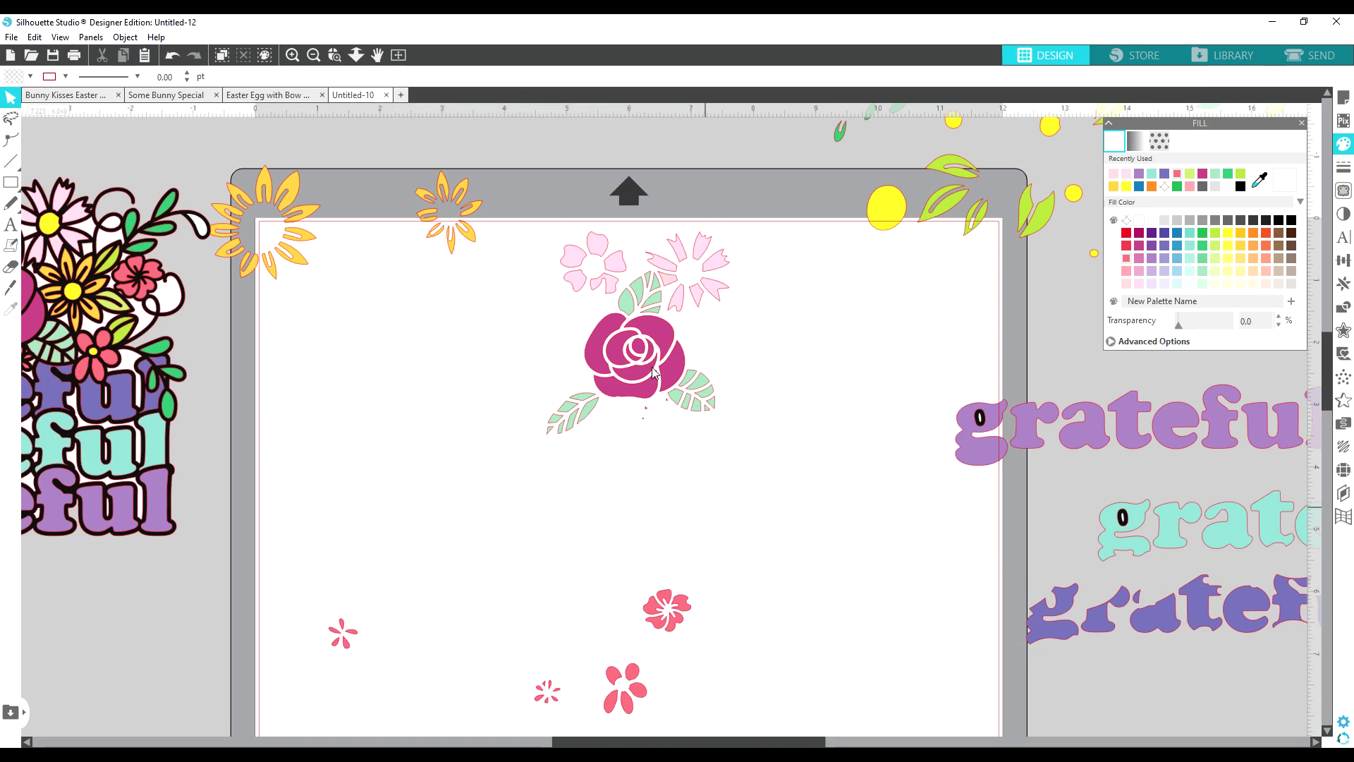
Group the magenta rose pieces and move the group to the right side of the mat.
left_click_drag(638, 357, 931, 311)
right_click(668, 382)
left_click(697, 603)
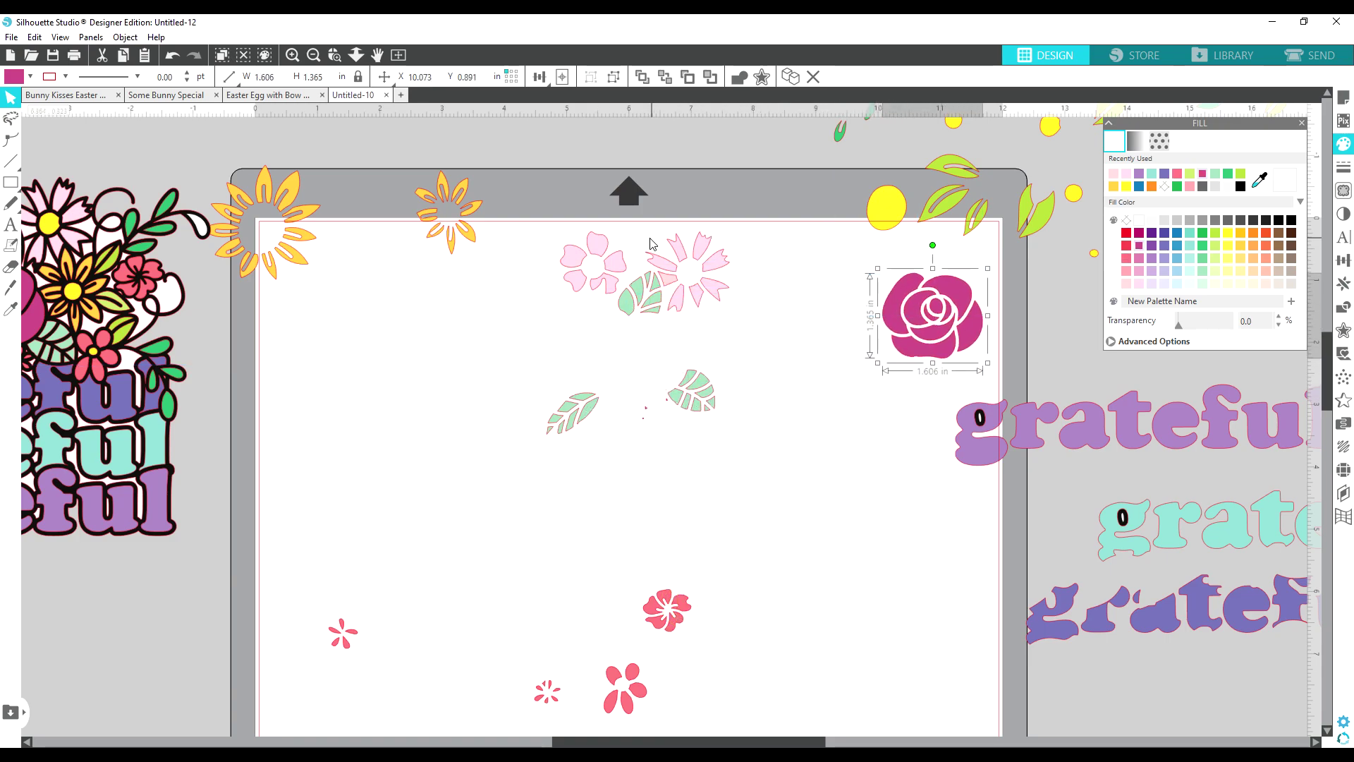
Group the light pink petals of both flowers and move the group above the mat's top edge.
left_click(580, 253)
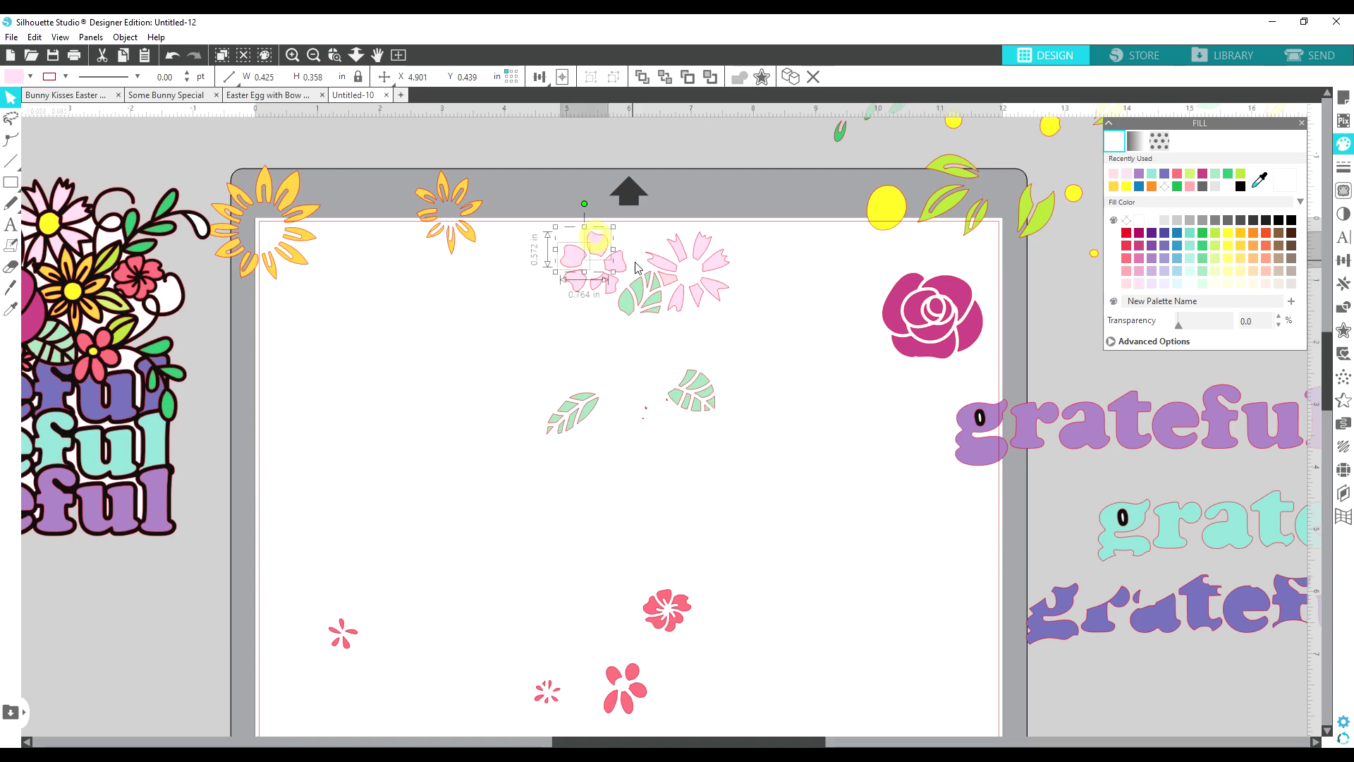
left_click_drag(592, 288, 674, 244)
right_click(674, 244)
left_click(709, 473)
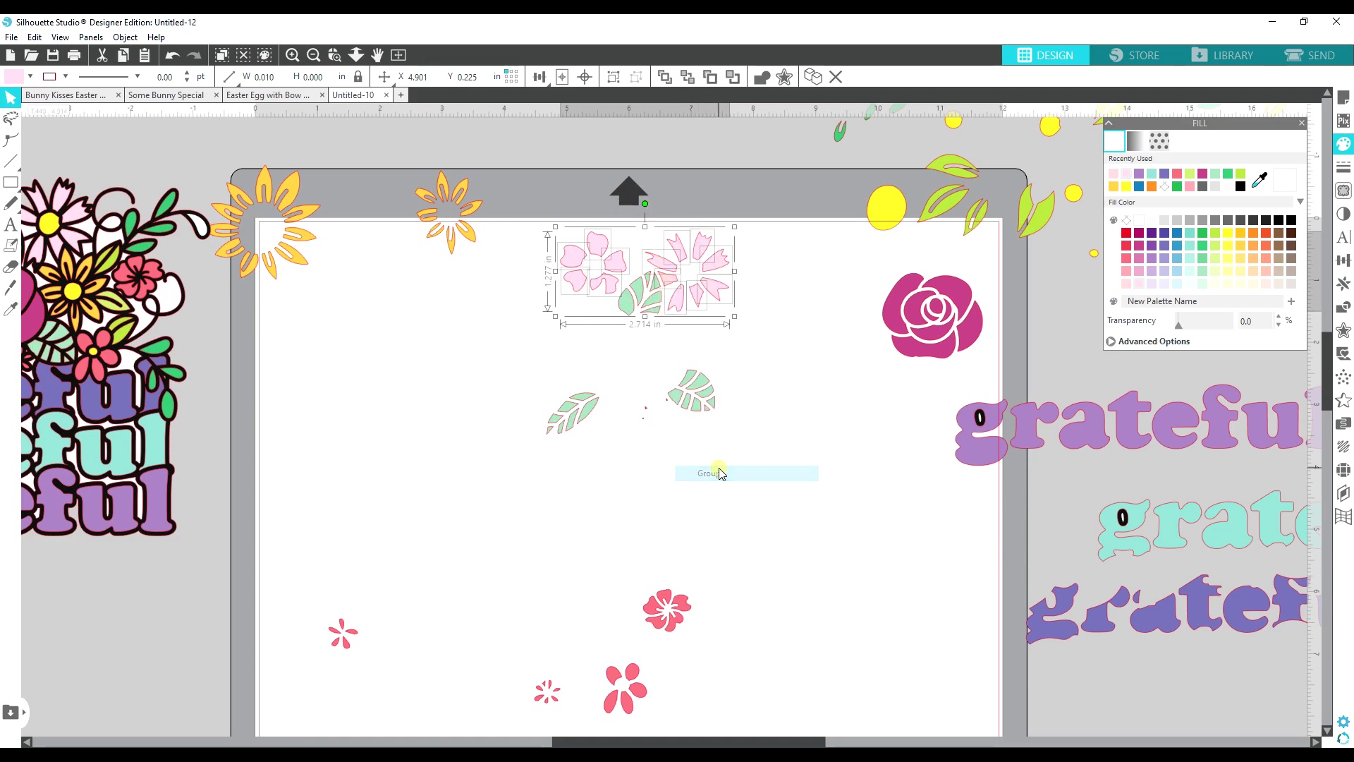
left_click_drag(668, 295, 729, 149)
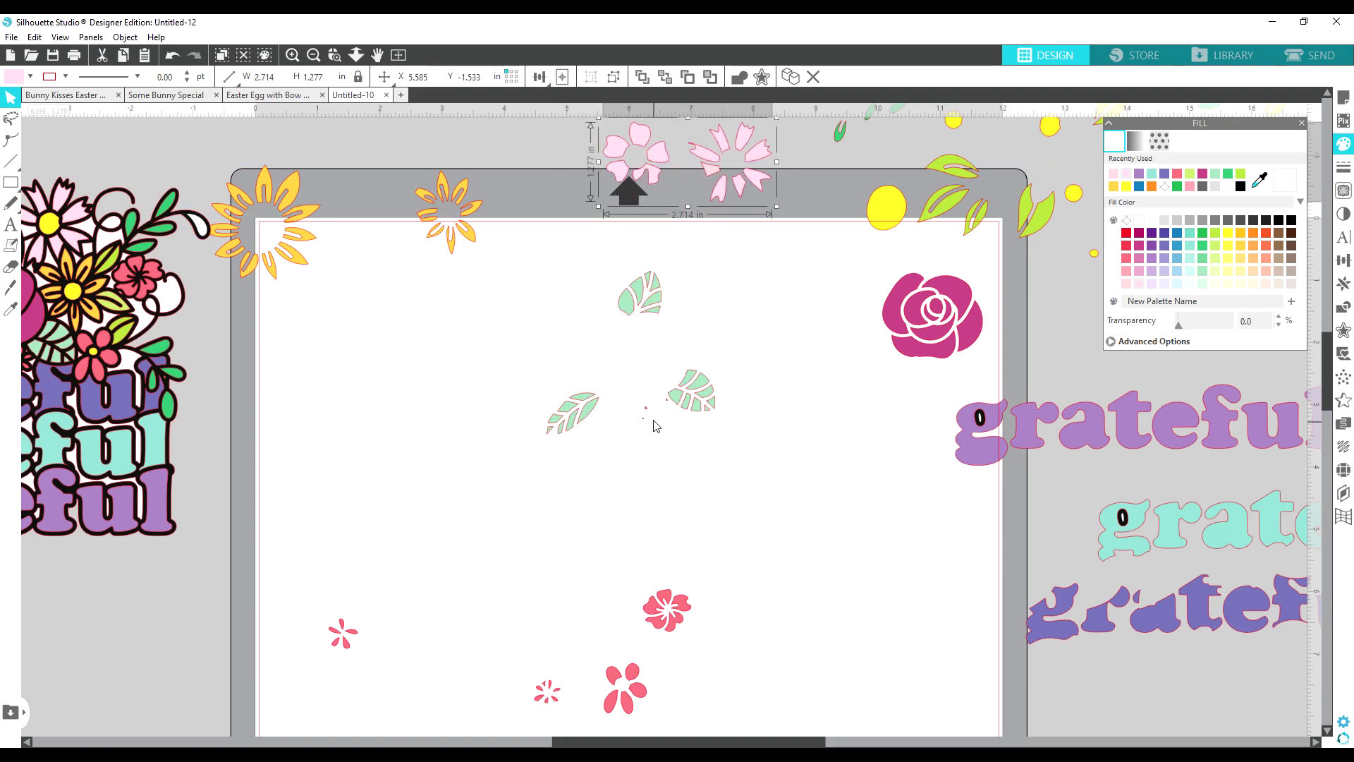
Delete the stray specks near the mint leaves, and move the three leaves as a group to the mat's right edge.
left_click_drag(670, 392, 649, 413)
key("Delete")
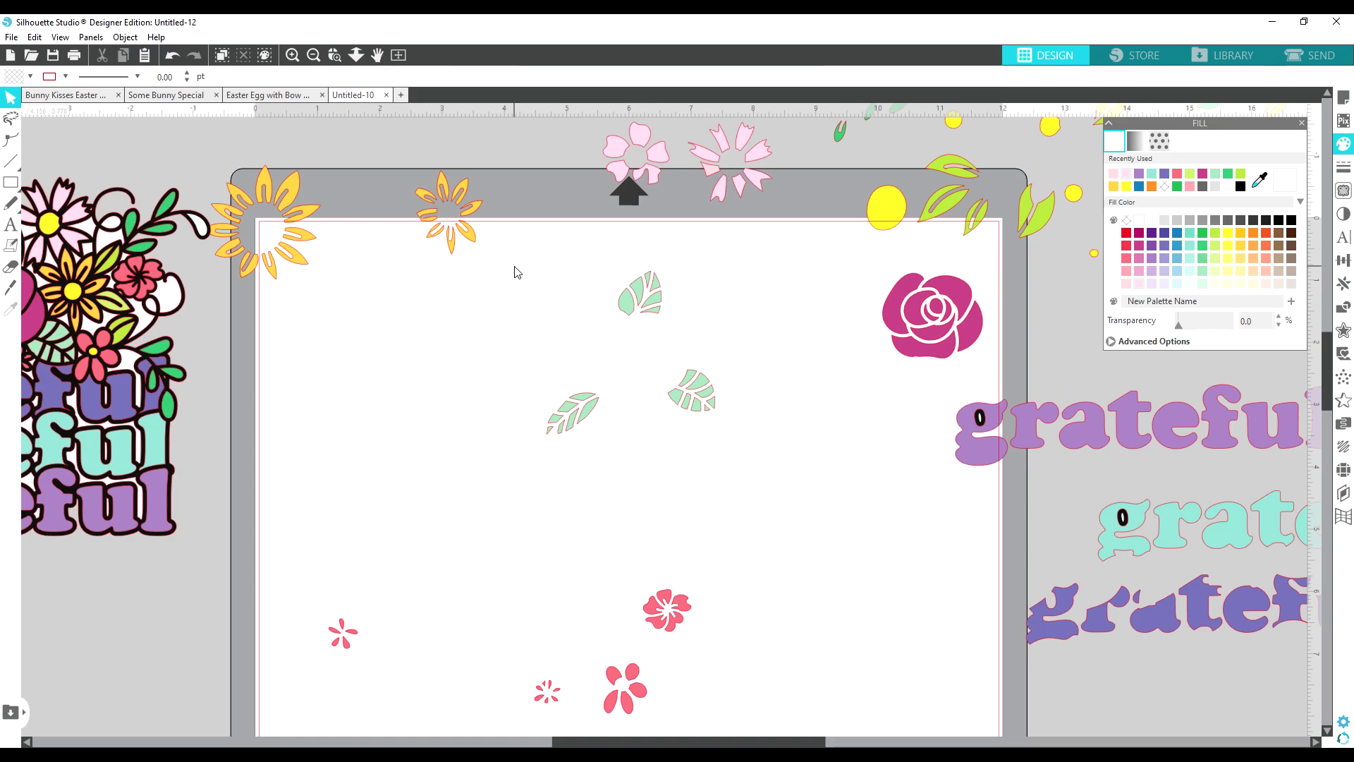
left_click_drag(509, 253, 1060, 648)
right_click(694, 408)
left_click(729, 254)
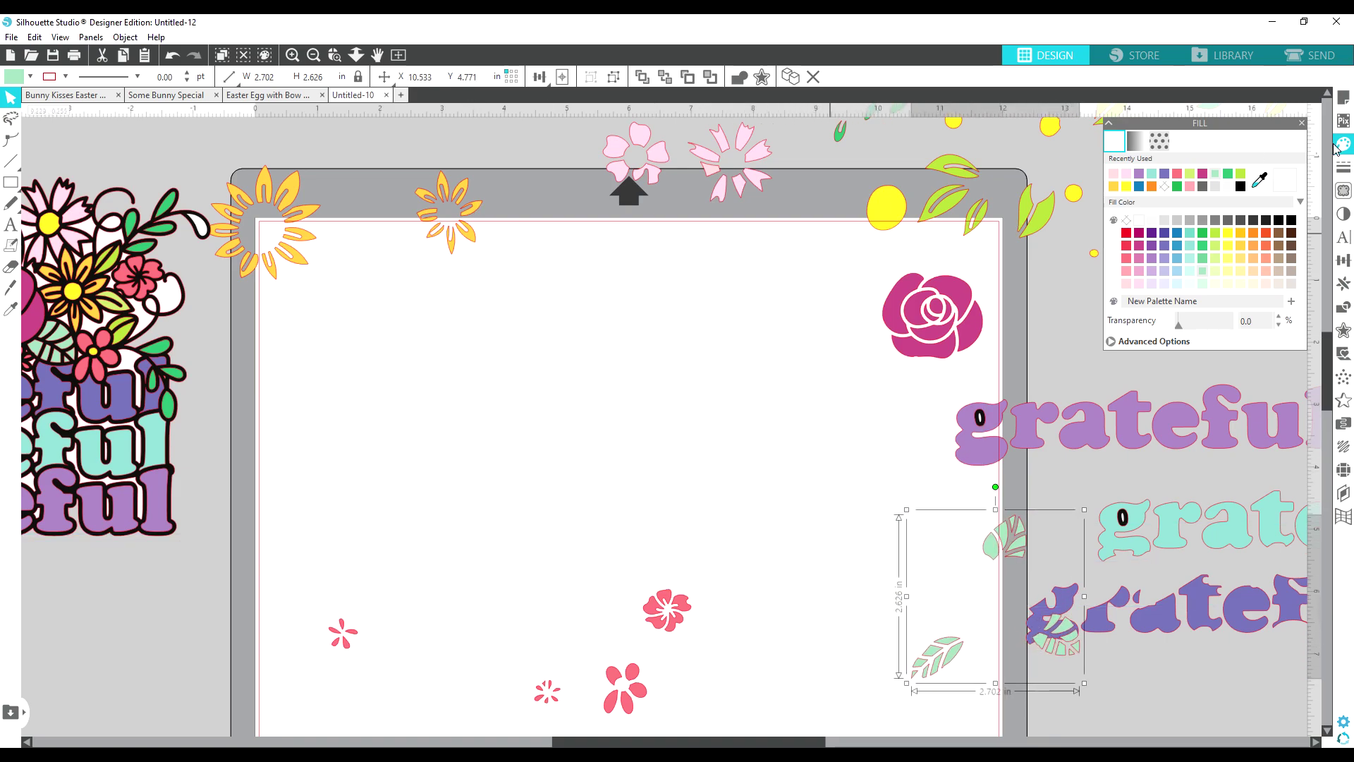
Turn on the grid display for the cutting mat in the page setup.
left_click(1342, 101)
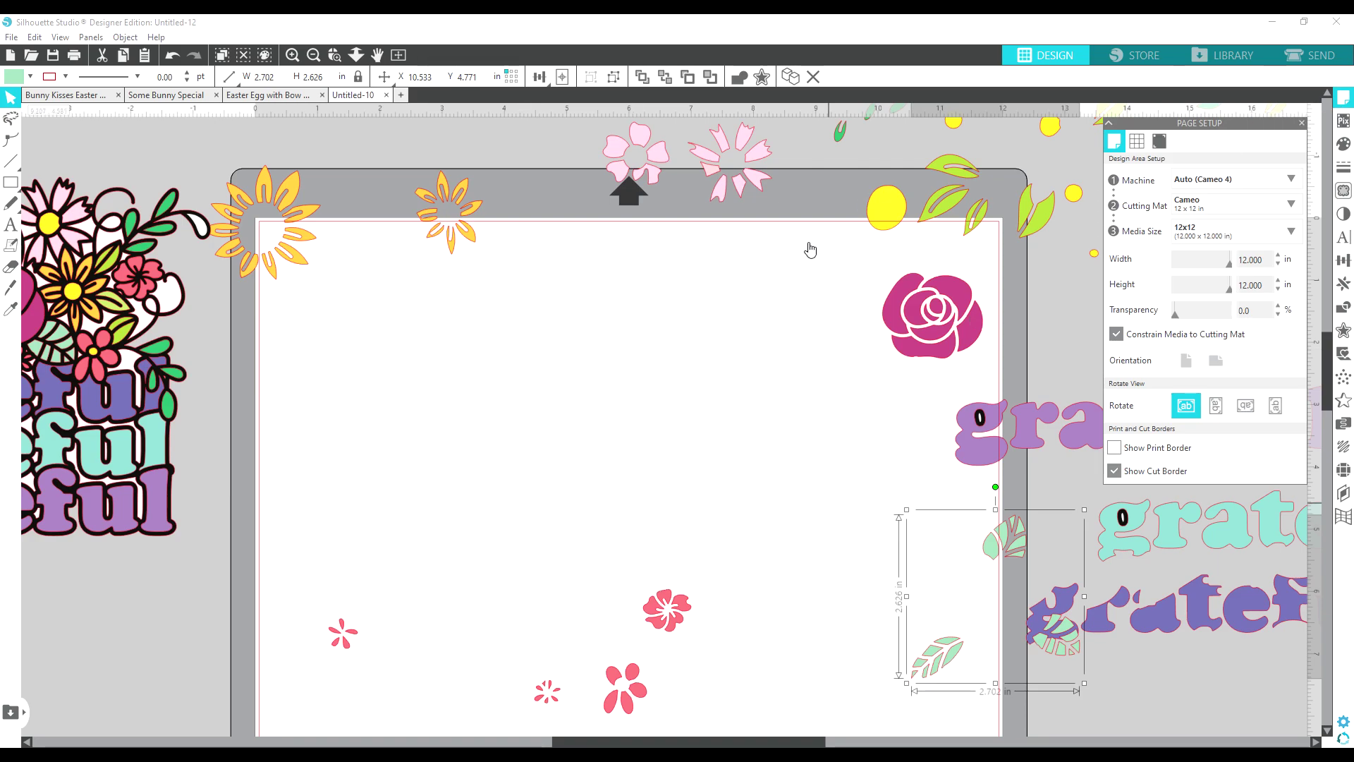
left_click(1136, 141)
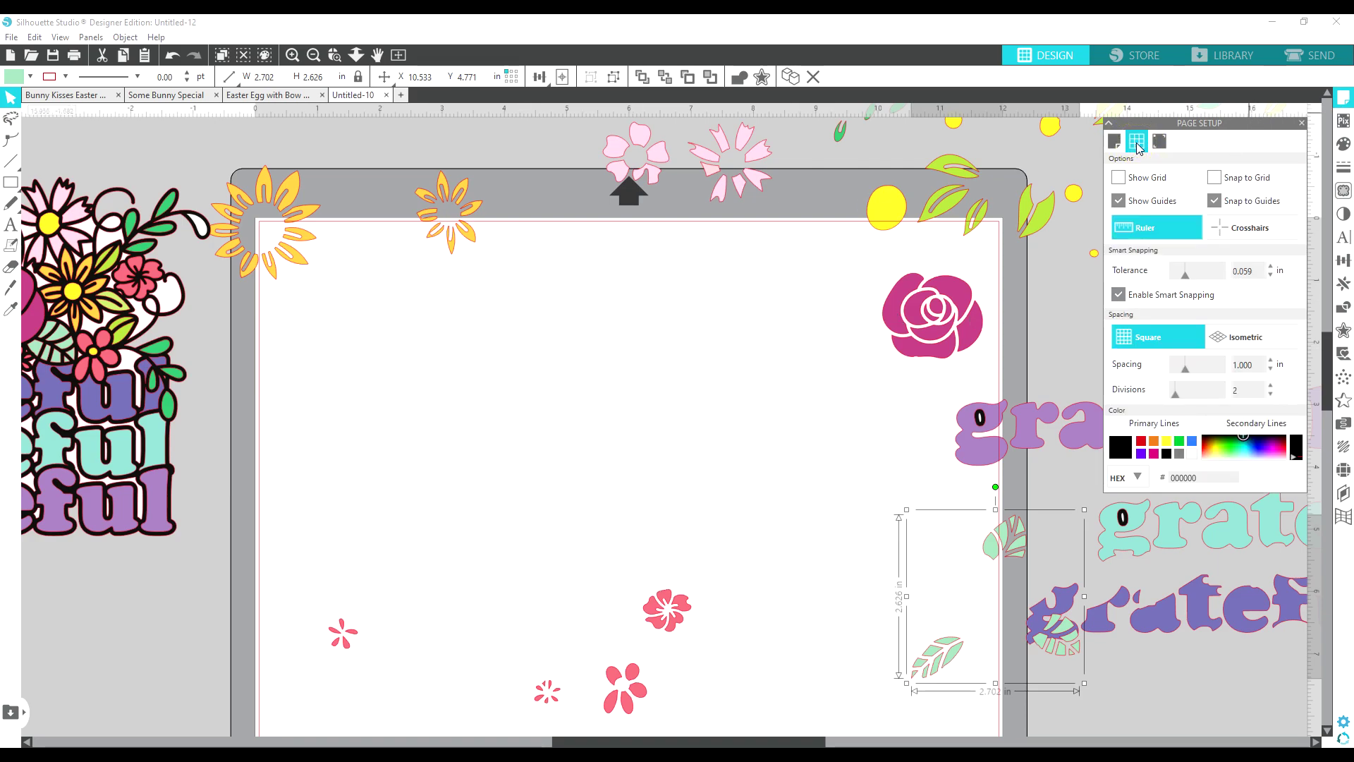
left_click(1137, 182)
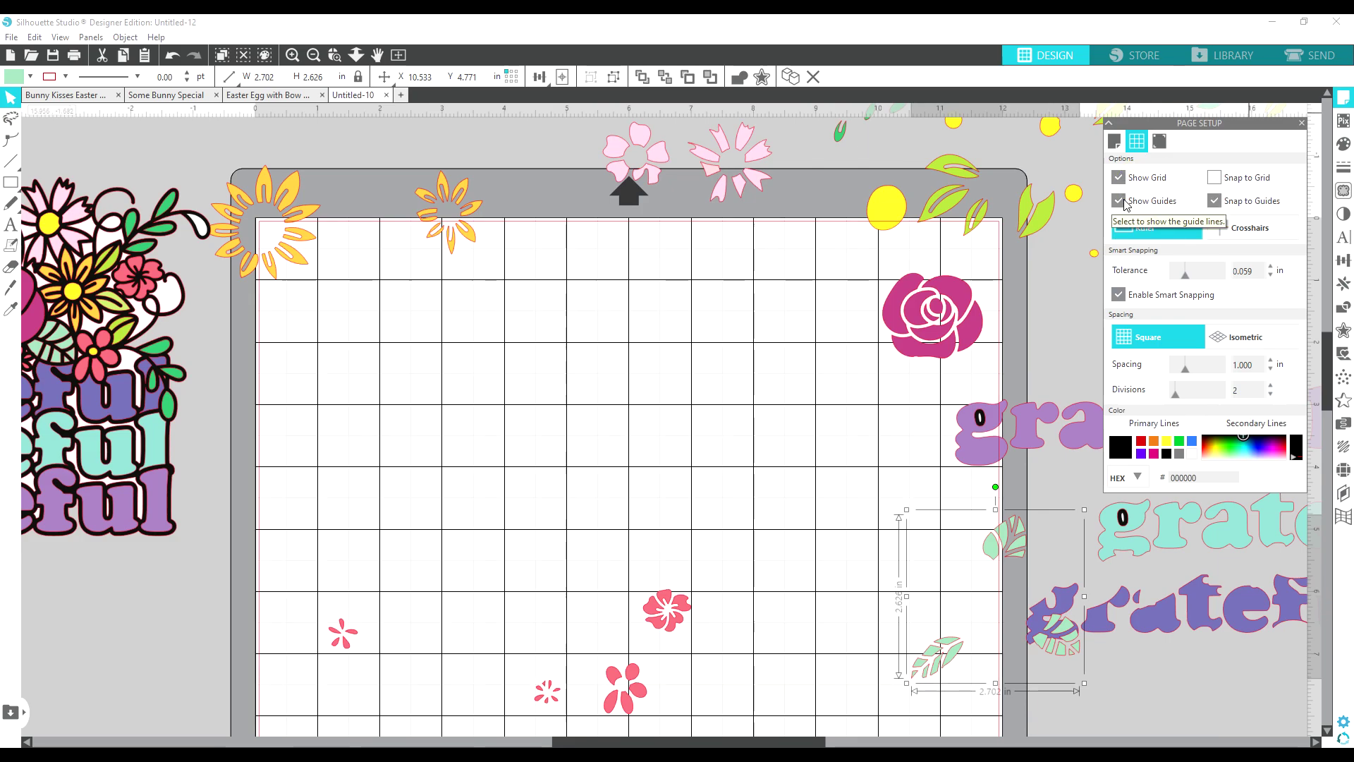
Stack the lilac, aqua and blue-violet "grateful" words at the mat's upper left, moving the orange and coral petals out of their way.
key("ctrl+minus")
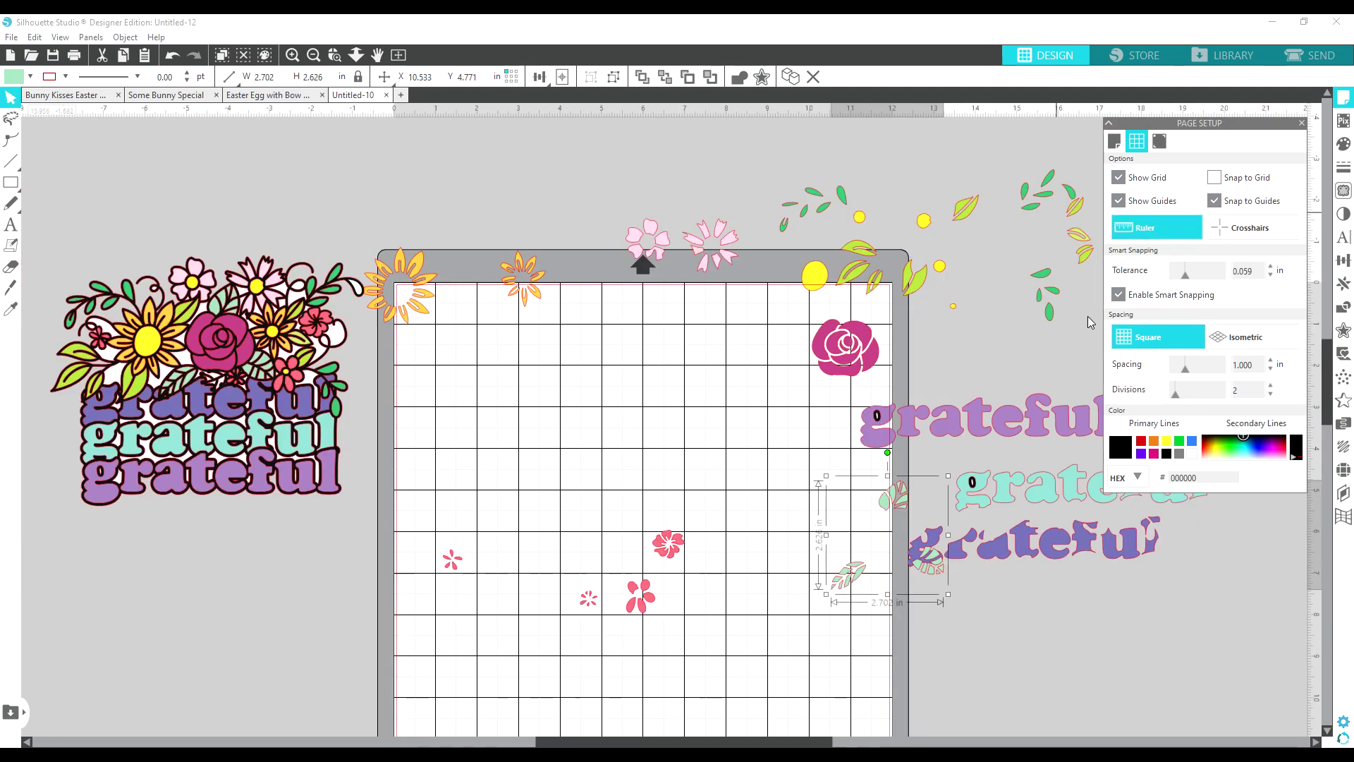
scroll(1072, 321, "down", 3)
scroll(945, 329, "down", 1)
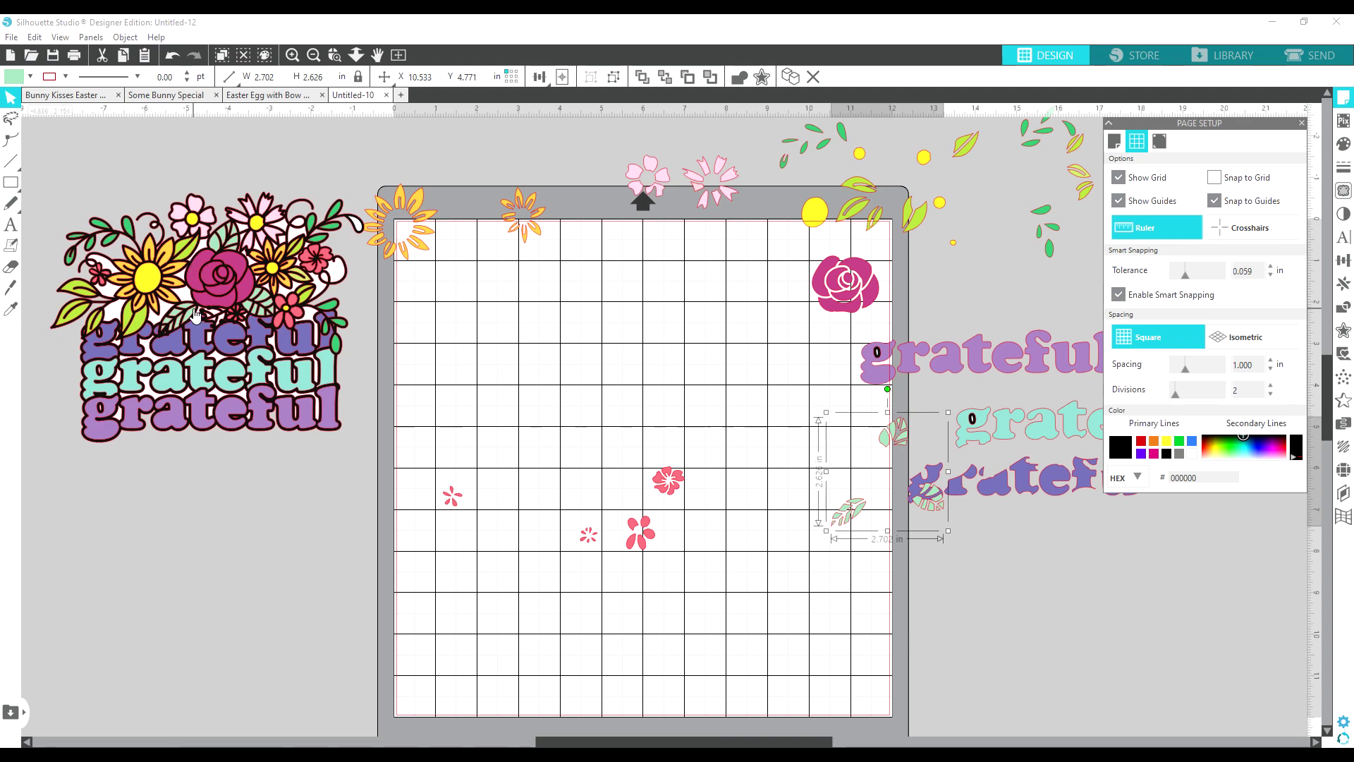
left_click_drag(416, 204, 439, 142)
left_click_drag(963, 352, 515, 259)
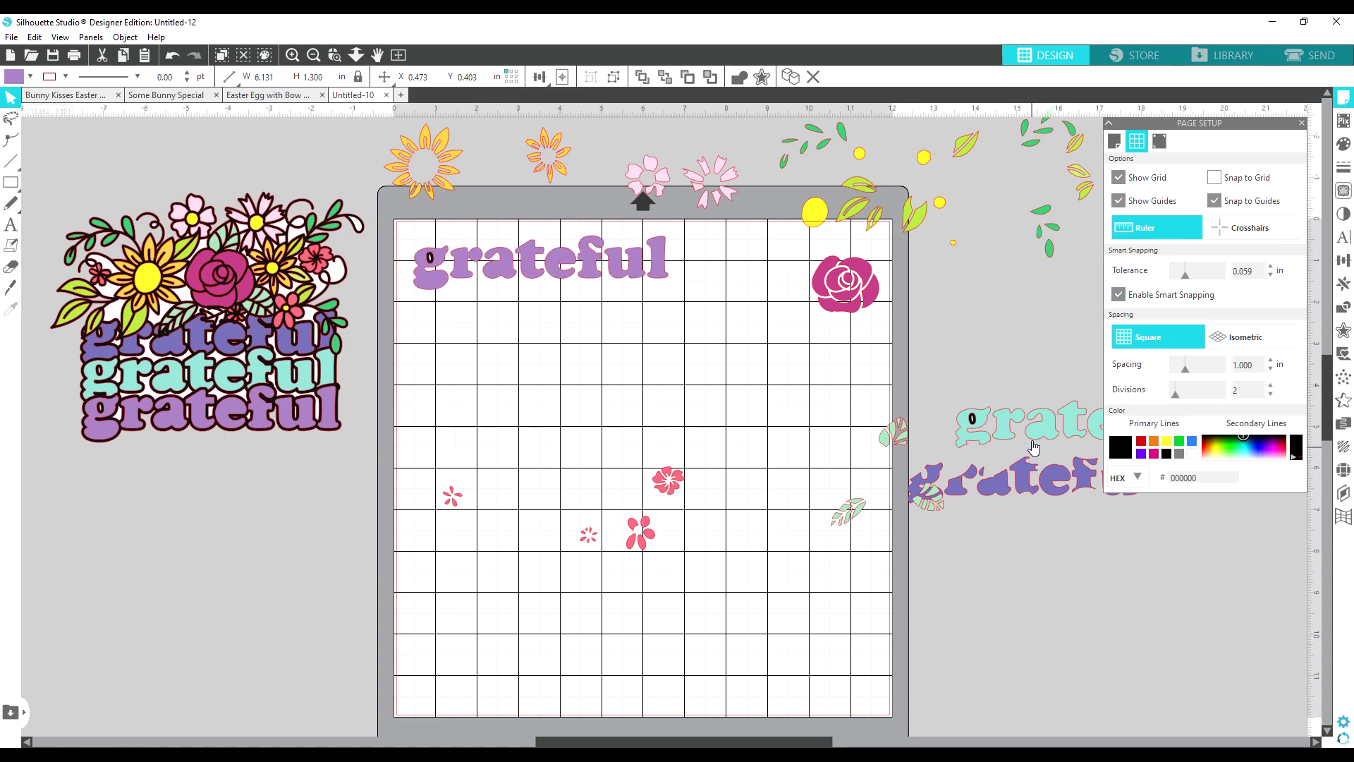
left_click_drag(972, 424, 492, 353)
left_click_drag(1035, 498, 537, 439)
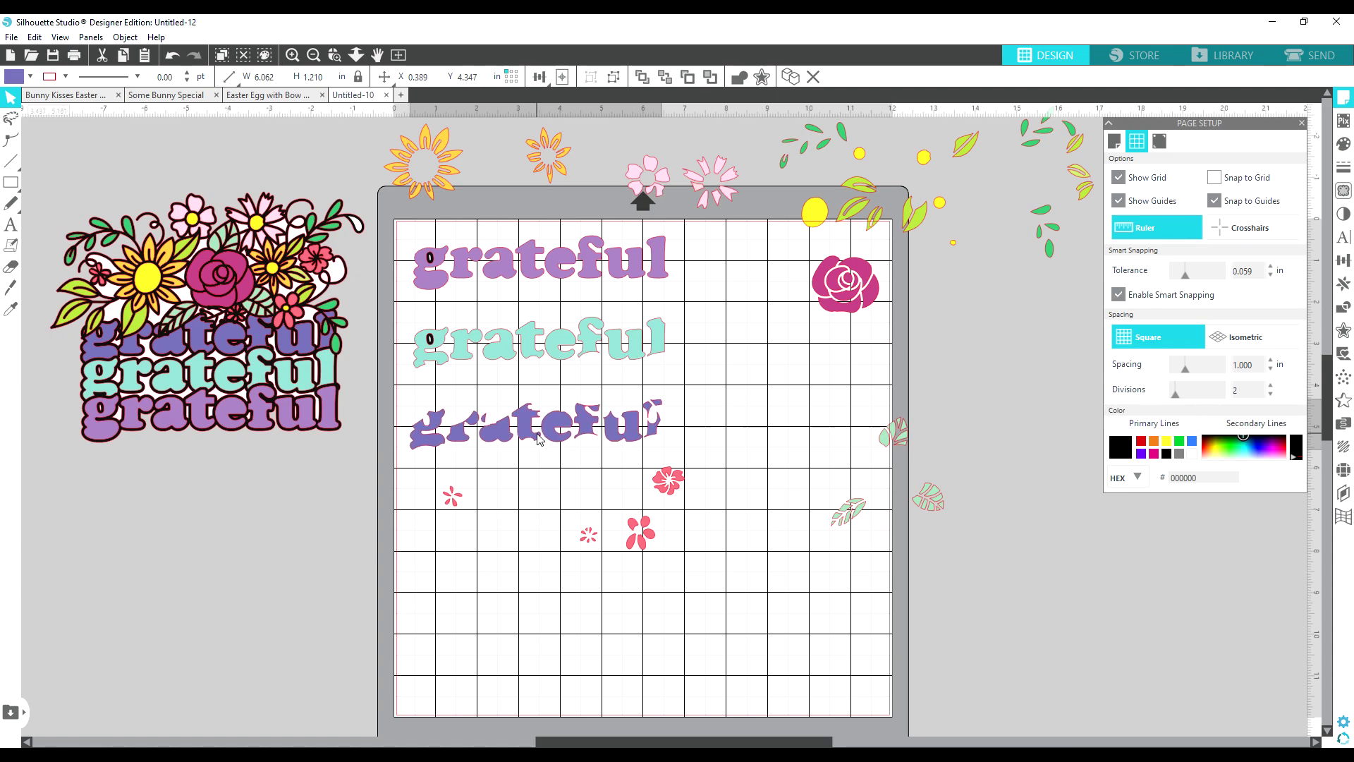
left_click(520, 499)
left_click_drag(663, 484, 786, 584)
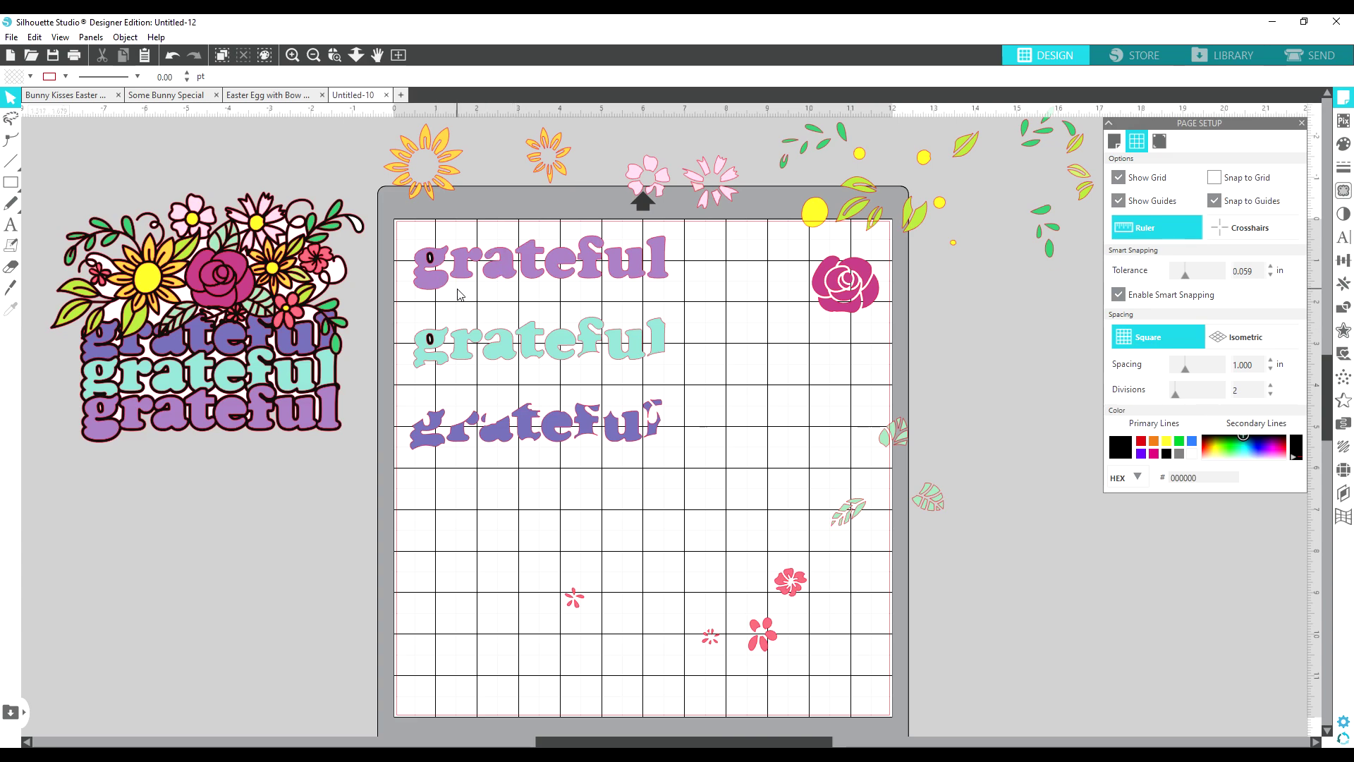
Create an offset of 0.050 in around the lilac "grateful" word.
left_click(428, 260)
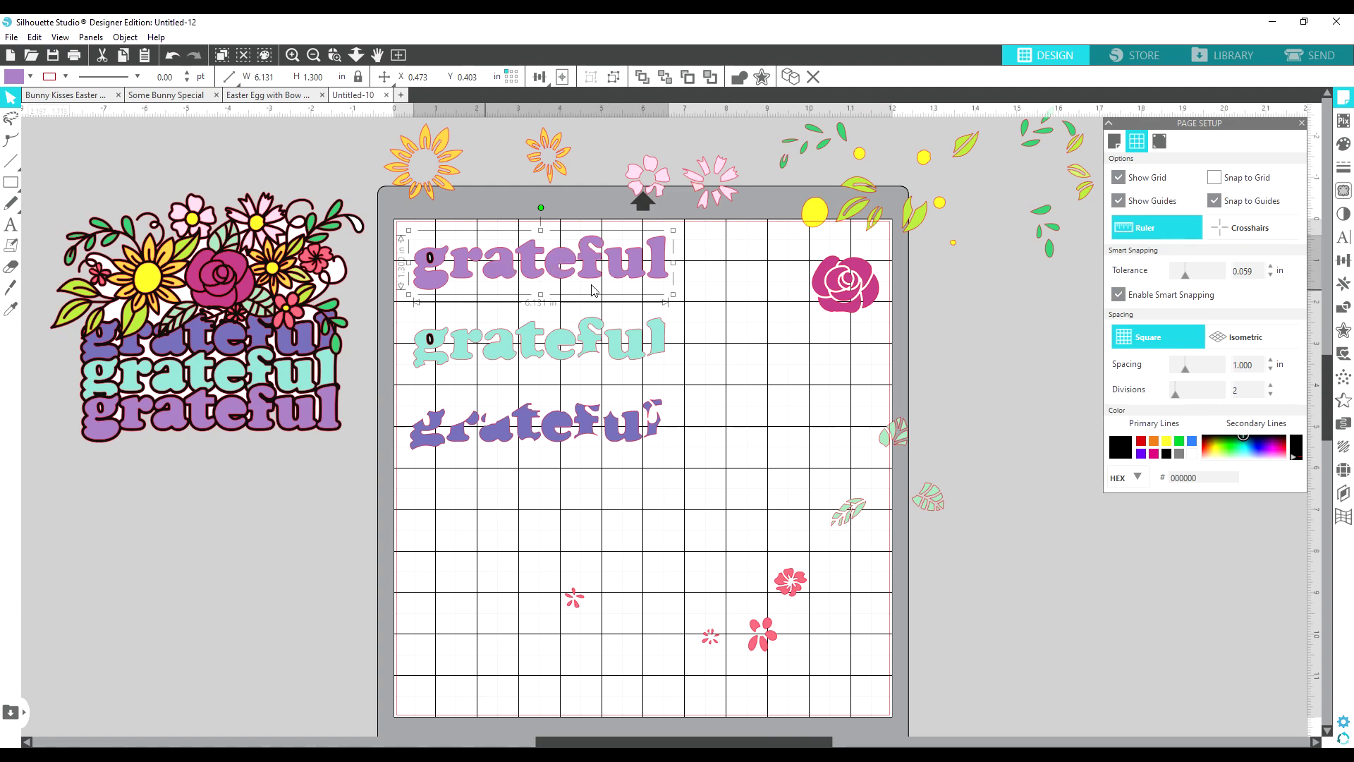
left_click(1343, 332)
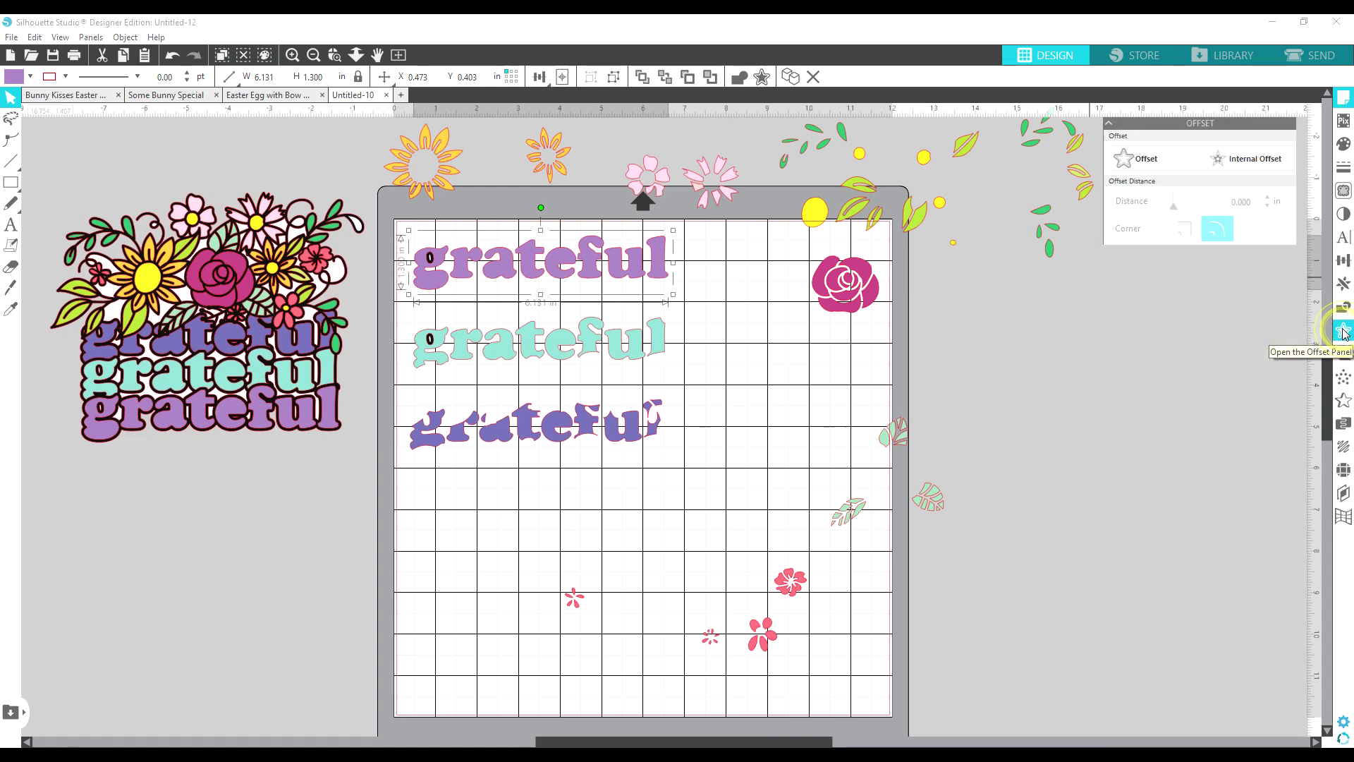
left_click(1136, 161)
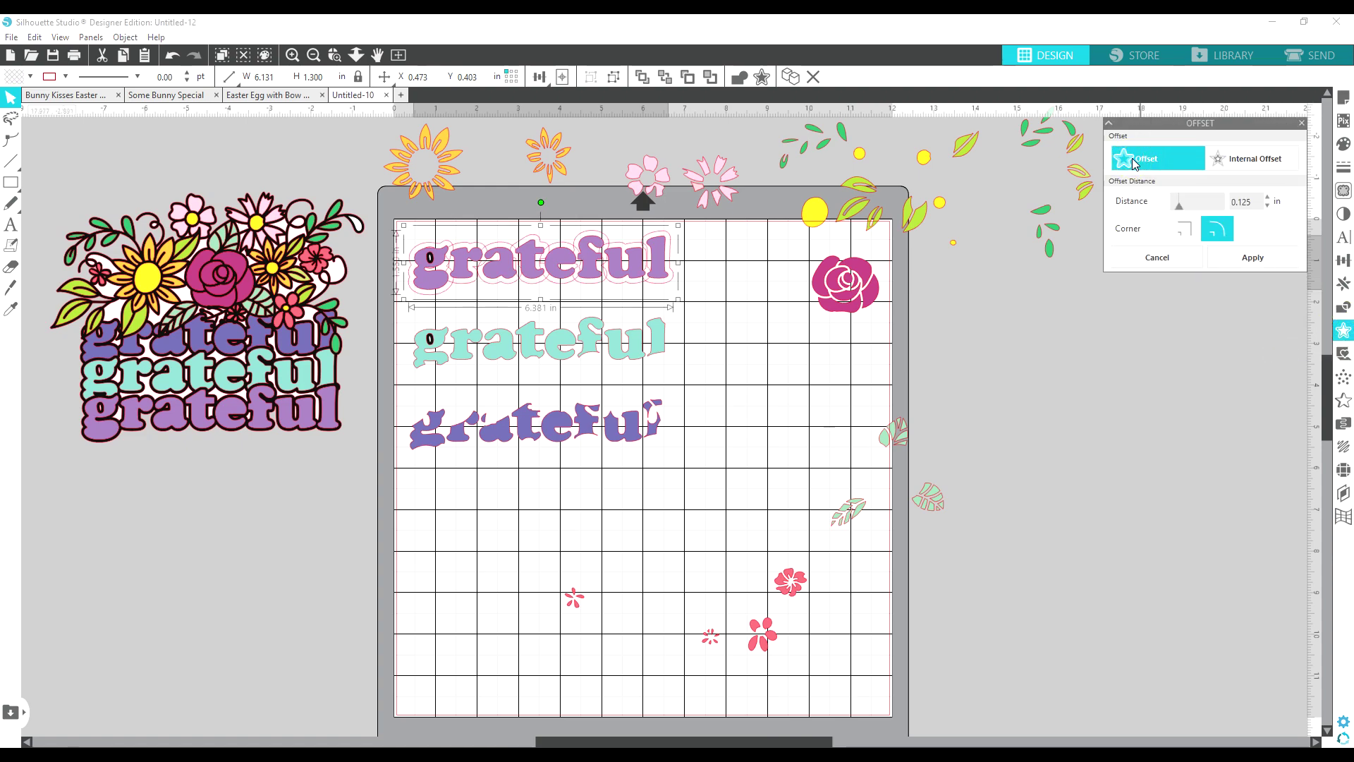
double_click(1258, 202)
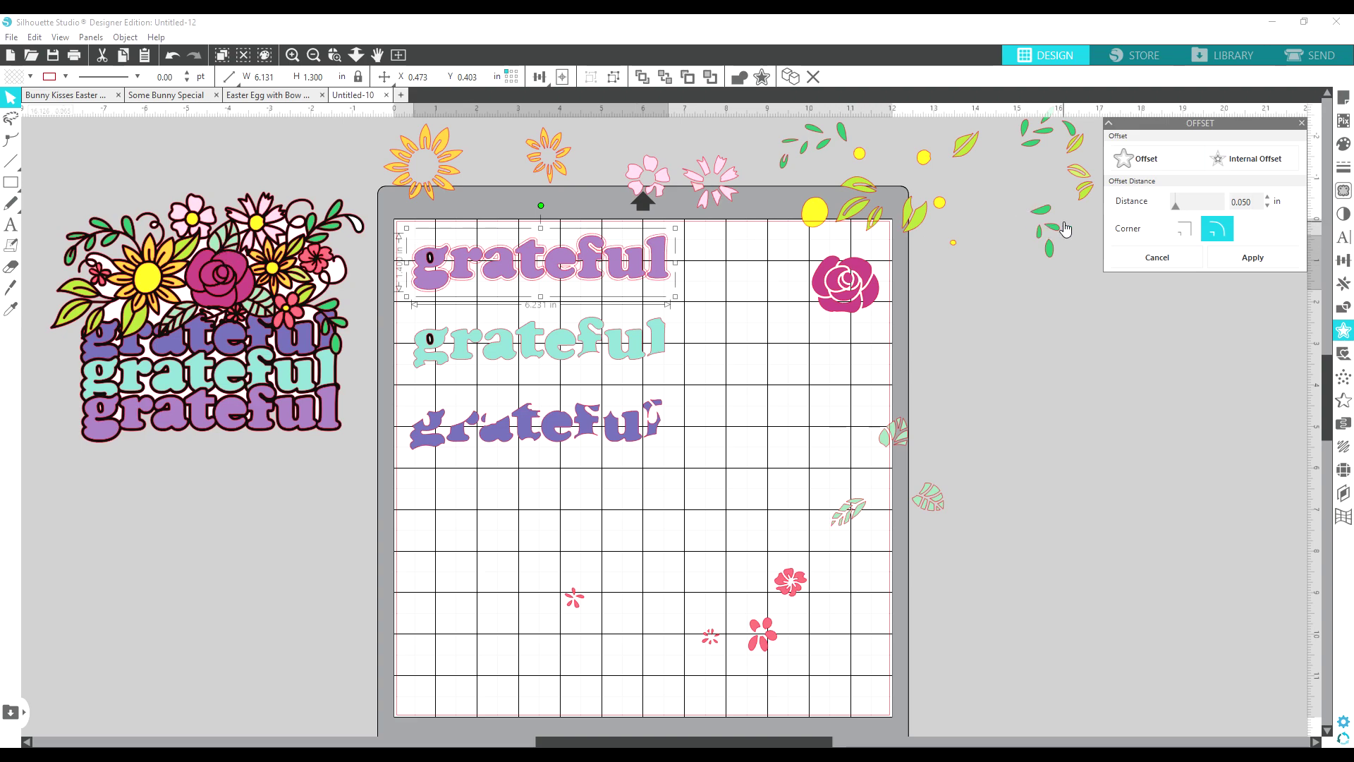
left_click(1254, 266)
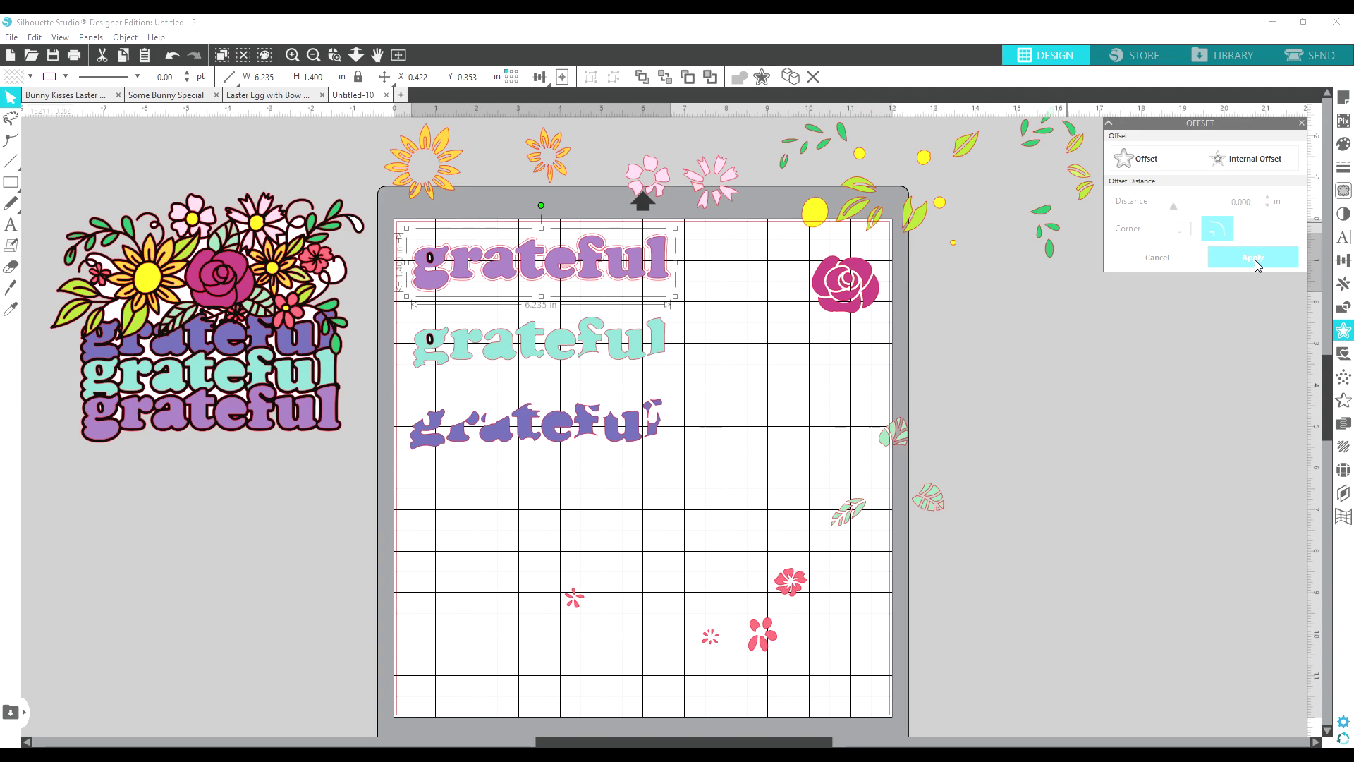
Check the offset up close and delete the lilac "grateful" lettering inside it, keeping only the offset outline.
key("ctrl+plus")
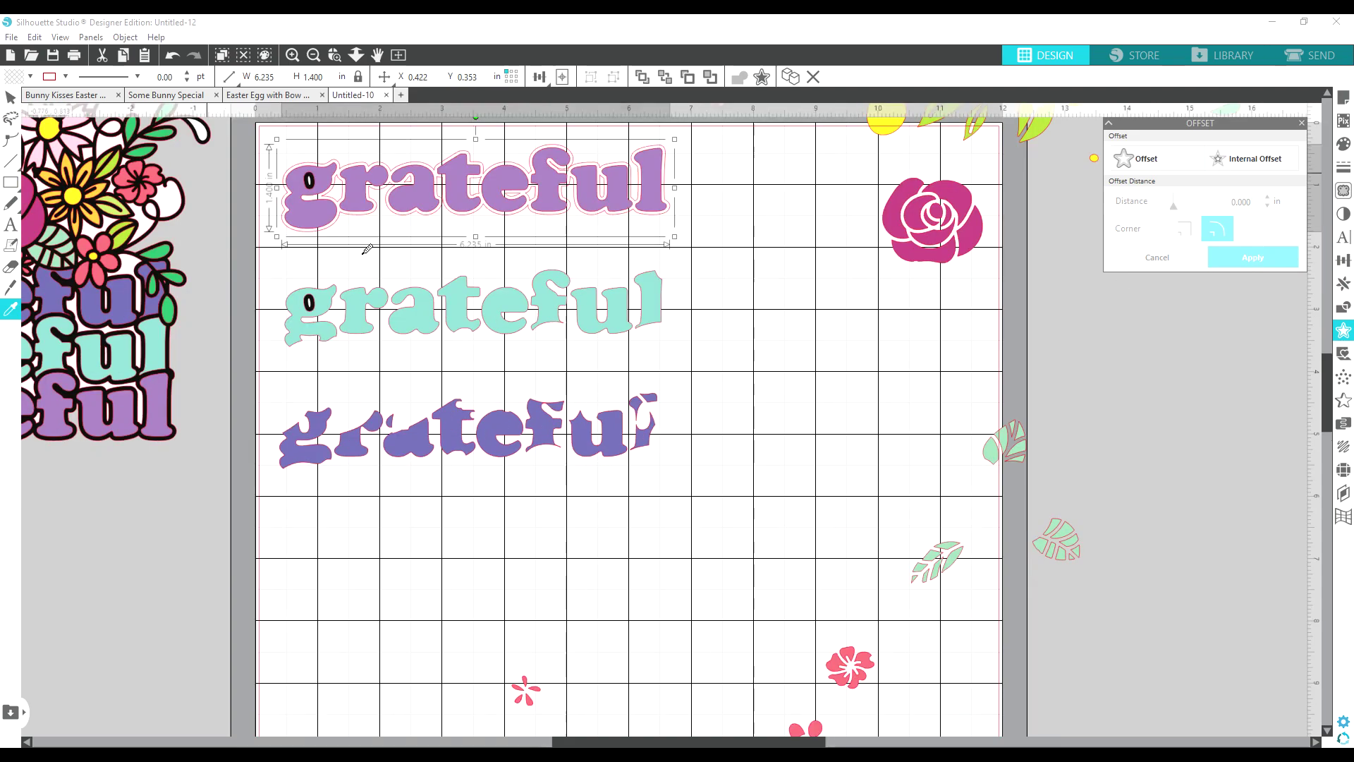
key("ctrl+plus")
scroll(408, 493, "up", 5)
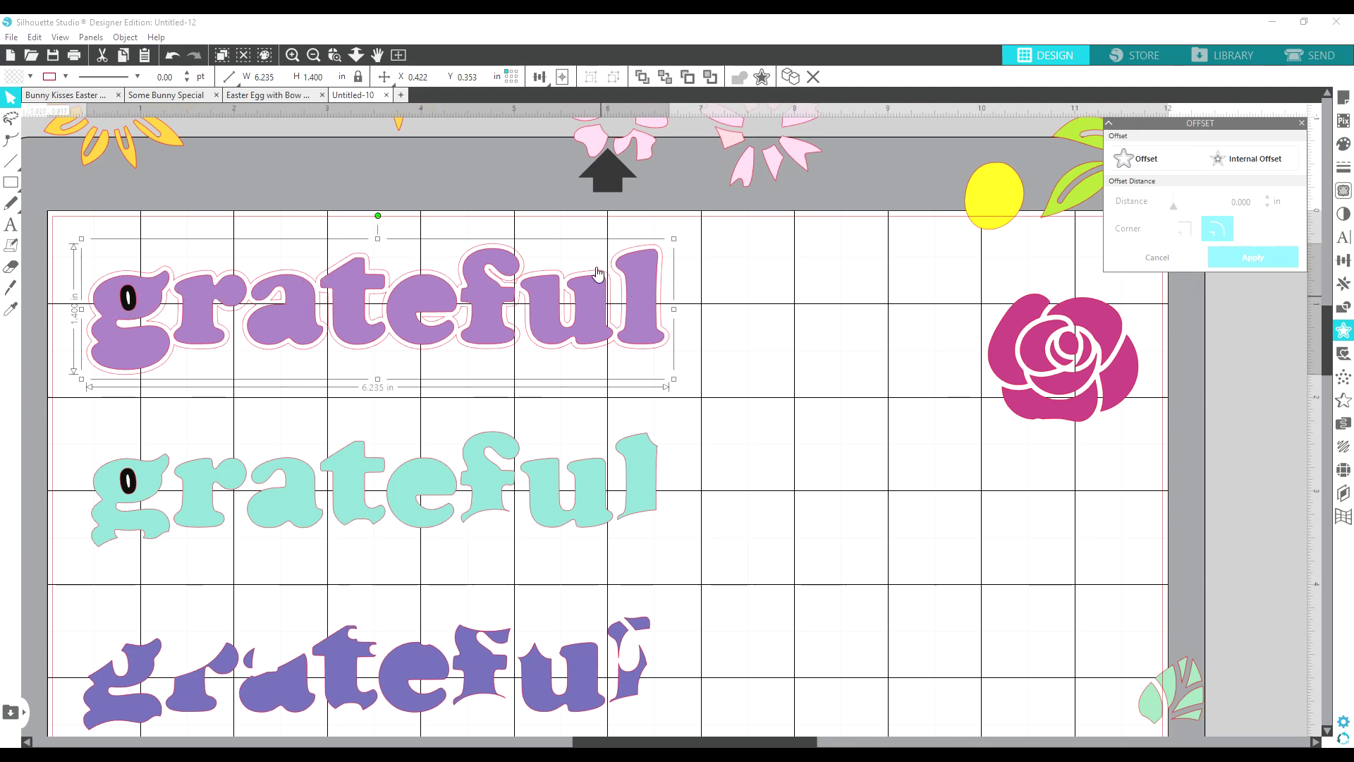
key("i")
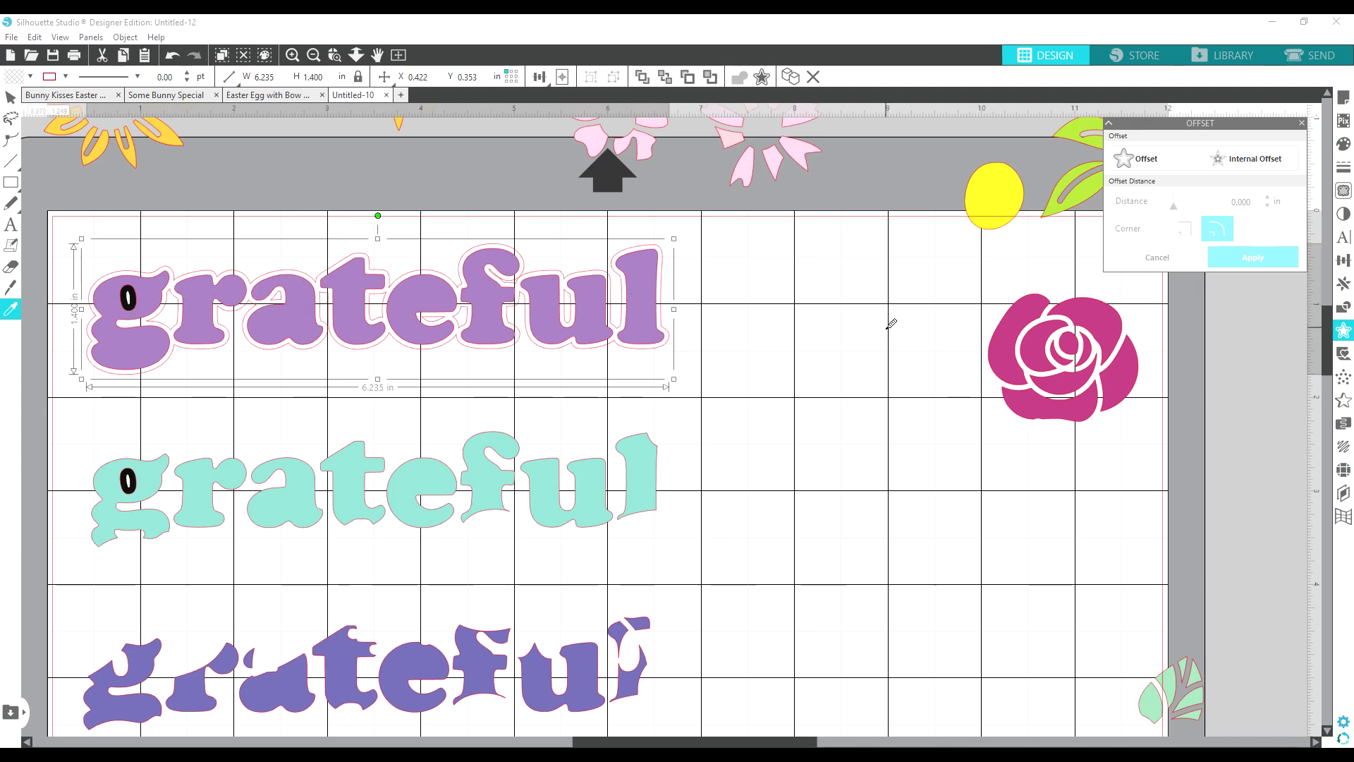
scroll(888, 322, "down", 3)
scroll(889, 322, "down", 2)
key("v")
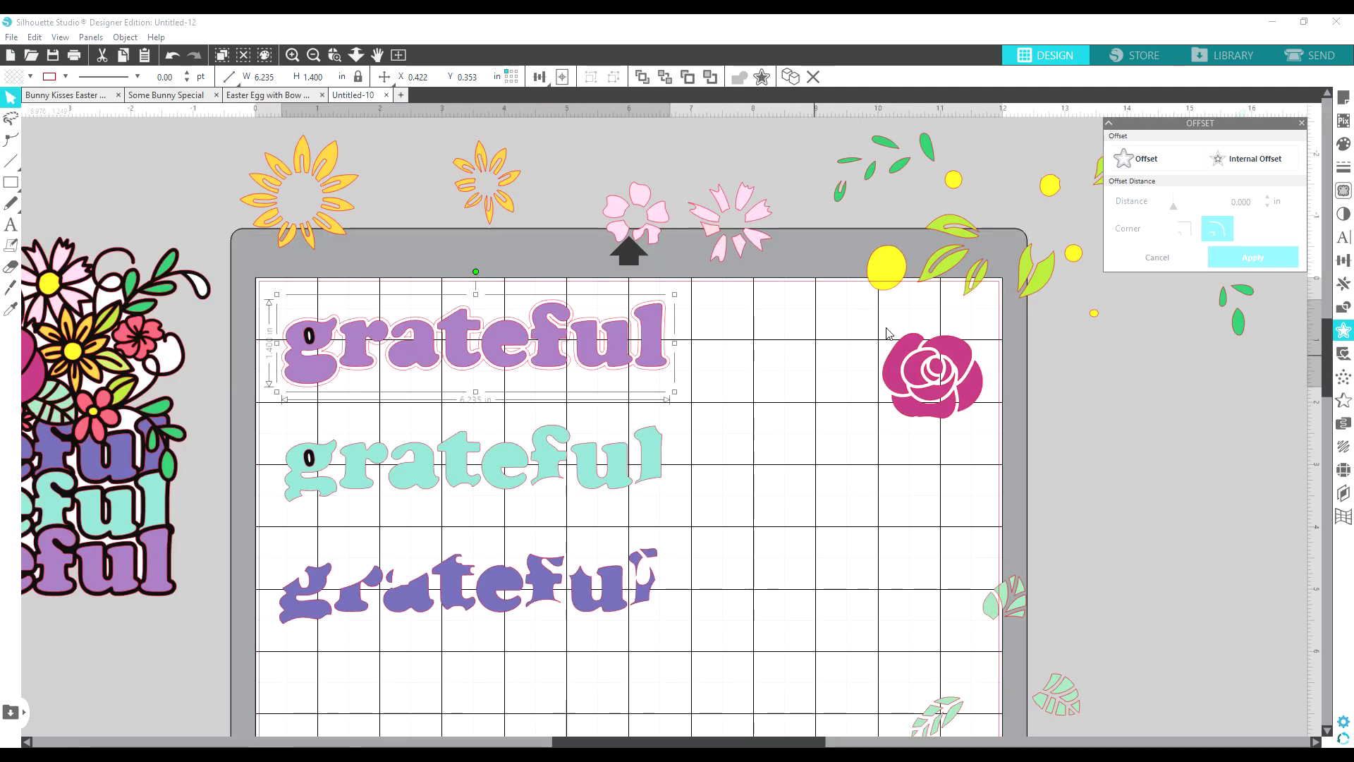
left_click(374, 406)
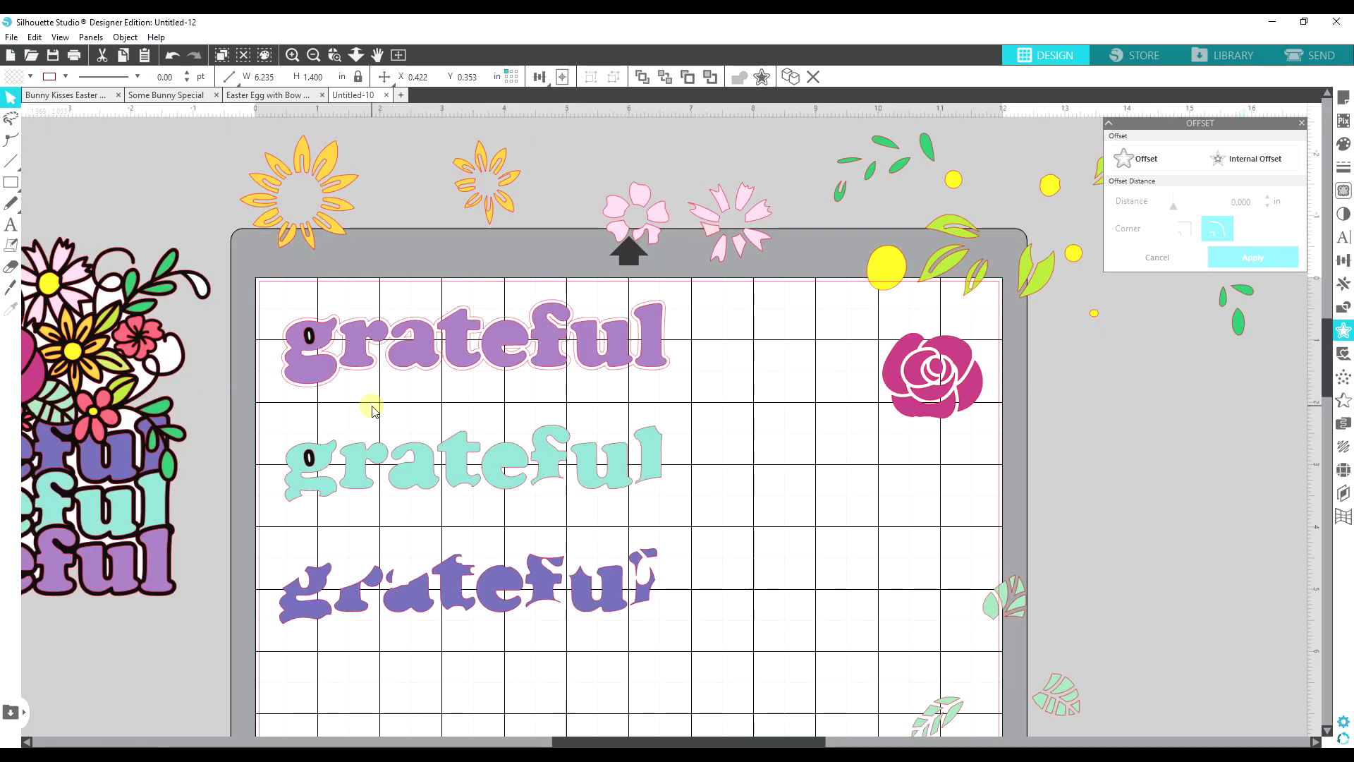
left_click(306, 328)
key("Delete")
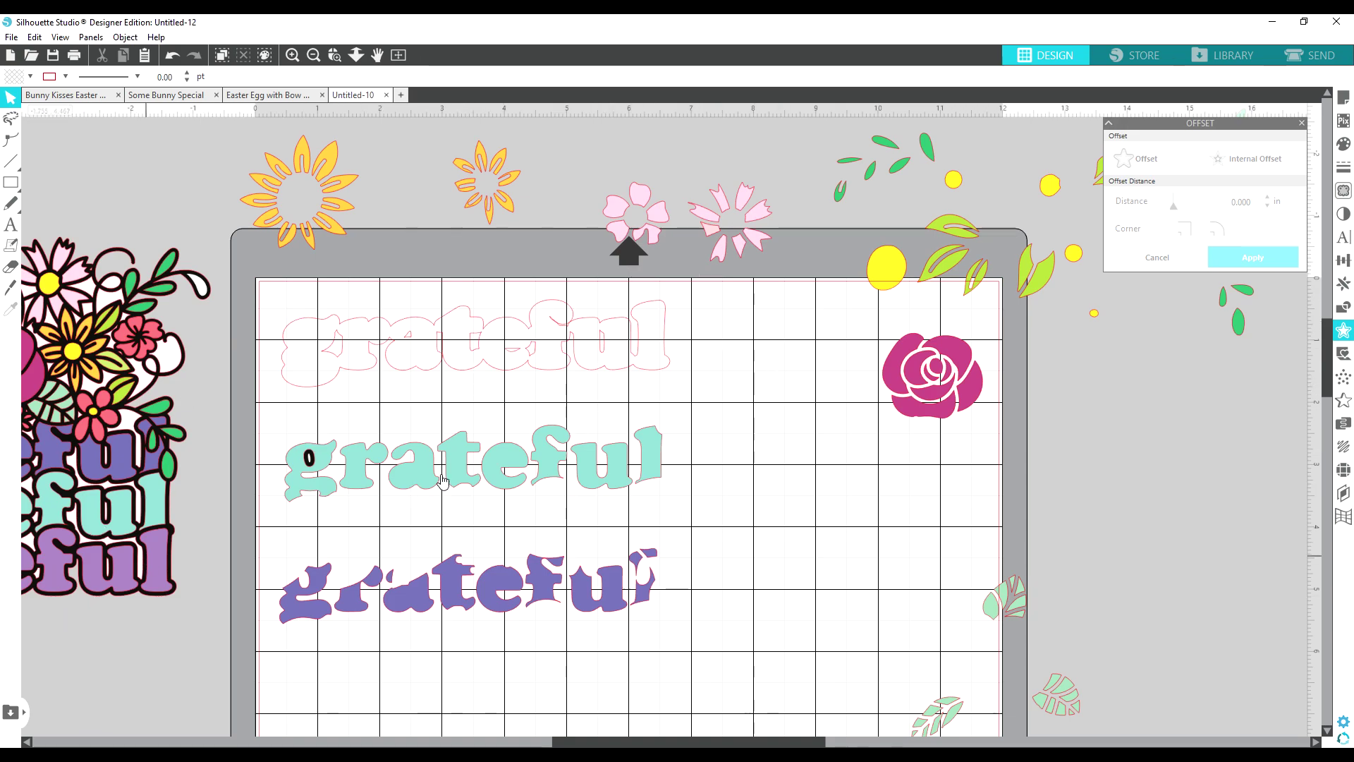
Create a 0.050 in offset around the aqua "grateful" word and delete the original aqua lettering.
left_click(302, 457)
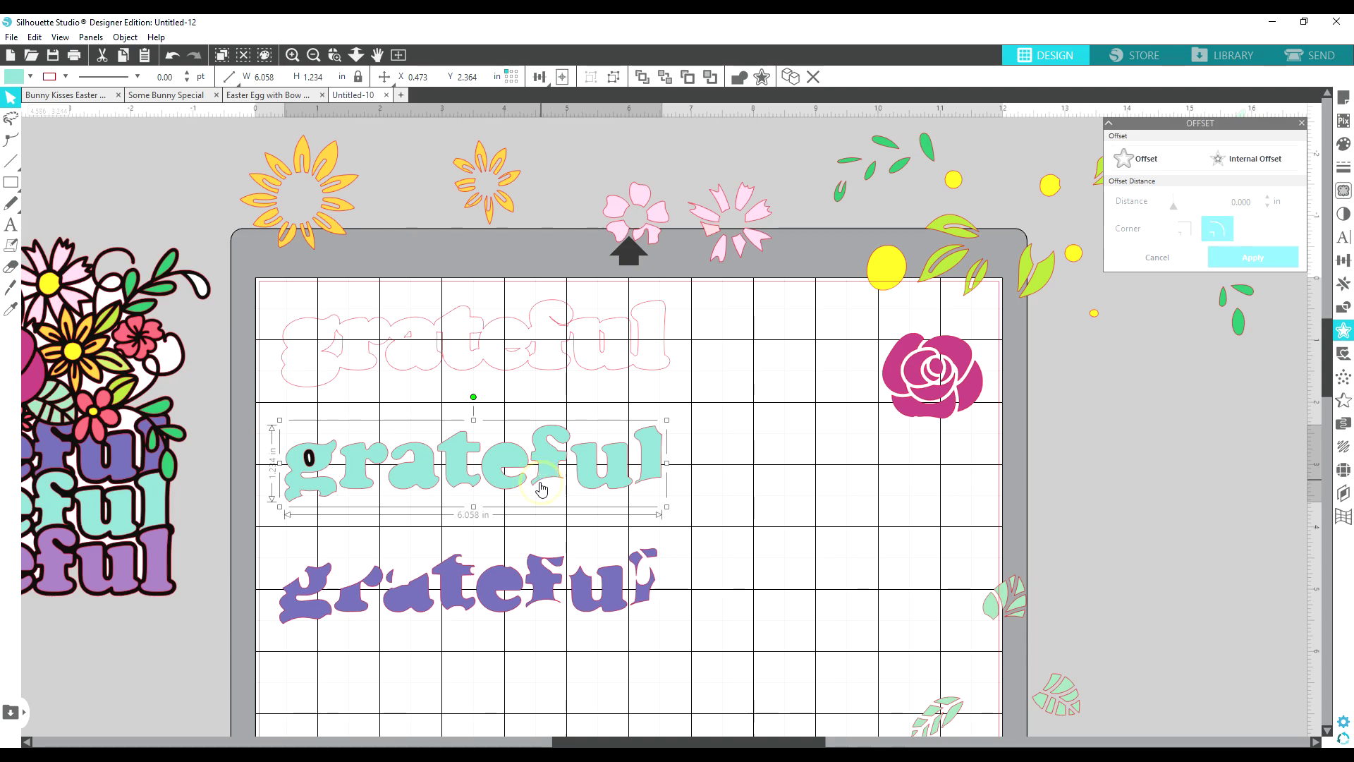
left_click(1132, 159)
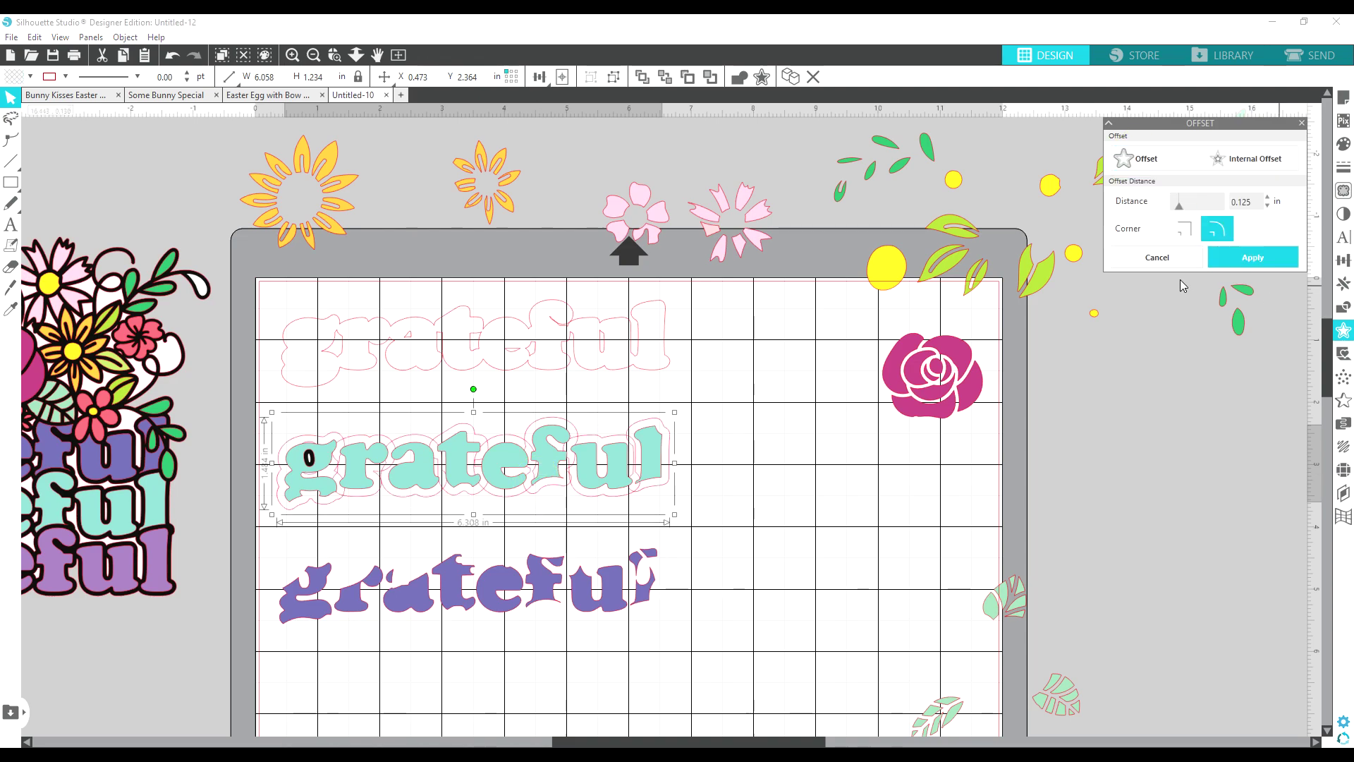
double_click(1243, 201)
type("0.050")
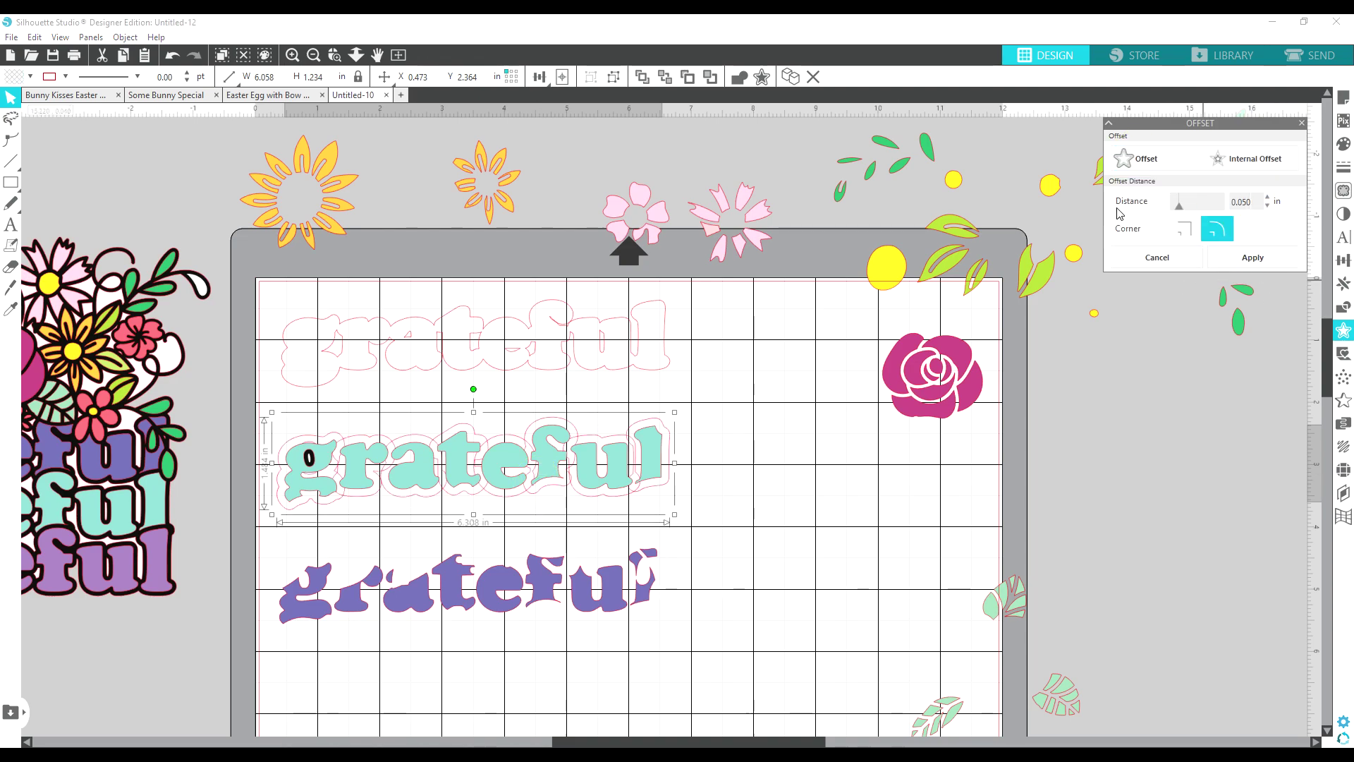
key("Return")
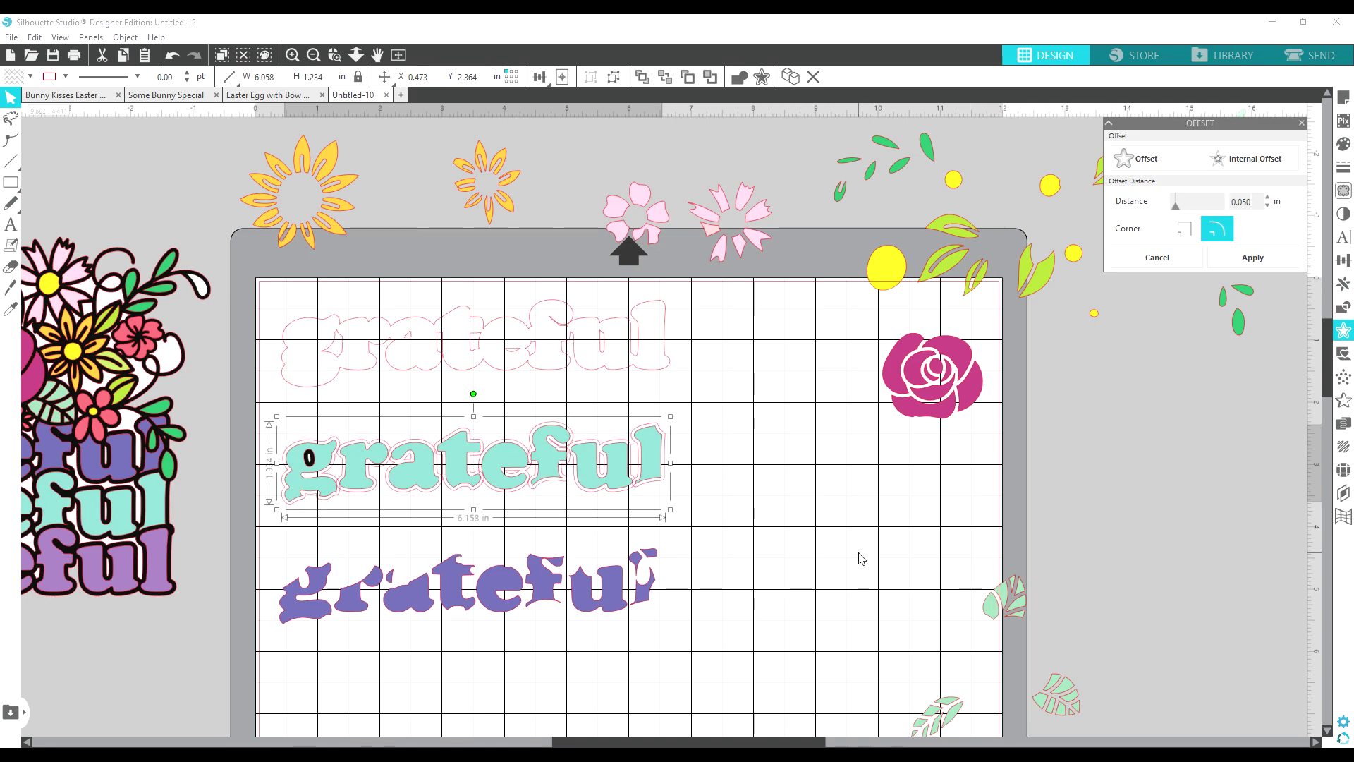
left_click(1253, 257)
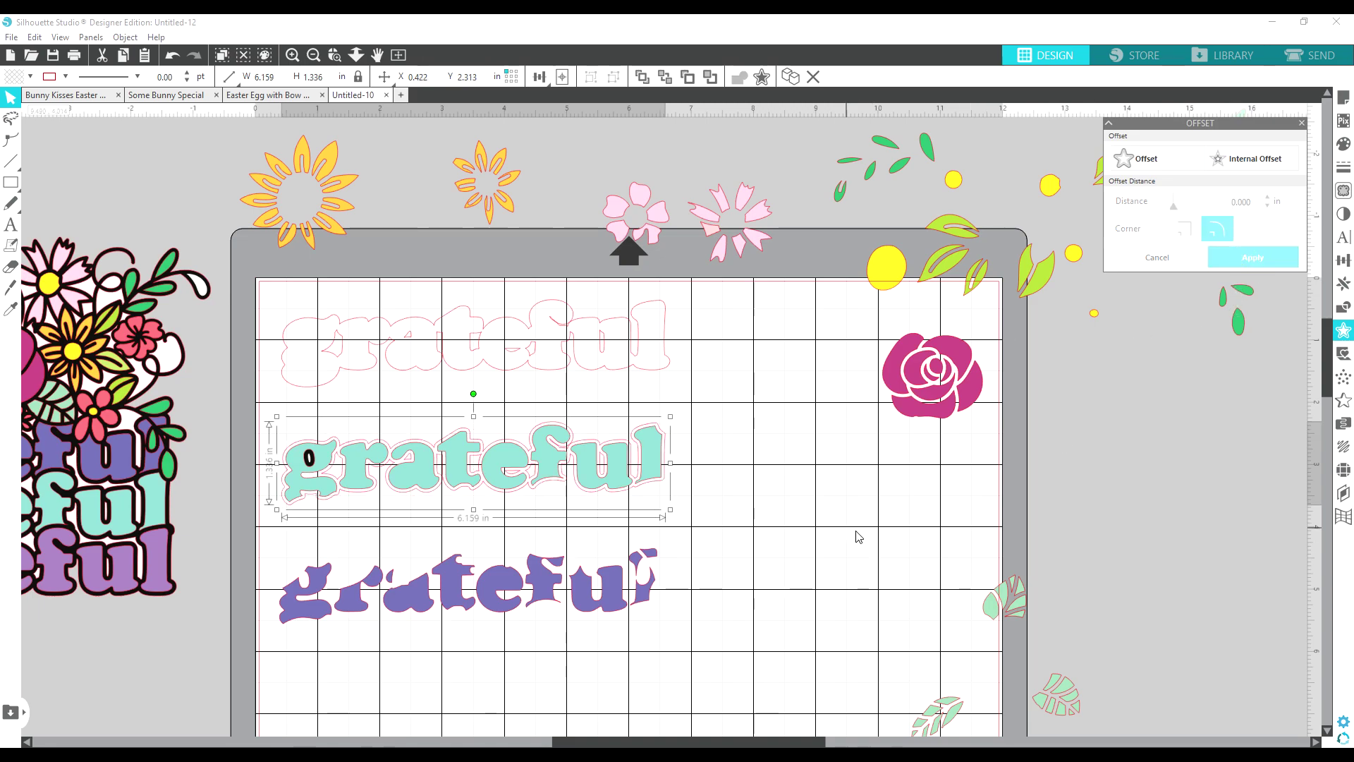
left_click(356, 455)
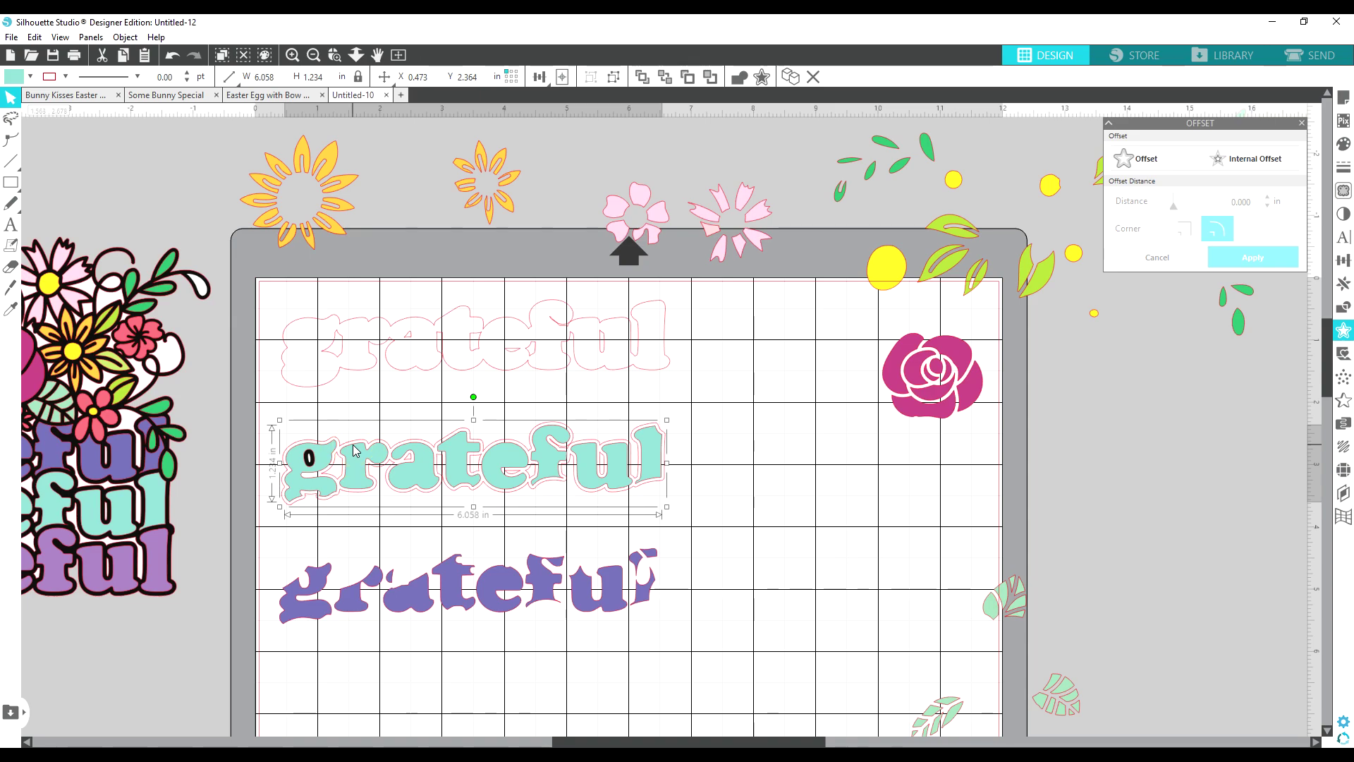
key("Delete")
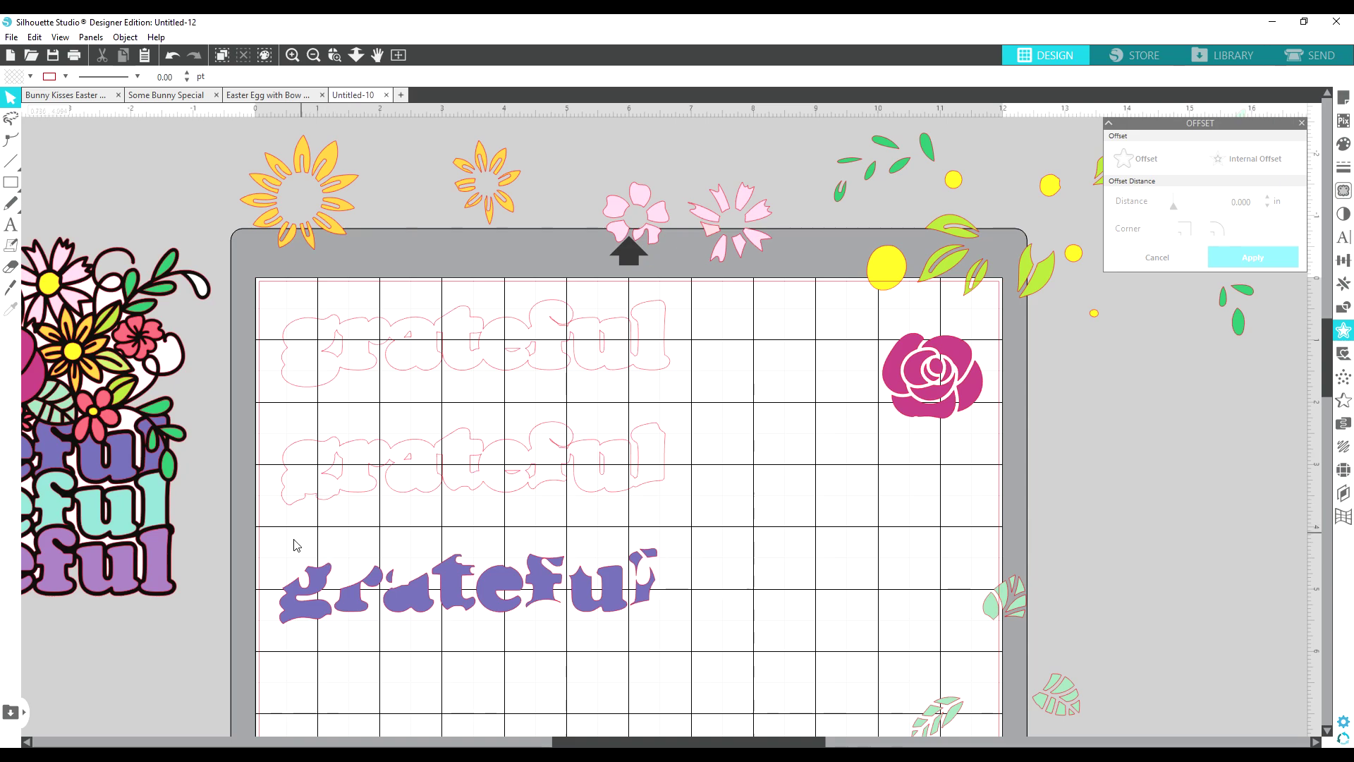
Create a 0.050 in offset around the blue-violet "grateful" word and delete the original lettering inside it.
left_click_drag(277, 531, 673, 640)
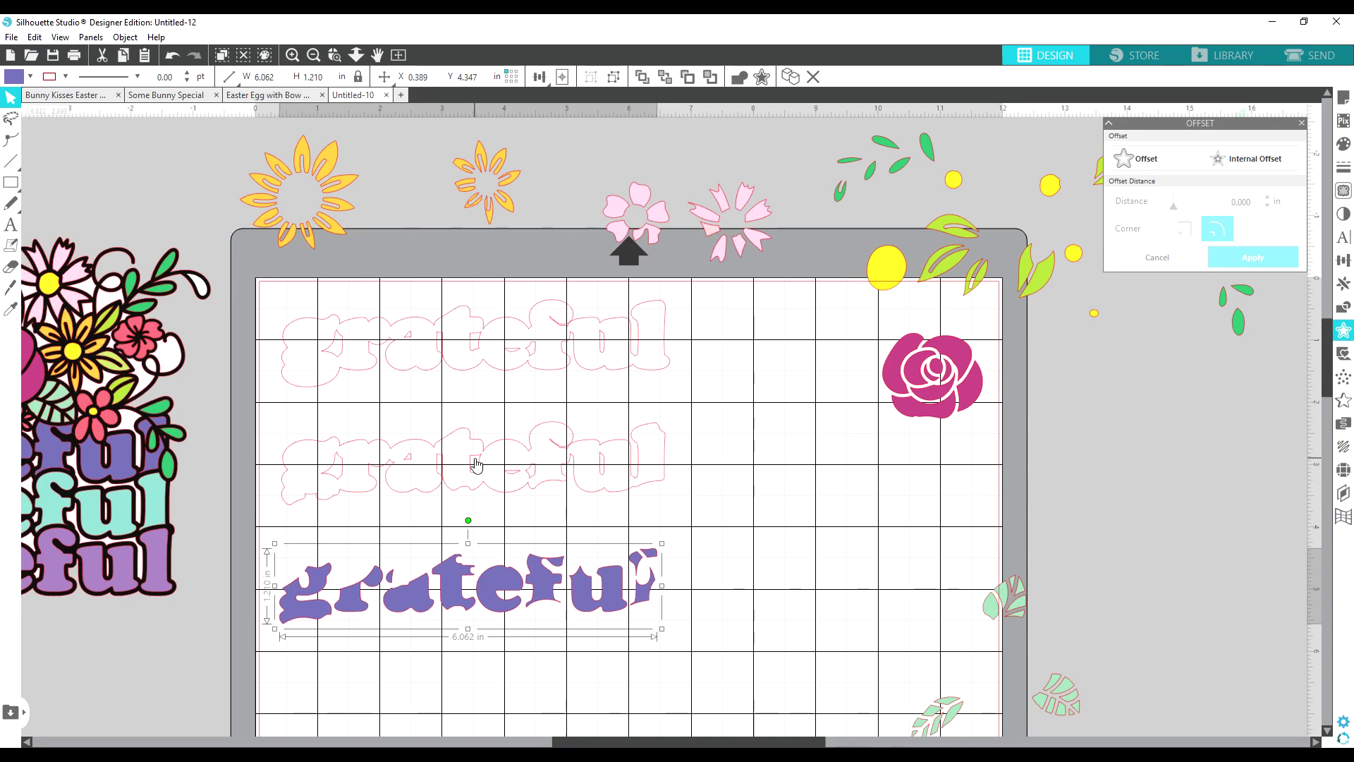
left_click_drag(596, 741, 466, 740)
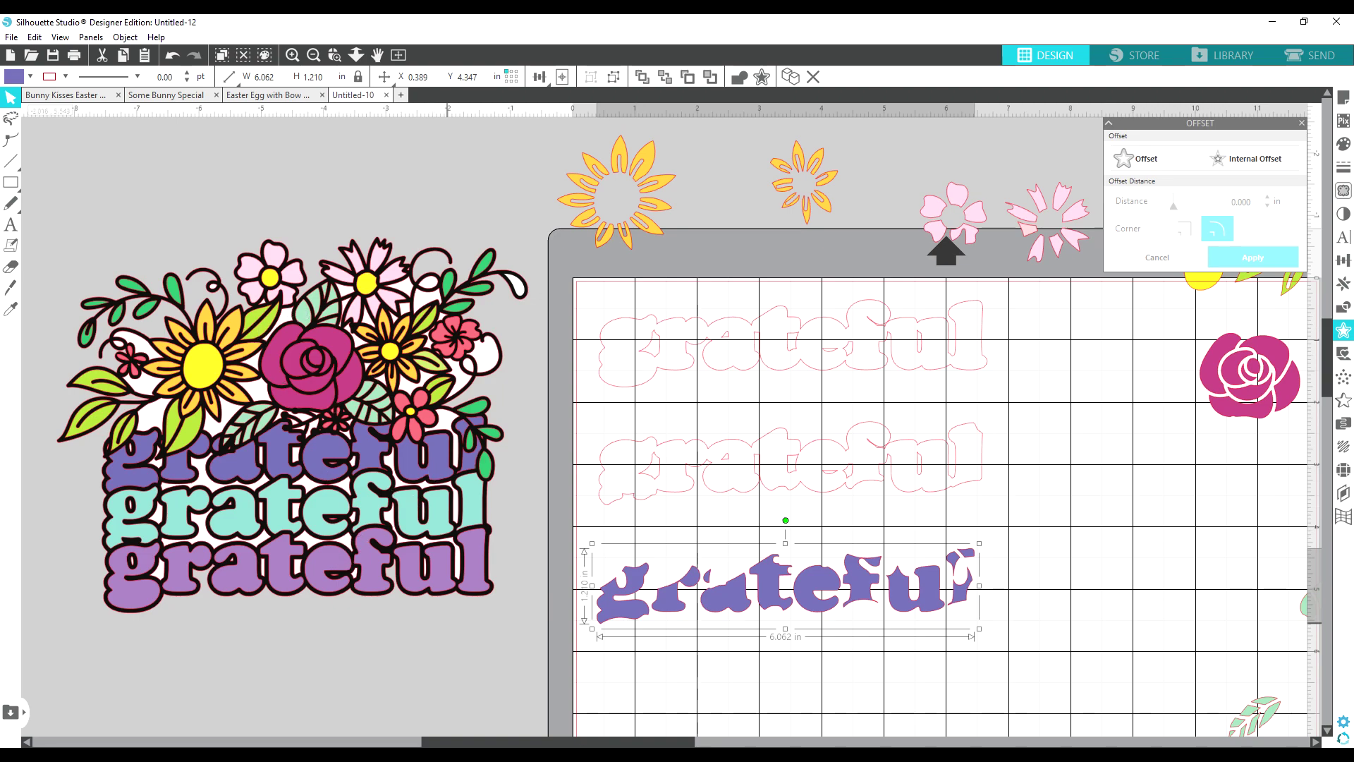
left_click_drag(607, 743, 717, 743)
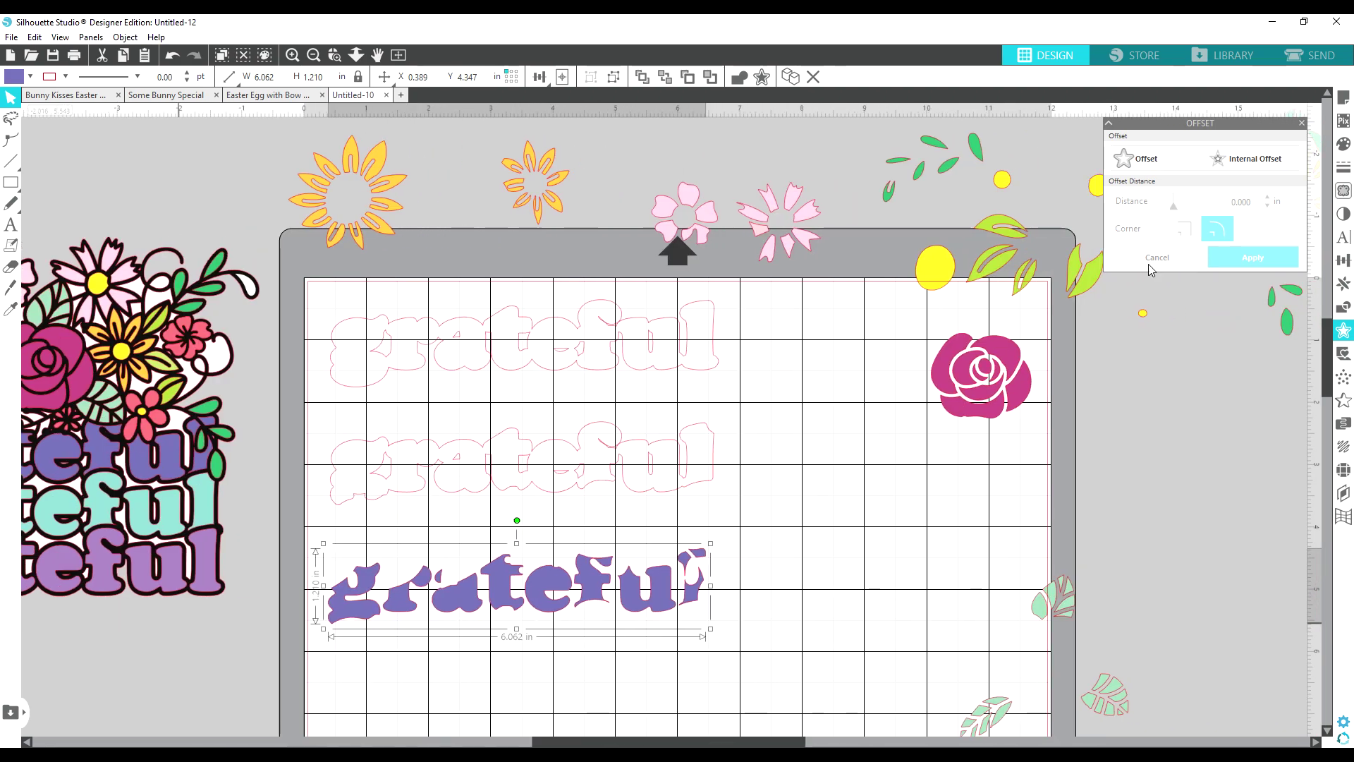
left_click(1144, 166)
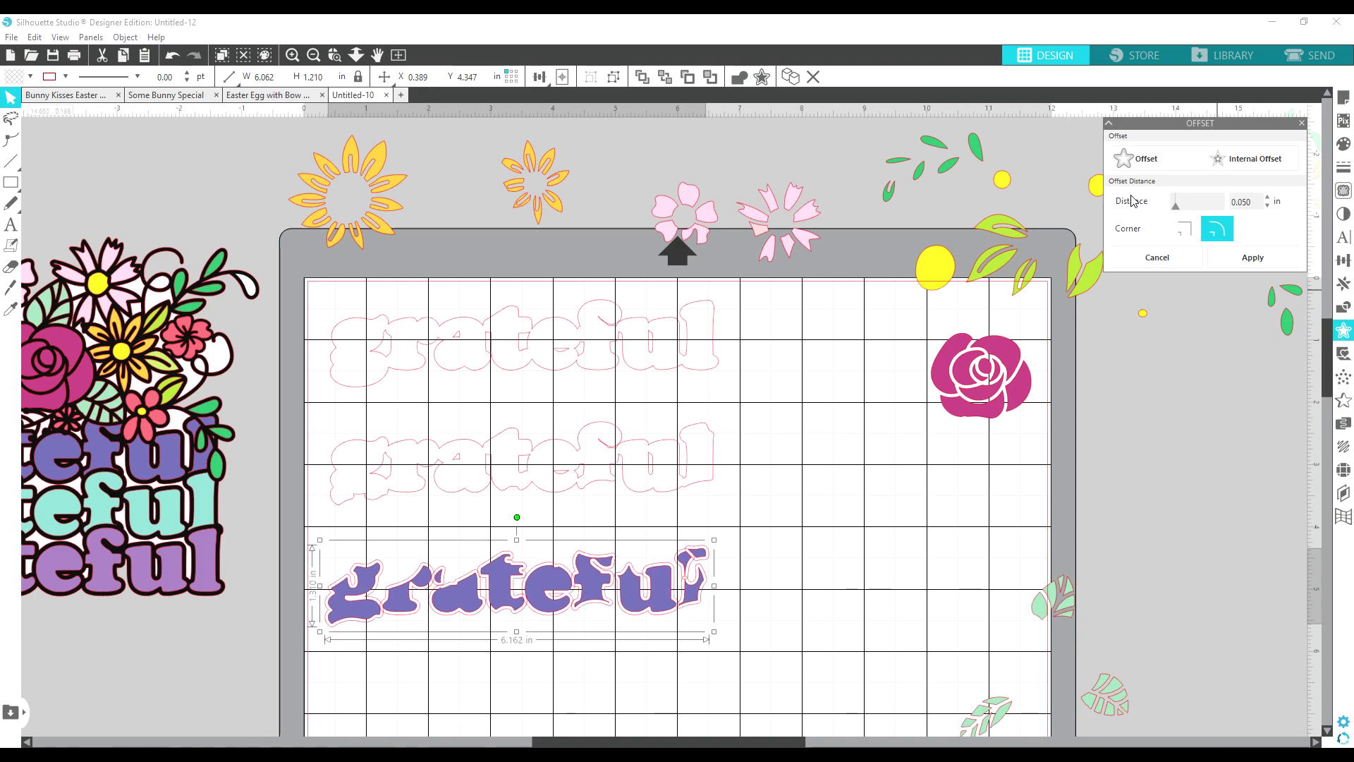
left_click(1246, 258)
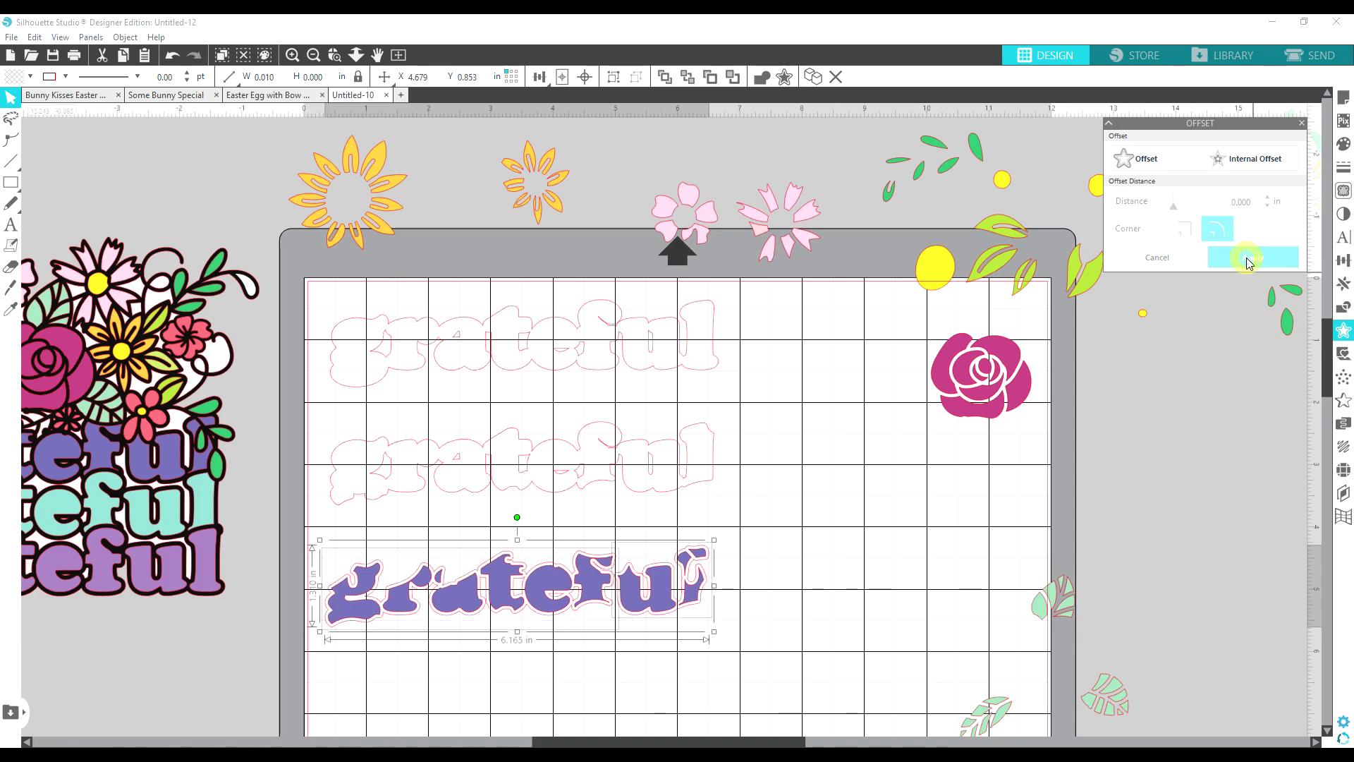
left_click(747, 549)
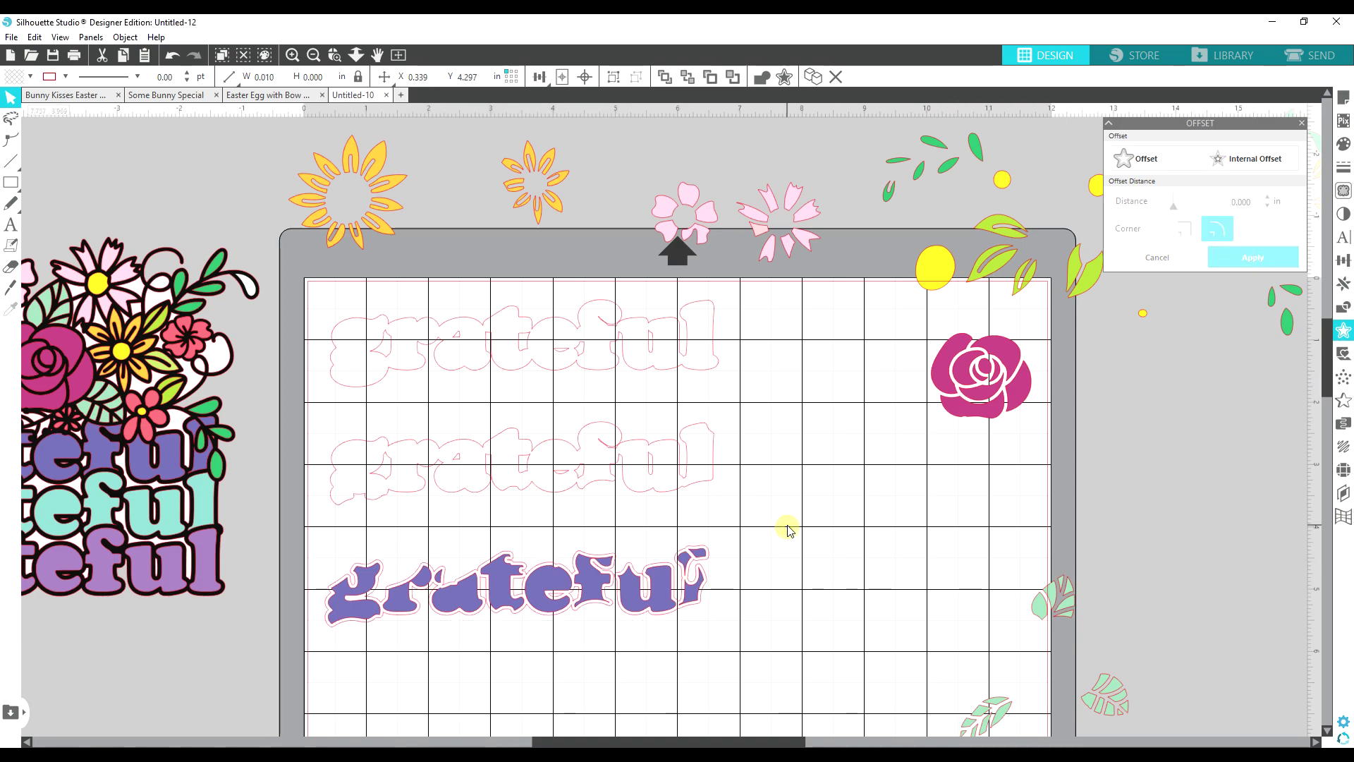
left_click(547, 573)
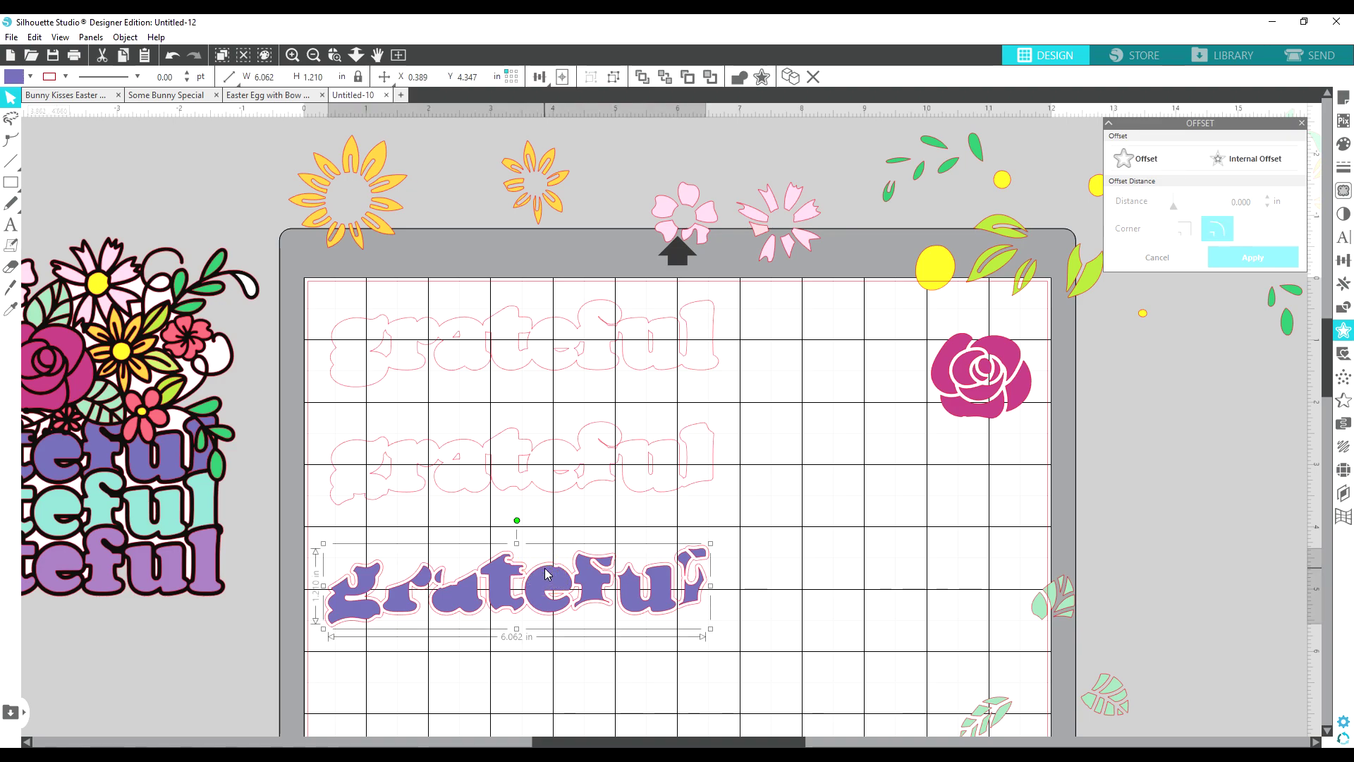
key("Delete")
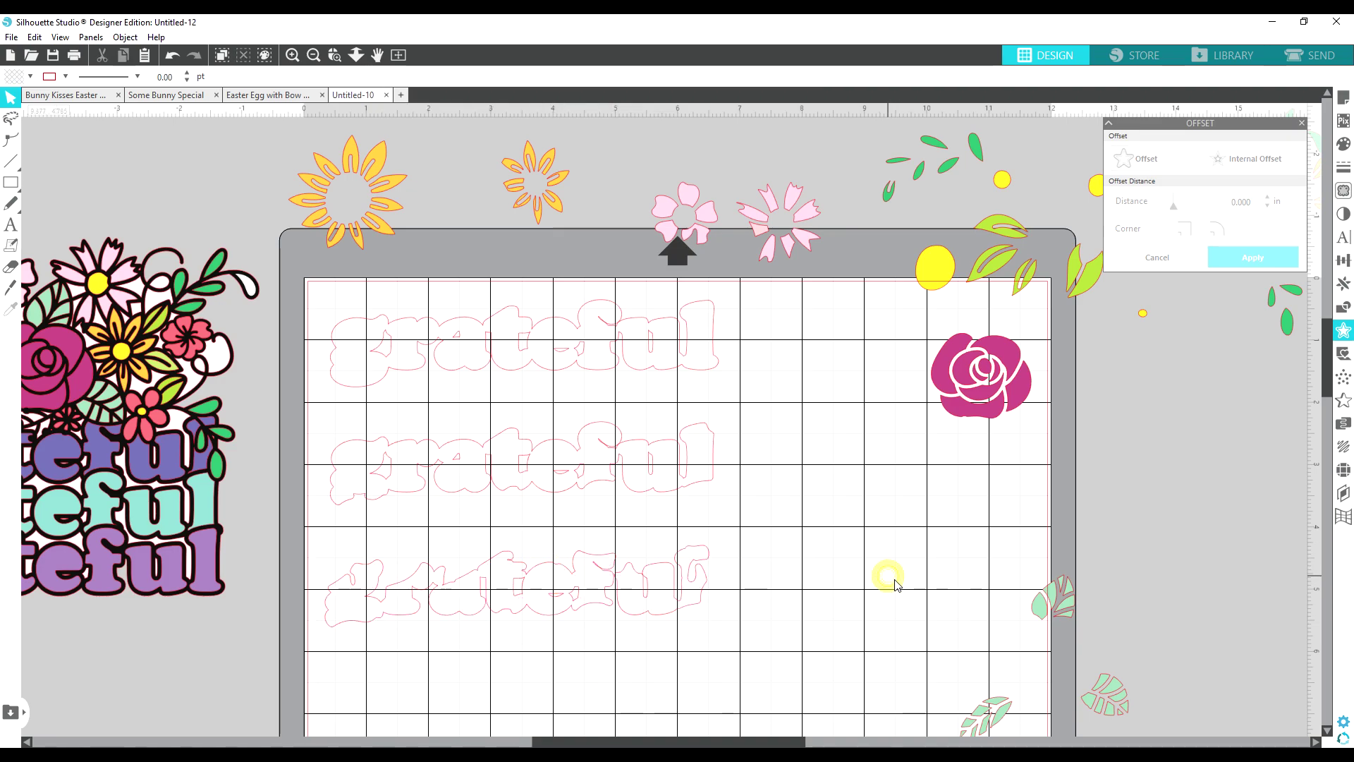
Move the magenta rose beside the end of the uppermost word outline and bring the mint leaves onto the mat below it.
left_click_drag(972, 355, 795, 323)
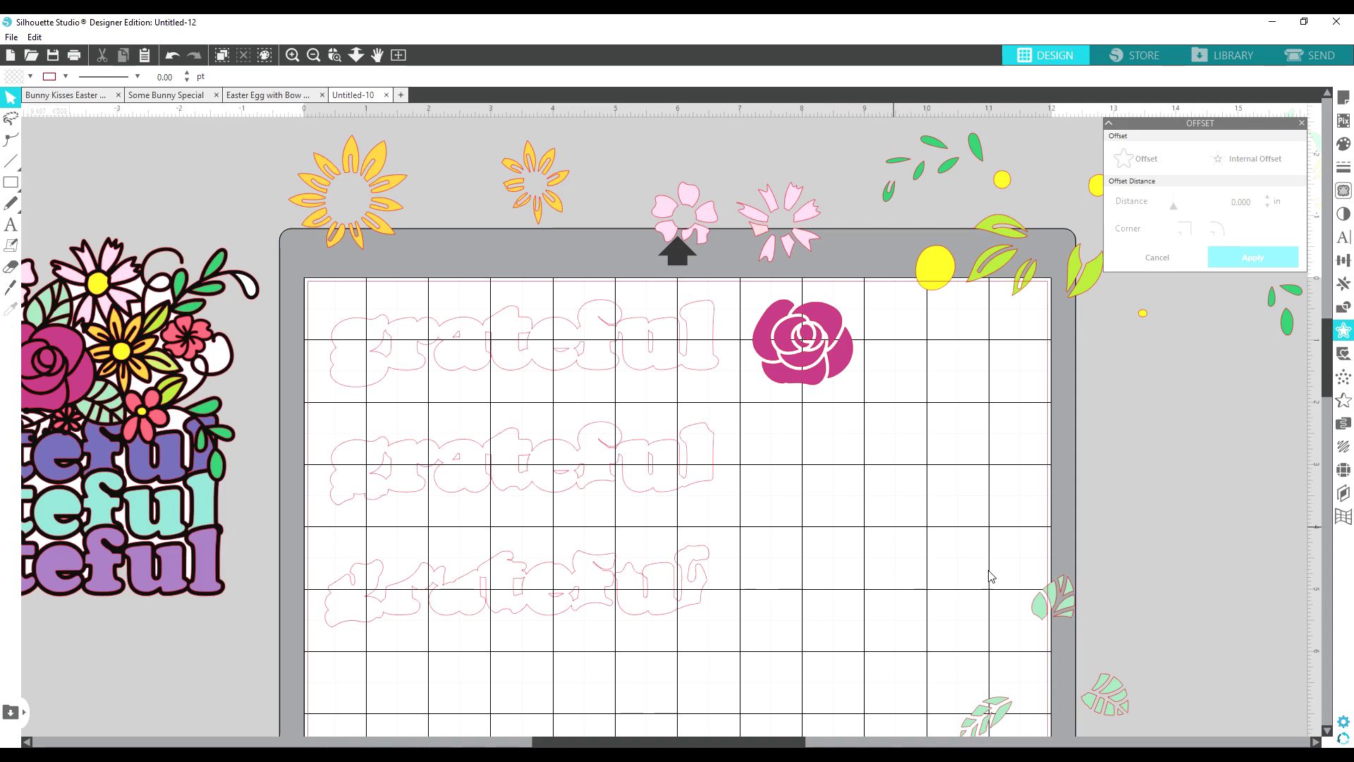
left_click_drag(1051, 603, 904, 421)
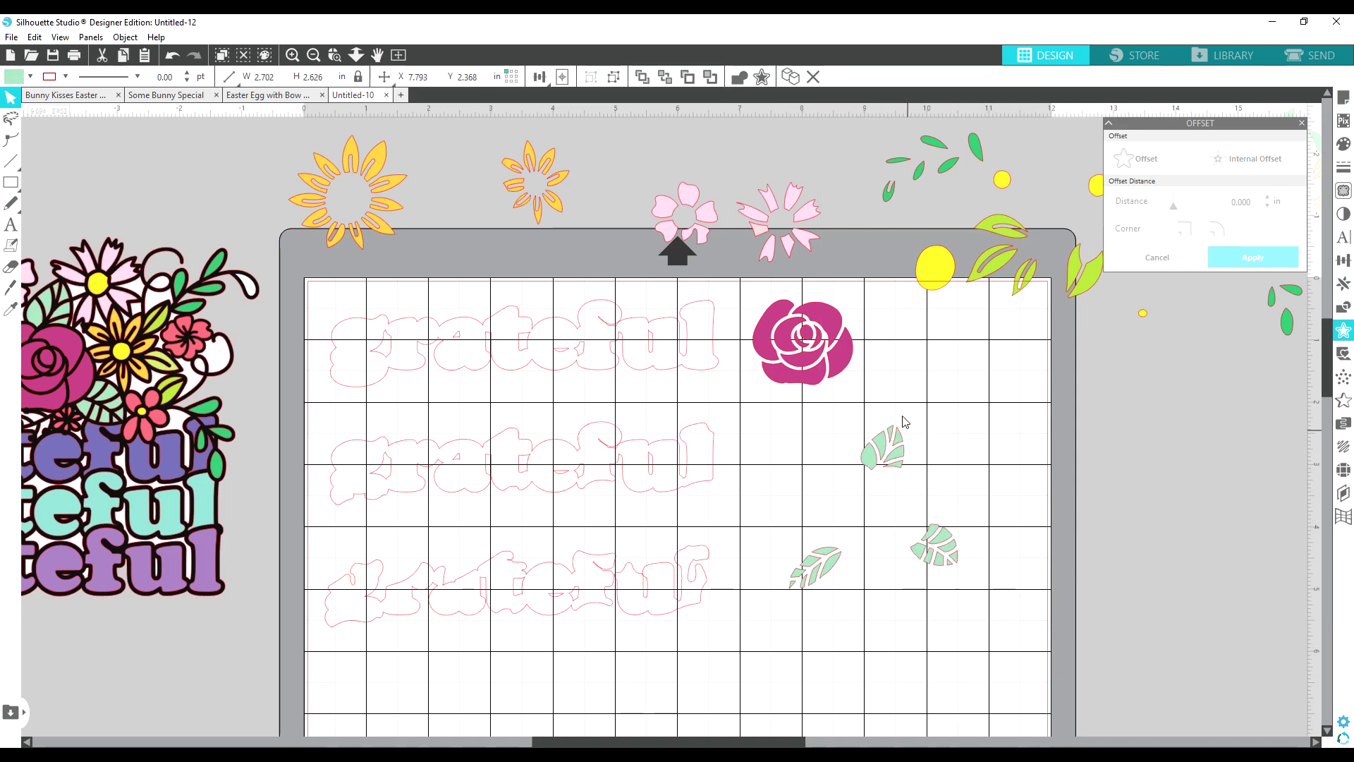
left_click(992, 347)
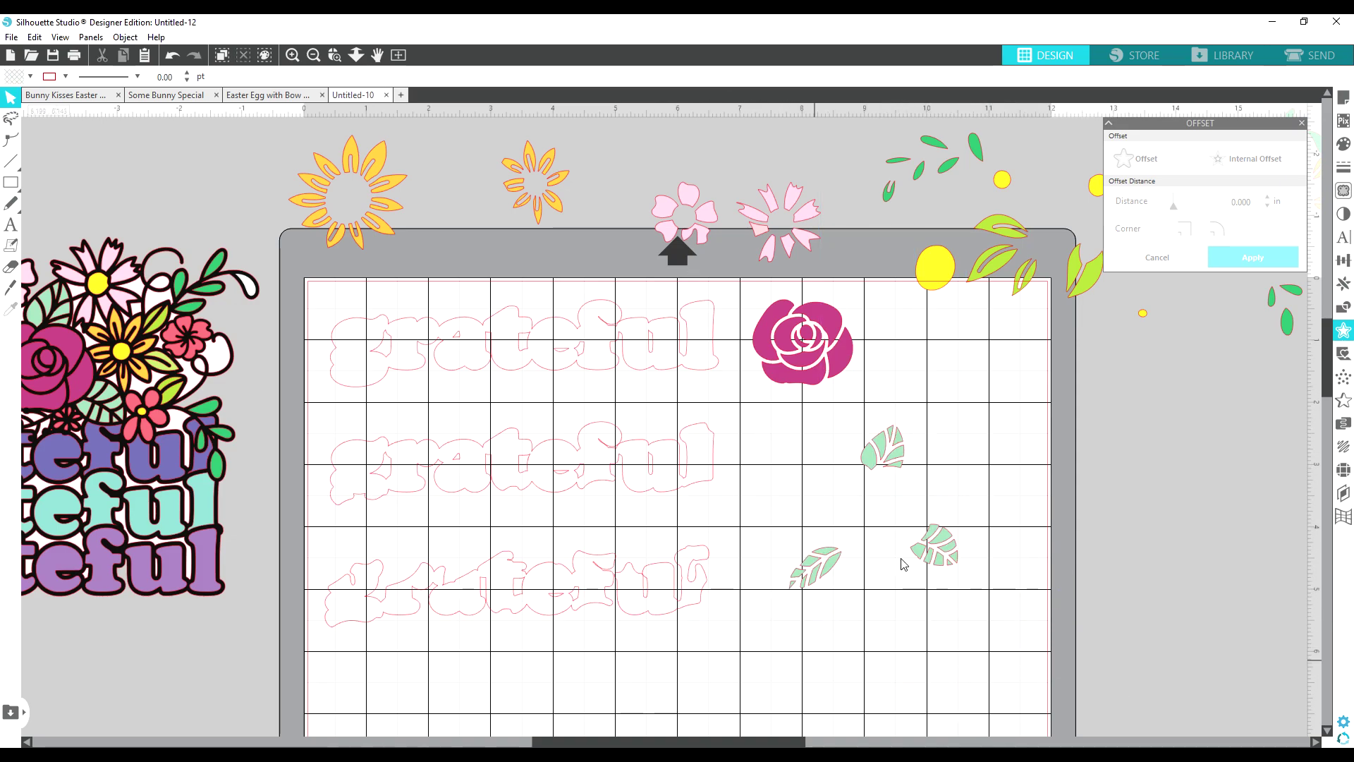
Ungroup the mint leaves and group the pieces of the uppermost leaf into a single leaf.
left_click(882, 455)
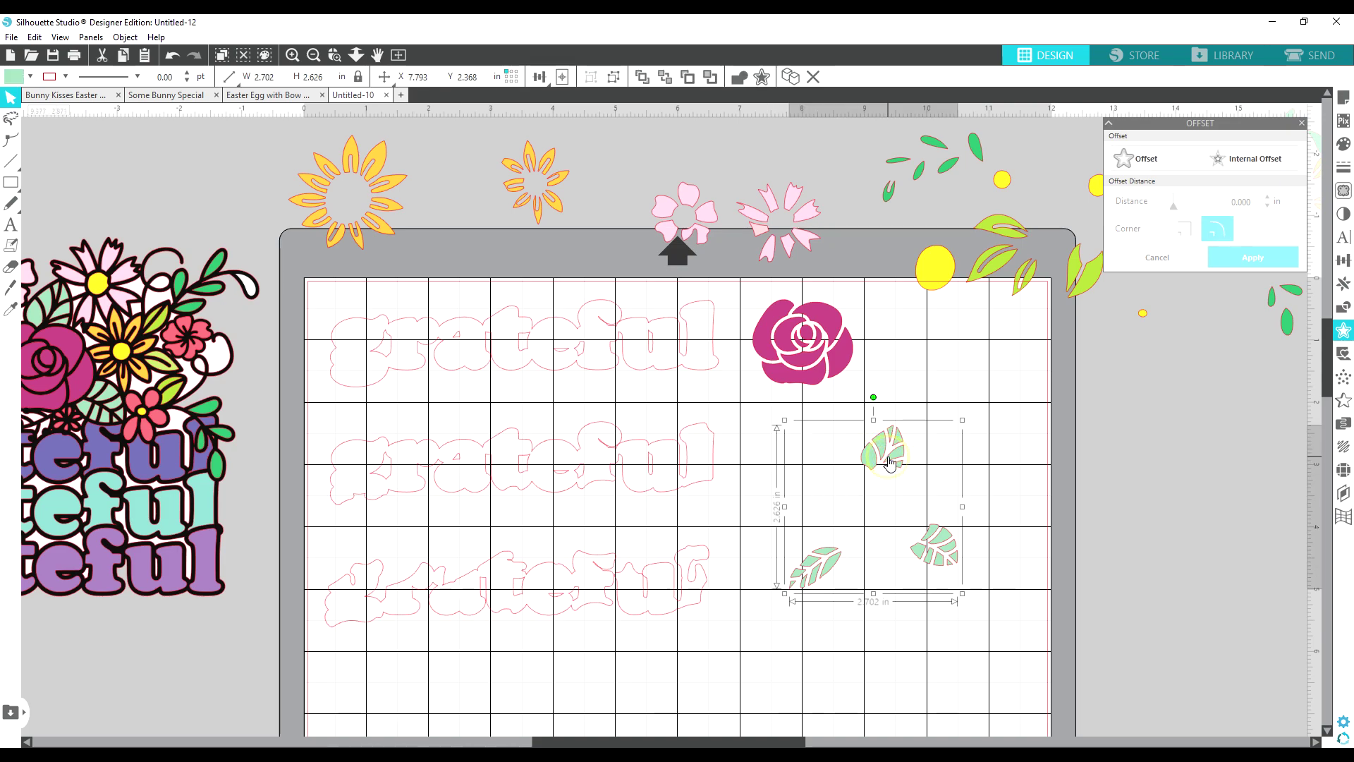
right_click(887, 455)
left_click(929, 297)
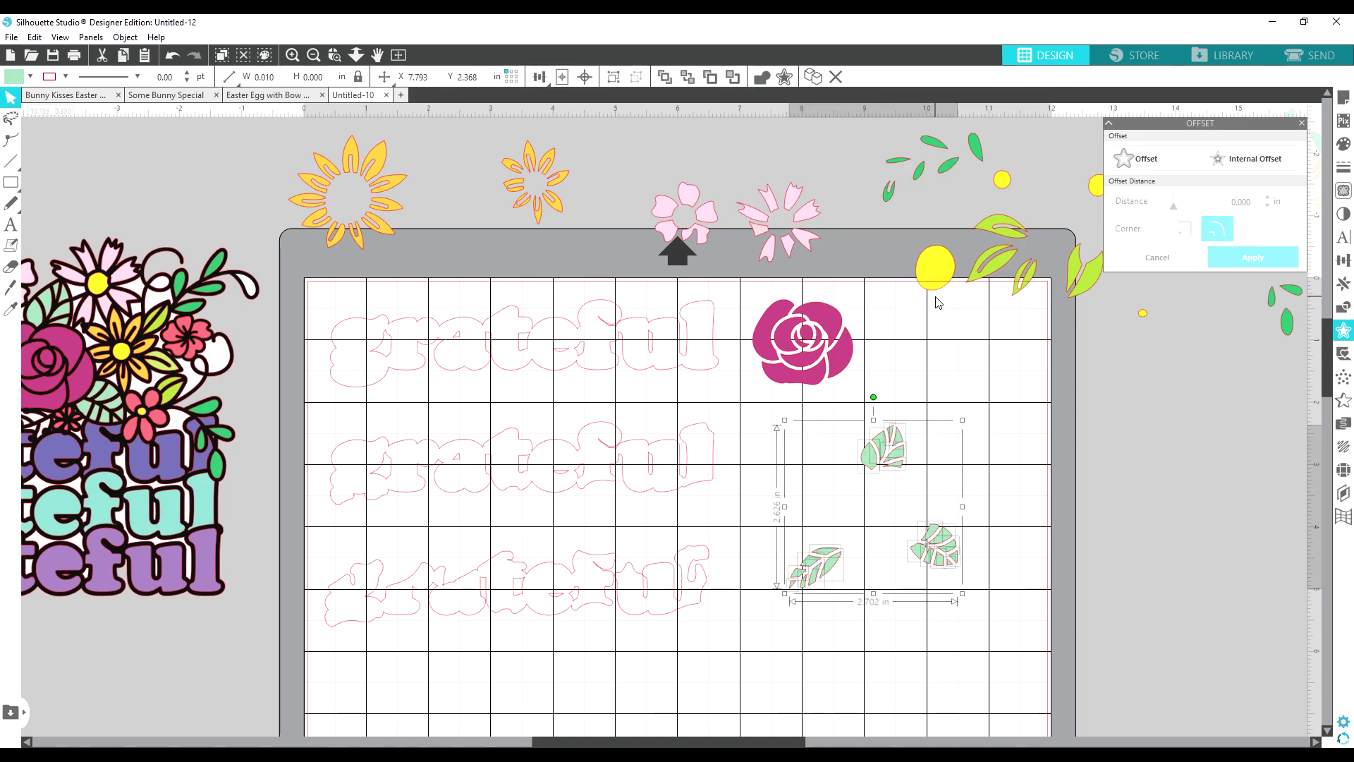
left_click(966, 367)
left_click(880, 454)
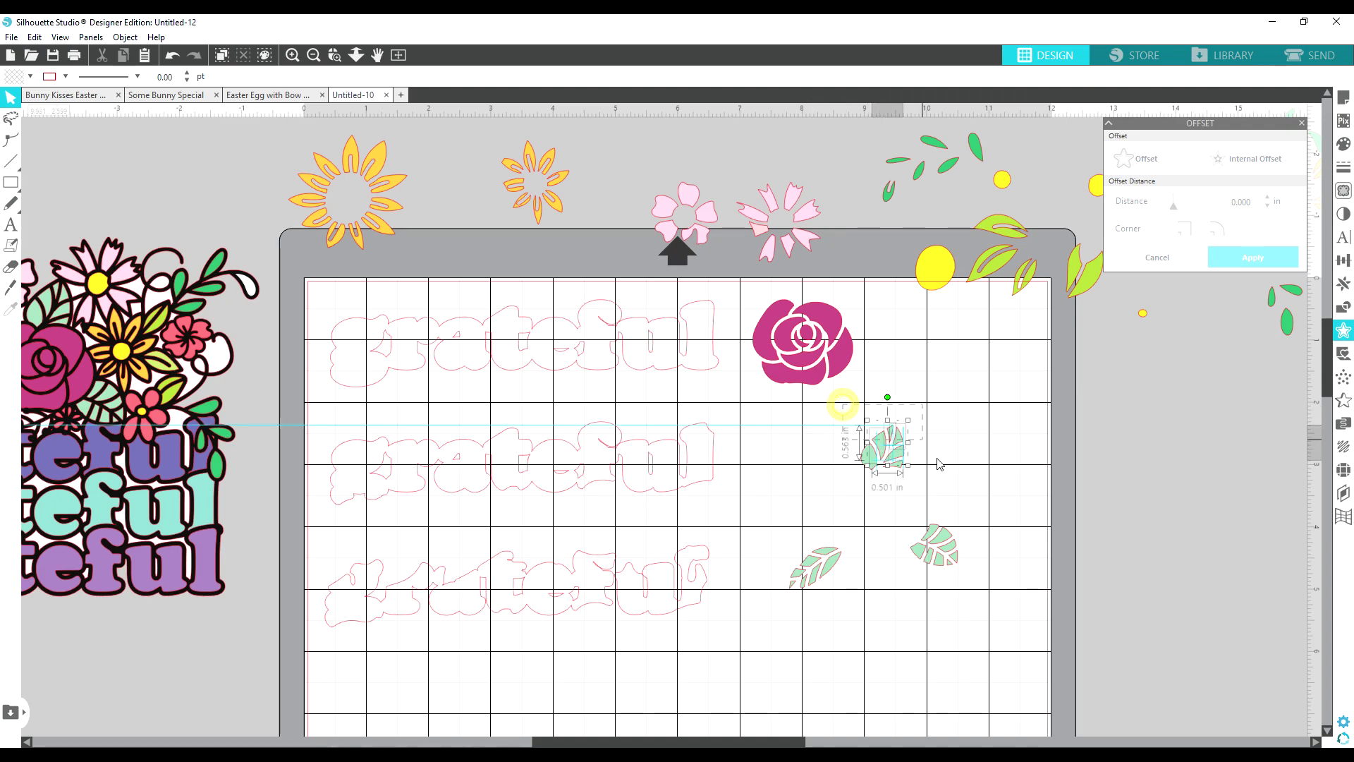
right_click(880, 455)
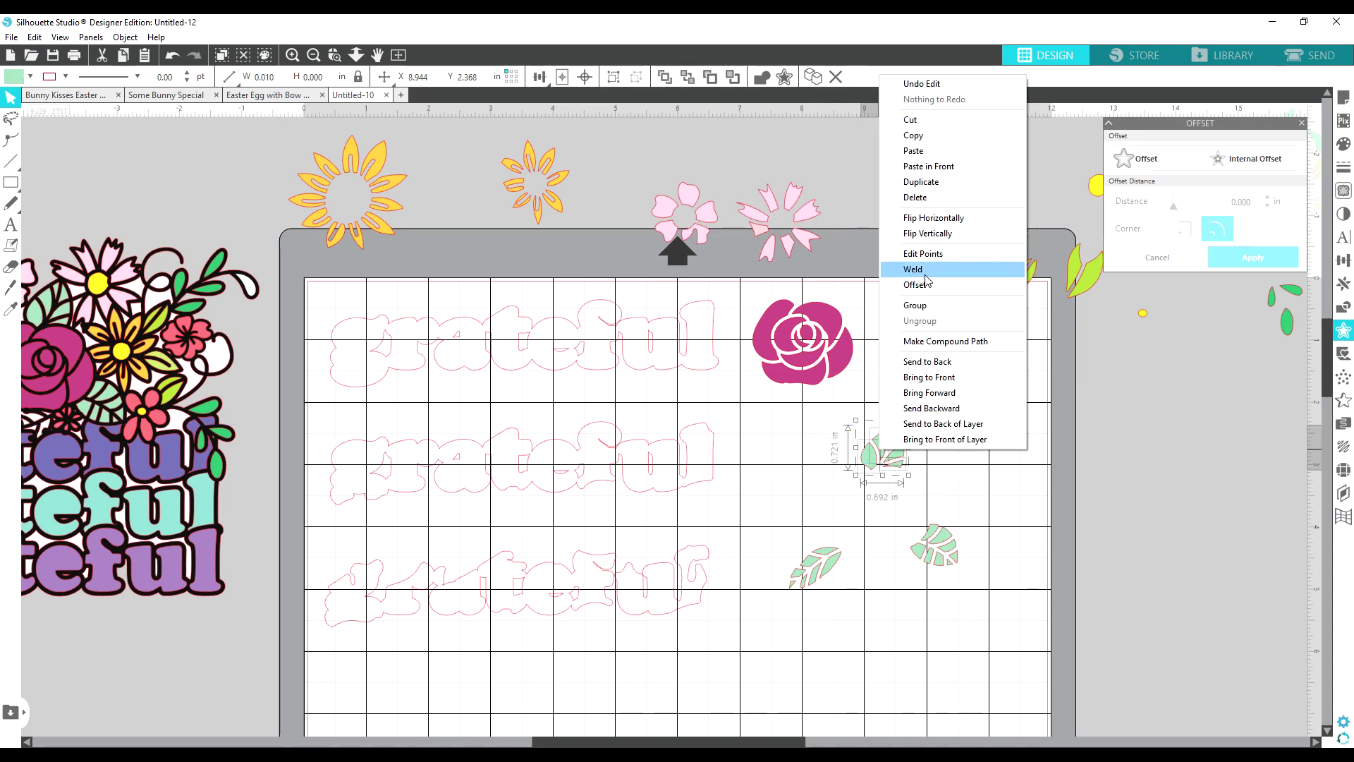
left_click(923, 303)
Group the pieces of each of the two lower mint leaves so every leaf is a separate group.
left_click_drag(917, 539, 812, 570)
right_click(946, 562)
left_click(981, 413)
right_click(820, 568)
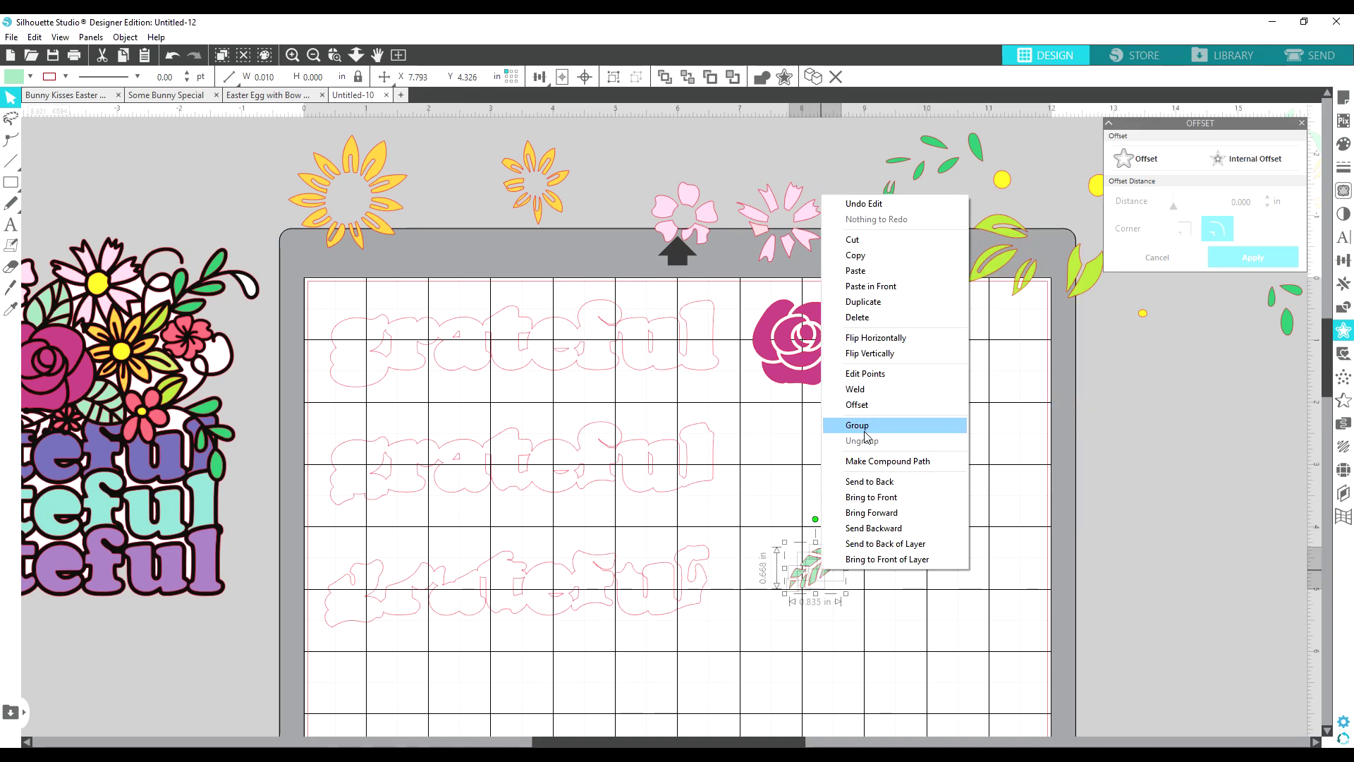
left_click(864, 428)
left_click(961, 462)
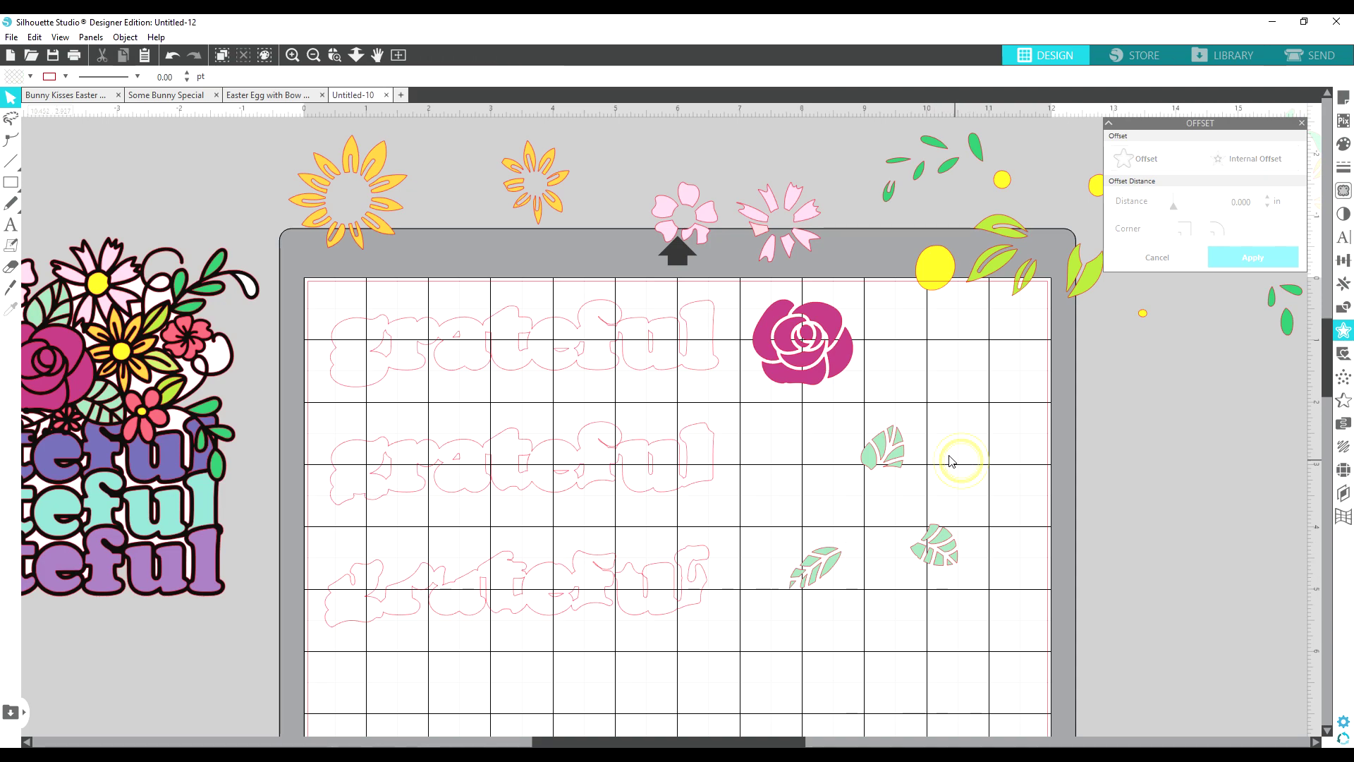
Arrange the three mint leaves in a compact cluster beside the magenta rose.
left_click_drag(897, 453, 1012, 331)
left_click_drag(944, 562, 954, 353)
left_click(990, 331)
left_click_drag(815, 567, 895, 335)
left_click(949, 331)
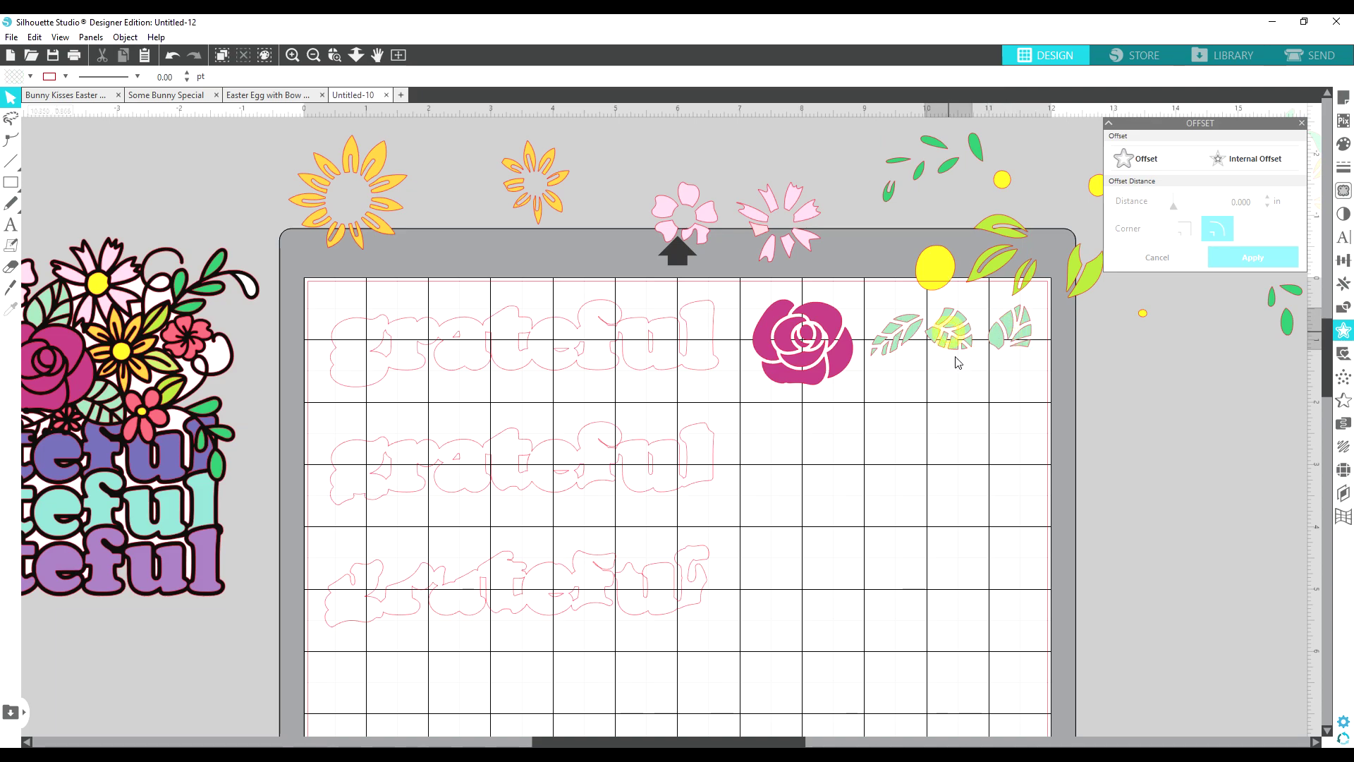
left_click_drag(954, 340, 959, 374)
mouse_move(914, 334)
left_mouse_down()
mouse_move(917, 347)
mouse_move(923, 323)
left_mouse_up()
left_click(1014, 401)
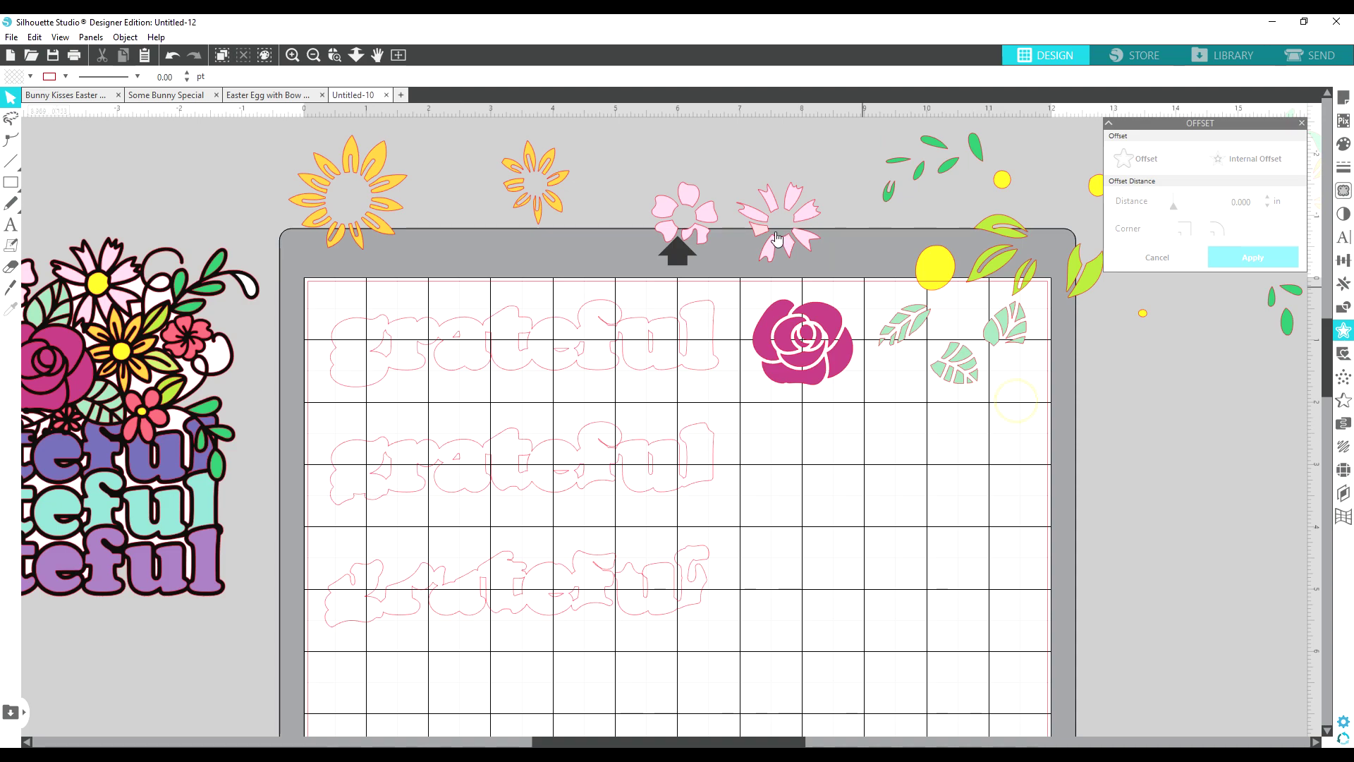
Move the group of yellow flower centers onto the mat below the rose and leaves and ungroup it.
left_click_drag(942, 264, 847, 520)
right_click(855, 522)
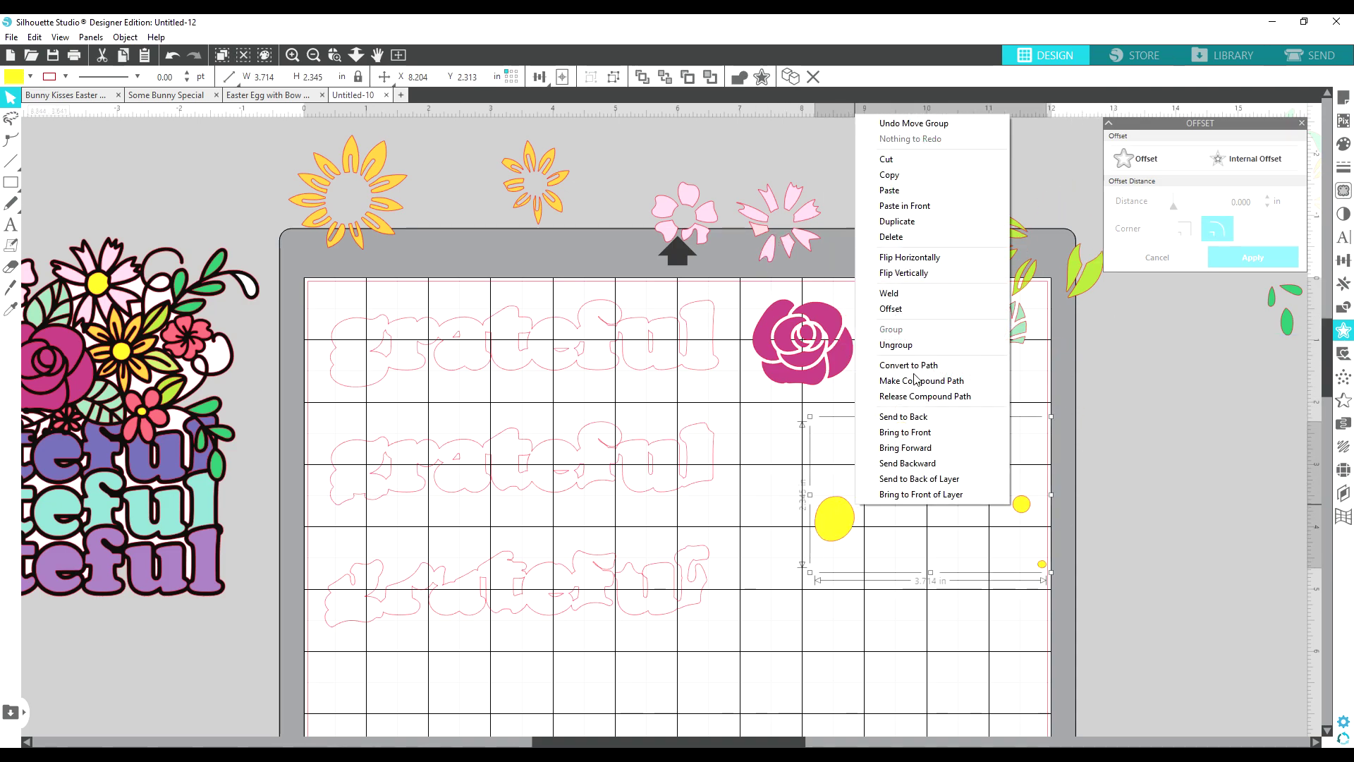
left_click(909, 344)
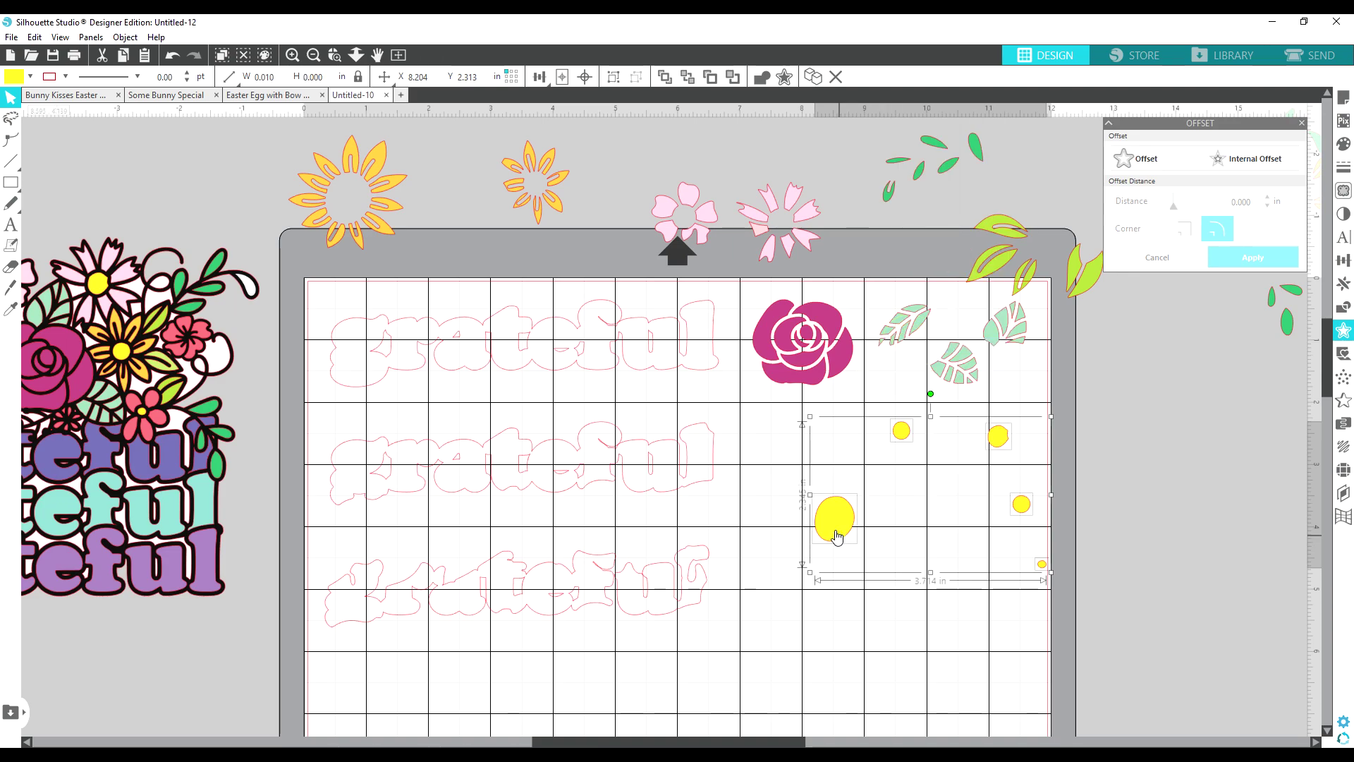
Cluster the five yellow flower centers close together directly beneath the magenta rose.
left_click_drag(837, 536, 823, 428)
left_click(821, 614)
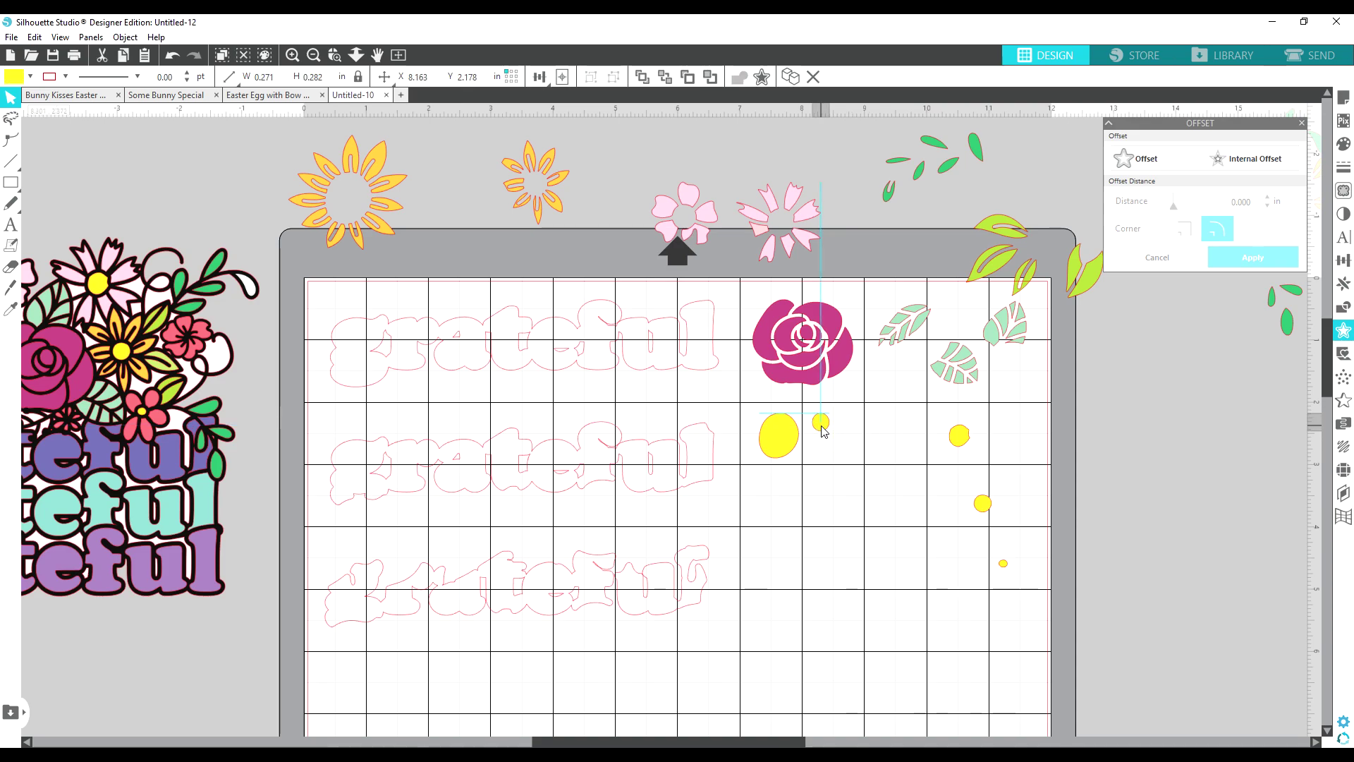
left_click_drag(952, 439, 847, 453)
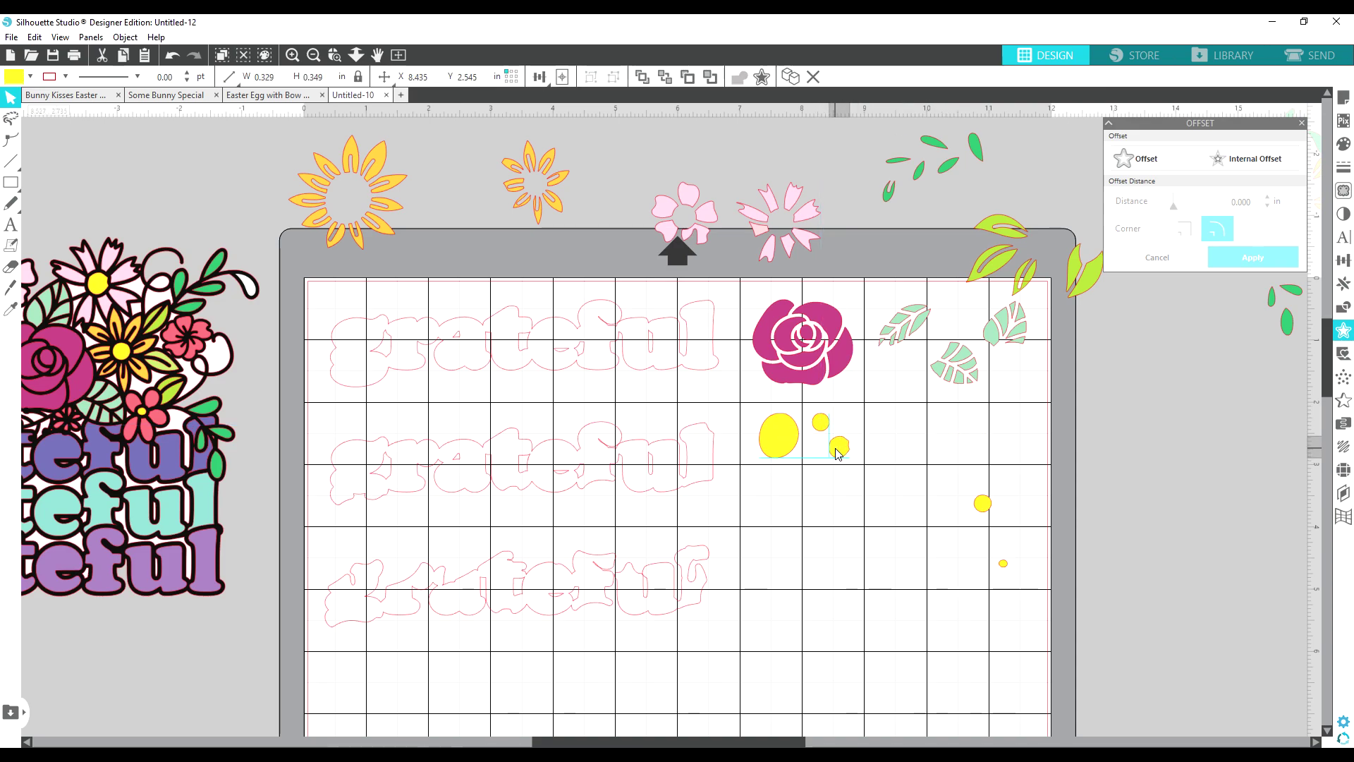
left_click_drag(984, 516, 850, 429)
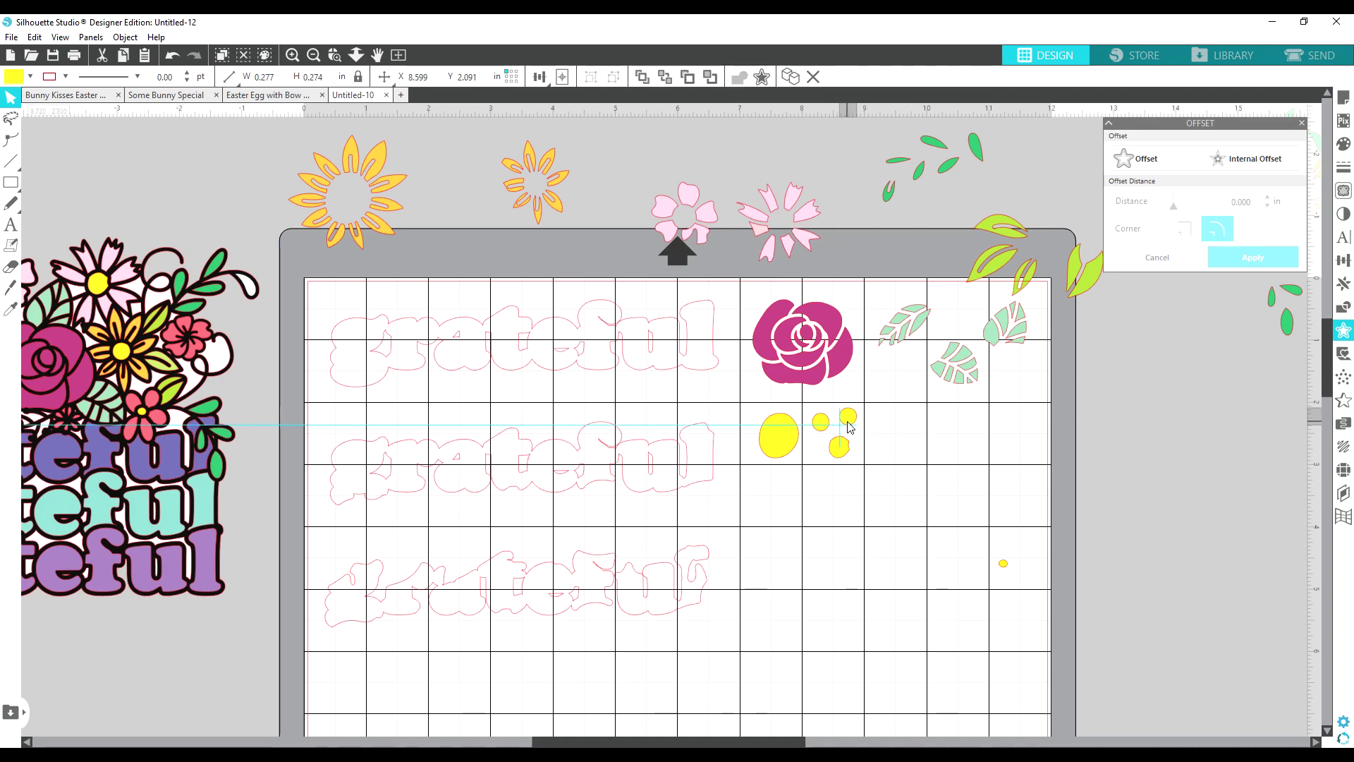
left_click_drag(1003, 571, 812, 455)
left_click(893, 527)
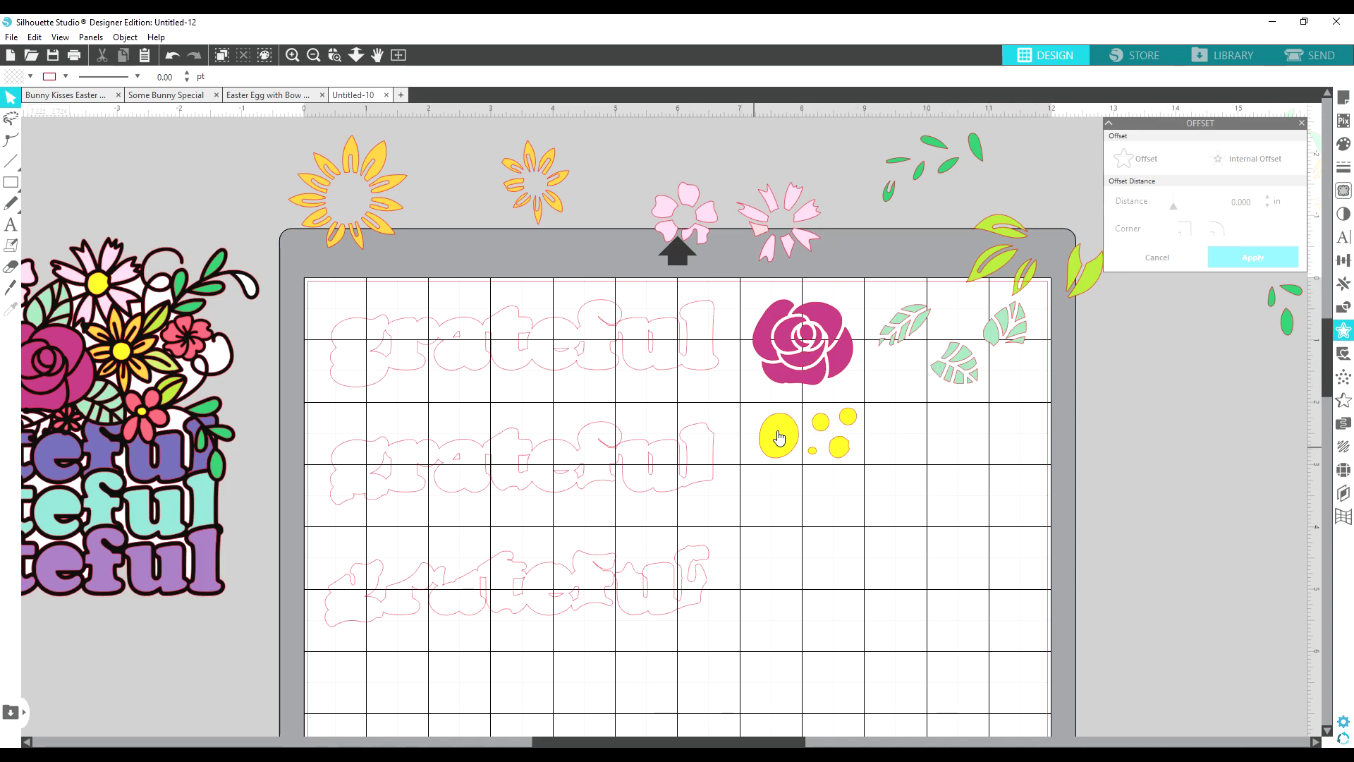
Create a 0.050 in offset around all five yellow flower centers.
left_click_drag(779, 421, 875, 474)
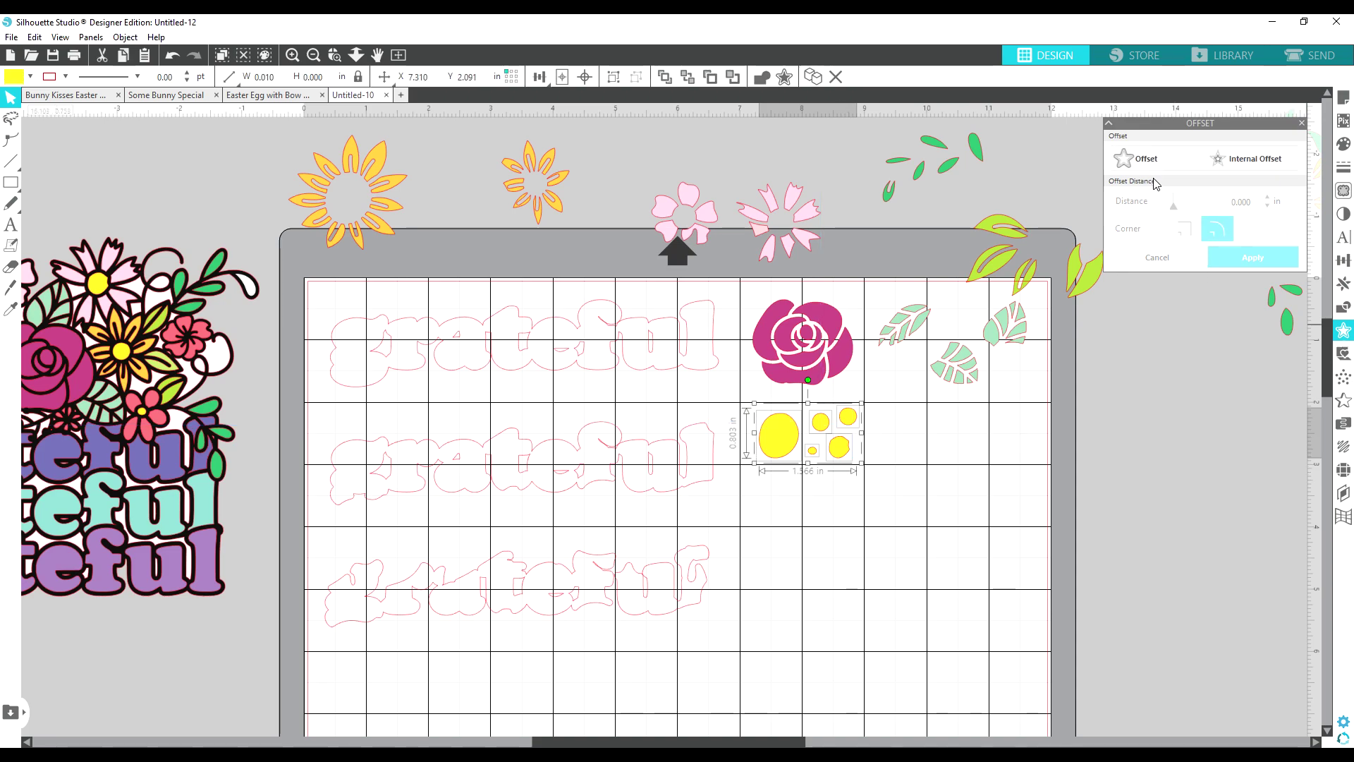
left_click(1144, 160)
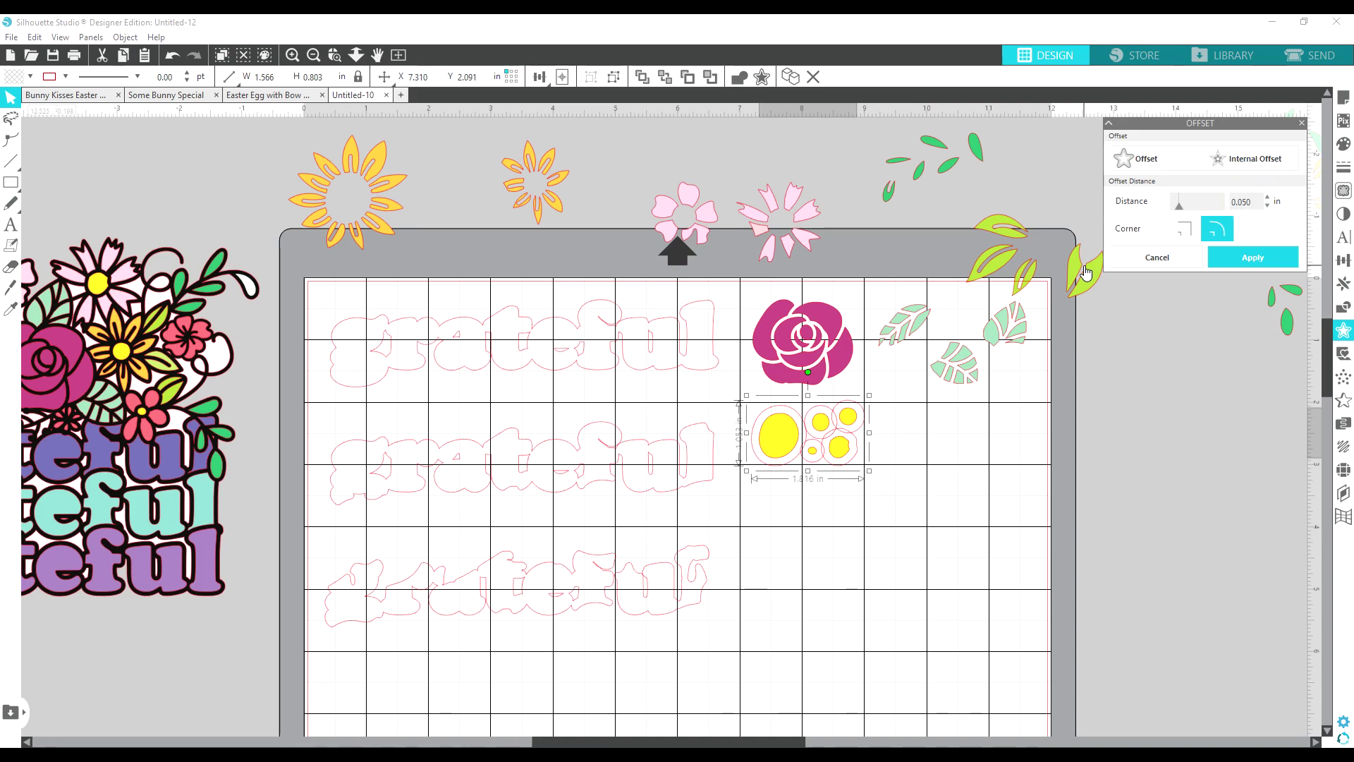
left_click(1247, 258)
left_click(990, 544)
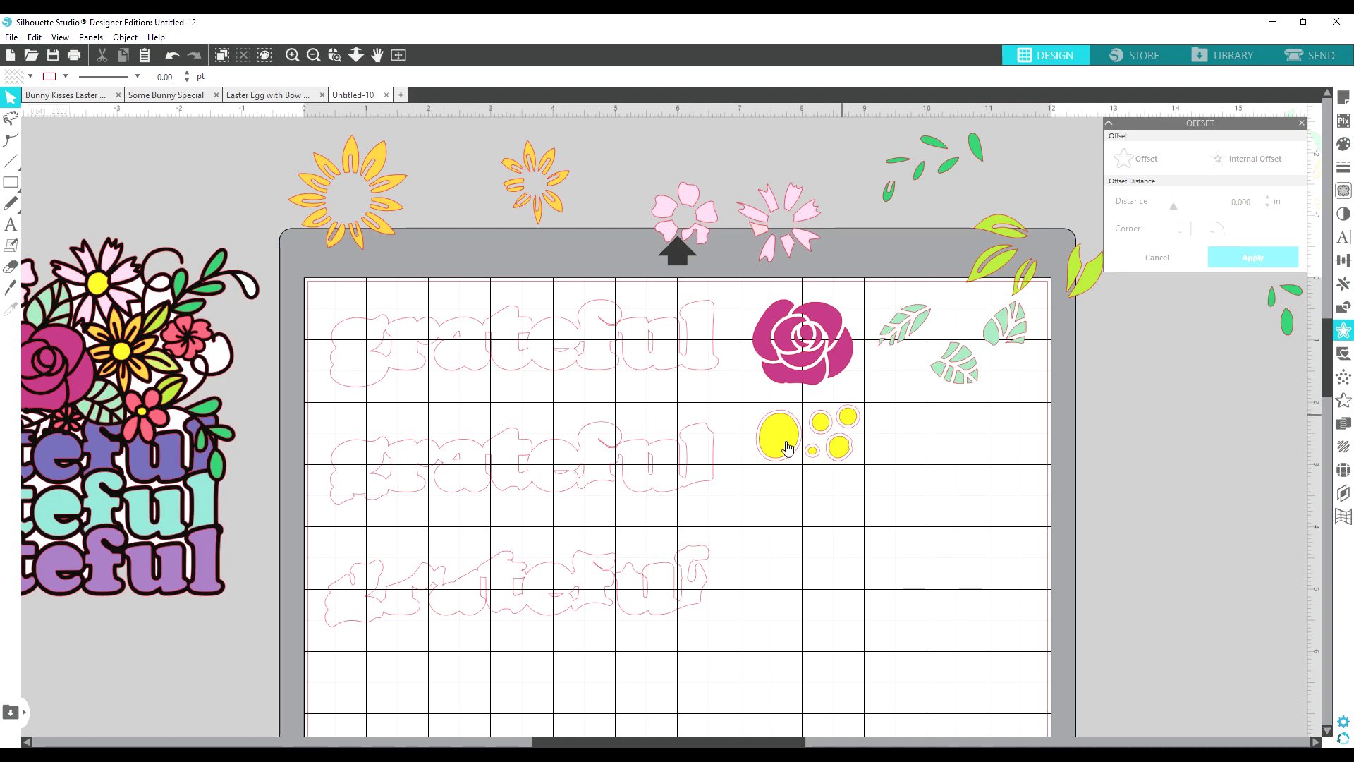
Delete the five original yellow circles, keeping only their offset outlines.
left_click(779, 422)
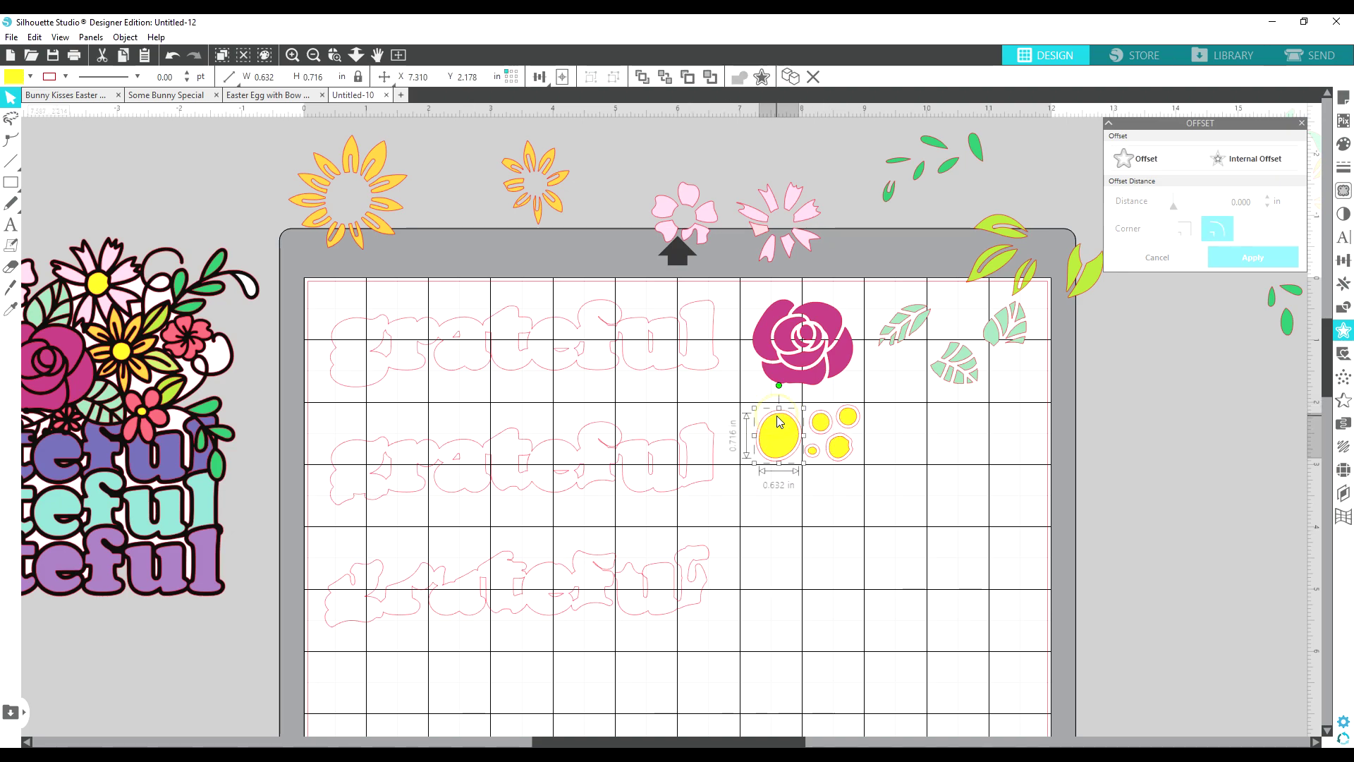
key("Delete")
left_click(819, 419)
key("Delete")
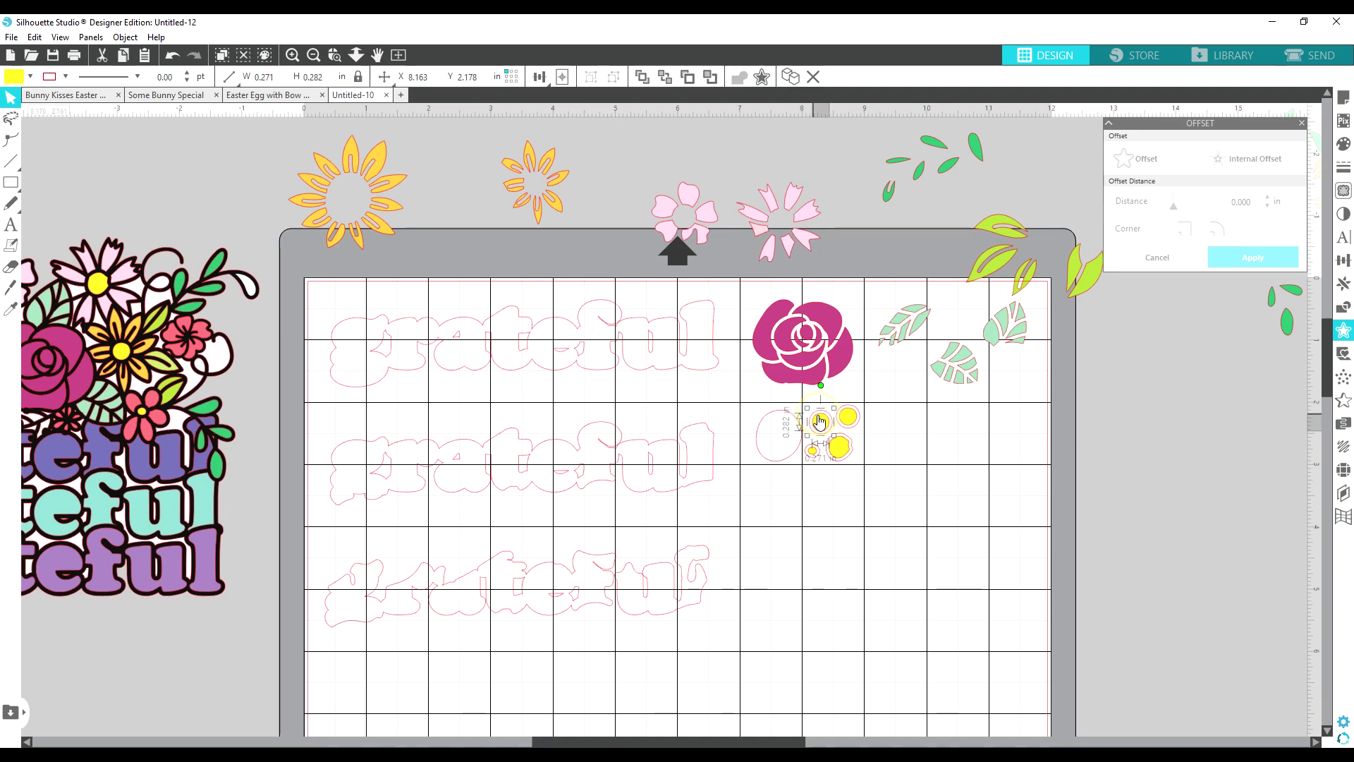
left_click(849, 416)
key("Delete")
left_click(839, 446)
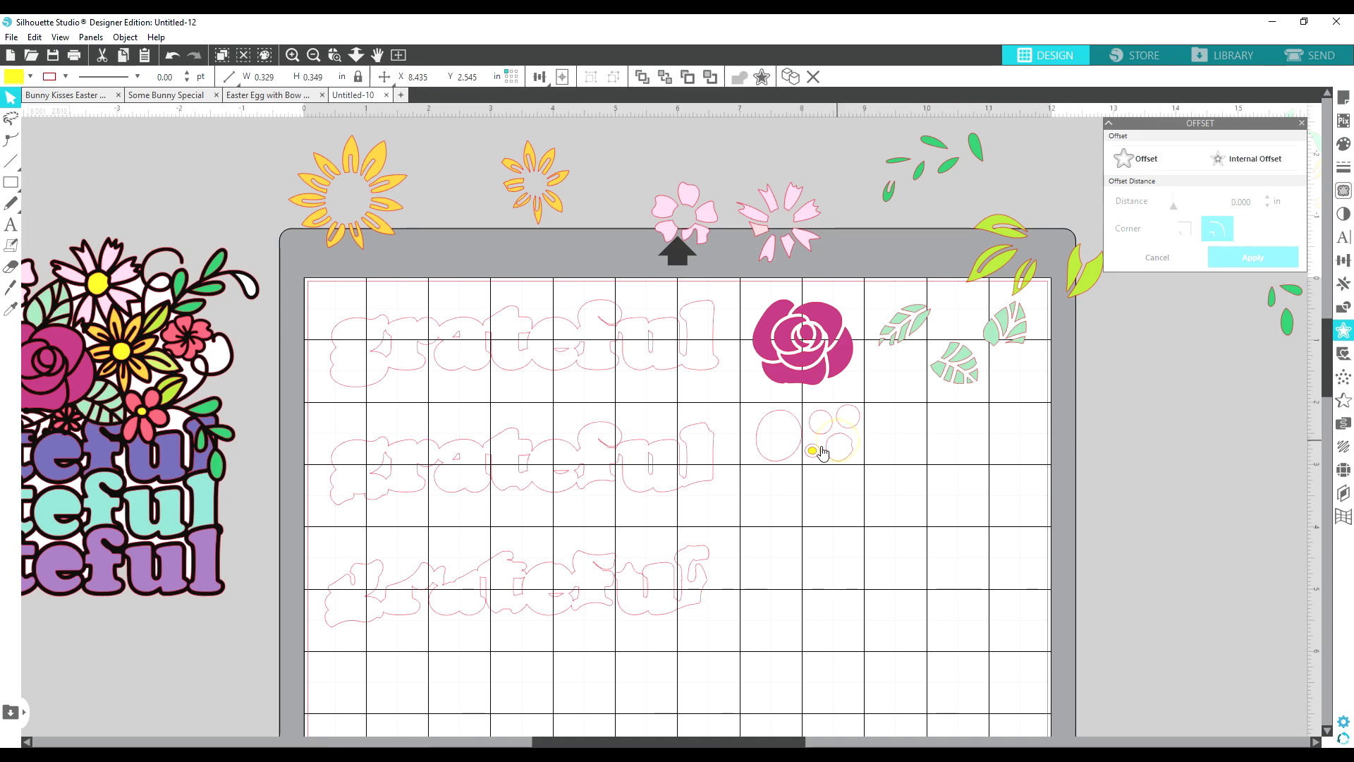
key("Delete")
left_click(812, 450)
key("Delete")
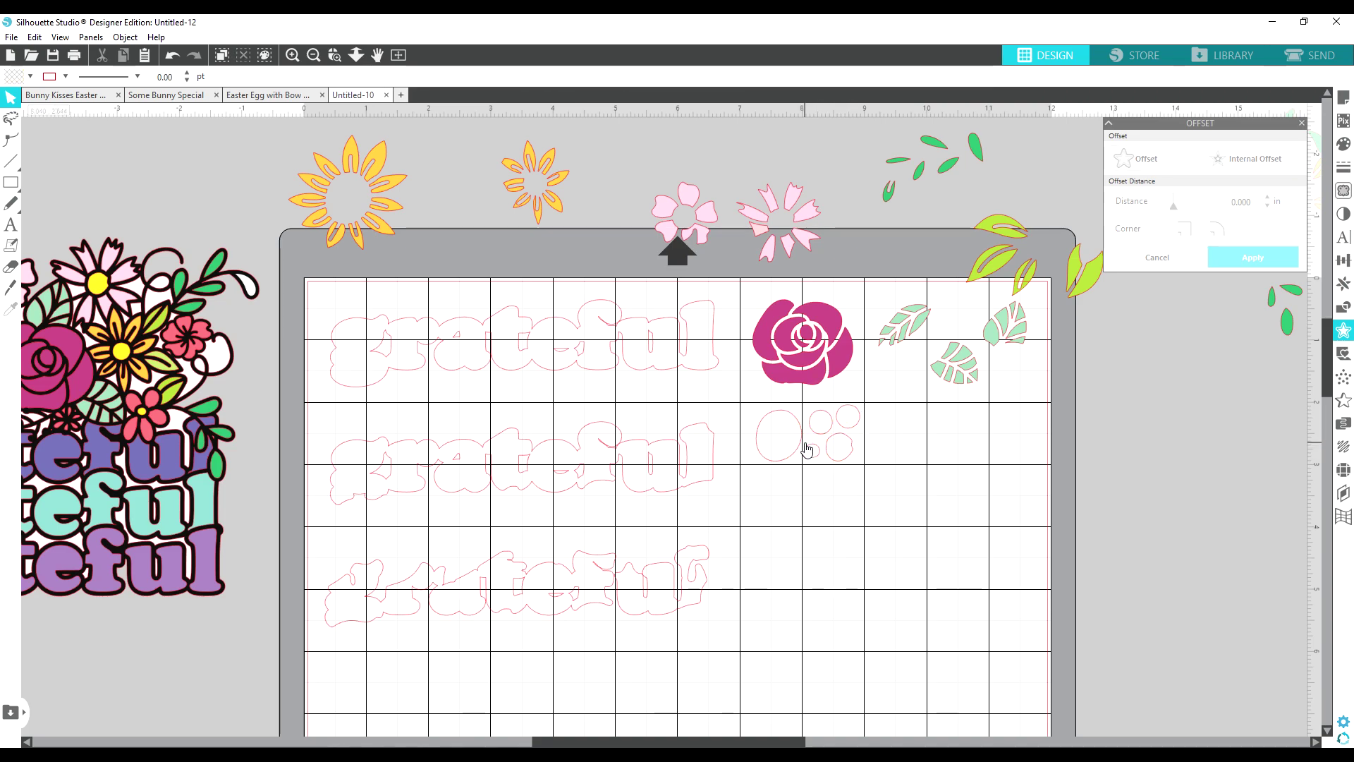
Create a 0.050 in offset around the magenta rose.
left_click_drag(744, 285, 843, 389)
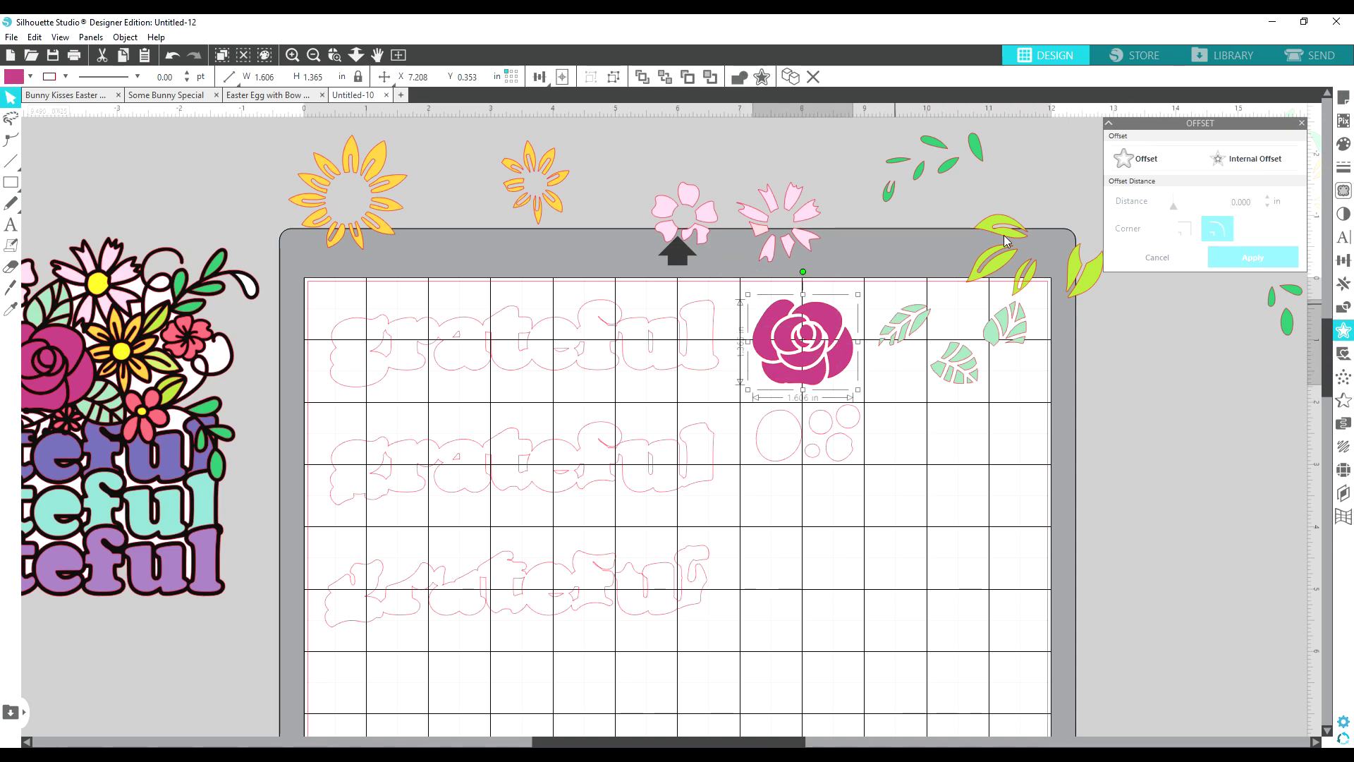
left_click(1137, 158)
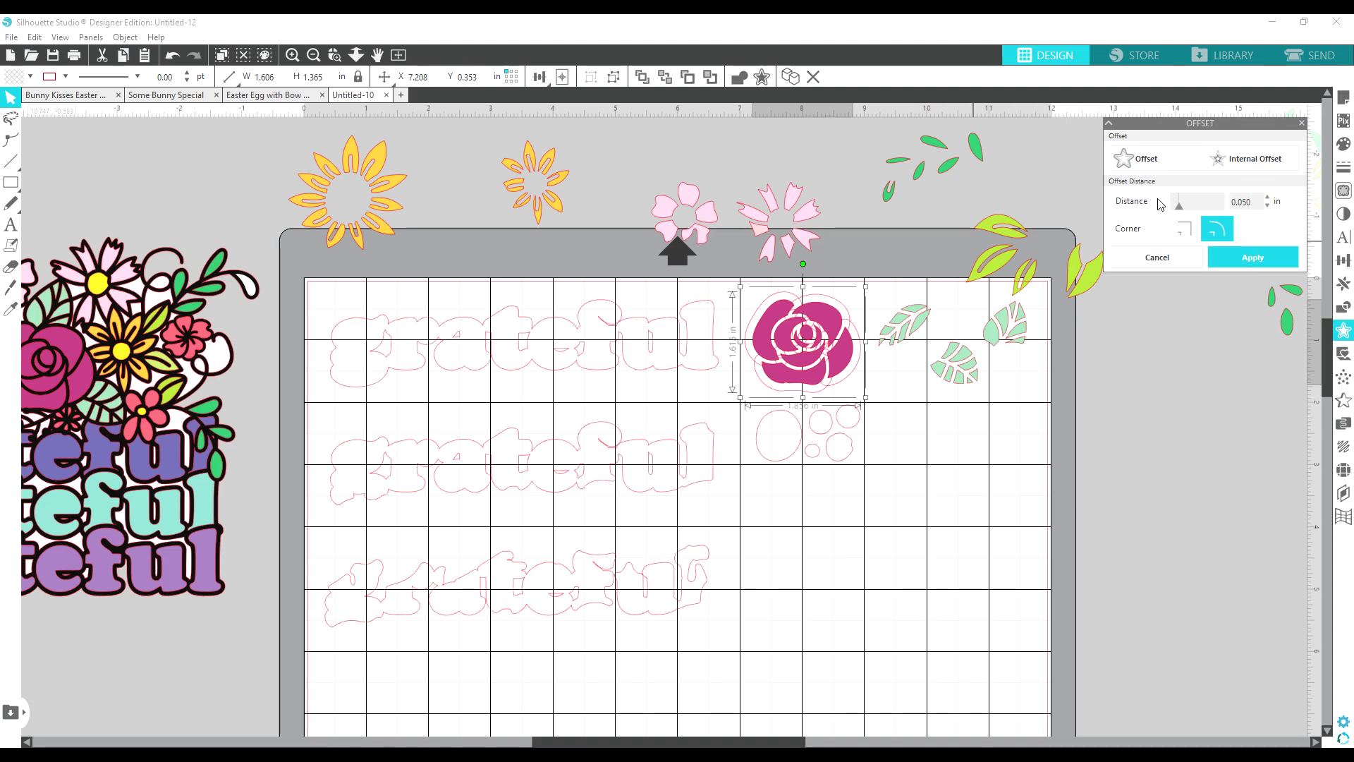
left_click(1253, 258)
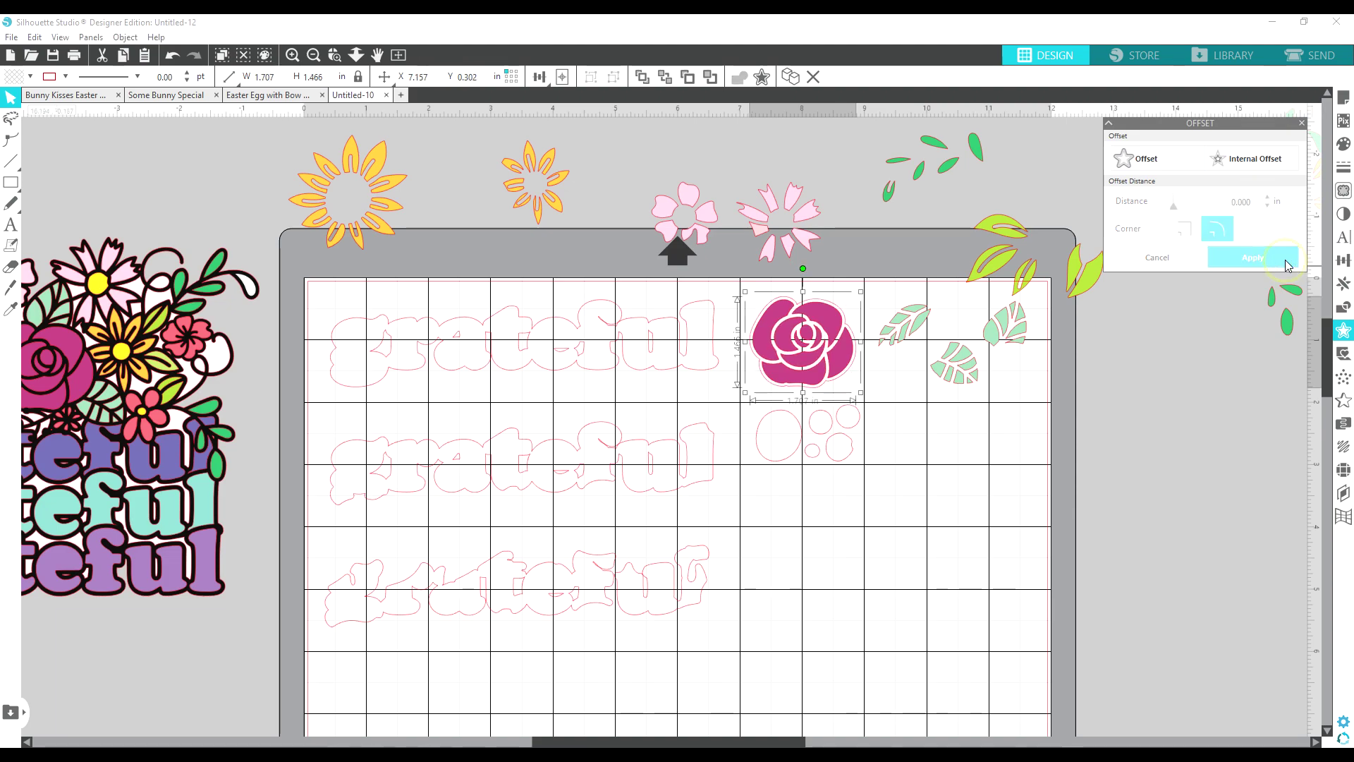
Delete the original magenta rose, keeping only its offset outline.
left_click(910, 486)
left_click(780, 309)
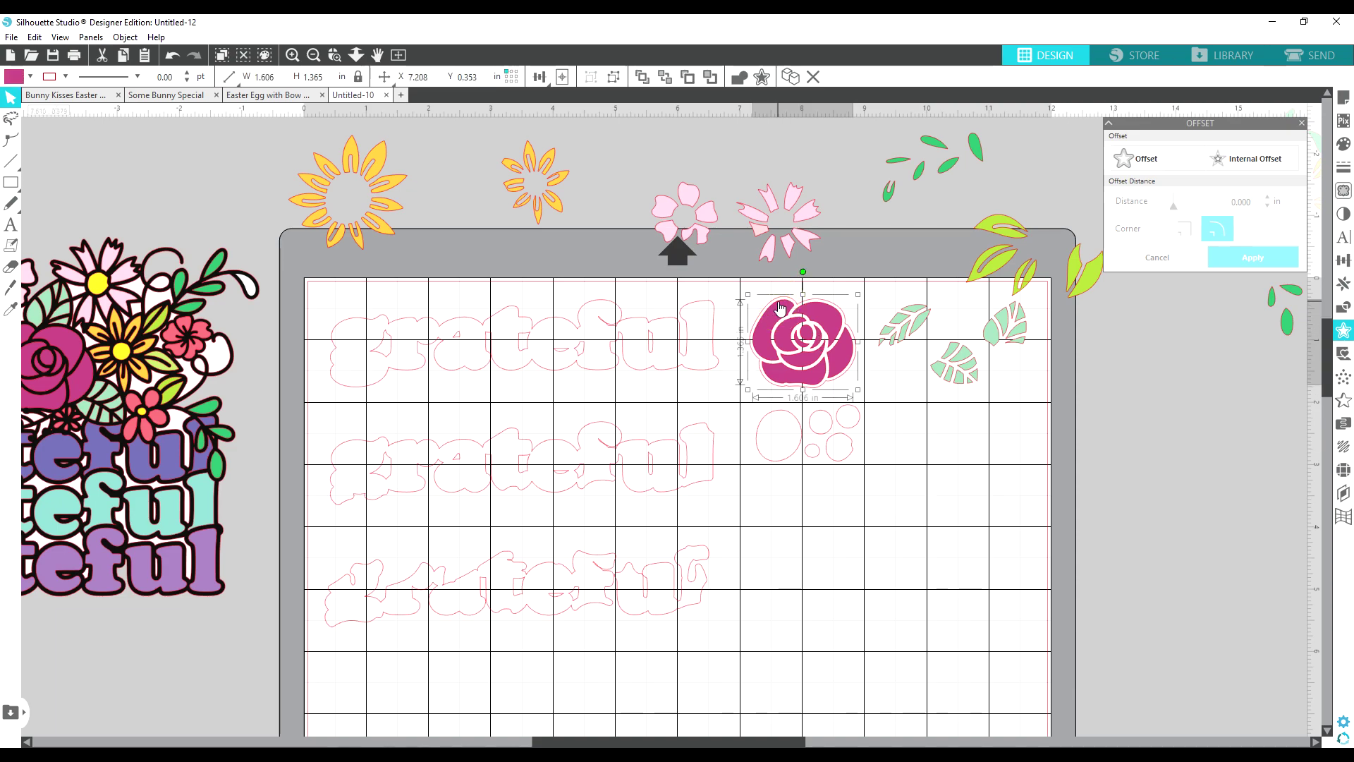
key("Delete")
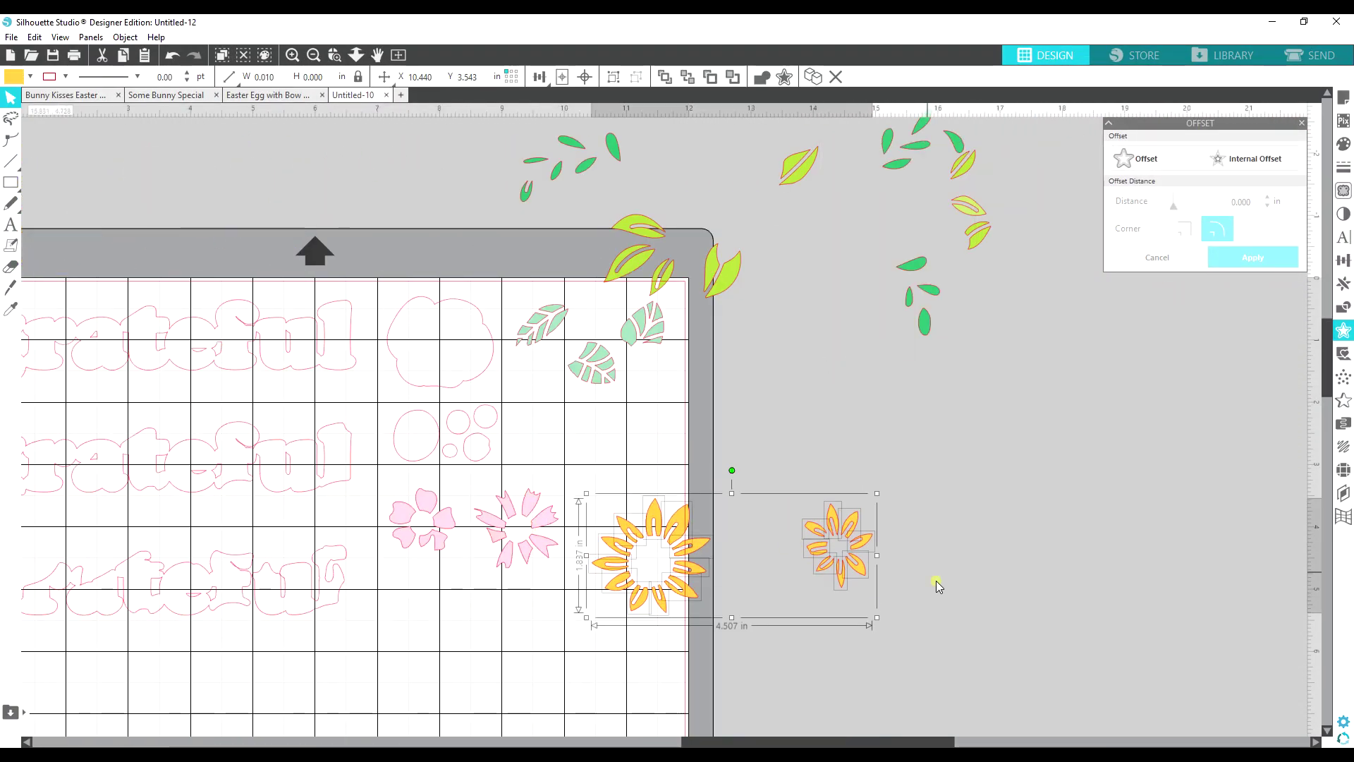
Place the large and small yellow flower petals side by side on the mat beneath the pink flowers.
scroll(792, 543, "left", 5)
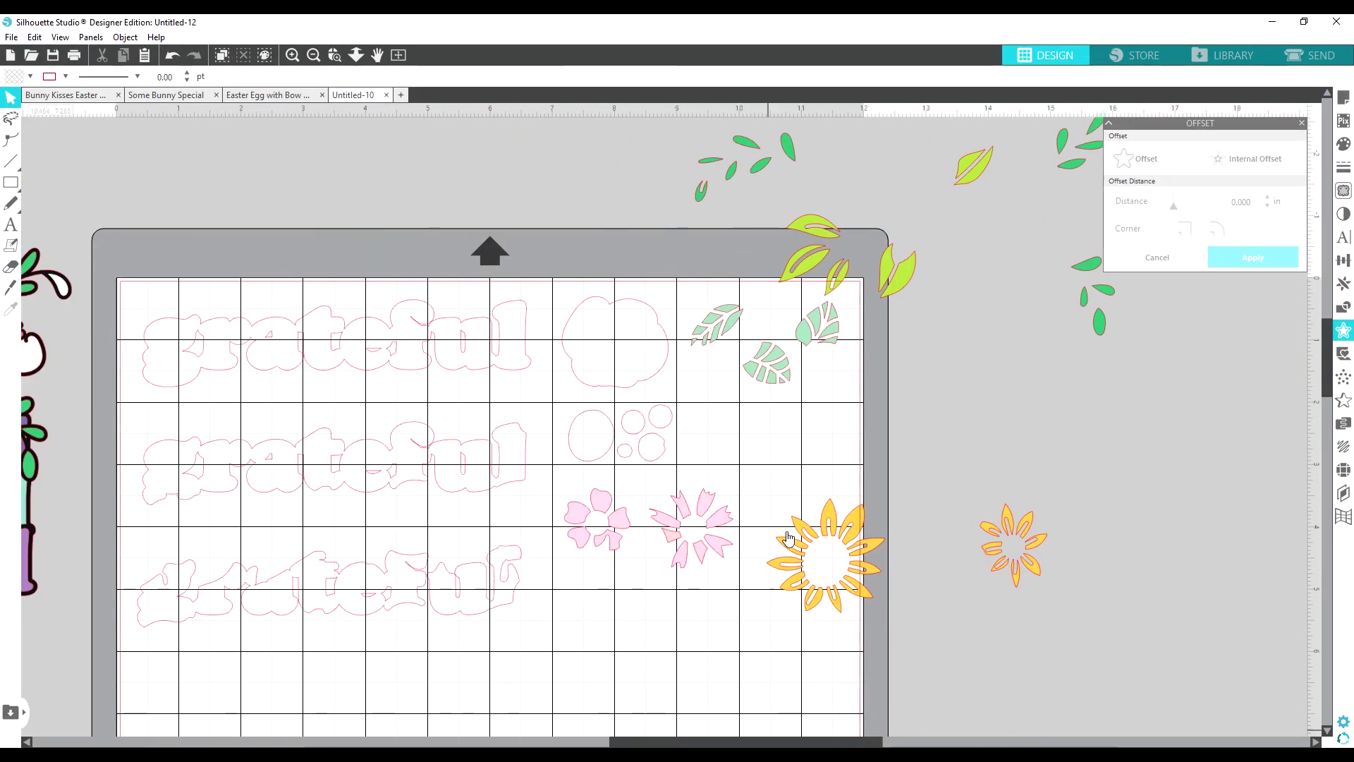
left_click(966, 641)
right_click(880, 525)
key("Escape")
left_click_drag(852, 523, 659, 617)
left_click_drag(975, 482, 759, 666)
left_click(1016, 562)
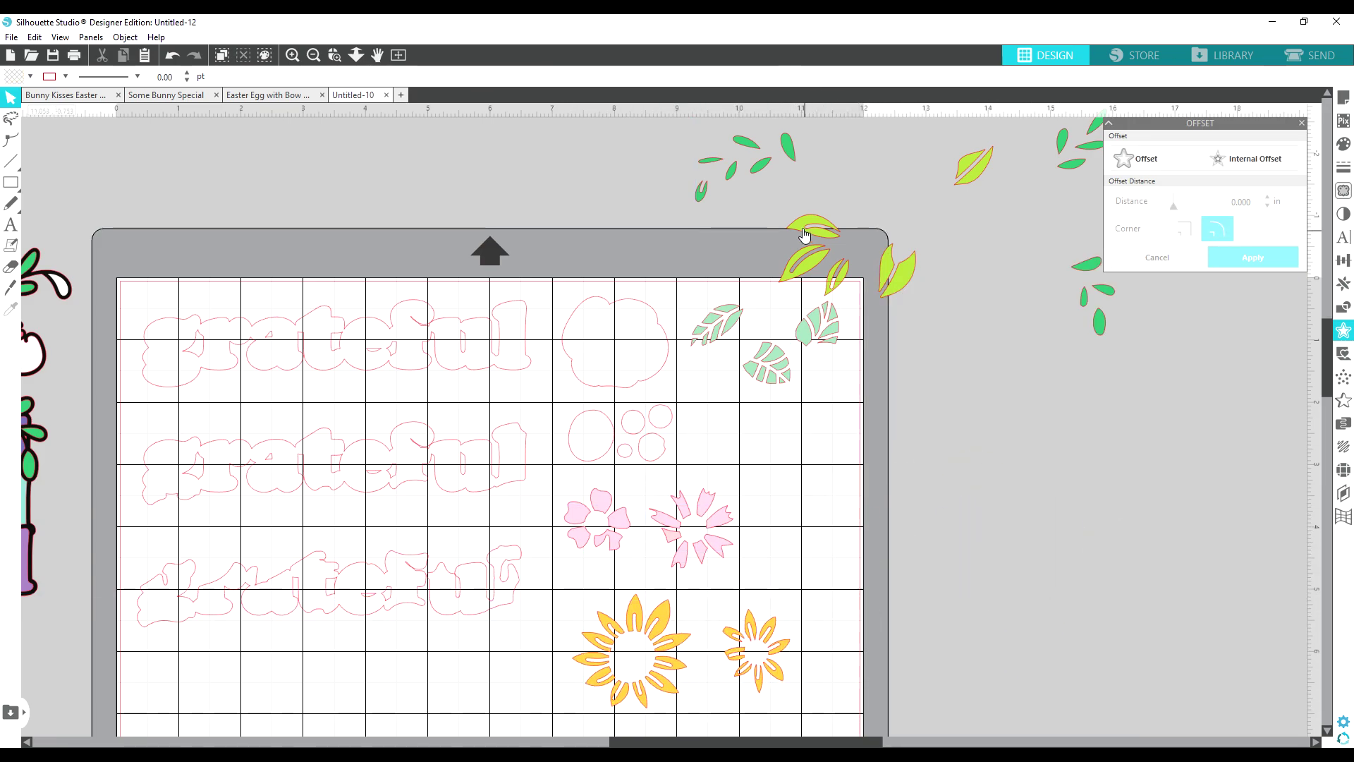
Move the dark green leaves beneath the third word, then group the leftmost cluster and shift it fully inside the cutting area.
left_click_drag(702, 192, 354, 478)
scroll(354, 477, "down", 3)
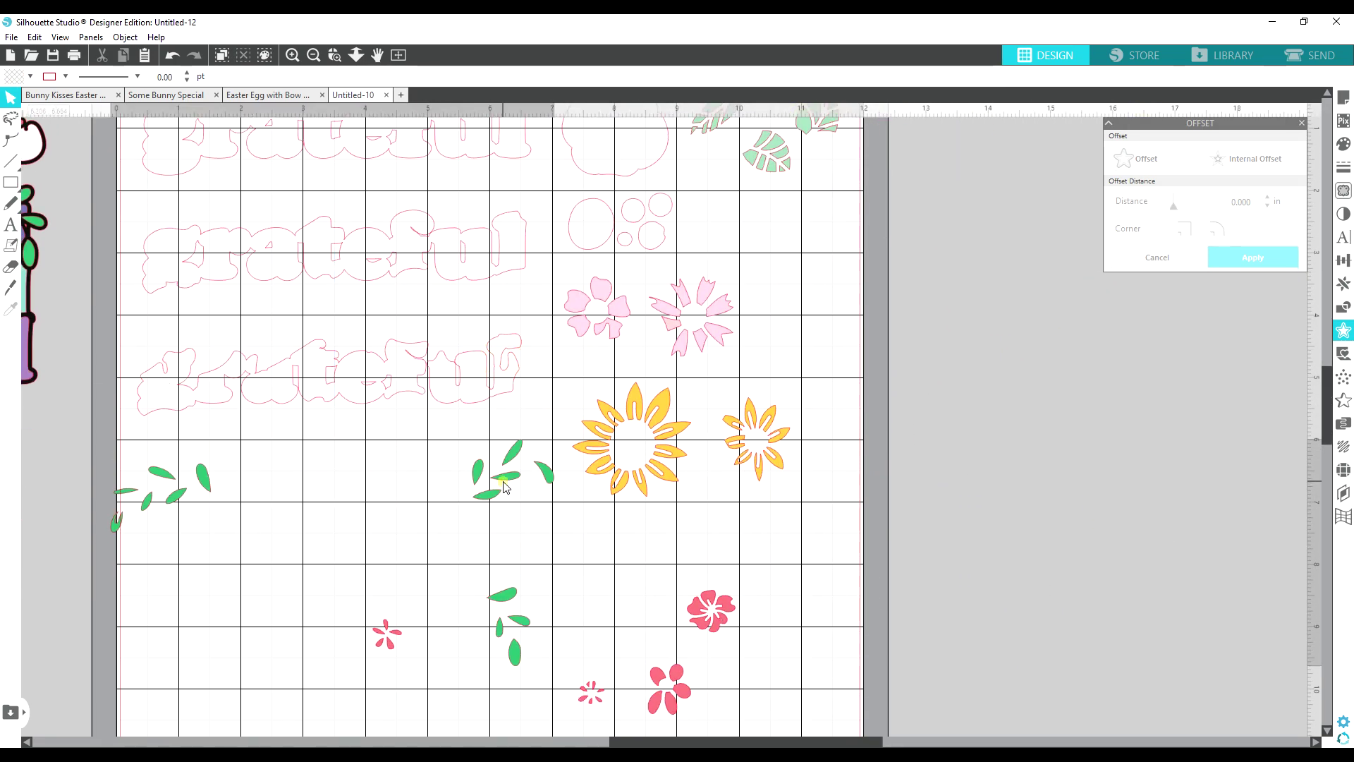
left_click_drag(106, 441, 239, 549)
right_click(180, 504)
left_click(240, 354)
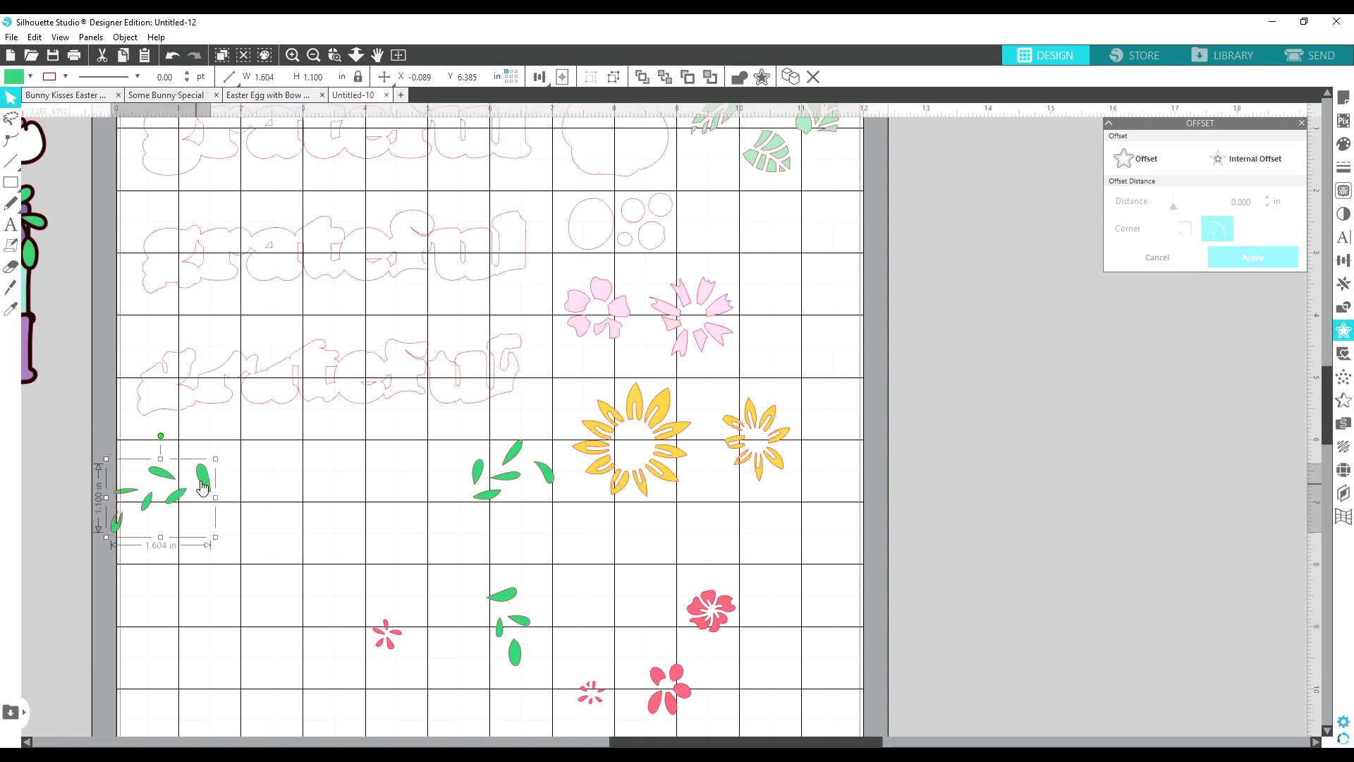
left_click_drag(177, 496, 198, 488)
Group the second dark green leaf cluster and line up the two remaining clusters in a row beside the first.
left_click_drag(463, 439, 564, 505)
right_click(568, 468)
left_click(593, 342)
left_click_drag(508, 472, 291, 485)
left_click(507, 598)
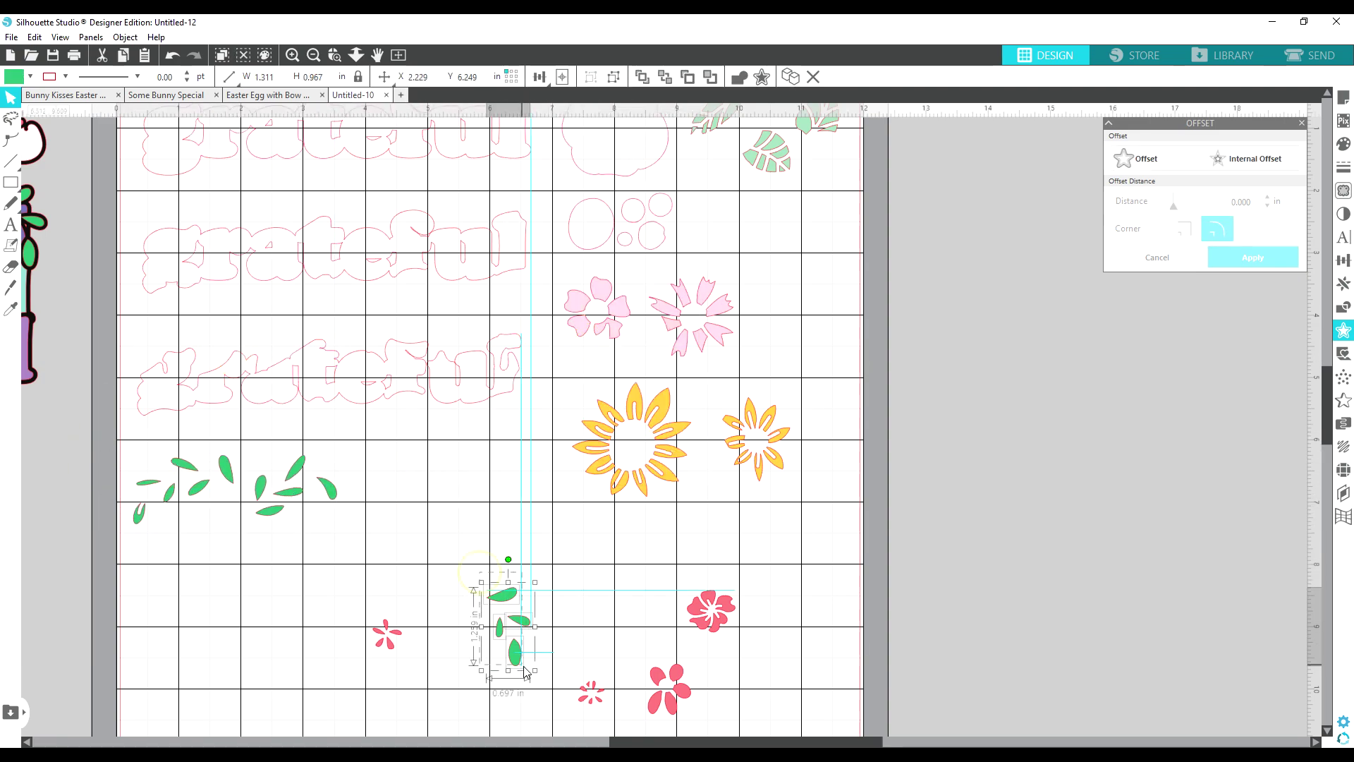
left_click_drag(508, 598, 370, 467)
Shift the four coral flowers across the mat and stack the two smallest ones just beneath the large yellow flower.
left_click_drag(696, 611, 815, 555)
right_click(815, 555)
left_click(487, 565)
right_click(502, 583)
left_click(568, 655)
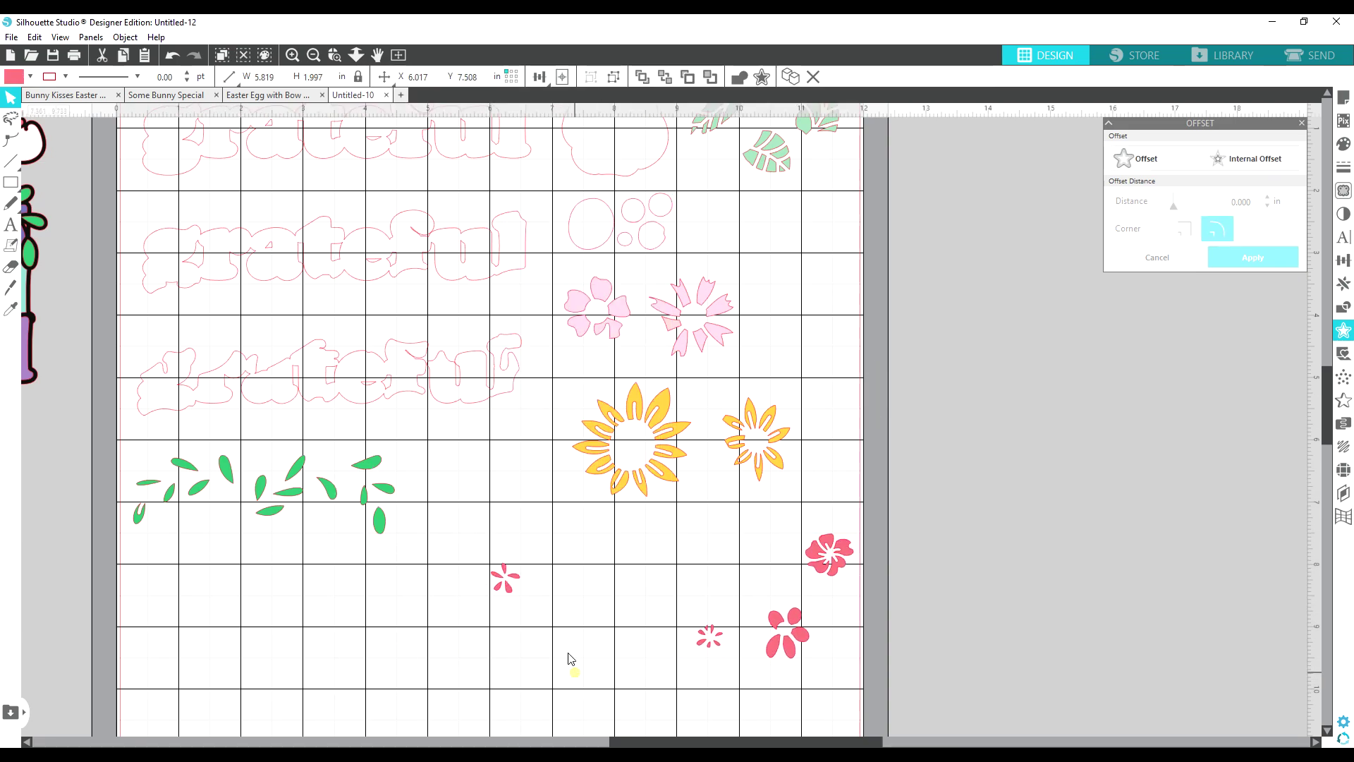
right_click(502, 582)
left_click(542, 423)
left_click_drag(501, 580, 577, 533)
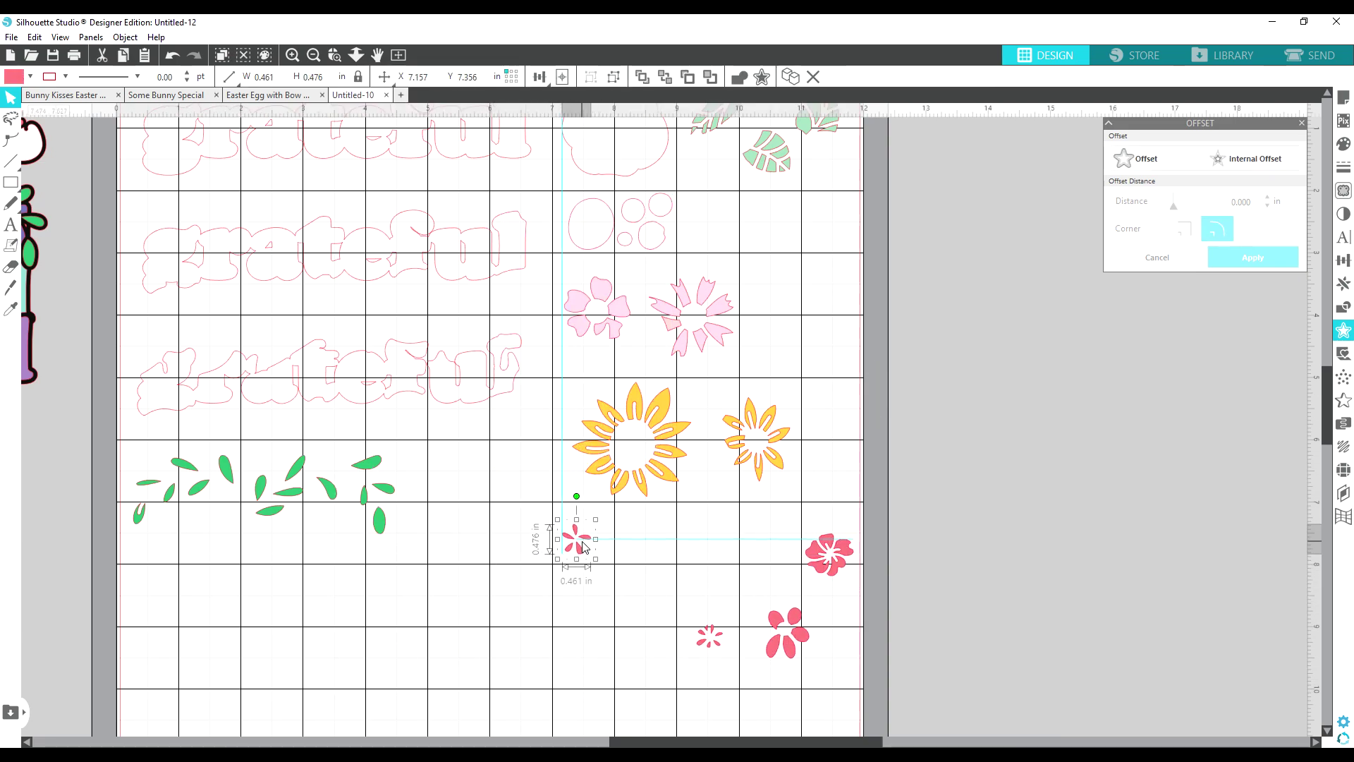
right_click(709, 635)
left_click_drag(709, 636, 577, 587)
Place the two larger coral flowers in a column beside the two small coral ones.
left_click(830, 551)
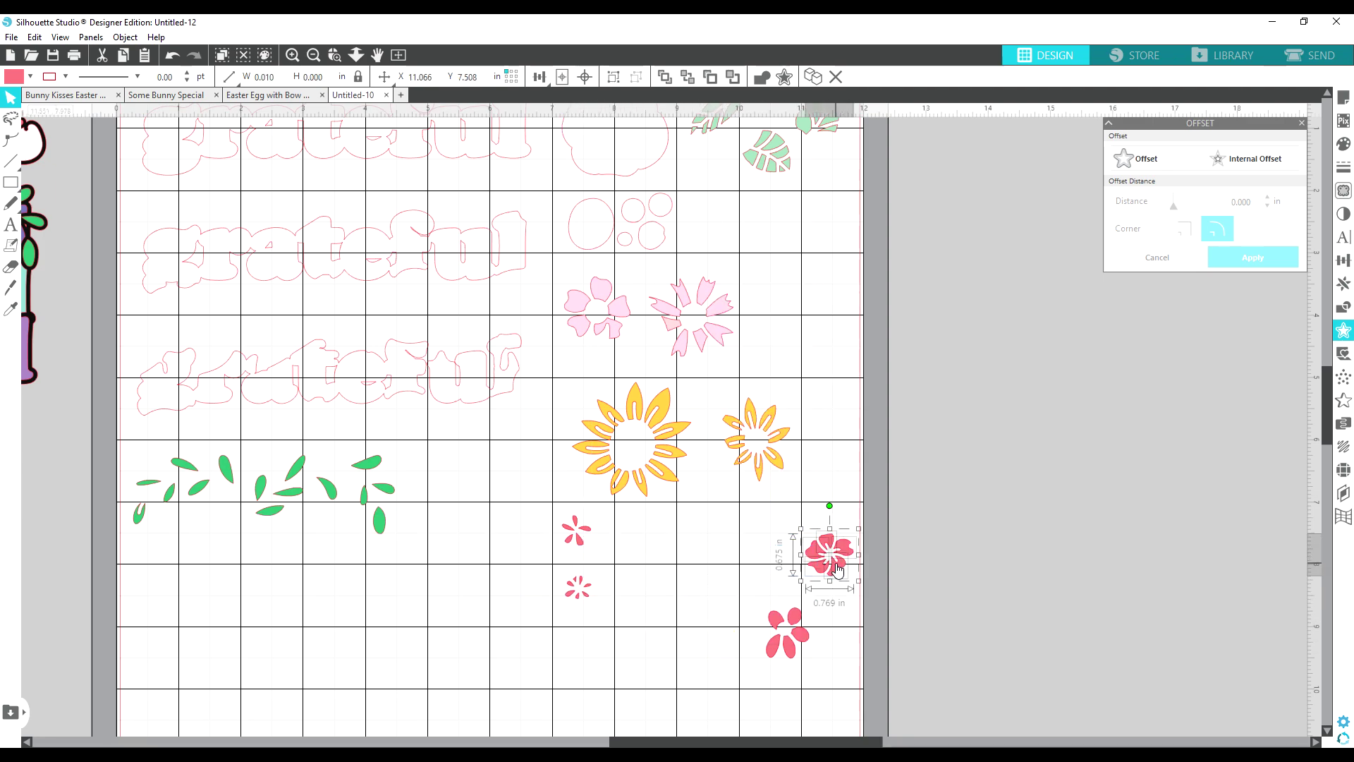
left_click_drag(829, 550, 641, 527)
right_click(786, 631)
left_click_drag(789, 622, 654, 581)
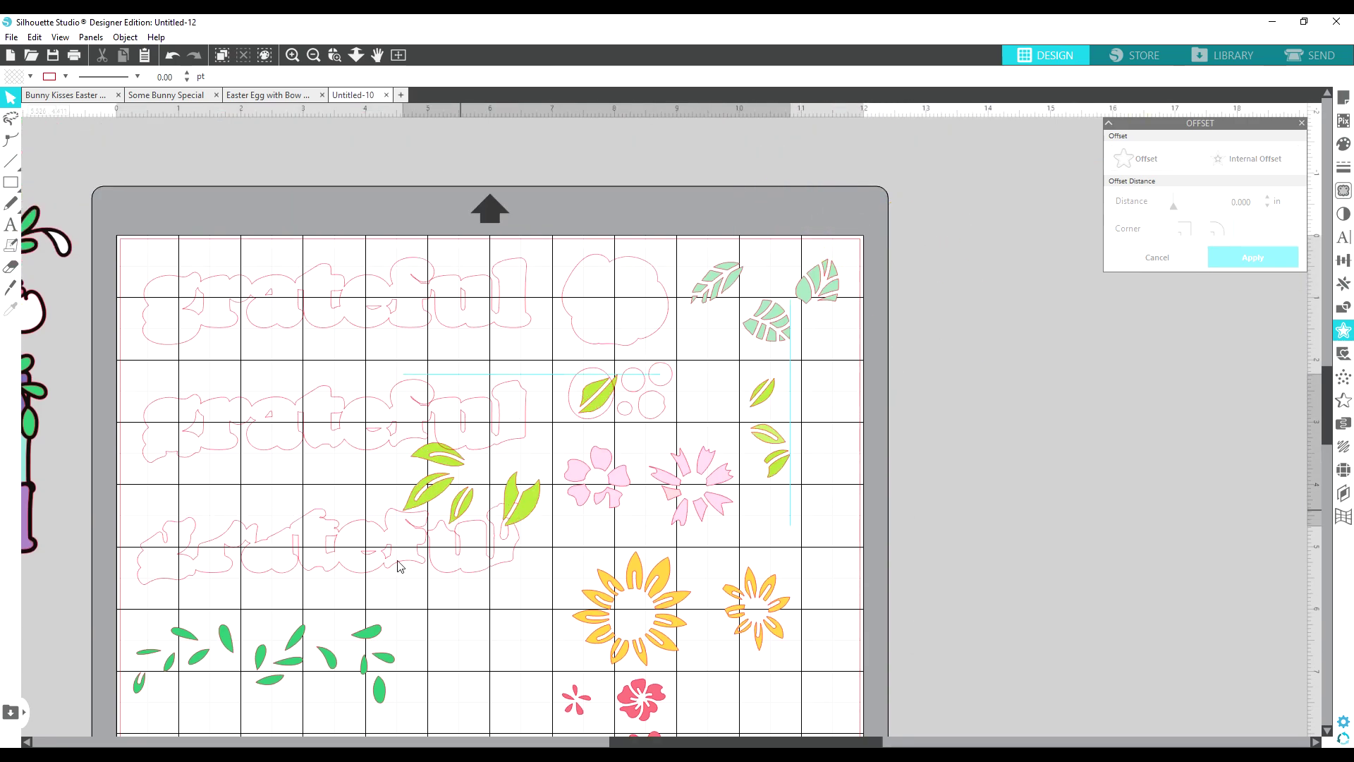
Move the lime green leaves beneath the dark green ones and arrange them in compact, closely spaced columns.
left_click_drag(351, 494, 290, 642)
left_click(898, 553)
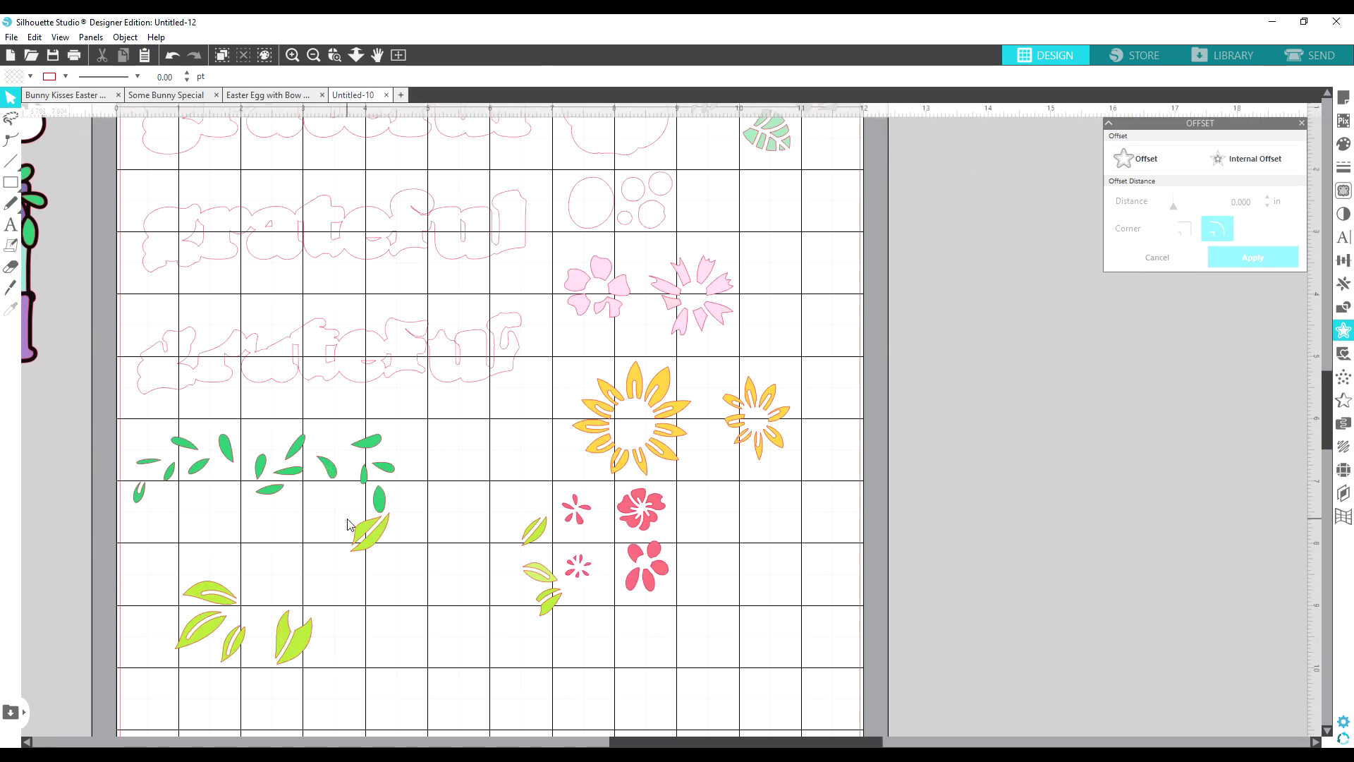
right_click(374, 552)
left_click(206, 594)
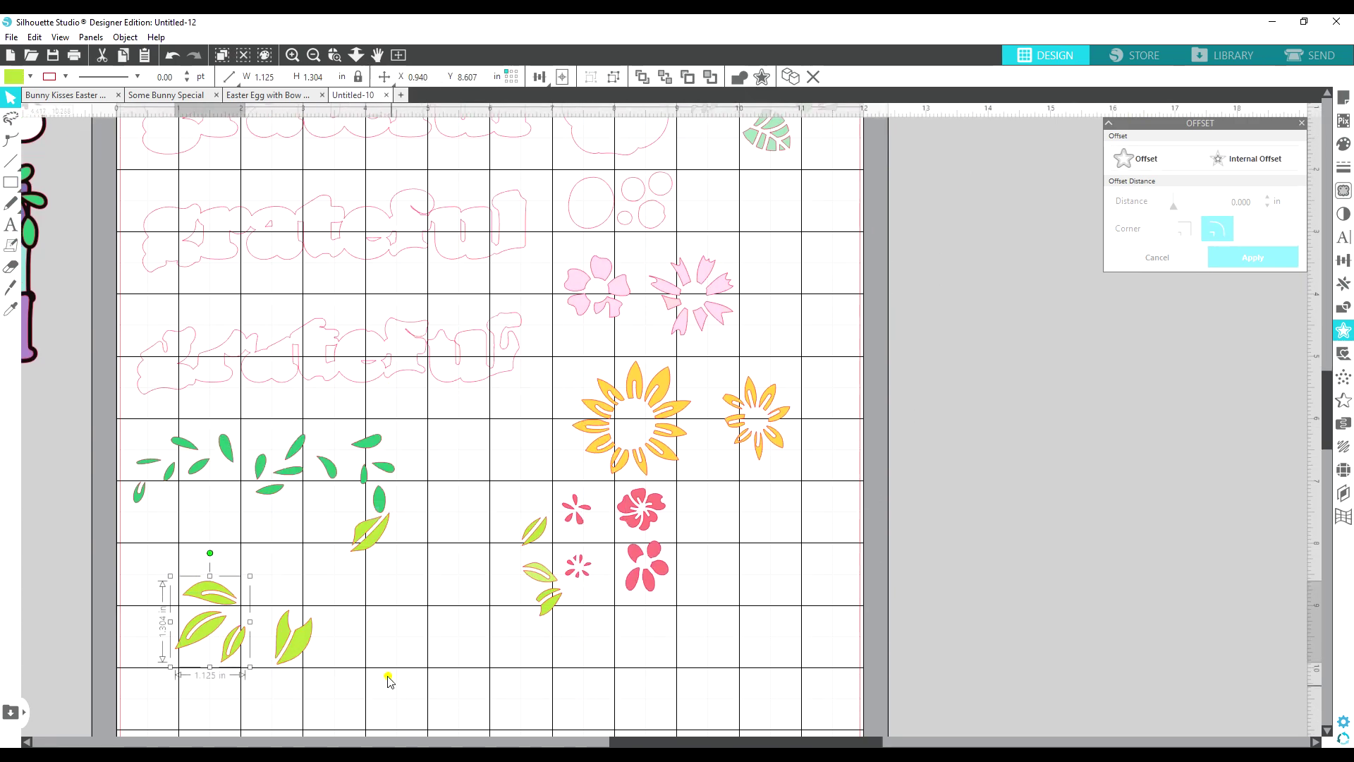
right_click(309, 654)
key("Escape")
left_click(543, 578)
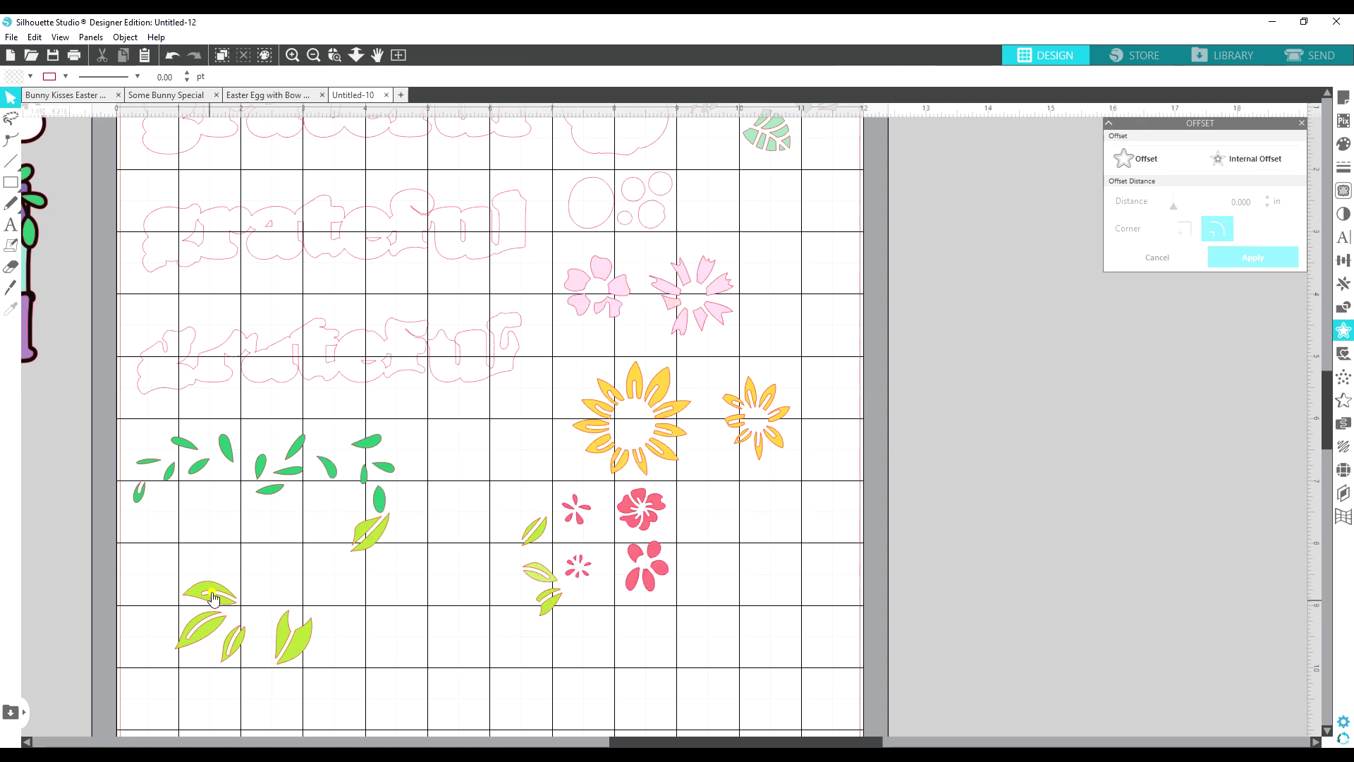
left_click_drag(280, 629, 224, 629)
left_click_drag(372, 530, 224, 572)
left_click_drag(543, 573, 300, 603)
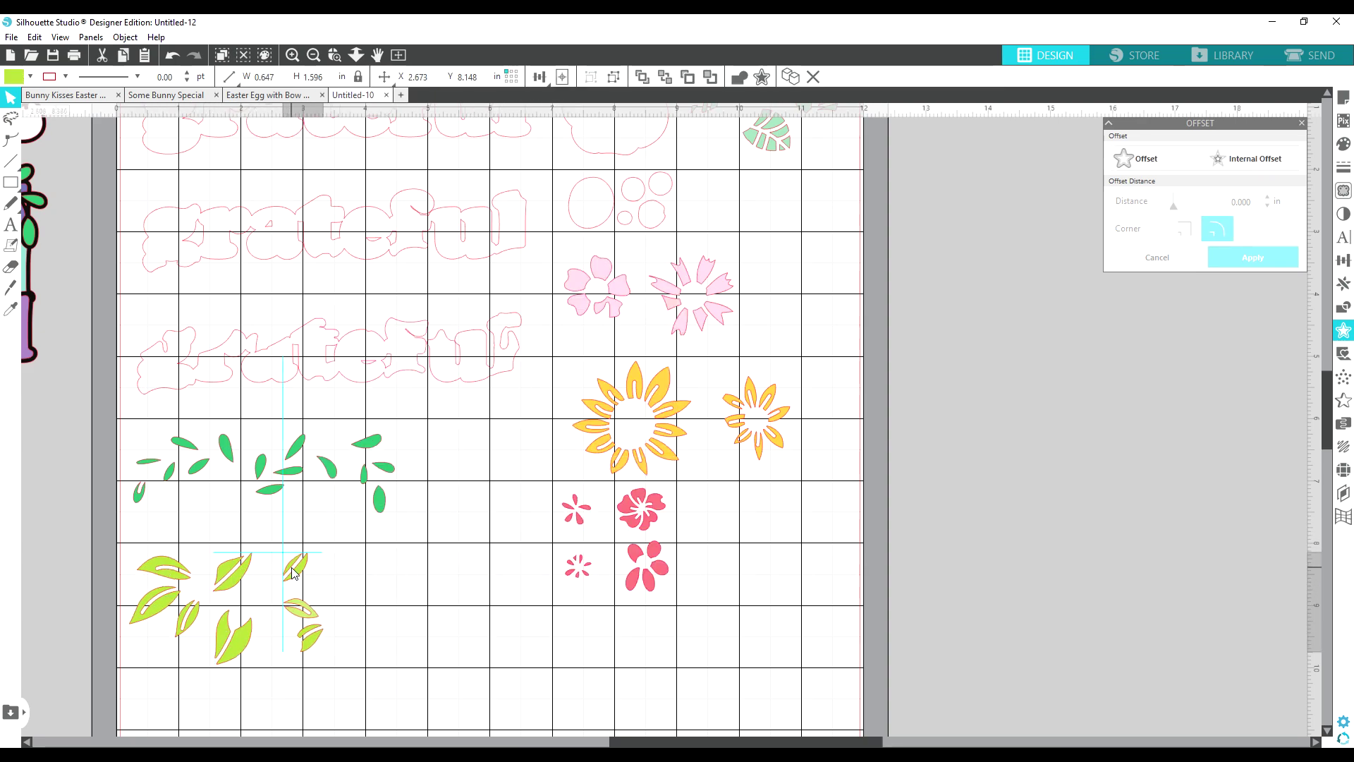
Create a narrow offset around all the dark green leaves, using the same distance as for the rose.
left_click(128, 421)
left_click_drag(128, 421, 413, 534)
left_click(1135, 158)
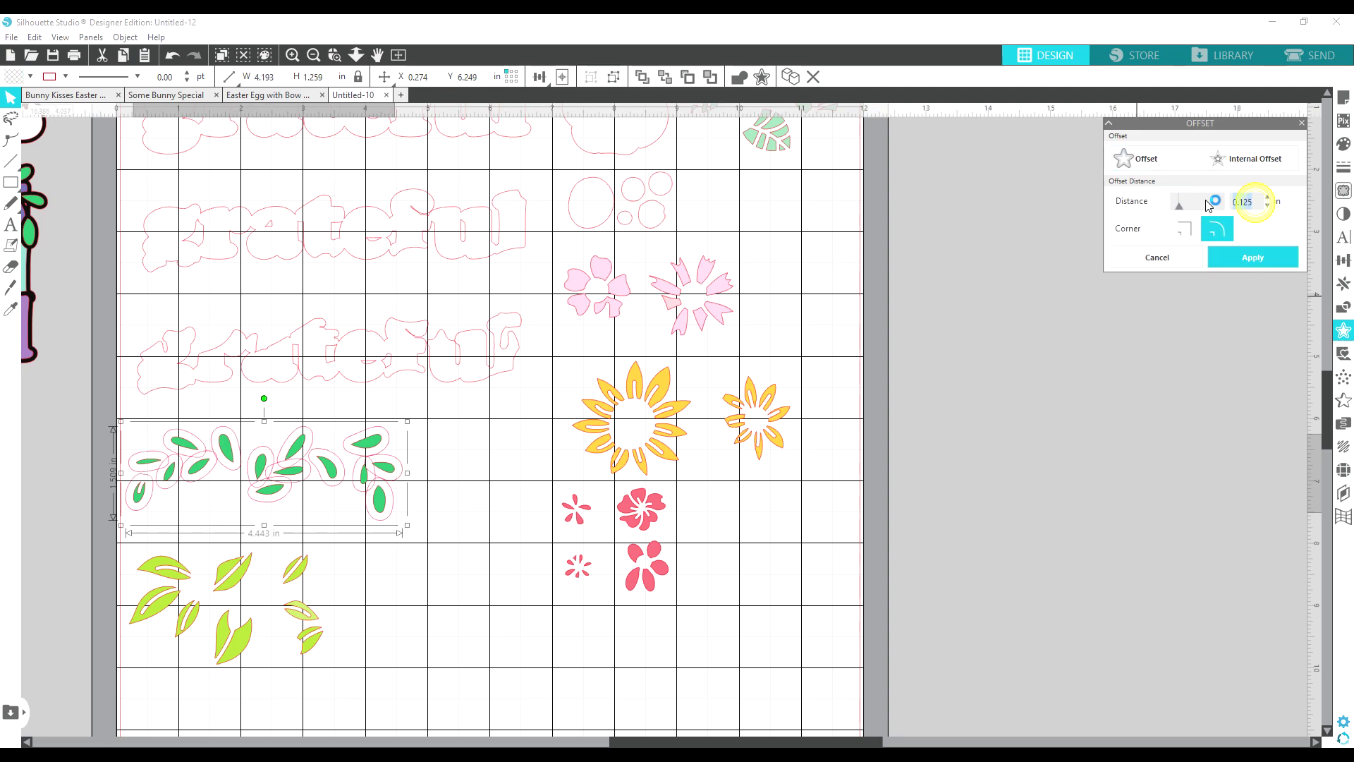
left_click(1253, 257)
Delete the three original dark green leaf clusters, keeping only their offset outlines.
left_click(136, 486)
key("Delete")
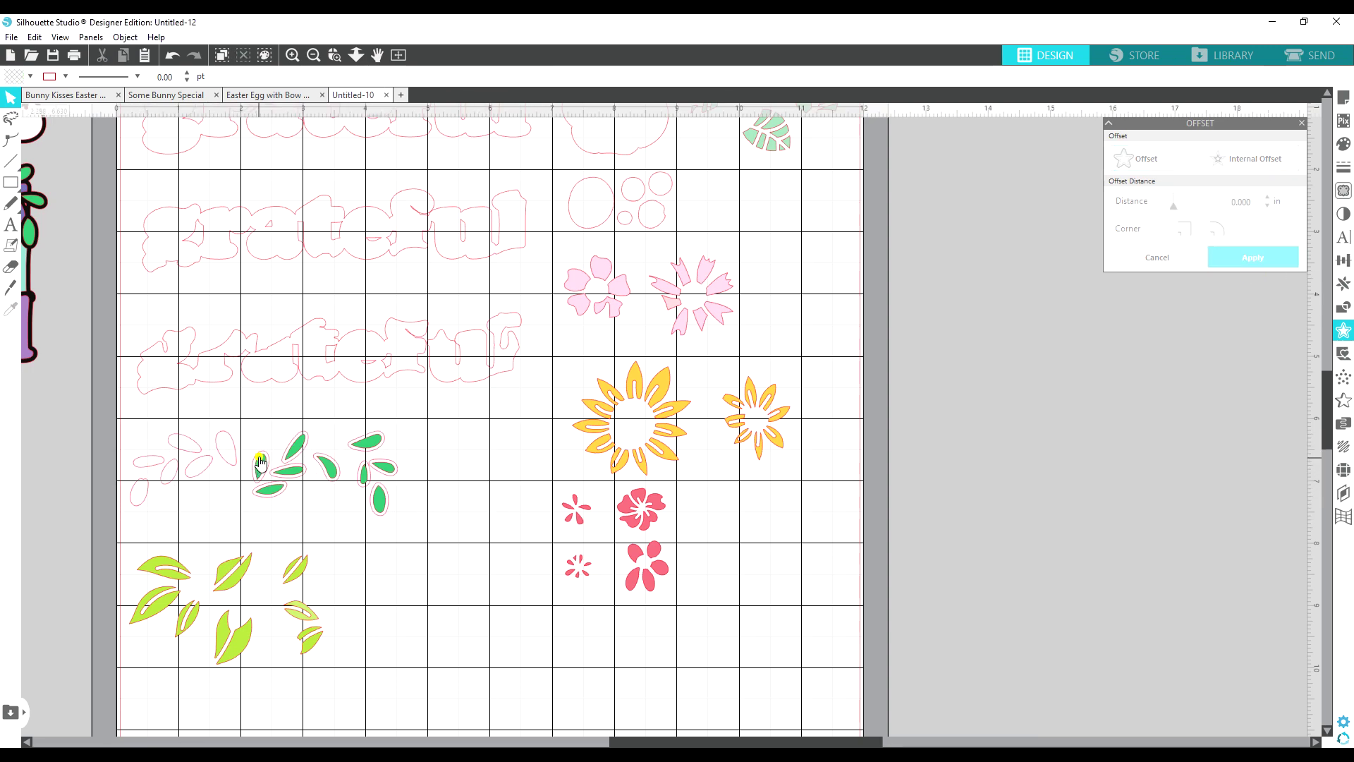
left_click(266, 459)
key("Delete")
left_click(366, 445)
key("Delete")
Create a narrow offset around all the lime green leaves, using the same distance as for the dark green ones.
left_click_drag(127, 539, 332, 673)
left_click(1135, 158)
left_click_drag(1191, 206, 1175, 205)
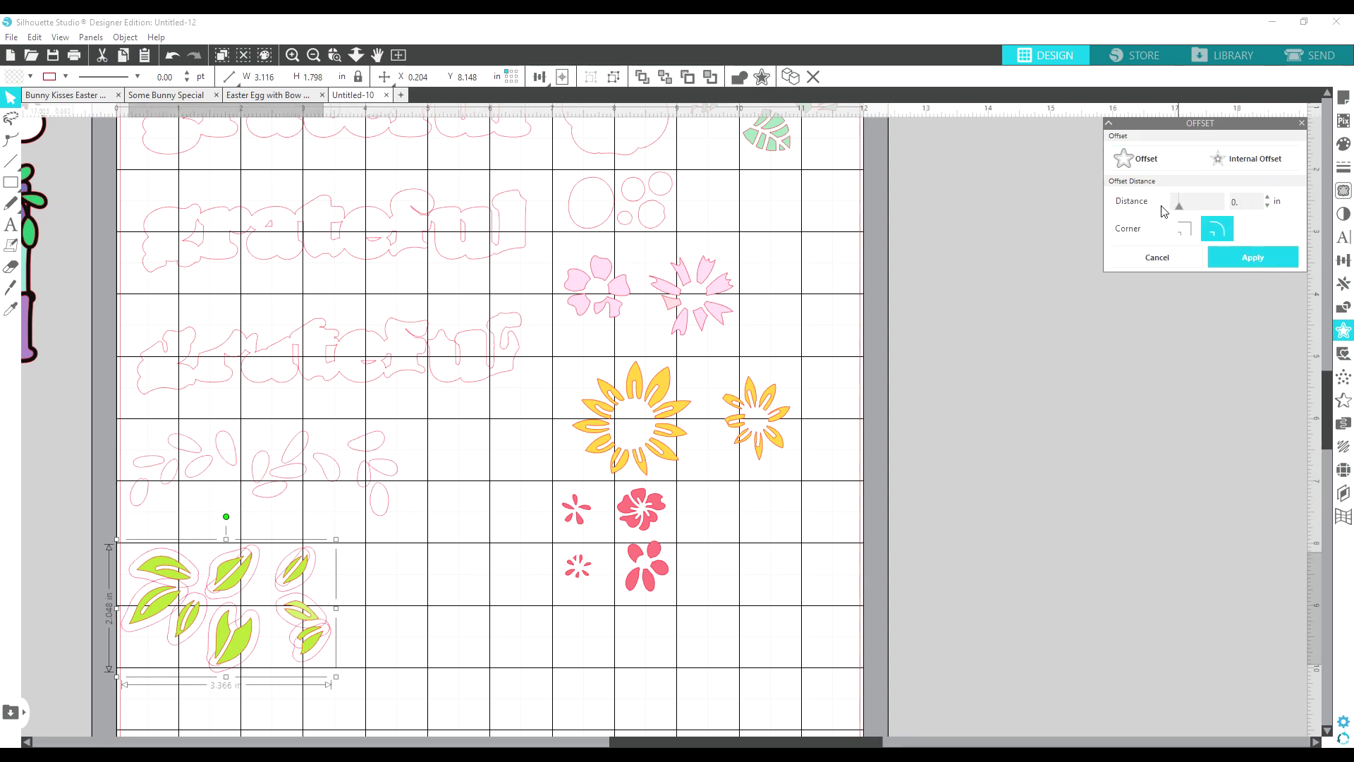
left_click(1253, 257)
Delete the original lime green leaves, keeping only their offset outlines.
left_click(492, 593)
left_click(169, 574)
key("Delete")
left_click(229, 564)
key("Delete")
left_click(302, 604)
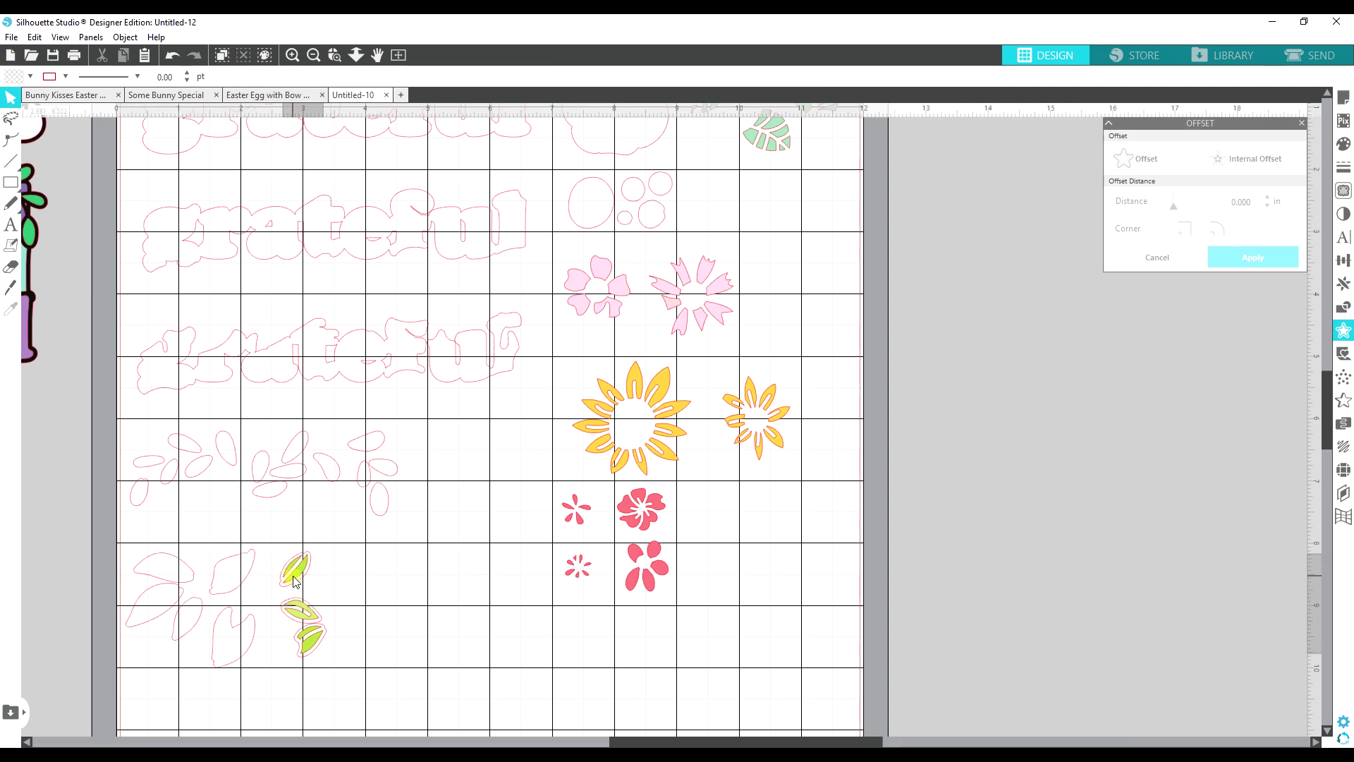
key("Delete")
Create a 0.050 in offset around the four coral flowers.
left_click_drag(550, 477, 681, 598)
left_click(1136, 157)
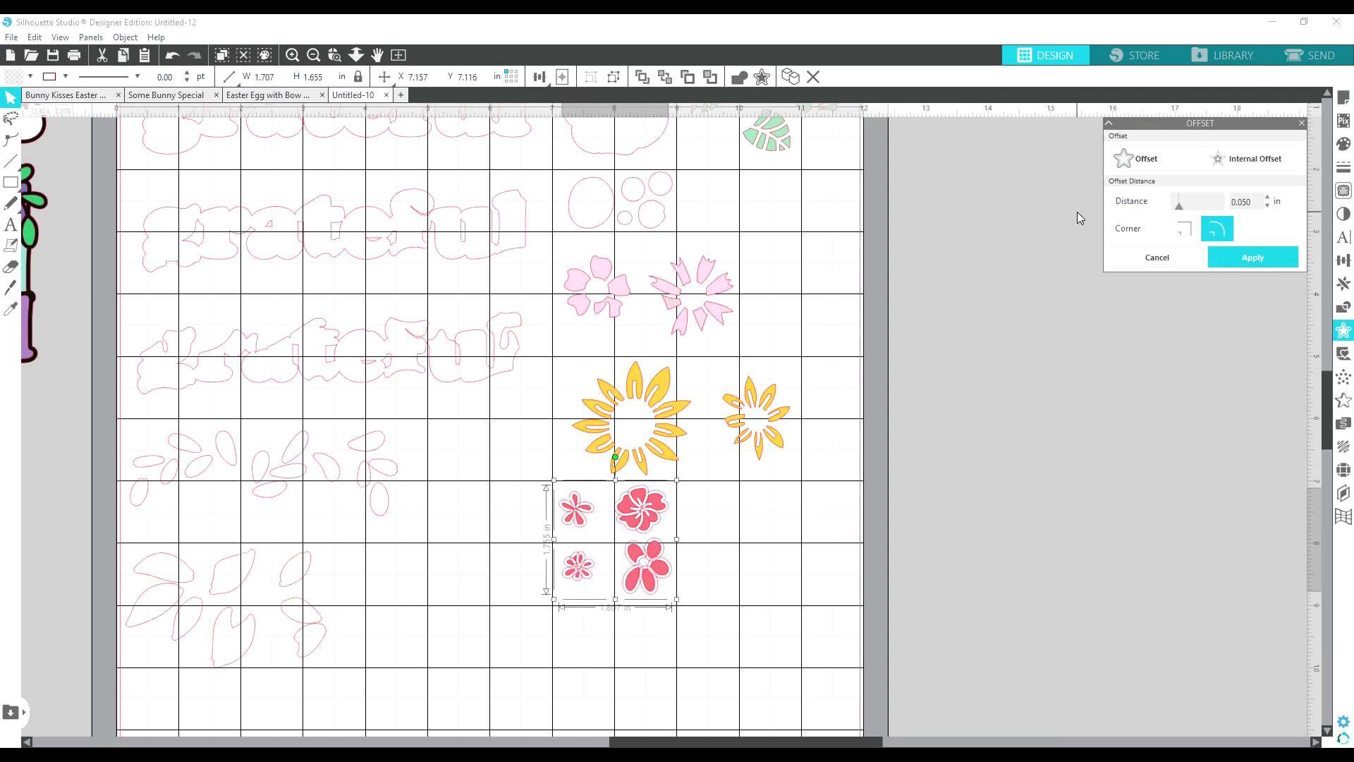
left_click(1253, 256)
Delete the four original coral flowers, keeping only their offset outlines.
left_click(576, 508)
key("Delete")
left_click(642, 508)
key("Delete")
left_click(577, 565)
key("Delete")
left_click(645, 568)
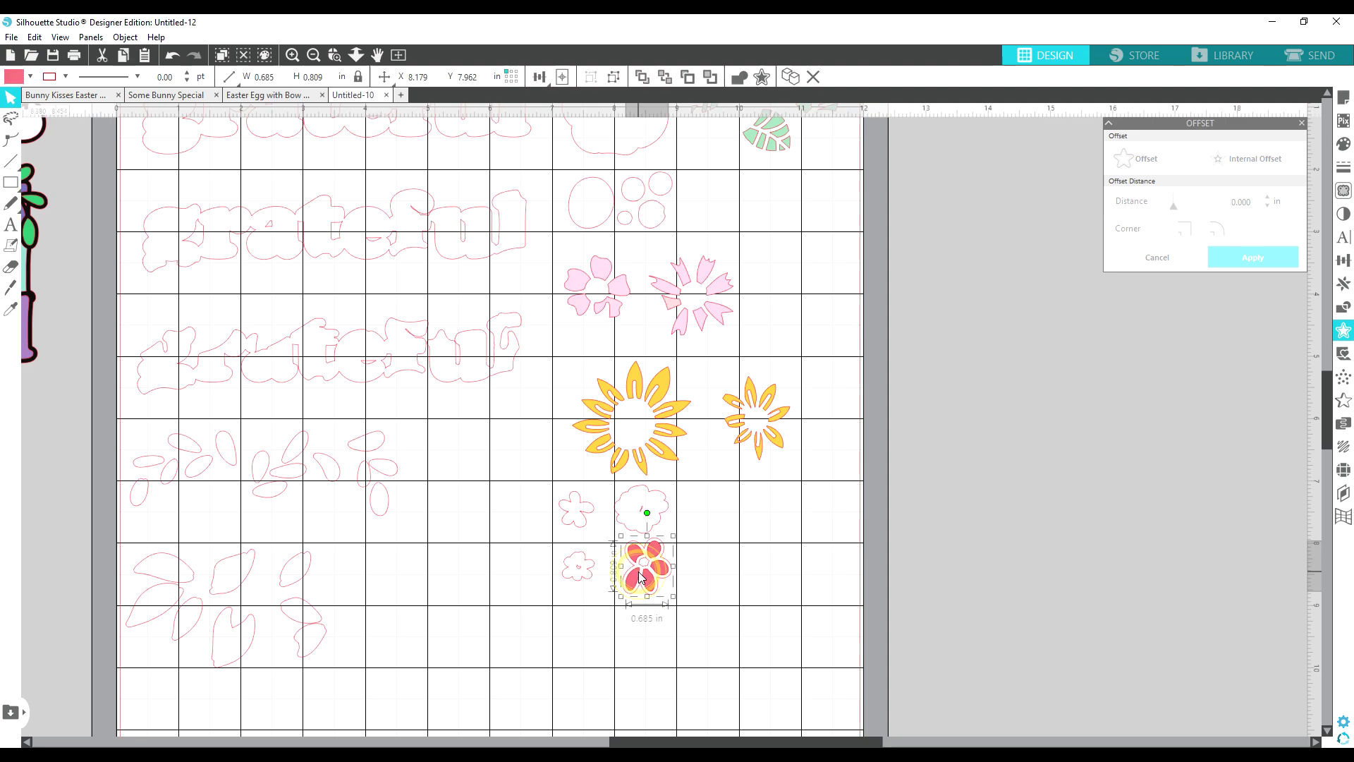
key("Delete")
Replace the two yellow flowers with their 0.05 in offset outlines, removing the original petals.
left_click_drag(578, 412, 800, 539)
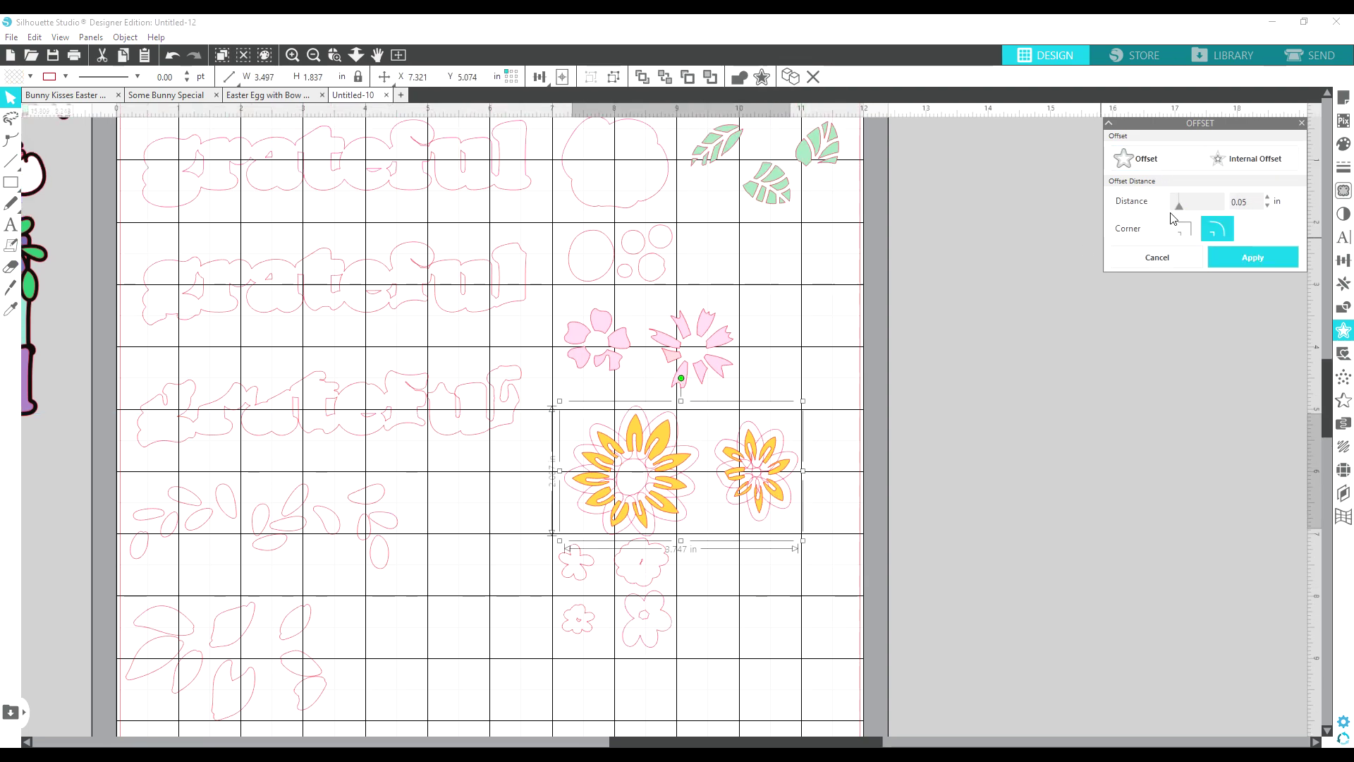
left_click(1253, 257)
scroll(752, 453, "up", 1)
Replace the two pink flowers with narrow offset outlines, removing the original petals.
left_click_drag(752, 453, 553, 332)
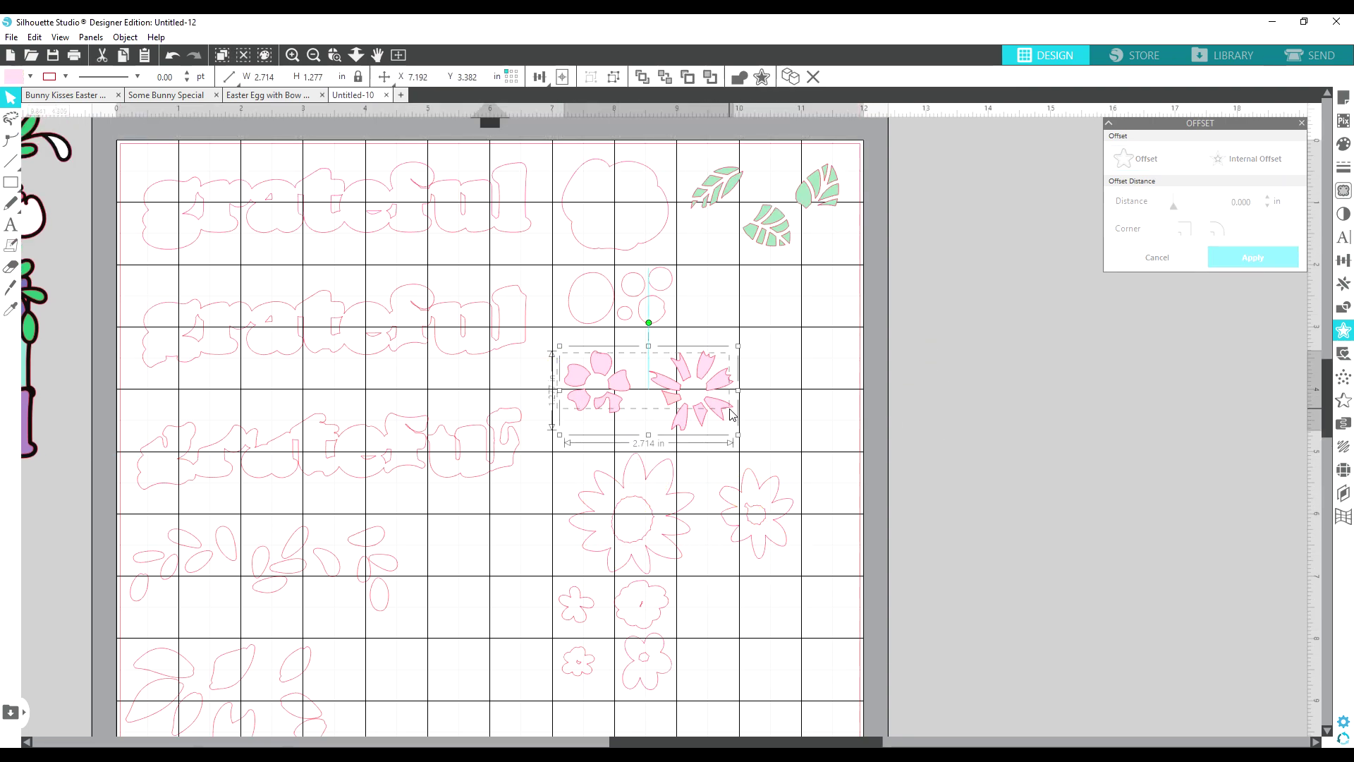
left_click(1160, 159)
left_click(1248, 258)
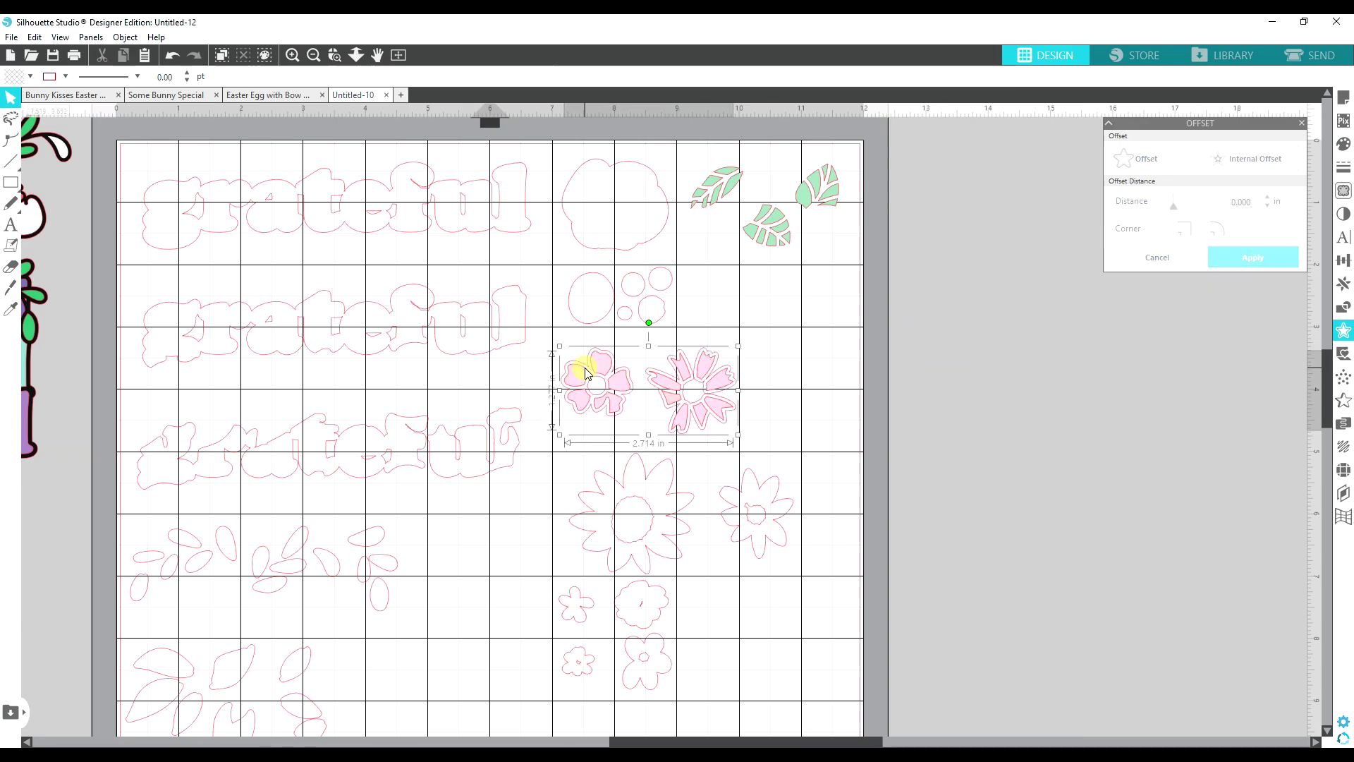
Create a 0.050 in offset around the three mint green leaves.
scroll(585, 369, "up", 1)
left_click_drag(859, 314, 671, 182)
left_click(1143, 159)
double_click(1241, 202)
type("0.125")
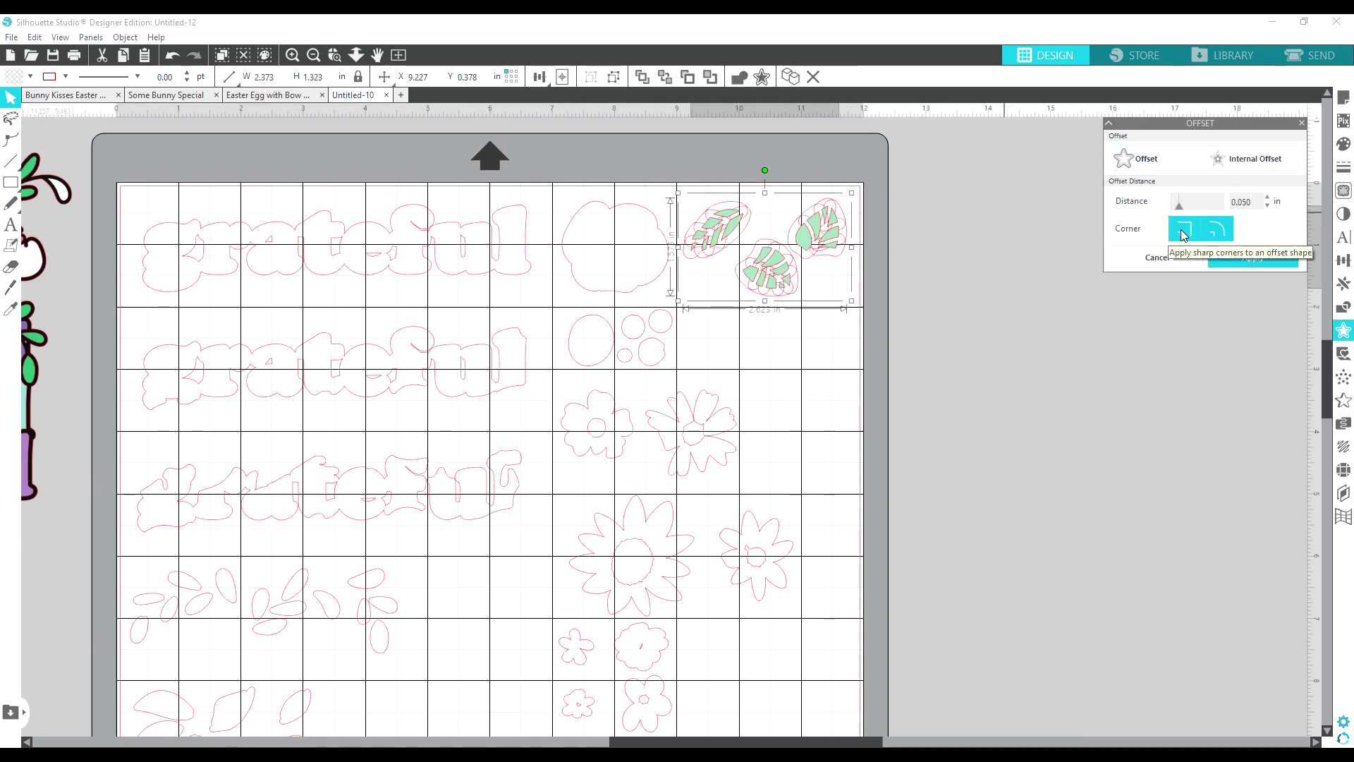
left_click(1252, 257)
Delete the three original mint green leaves, keeping only their offset outlines.
left_click(1016, 360)
left_click(820, 240)
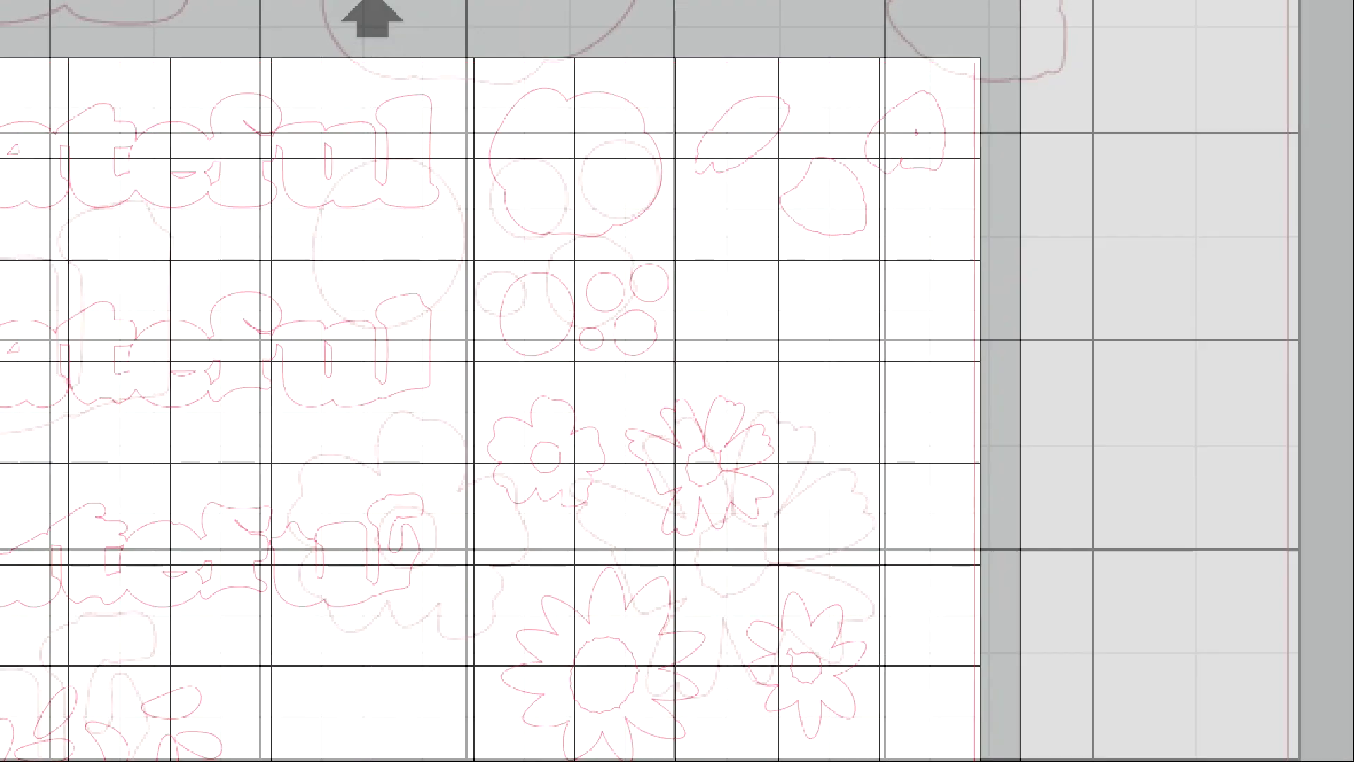
left_click(201, 656)
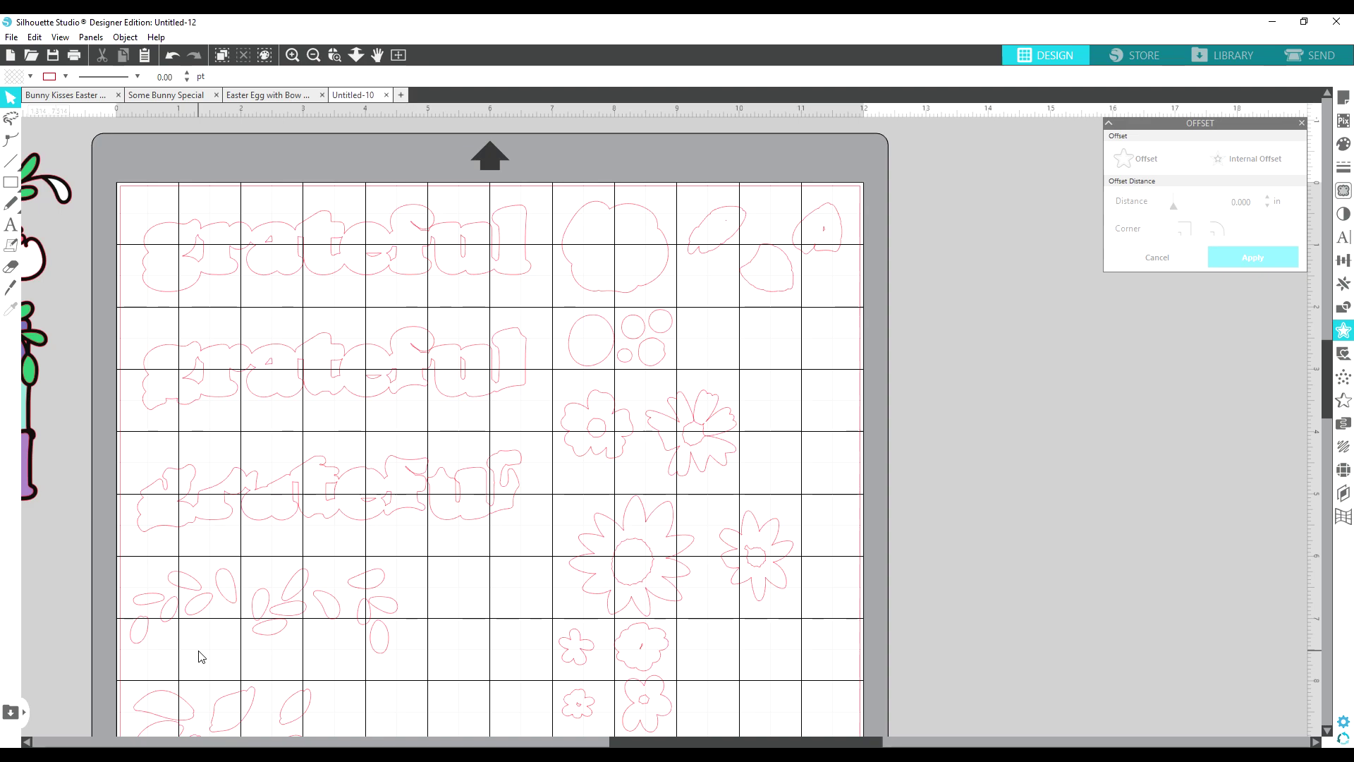
Move the large yellow flower outline and the four coral flower outlines down together by about 0.9 in.
scroll(201, 656, "down", 1)
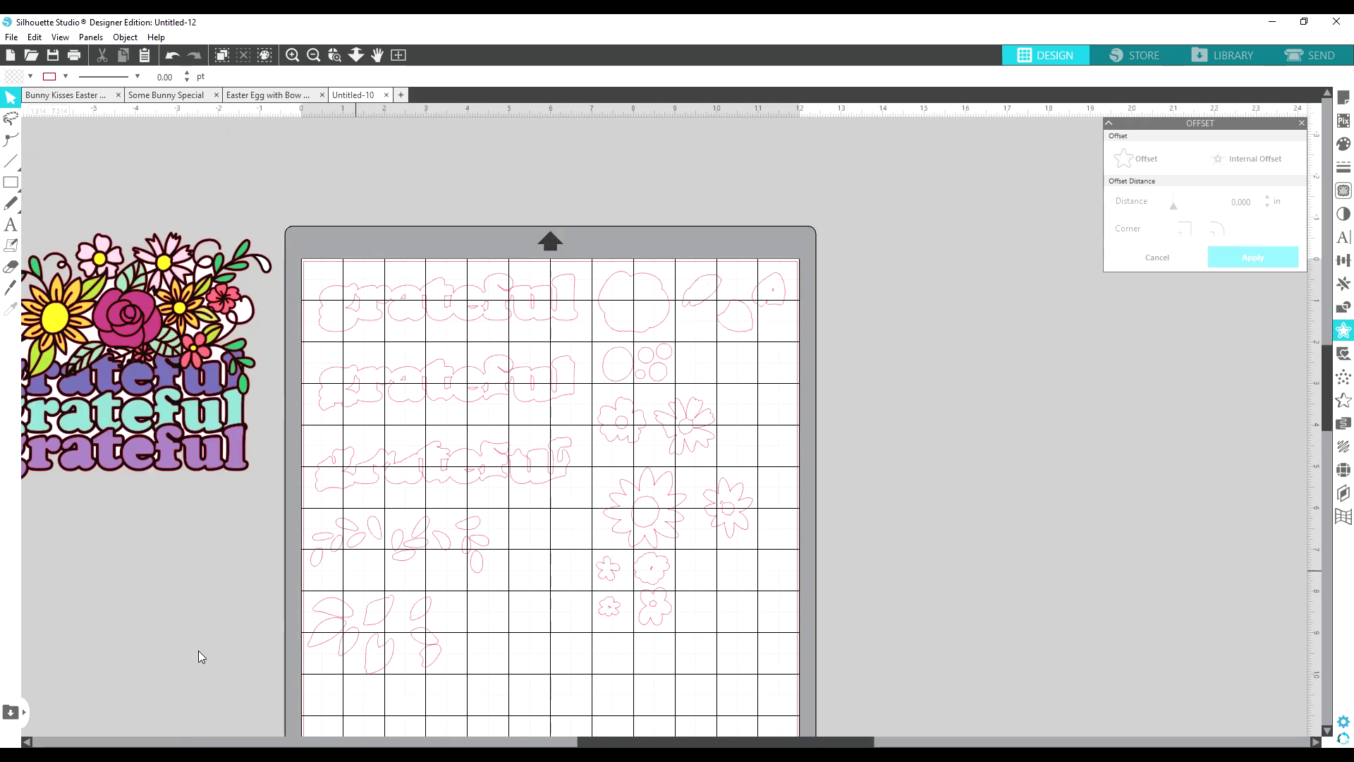
scroll(726, 599, "down", 3)
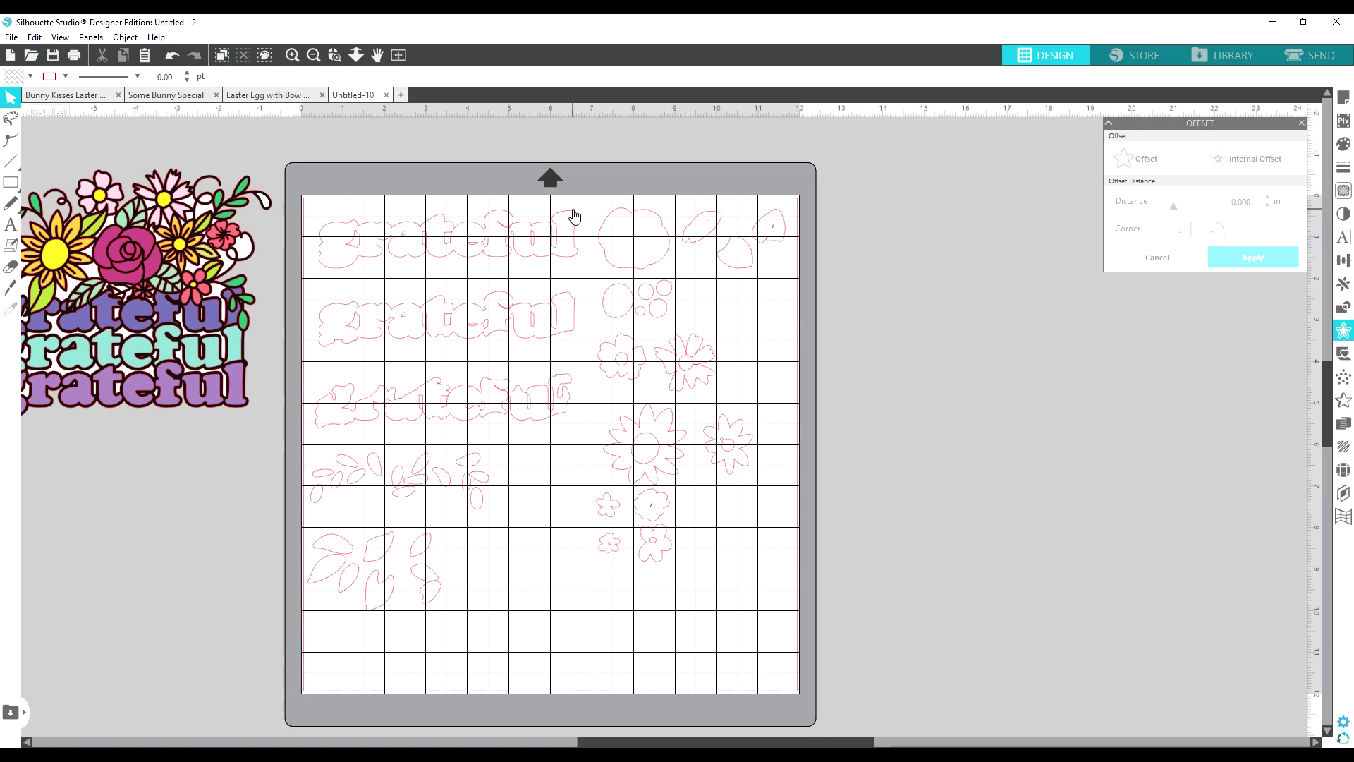
left_click(714, 562)
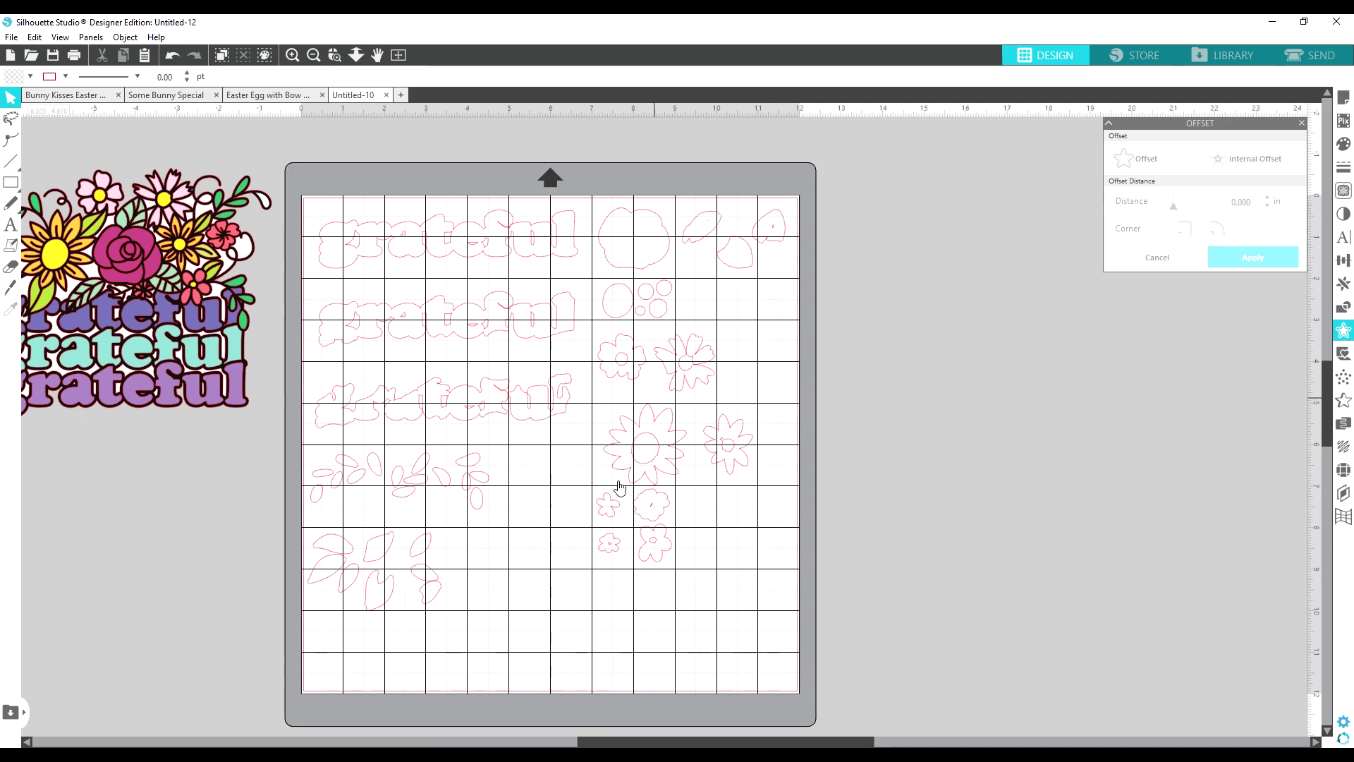
left_click_drag(590, 488, 681, 576)
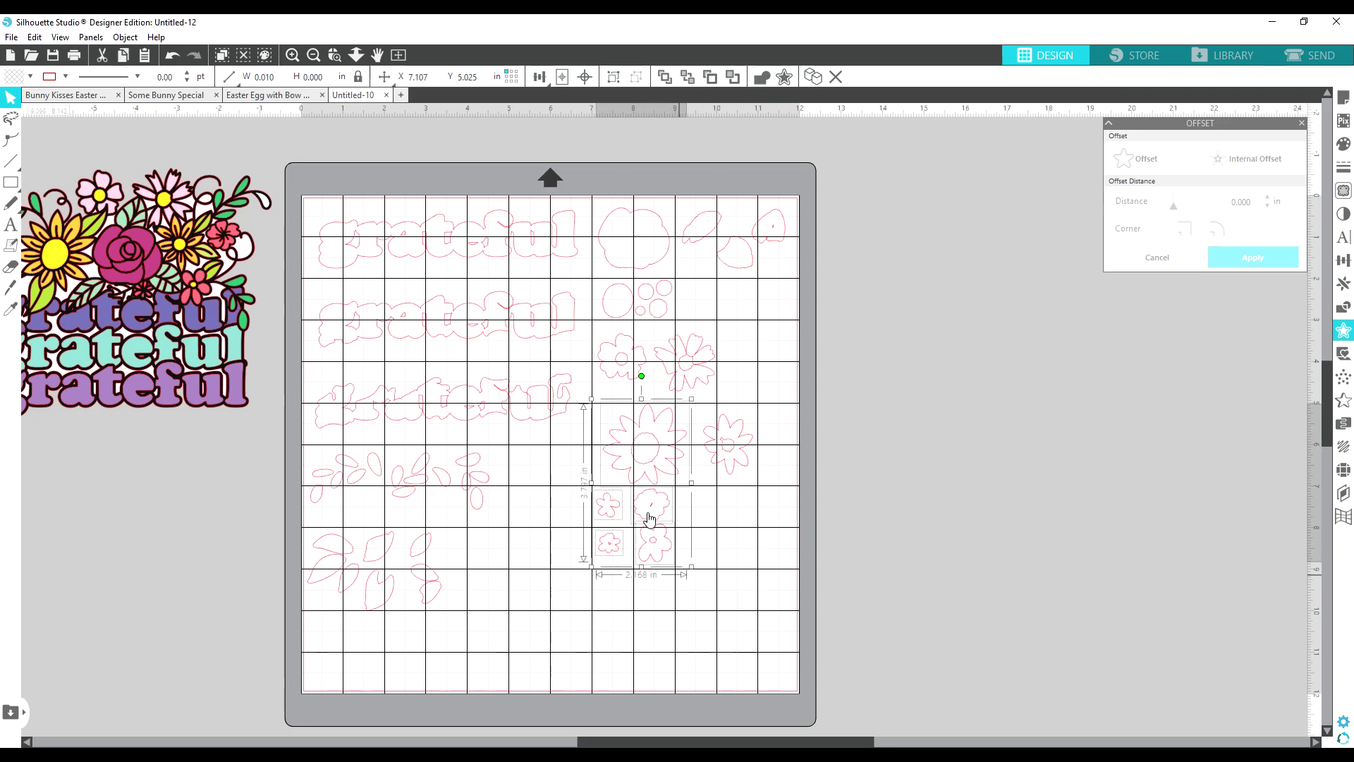
left_click_drag(656, 503, 656, 540)
left_click(726, 550)
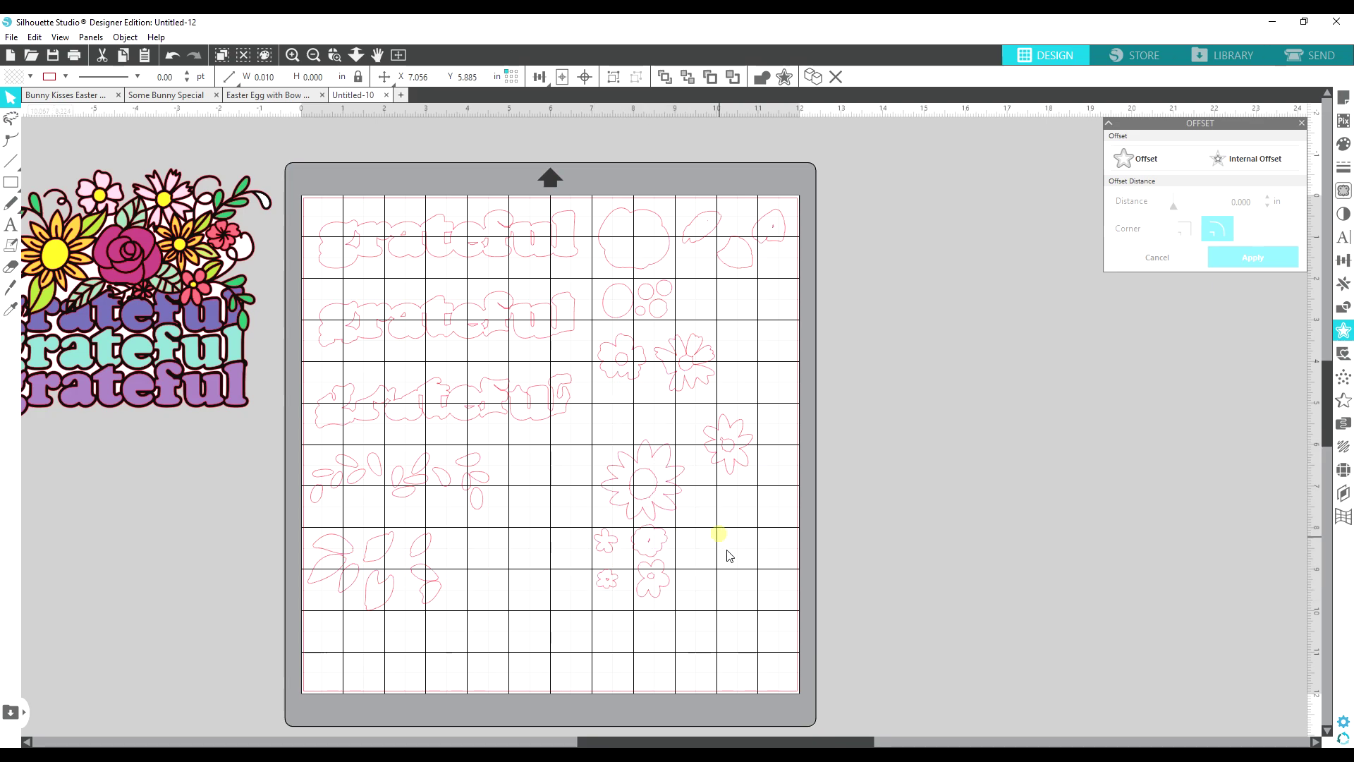
Set the two yellow flower outlines side by side between the pink and coral groups, and shift the coral outlines slightly right.
left_click_drag(674, 491, 715, 455)
left_click(710, 535)
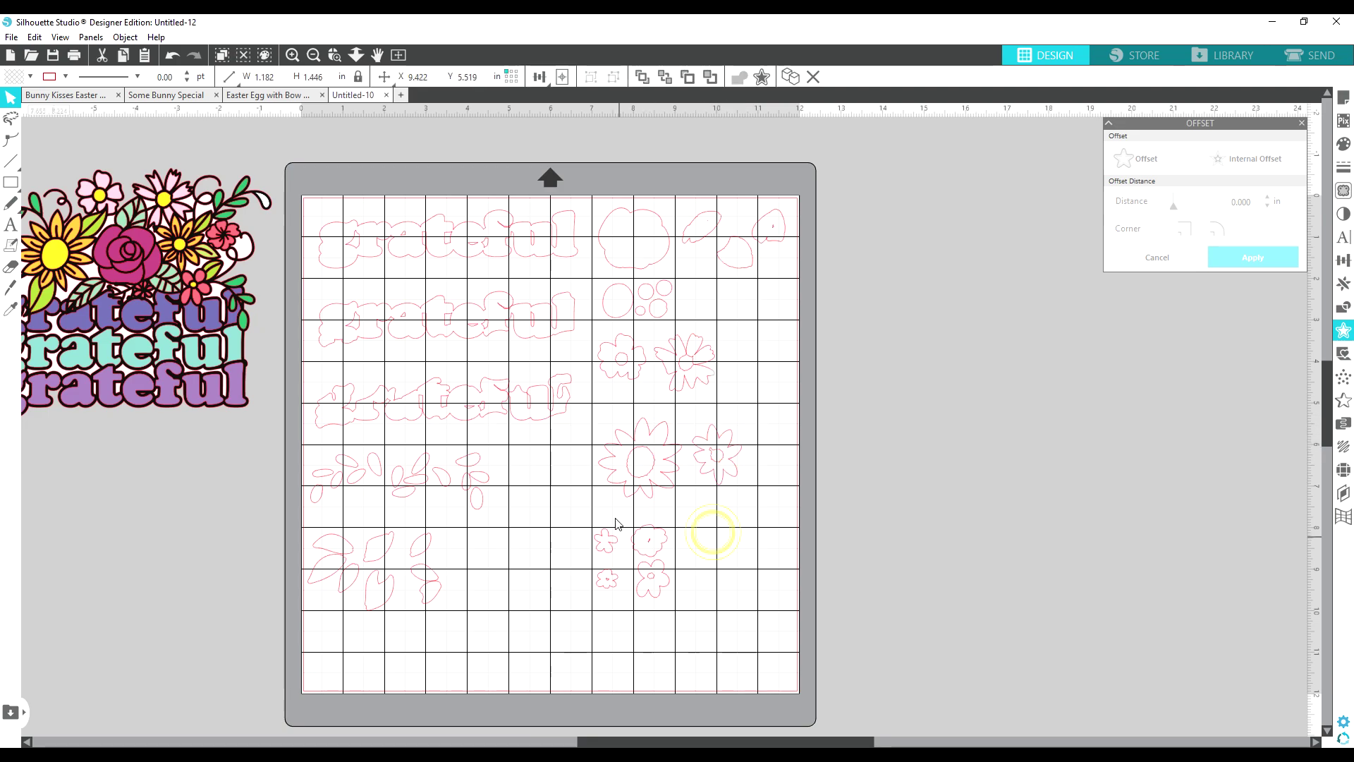
left_click_drag(599, 514, 681, 612)
left_click_drag(651, 547, 662, 549)
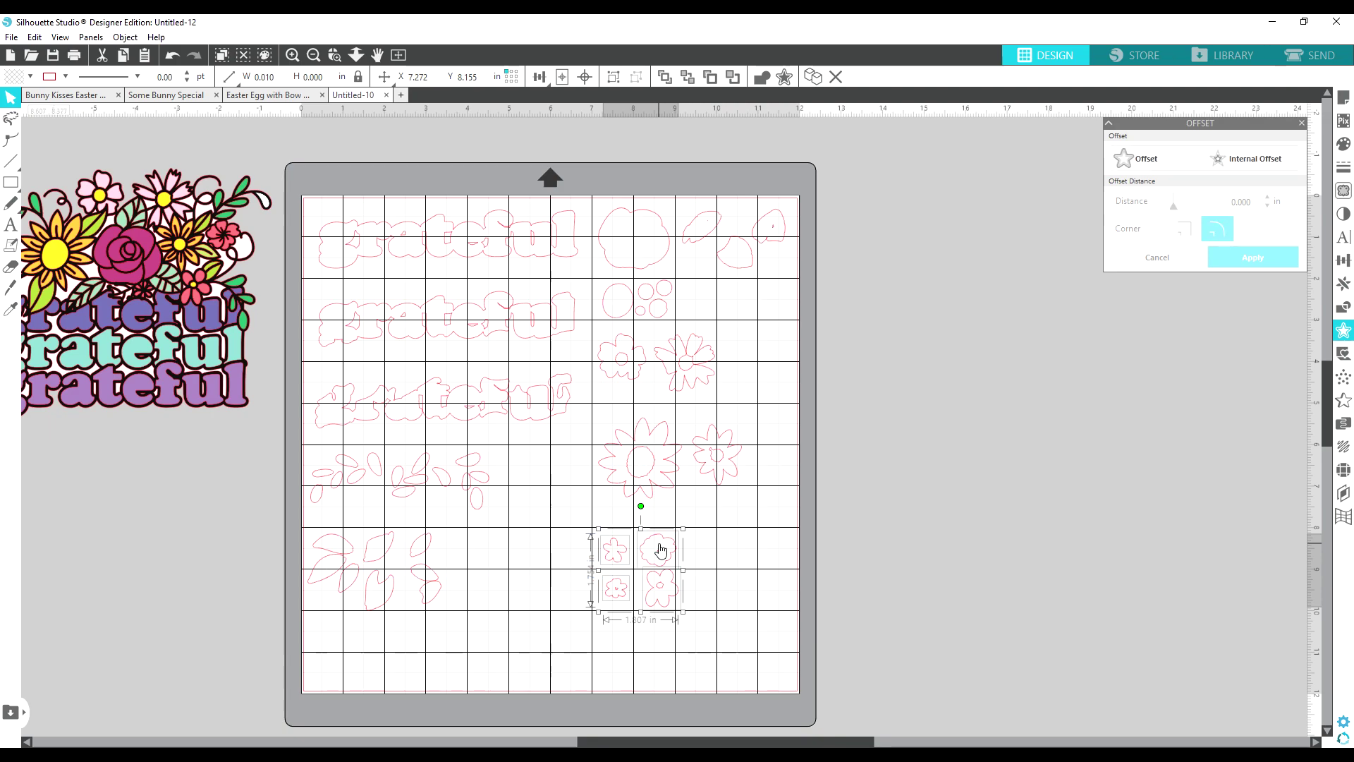
left_click(992, 538)
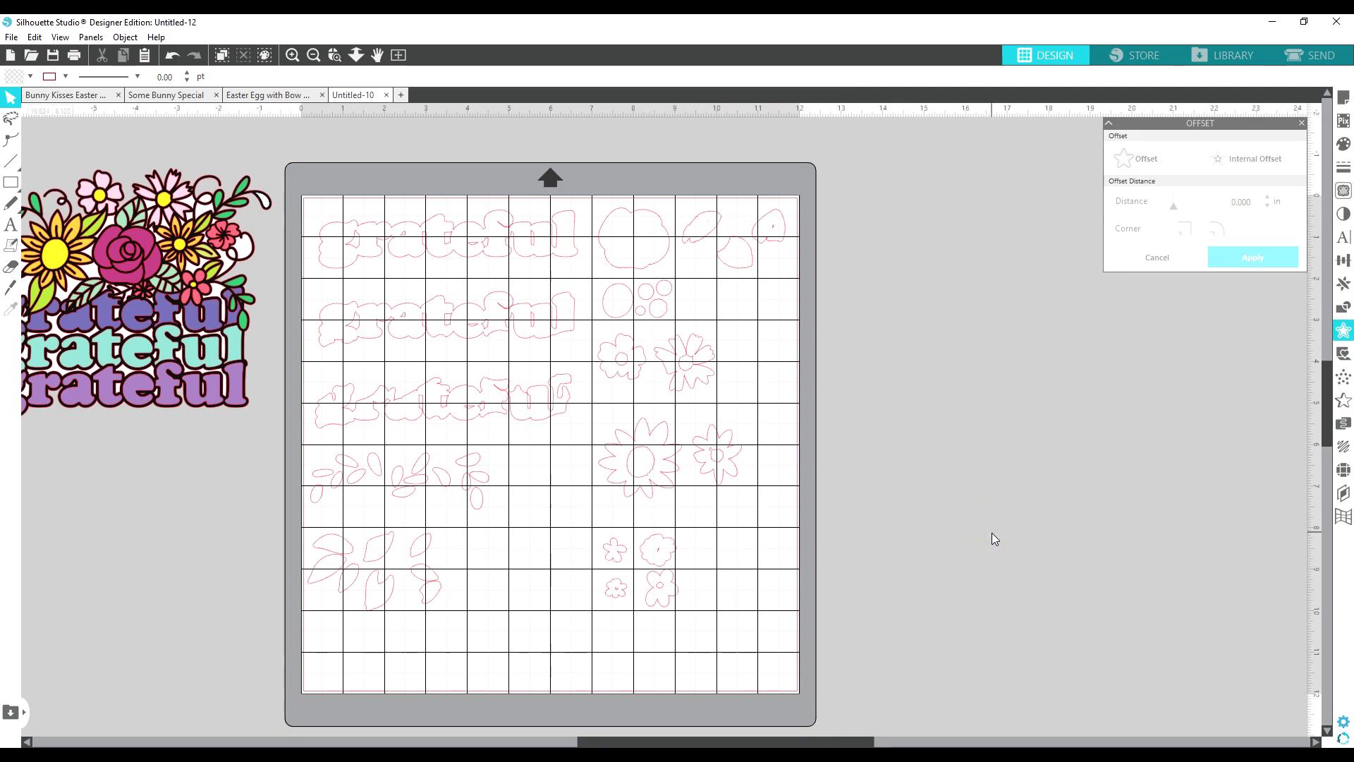